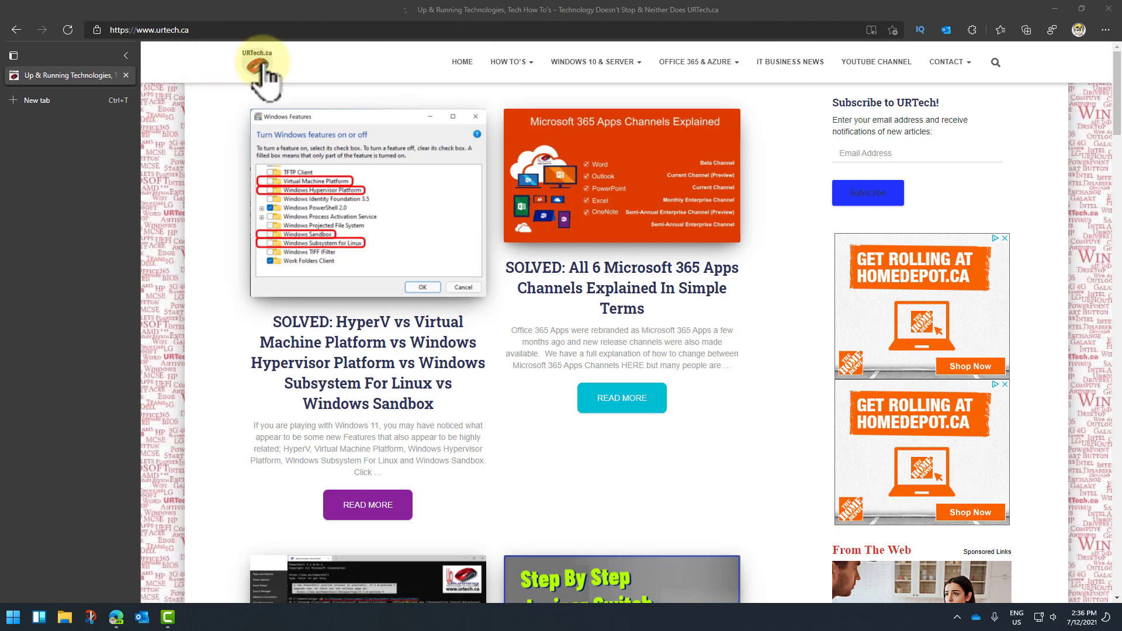
# Step: Show the CONTACT dropdown on urtech.ca, with Discount Hosting and Privacy Policy listed
pyautogui.moveTo(966, 63)
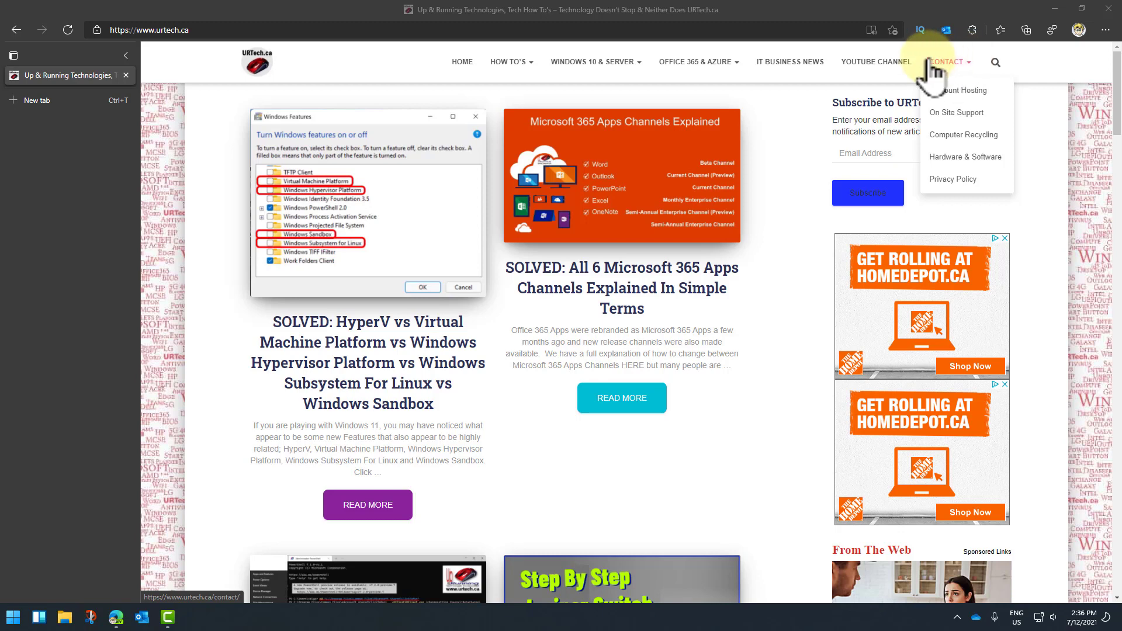
# Step: Open URTech's Discount Hosting storefront and search for CSUCPCA.com, available at C$12.99
pyautogui.click(954, 90)
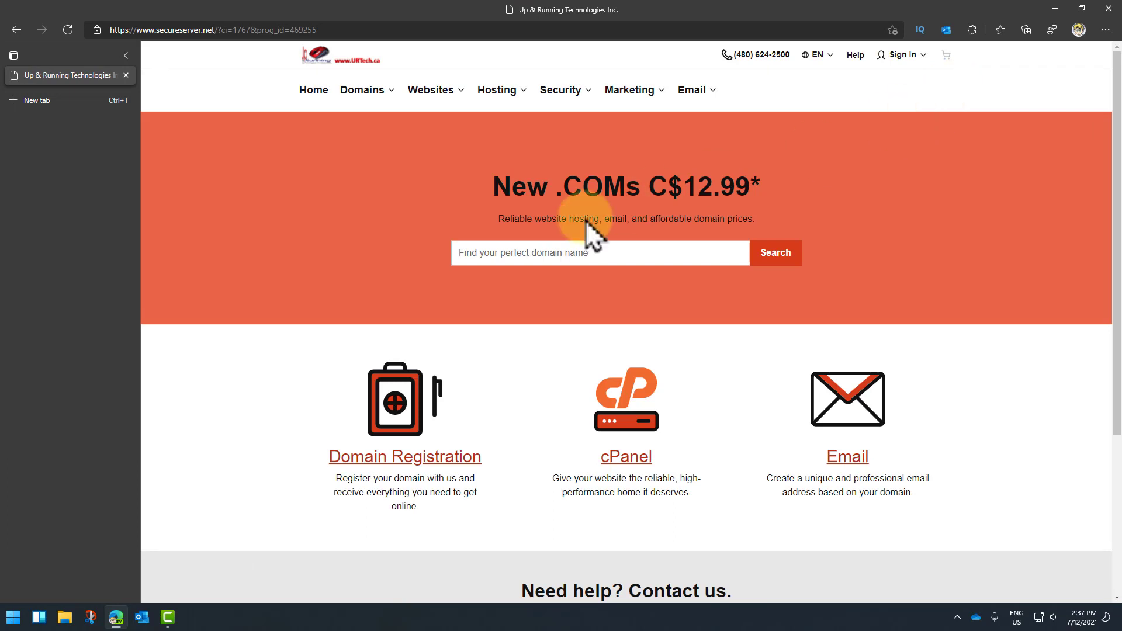
pyautogui.click(503, 253)
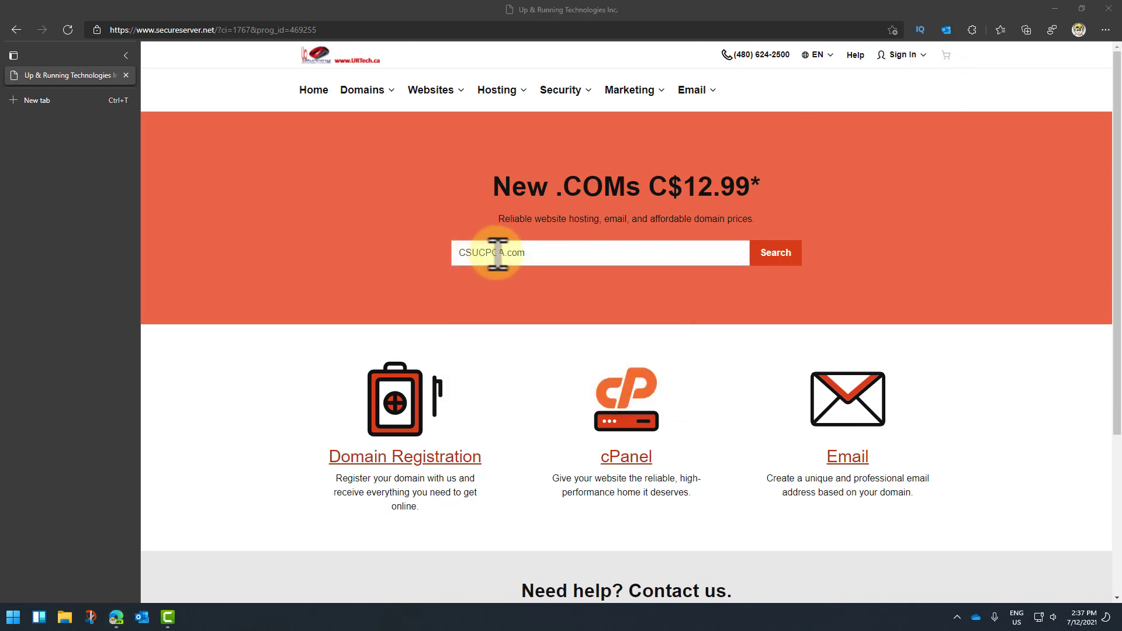
pyautogui.click(776, 253)
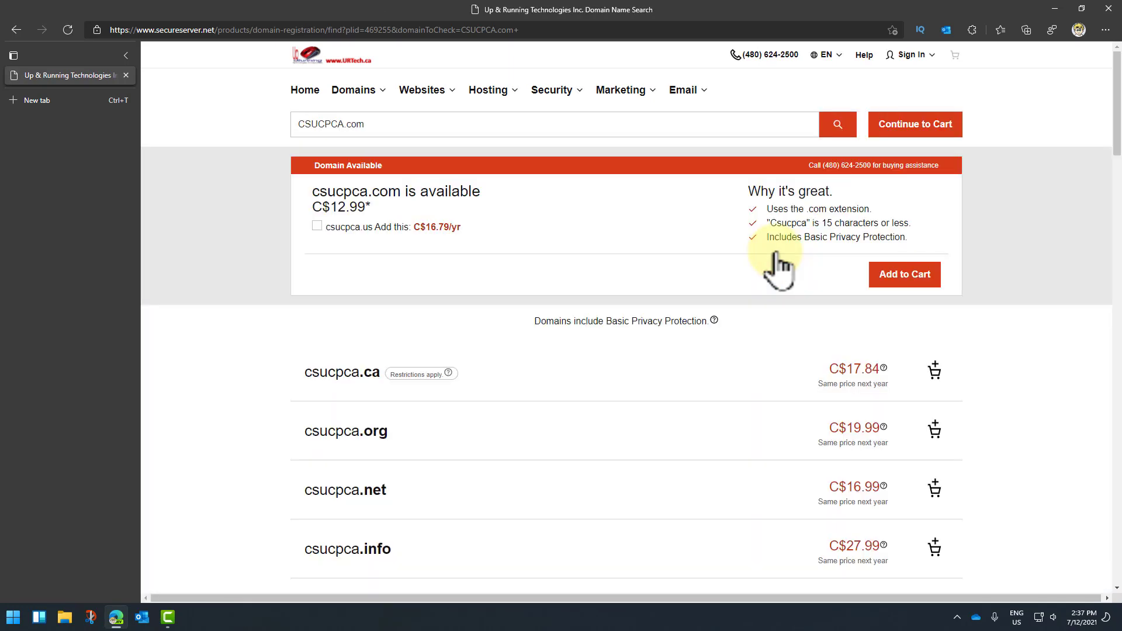
# Step: Change the domain search to CSUCP.com and run it
pyautogui.click(343, 123)
pyautogui.press('BackSpace')
pyautogui.press('BackSpace')
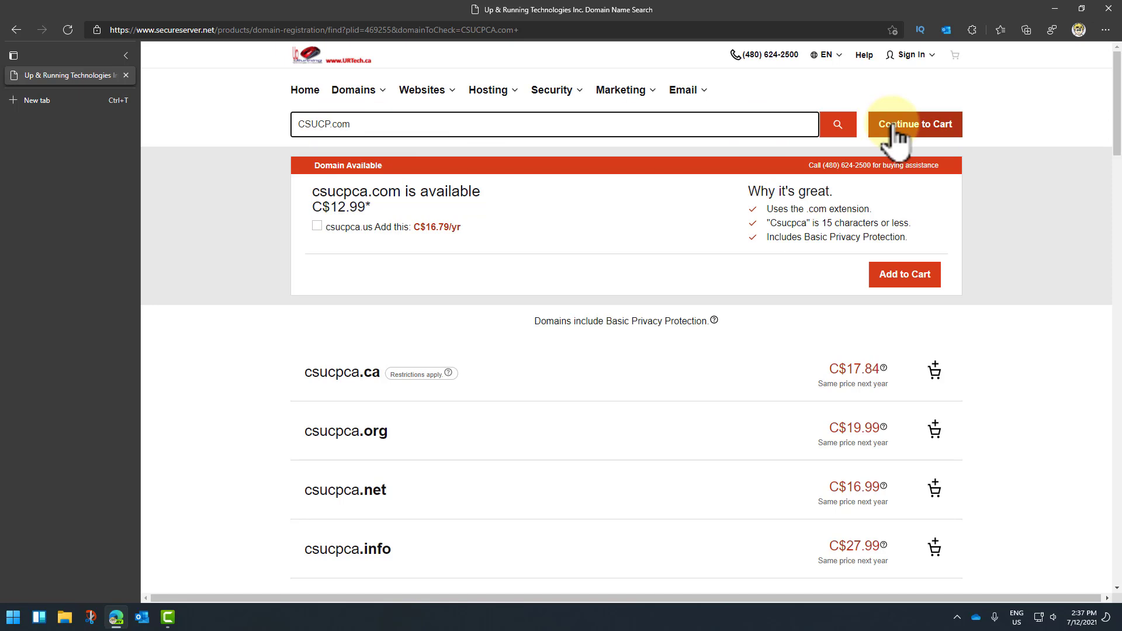
pyautogui.click(838, 125)
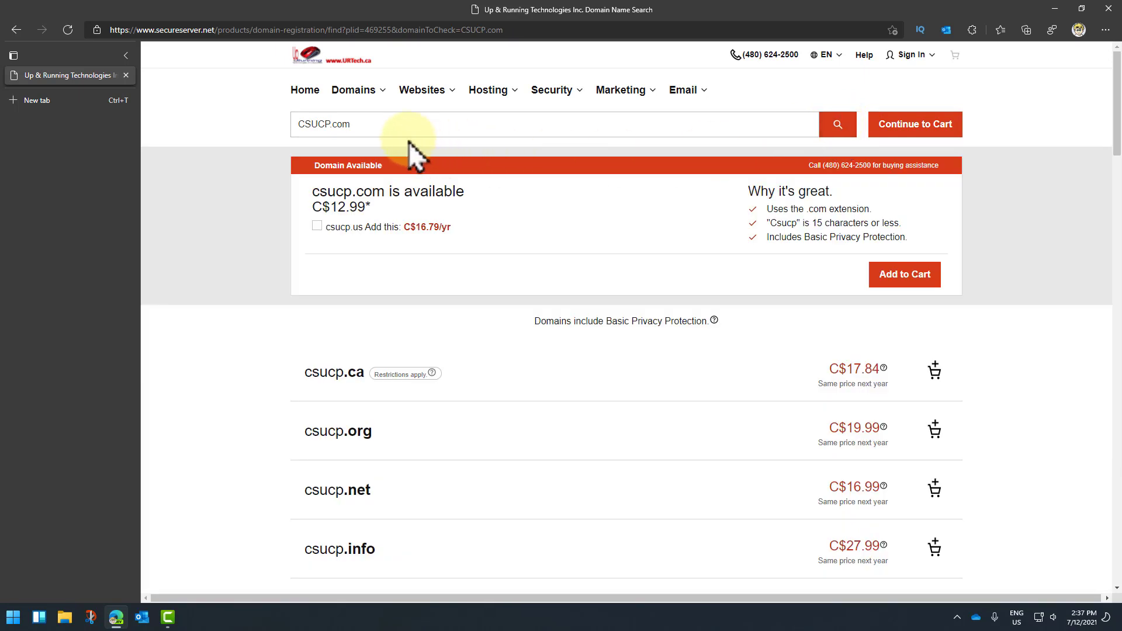
# Step: Add the available csucp.com domain to the cart
pyautogui.click(357, 123)
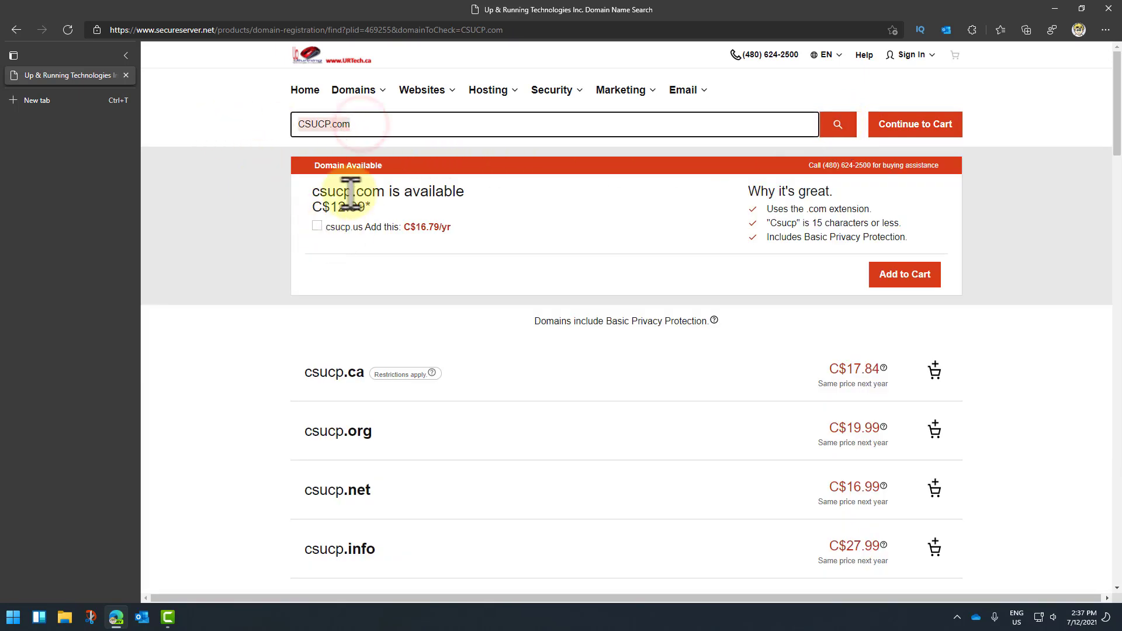
pyautogui.doubleClick(381, 191)
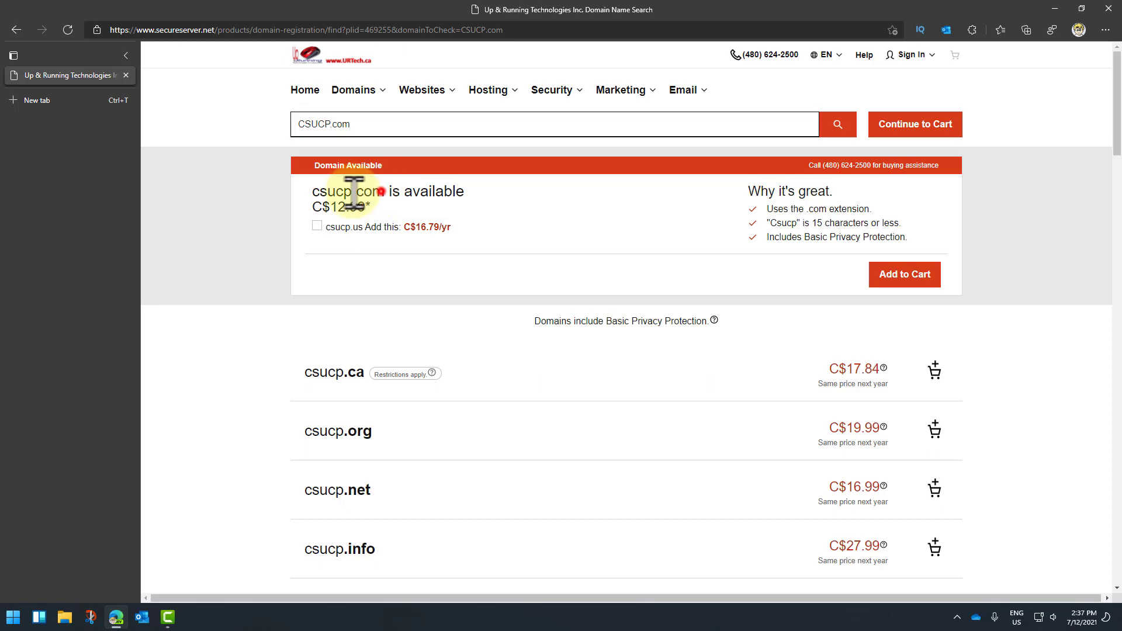
pyautogui.click(515, 213)
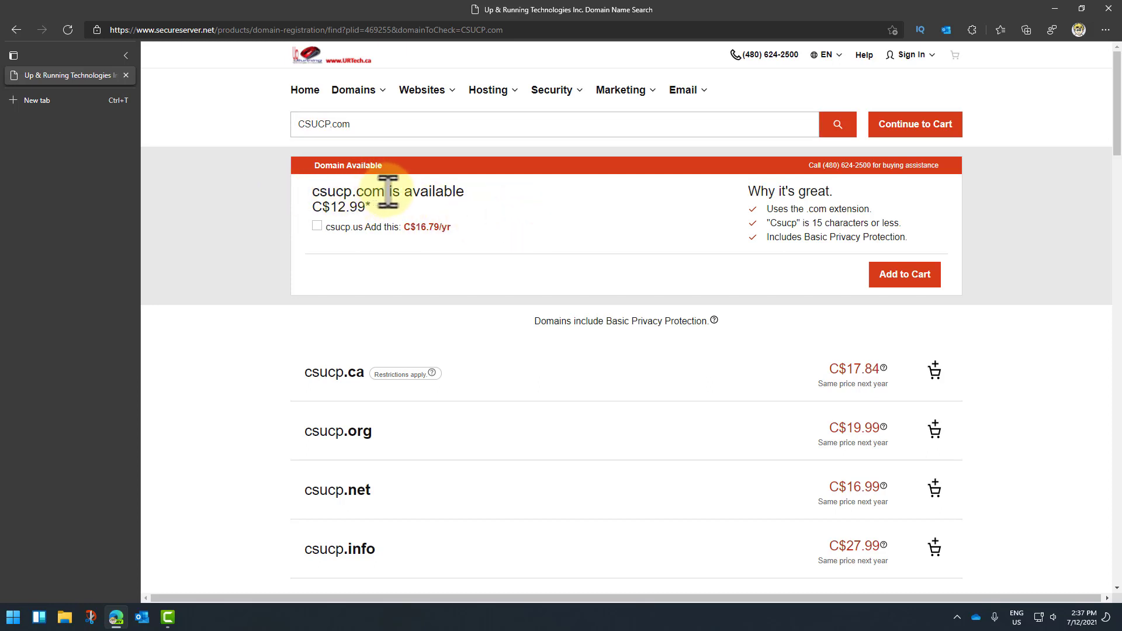
pyautogui.moveTo(384, 192); pyautogui.dragTo(302, 199)
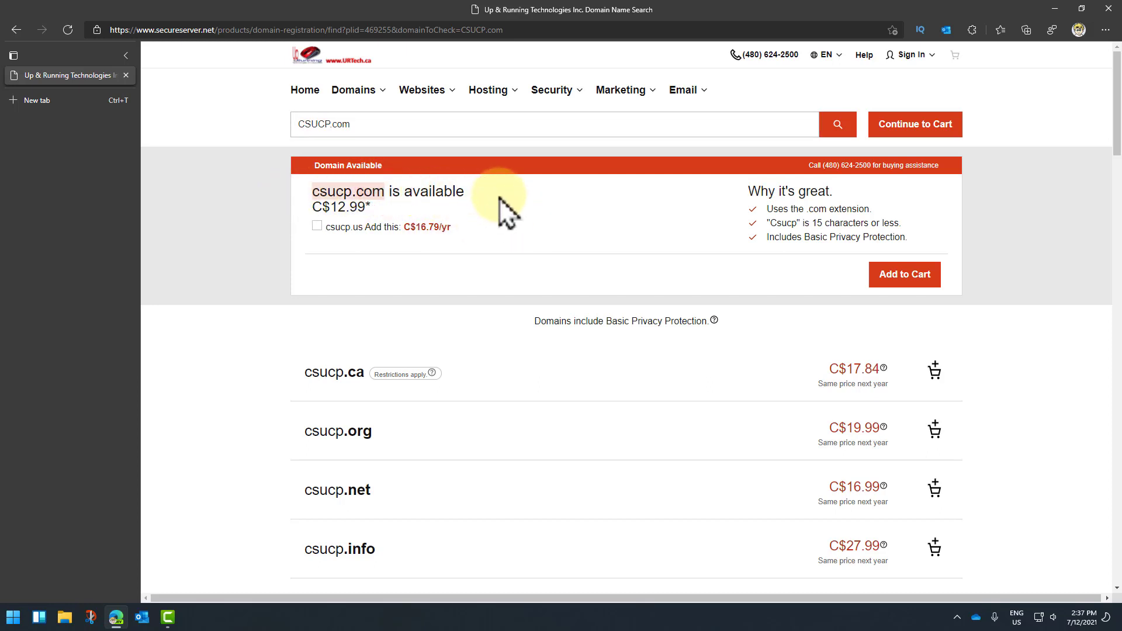
pyautogui.click(913, 280)
pyautogui.scroll(-1, 997, 288)
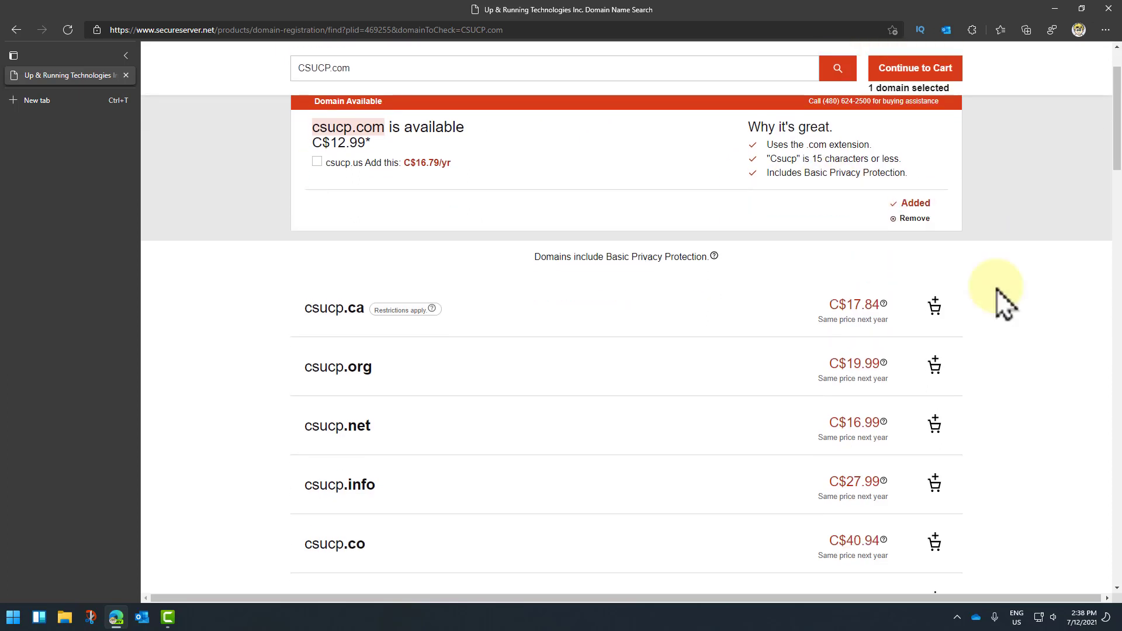
# Step: Scroll through the alternative csucp extensions, such as csucp.co at C$40.94 and csucp.online at C$52.49
pyautogui.scroll(-1, 997, 289)
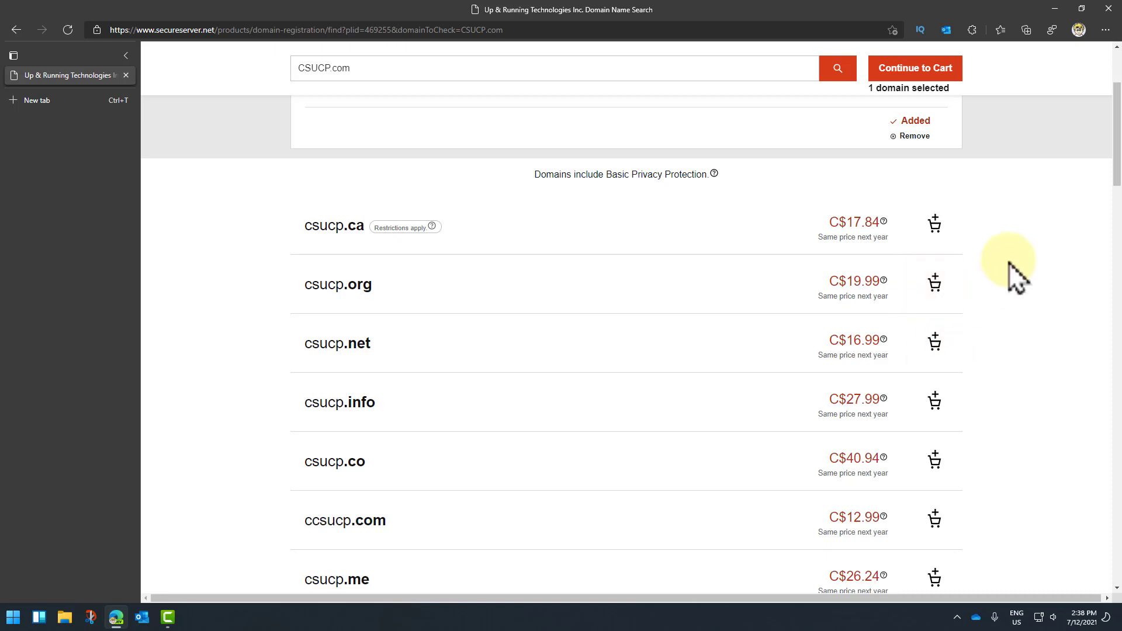
pyautogui.scroll(2, 1009, 261)
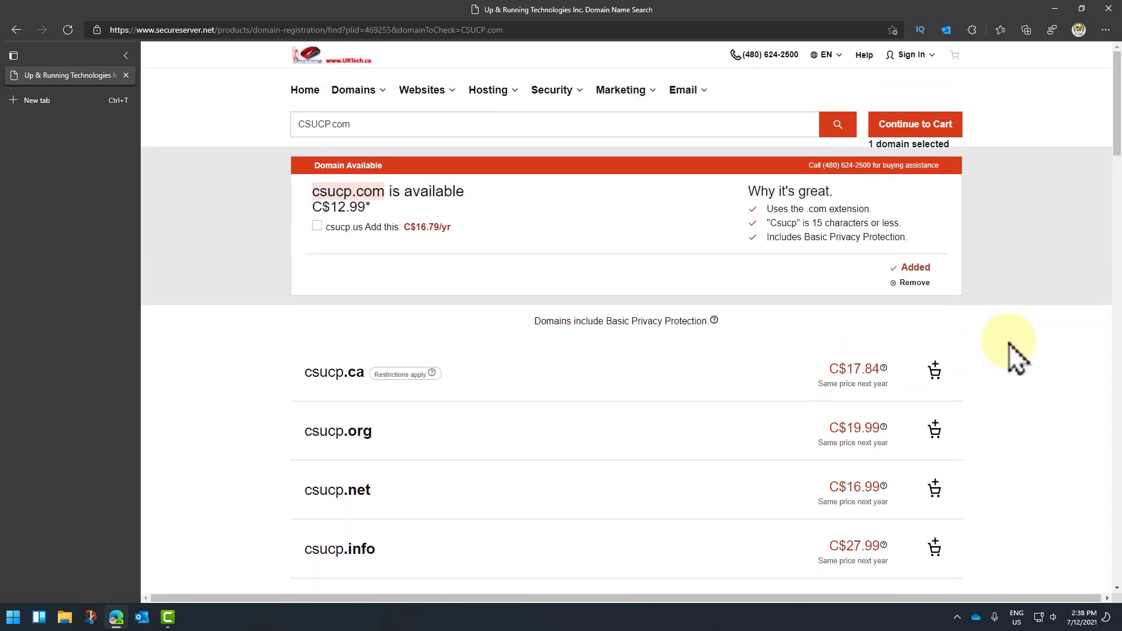
pyautogui.scroll(-2, 431, 246)
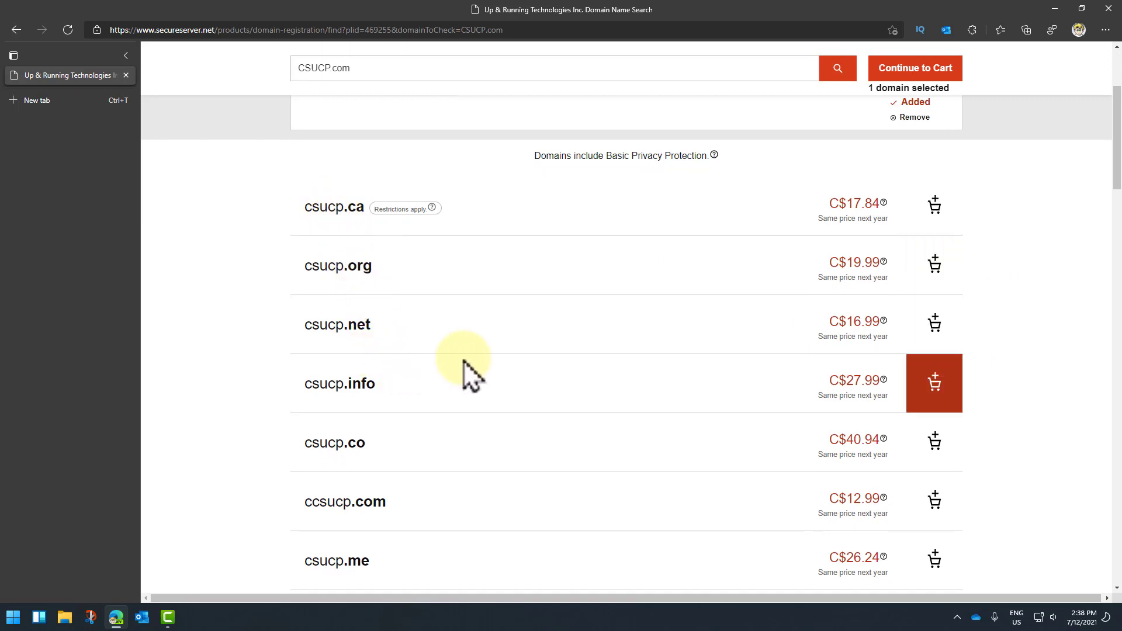
pyautogui.scroll(2, 1031, 286)
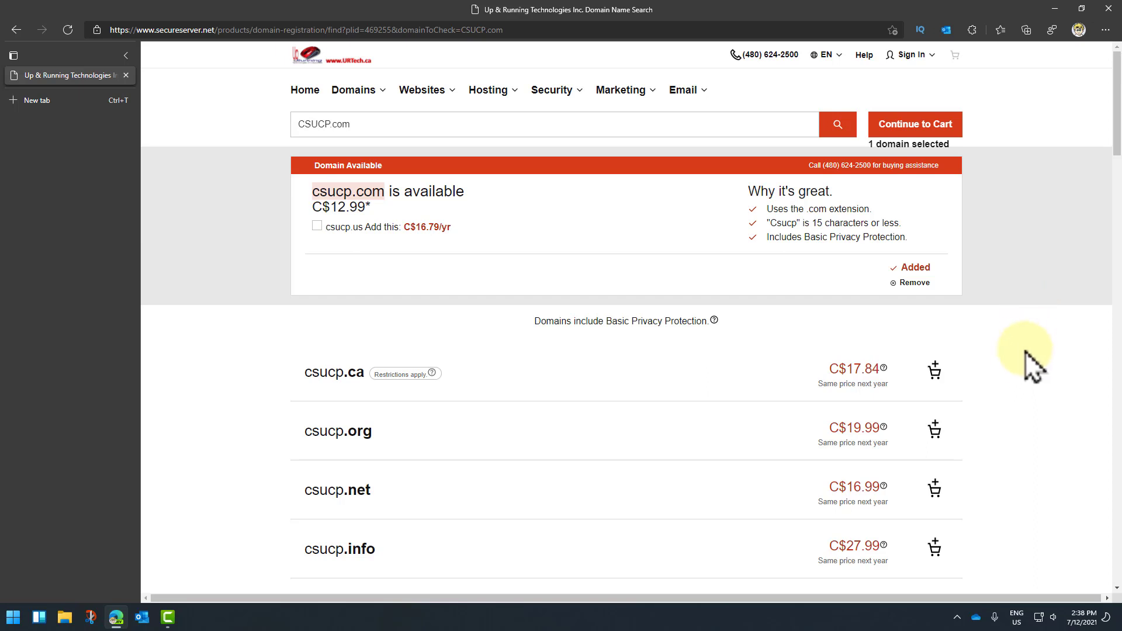
pyautogui.scroll(-7, 1020, 368)
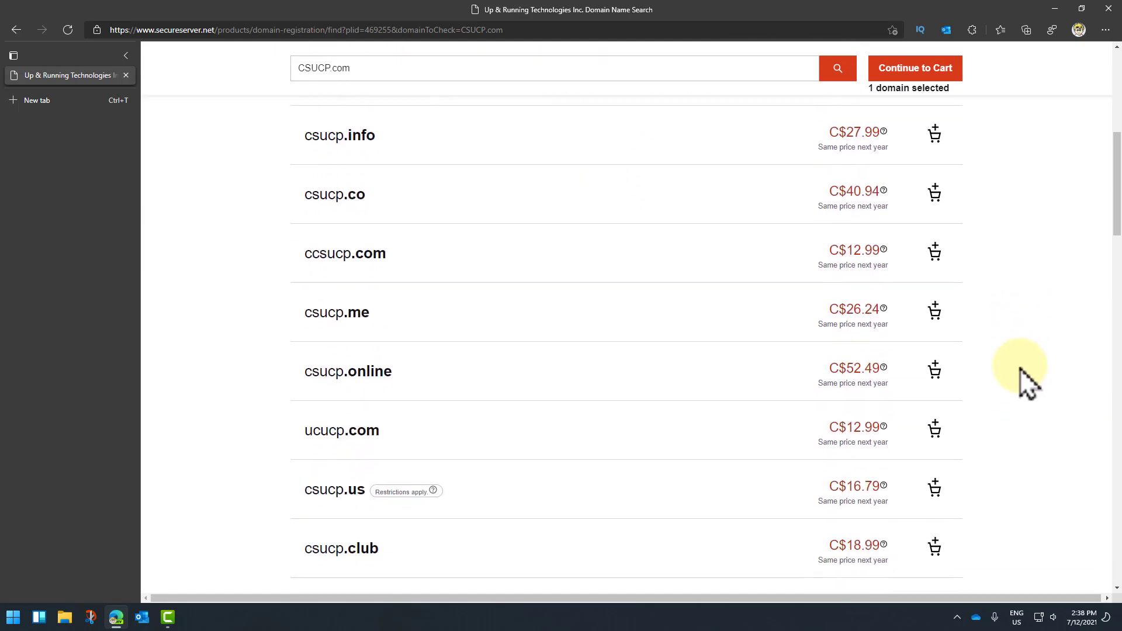
pyautogui.scroll(7, 1020, 369)
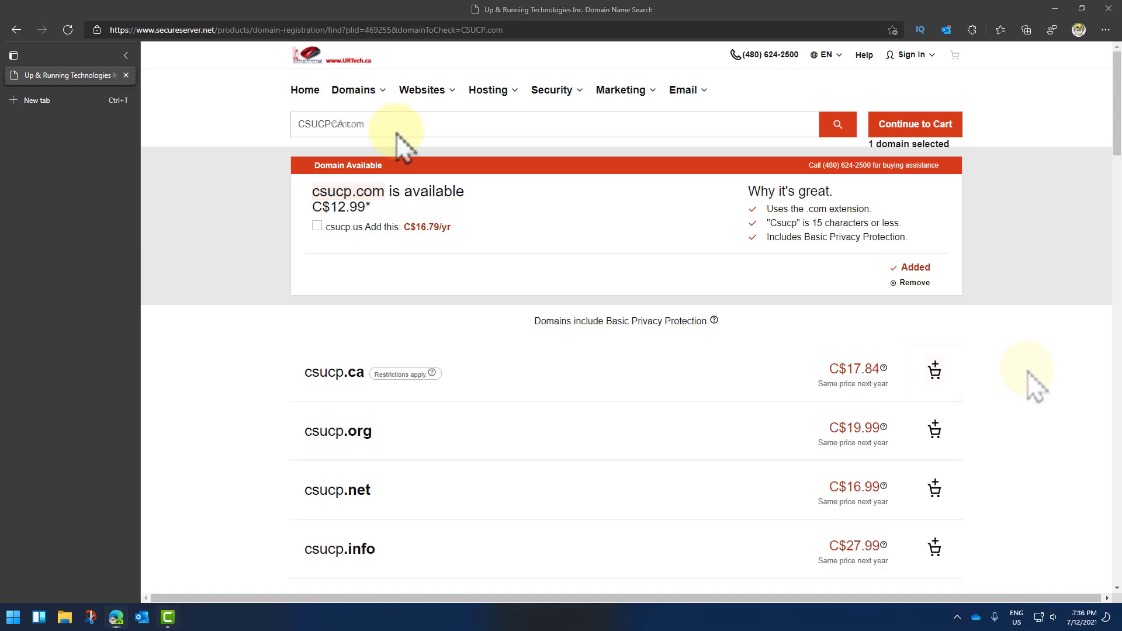
# Step: Search CSUCPCA.com, add csucpca.com (C$12.99) as the second domain, and continue to the cart
pyautogui.click(334, 123)
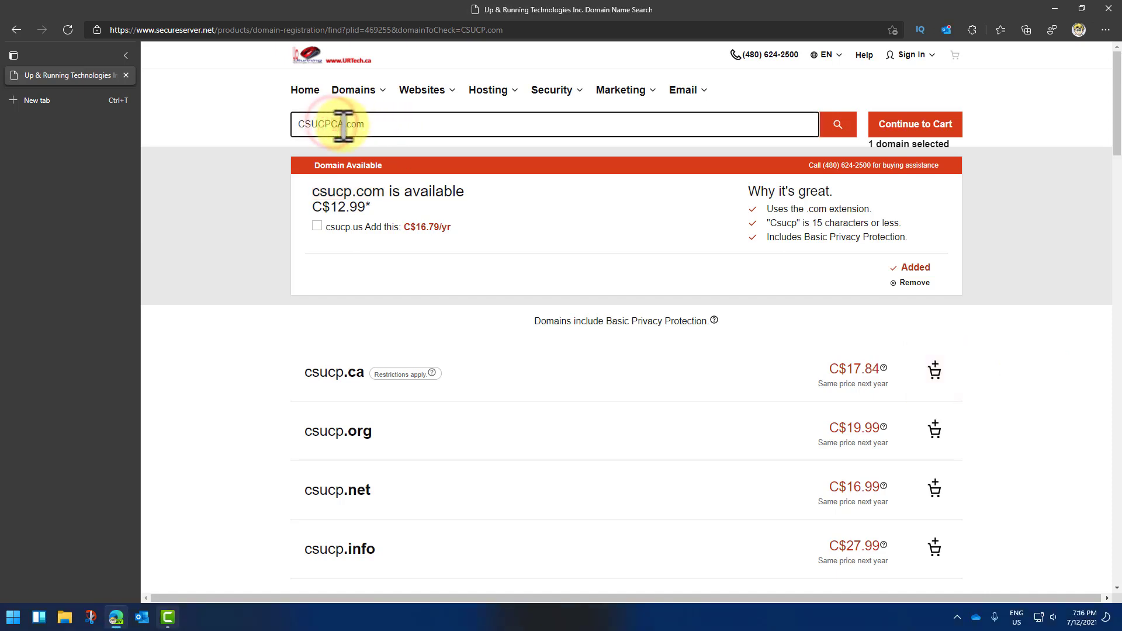
pyautogui.click(387, 124)
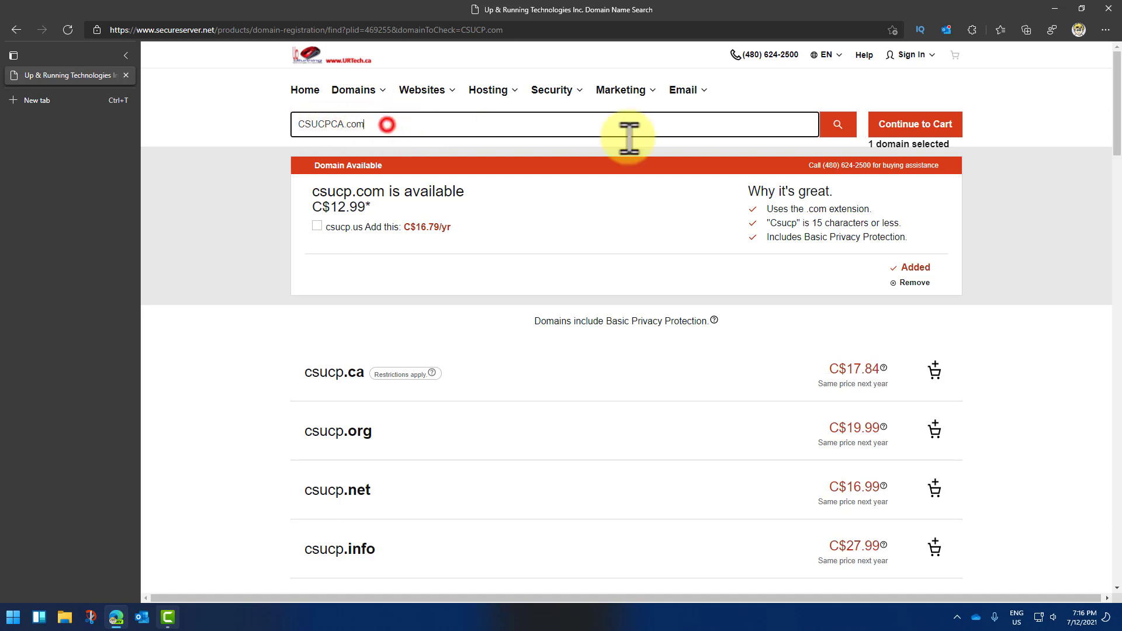
pyautogui.click(837, 126)
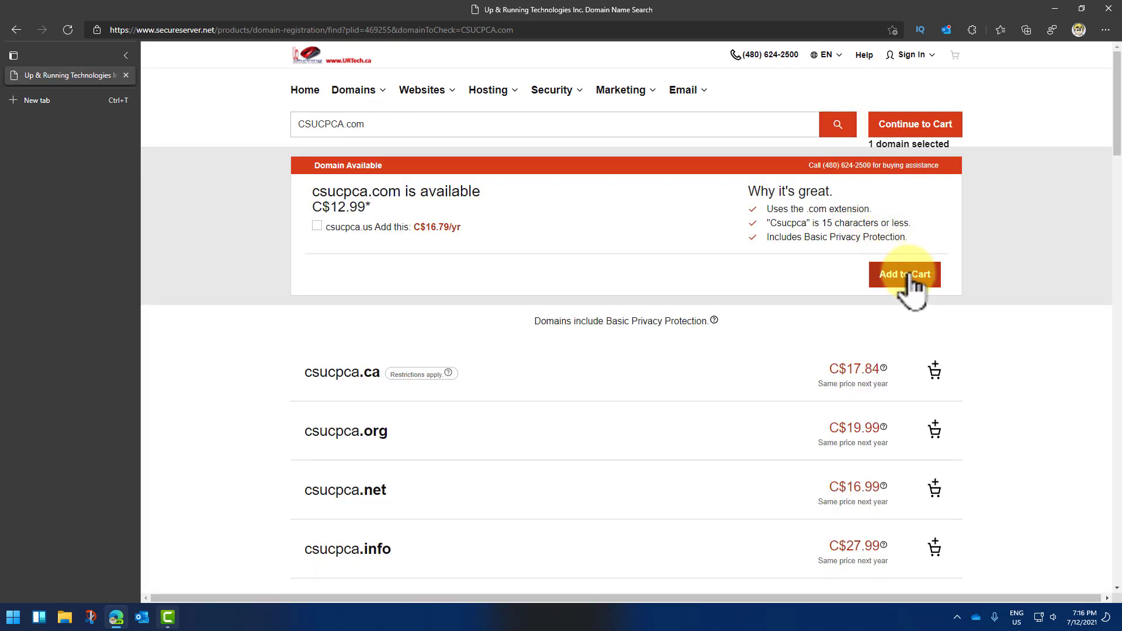
pyautogui.click(909, 273)
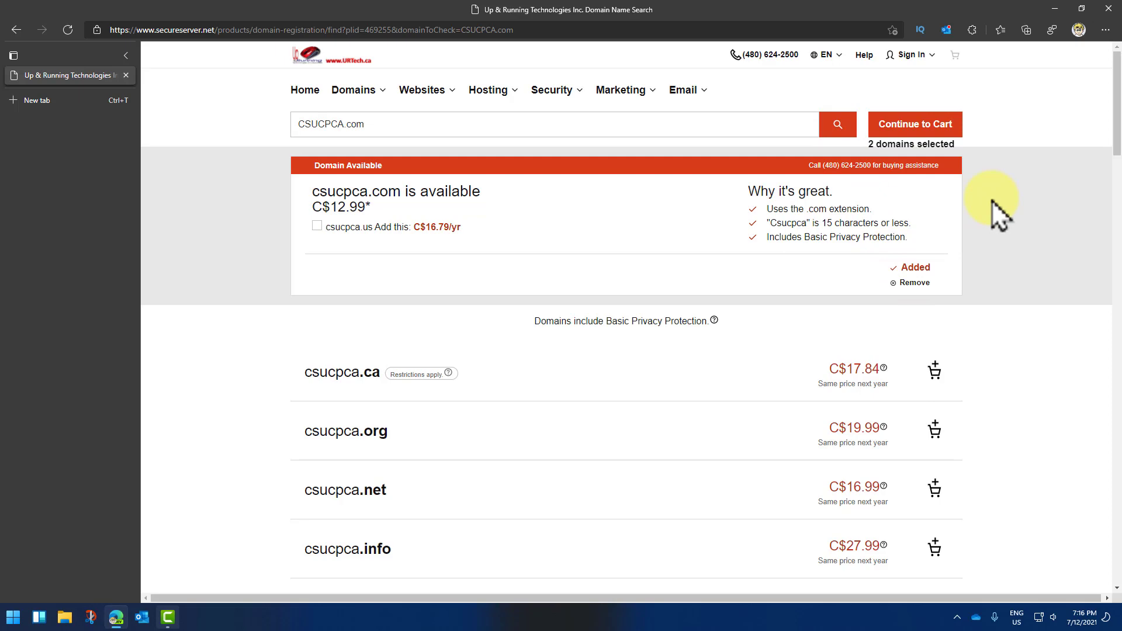
pyautogui.click(926, 125)
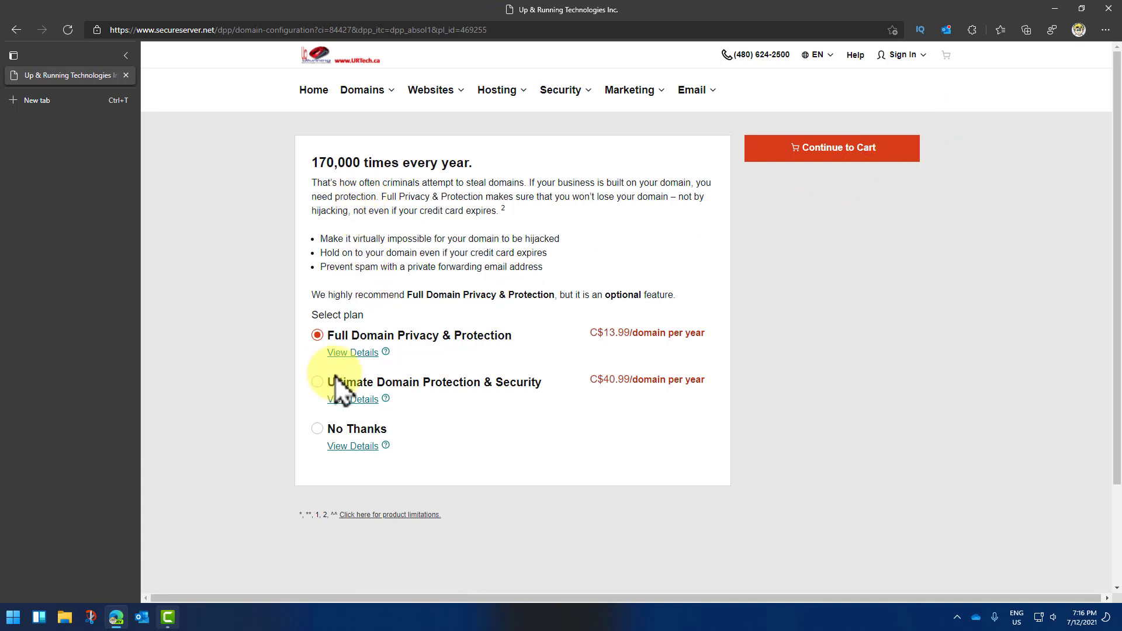
# Step: Decline the domain privacy protection add-on with No Thanks and continue to the cart
pyautogui.click(317, 430)
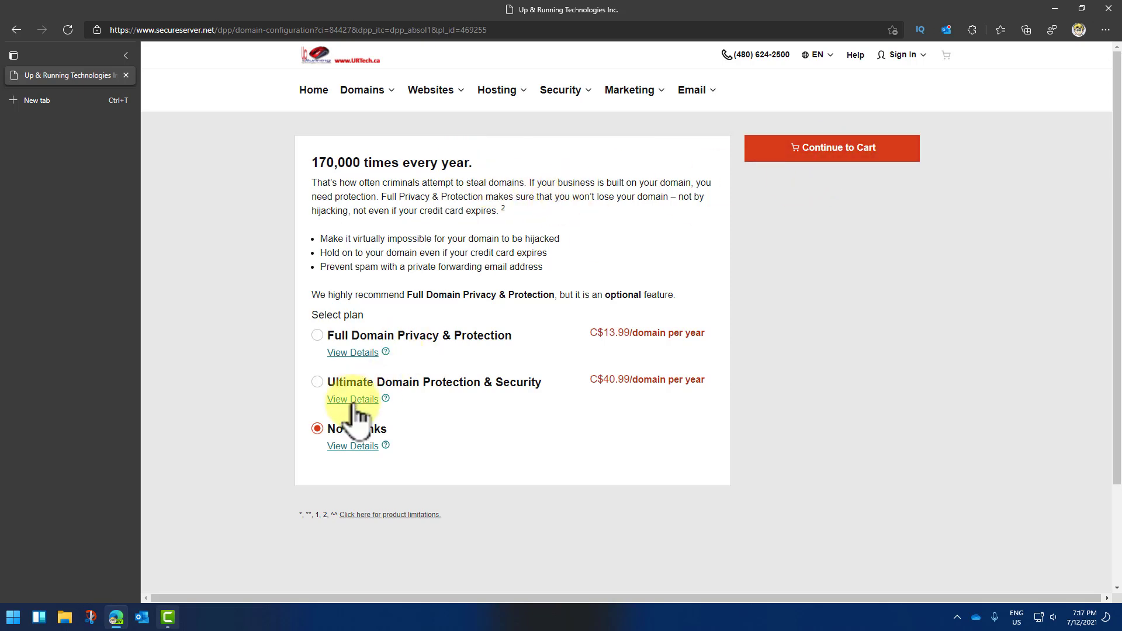
pyautogui.click(850, 138)
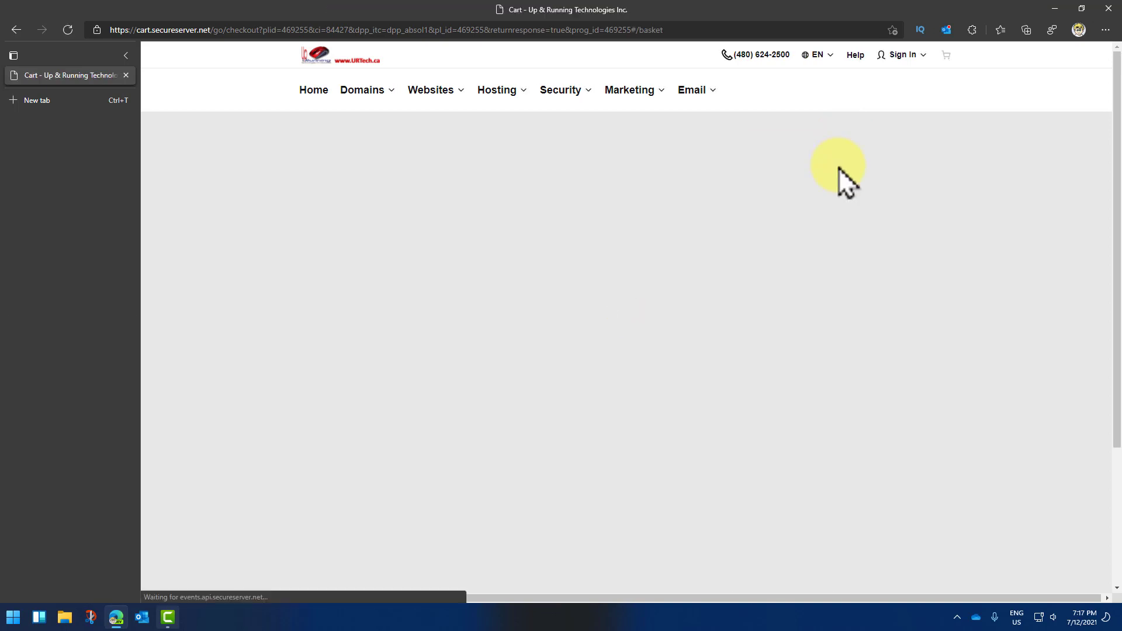
# Step: Proceed to checkout and sign in to the existing reseller account as a registered user
pyautogui.scroll(-3, 906, 269)
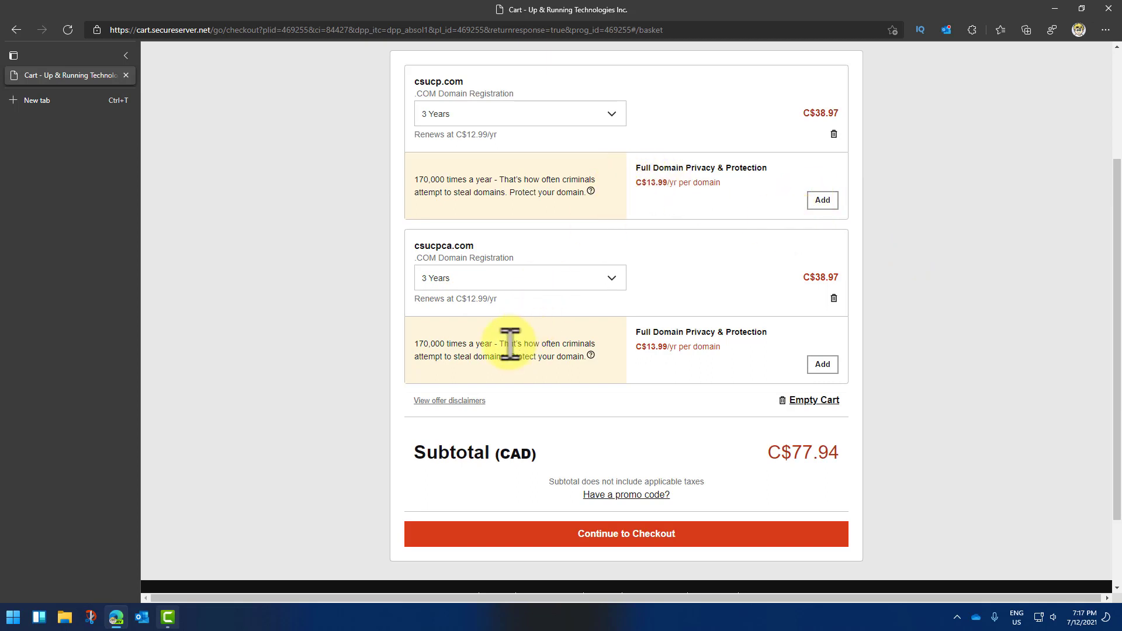
pyautogui.scroll(-2, 773, 377)
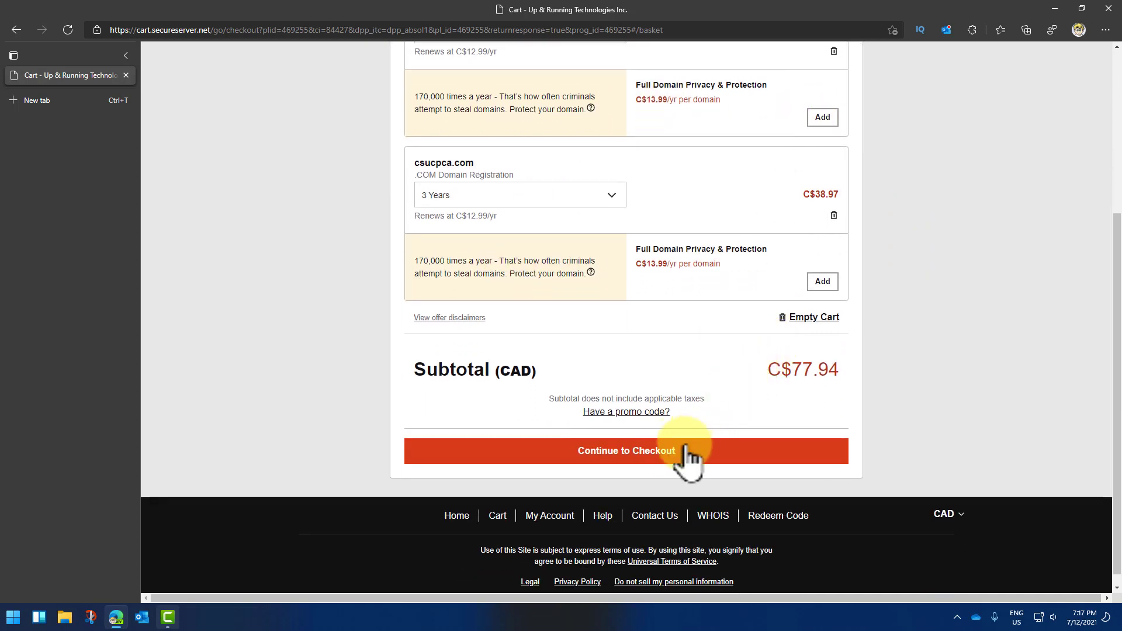
pyautogui.click(648, 451)
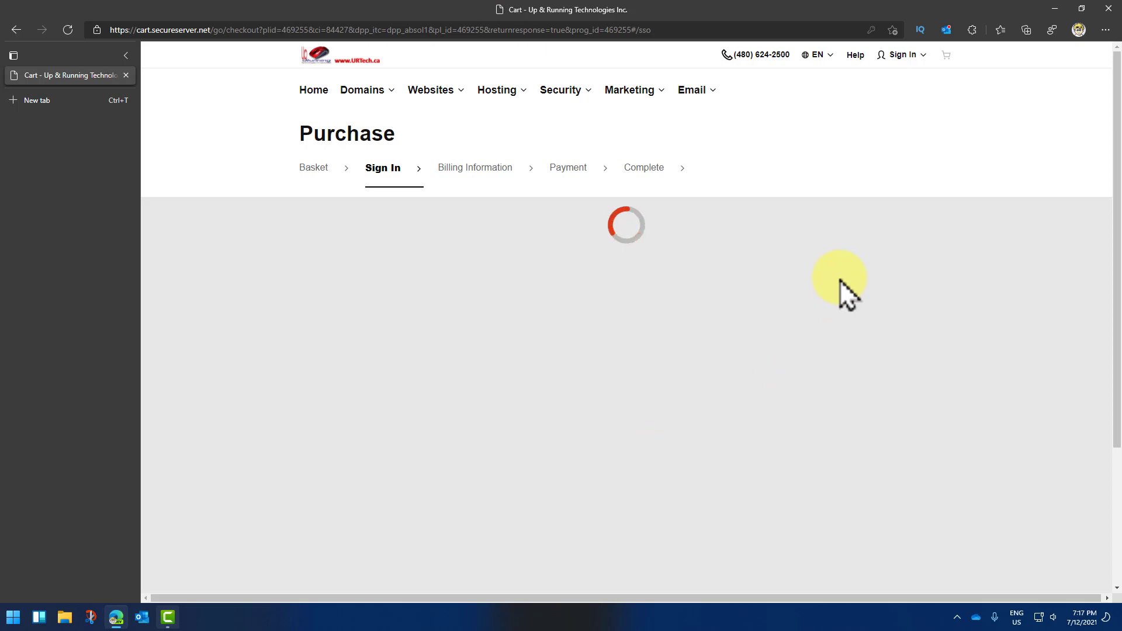
pyautogui.click(903, 55)
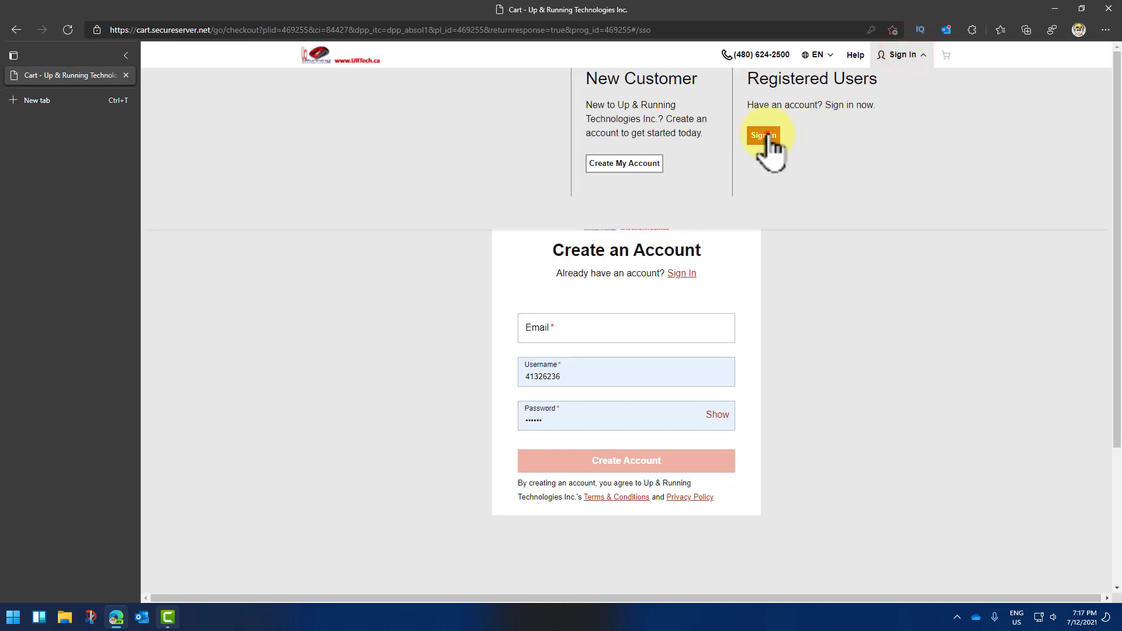
pyautogui.click(764, 135)
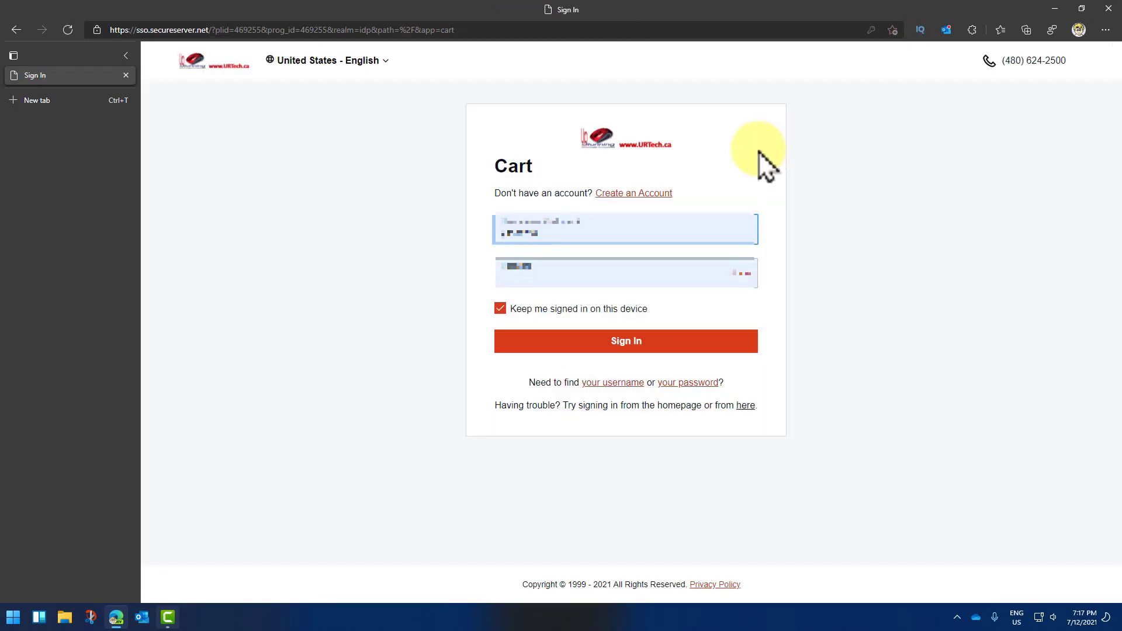
pyautogui.click(635, 343)
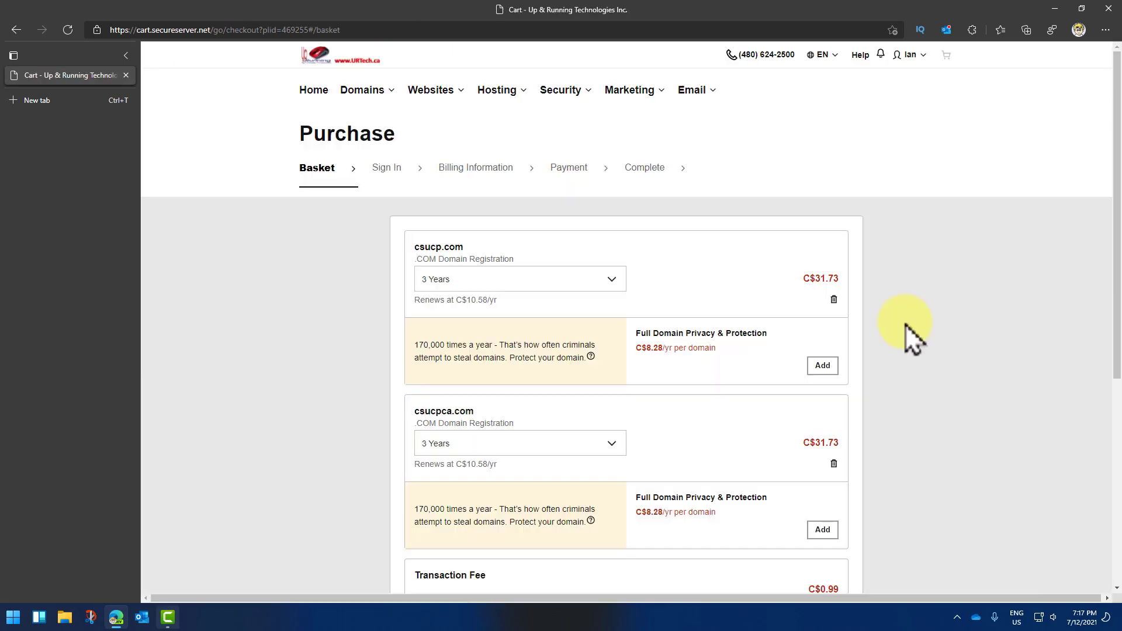
# Step: Review the basket entries and options for csucp.com and csucpca.com
pyautogui.scroll(-2, 906, 323)
pyautogui.scroll(1, 906, 324)
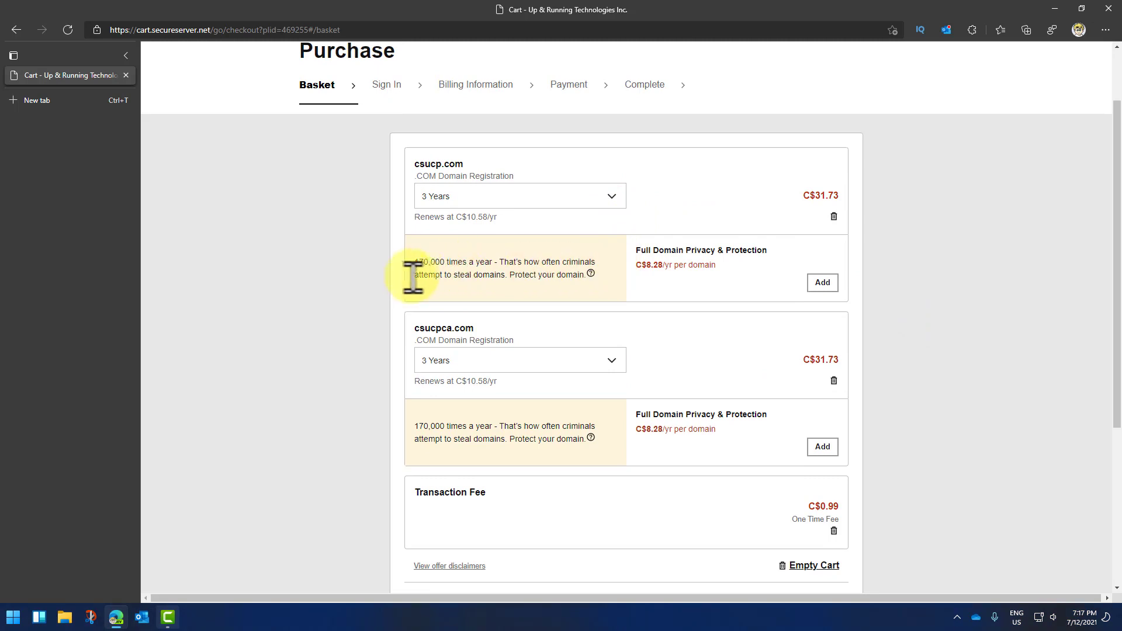
pyautogui.click(437, 269)
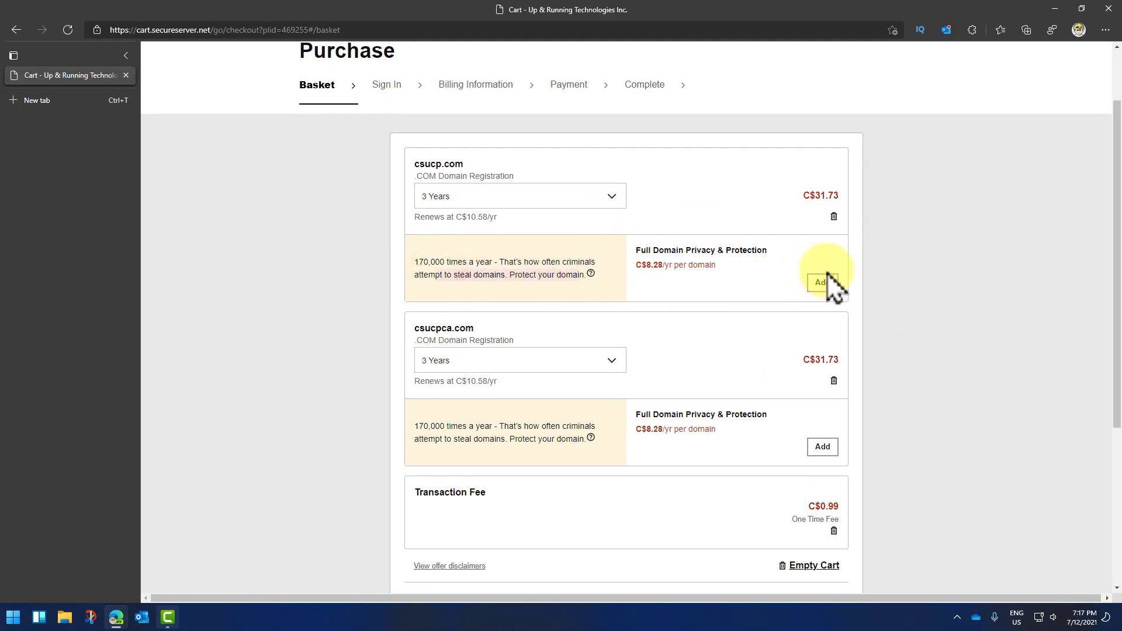
pyautogui.click(884, 255)
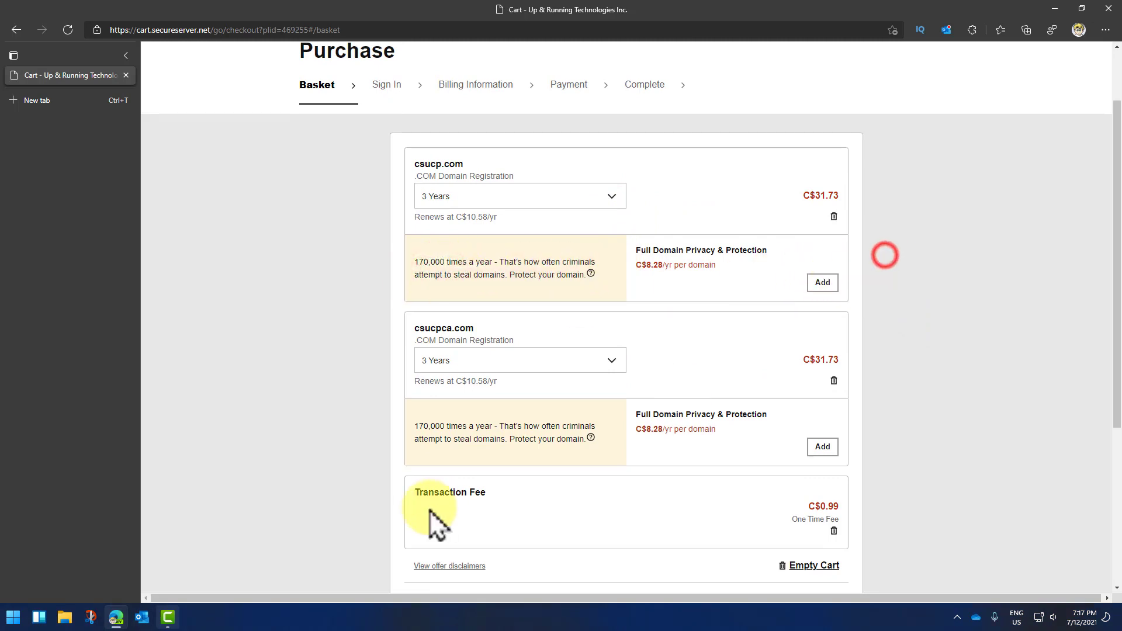
pyautogui.click(462, 427)
pyautogui.click(914, 388)
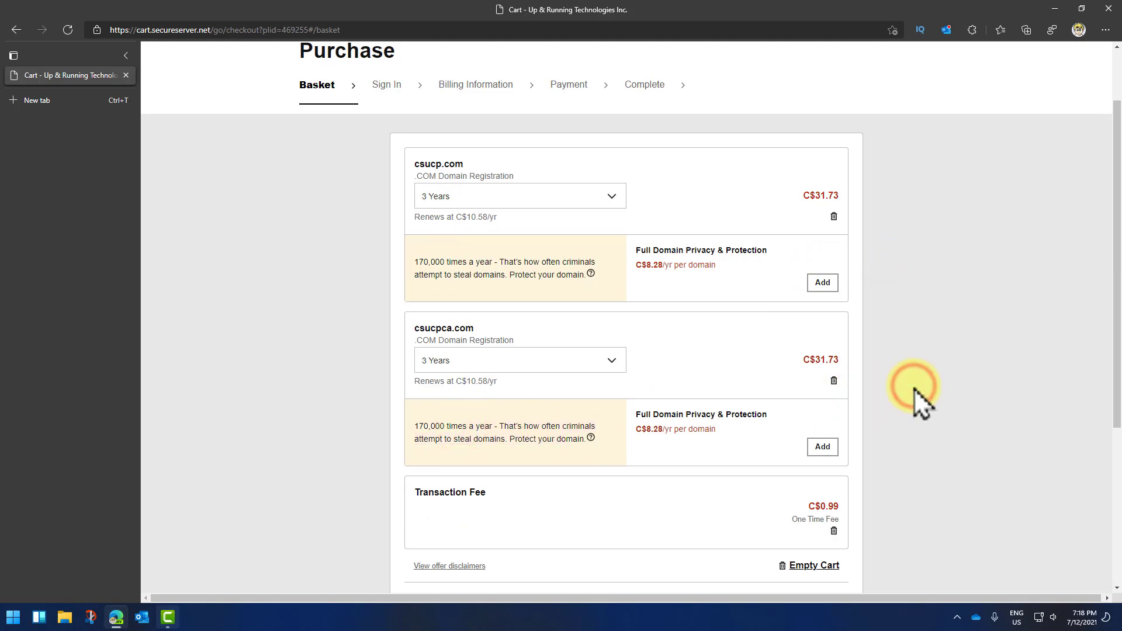
pyautogui.scroll(-3, 913, 388)
pyautogui.scroll(3, 910, 391)
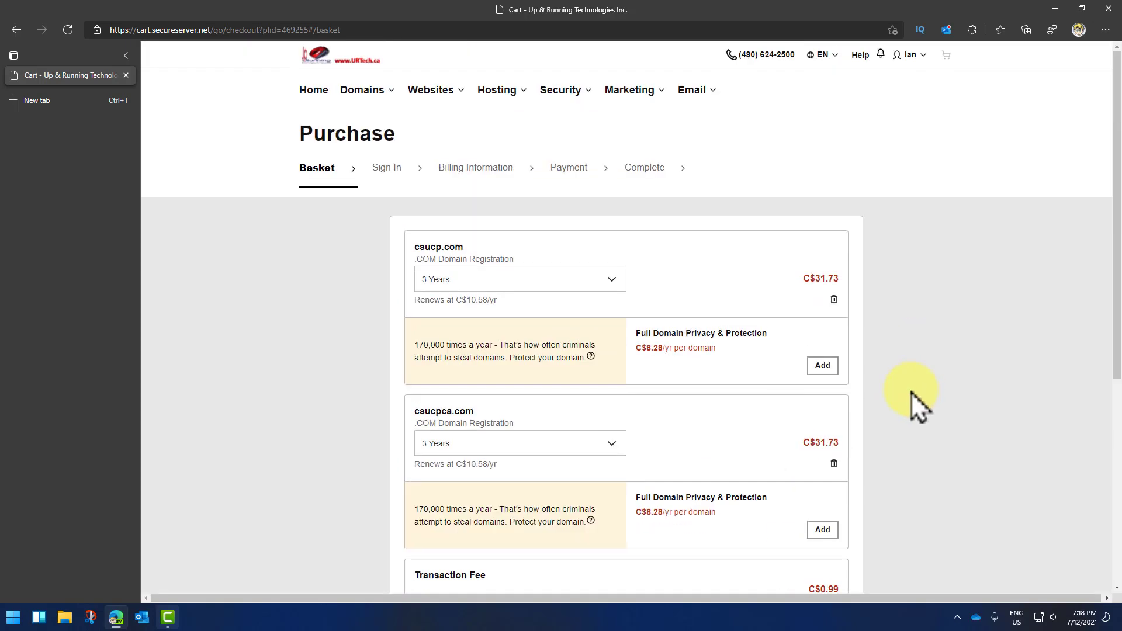
pyautogui.scroll(-1, 911, 392)
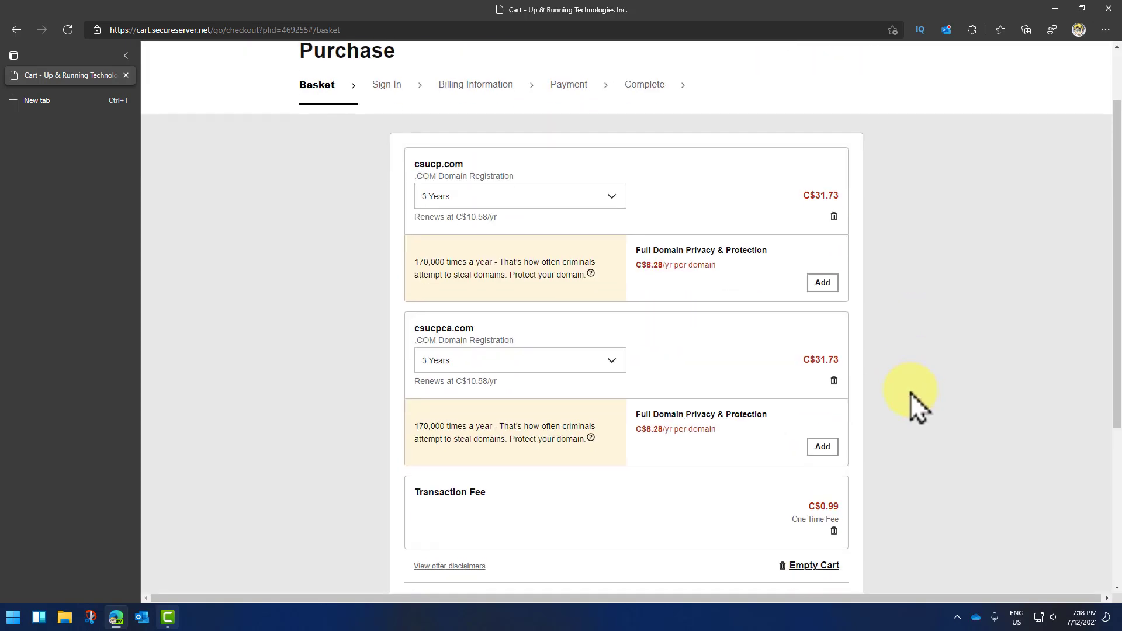
pyautogui.click(817, 193)
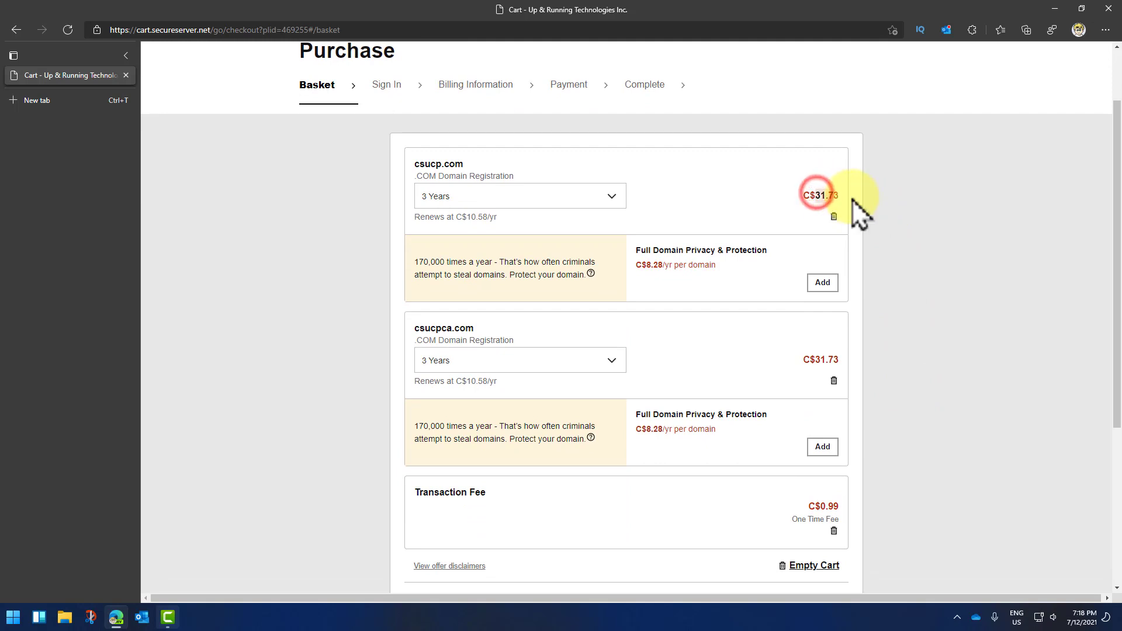
pyautogui.click(839, 195)
pyautogui.click(931, 225)
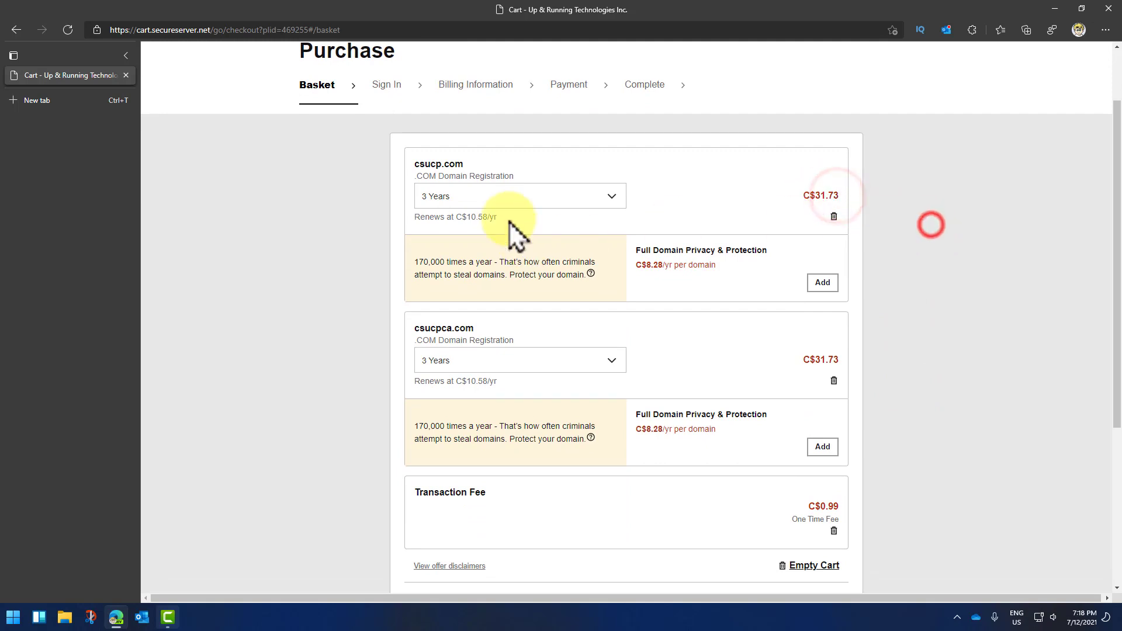
# Step: Try a 1 Year term for csucp.com, then return it to 3 Years
pyautogui.click(471, 199)
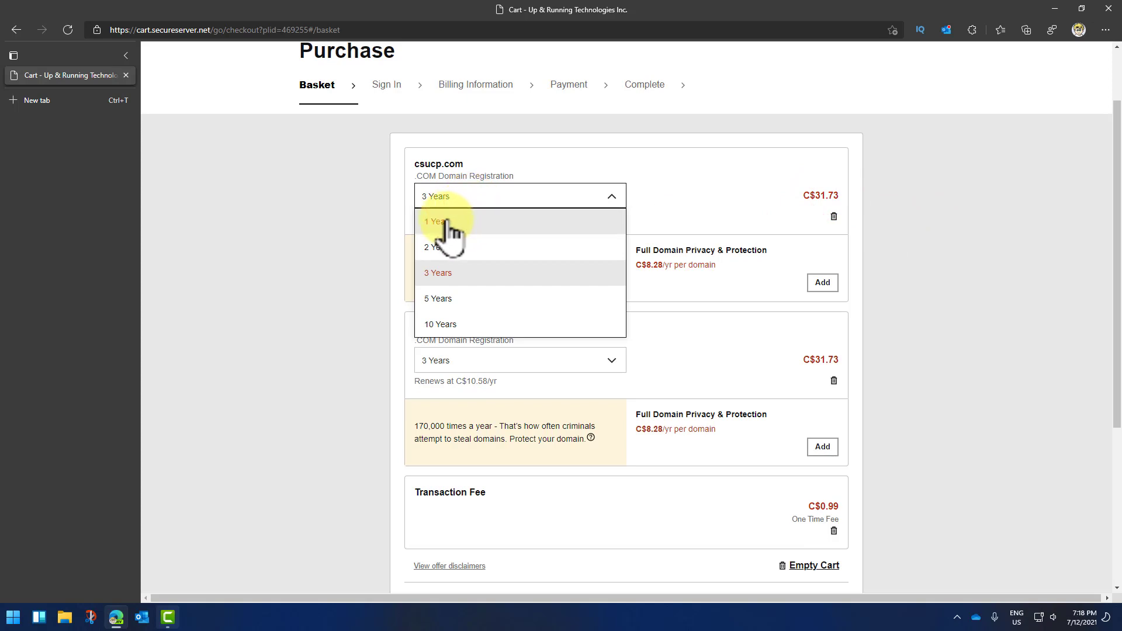
pyautogui.click(447, 221)
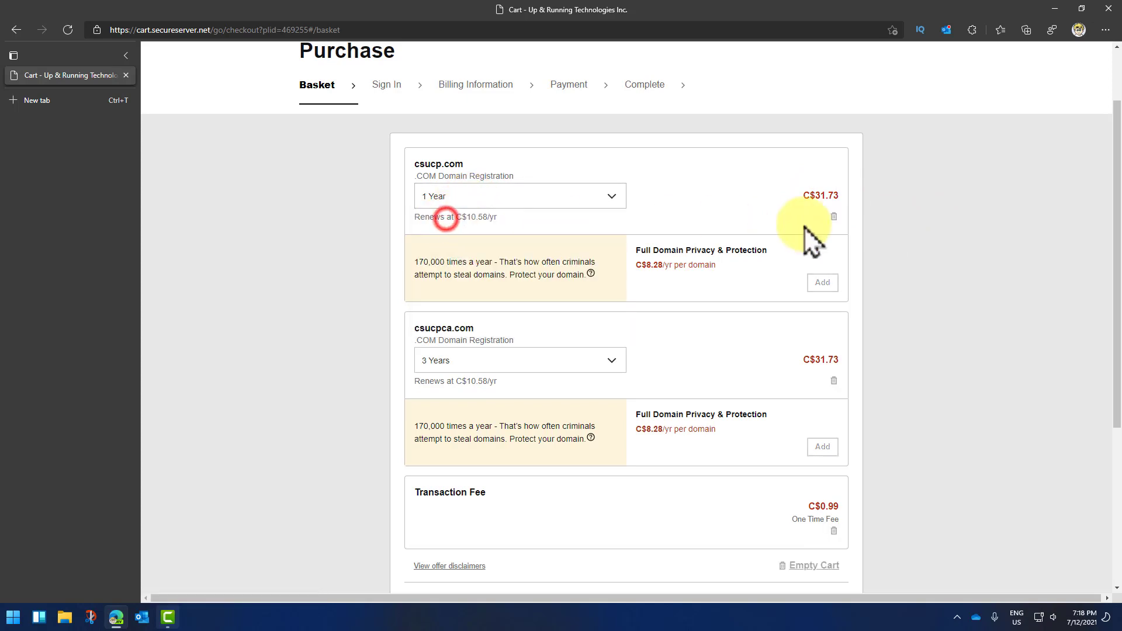
pyautogui.click(612, 199)
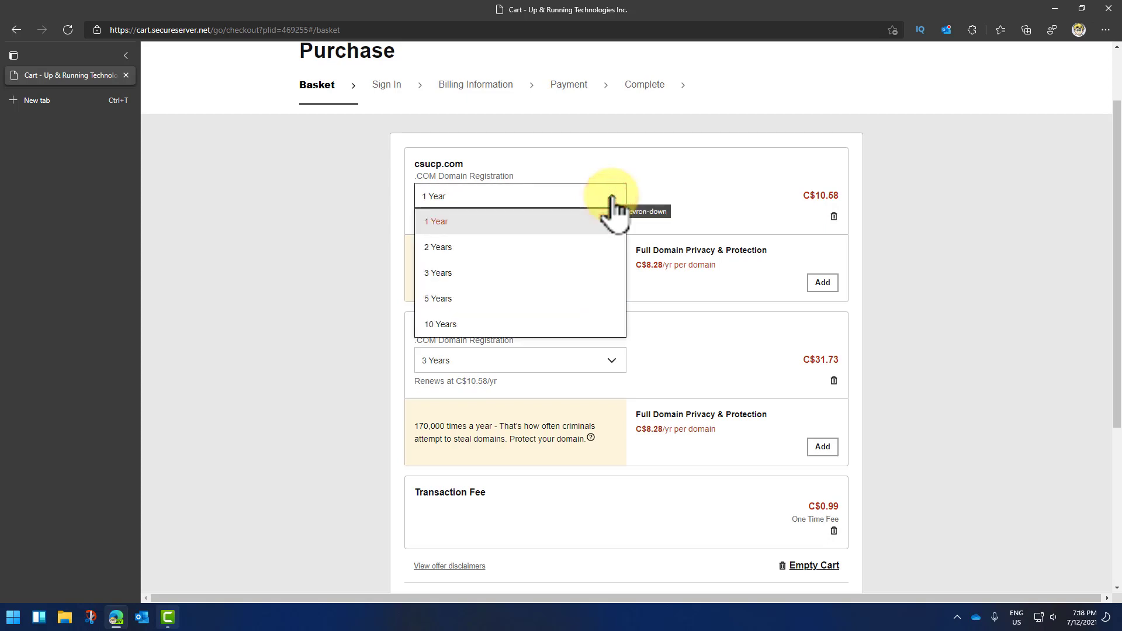
pyautogui.click(484, 273)
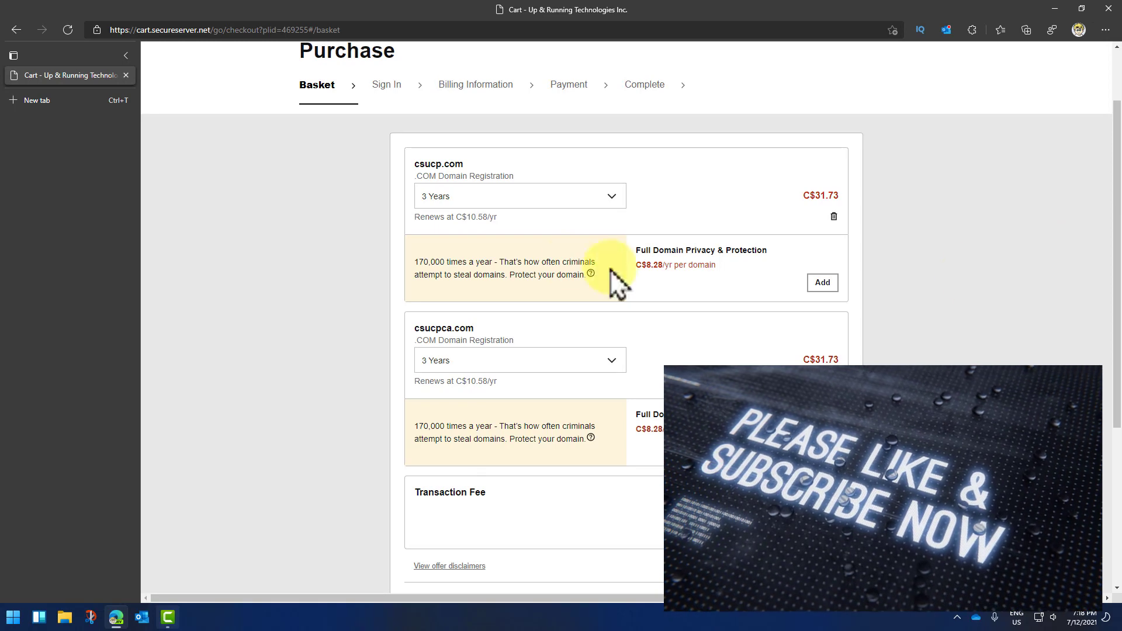
pyautogui.scroll(2, 614, 273)
pyautogui.click(524, 303)
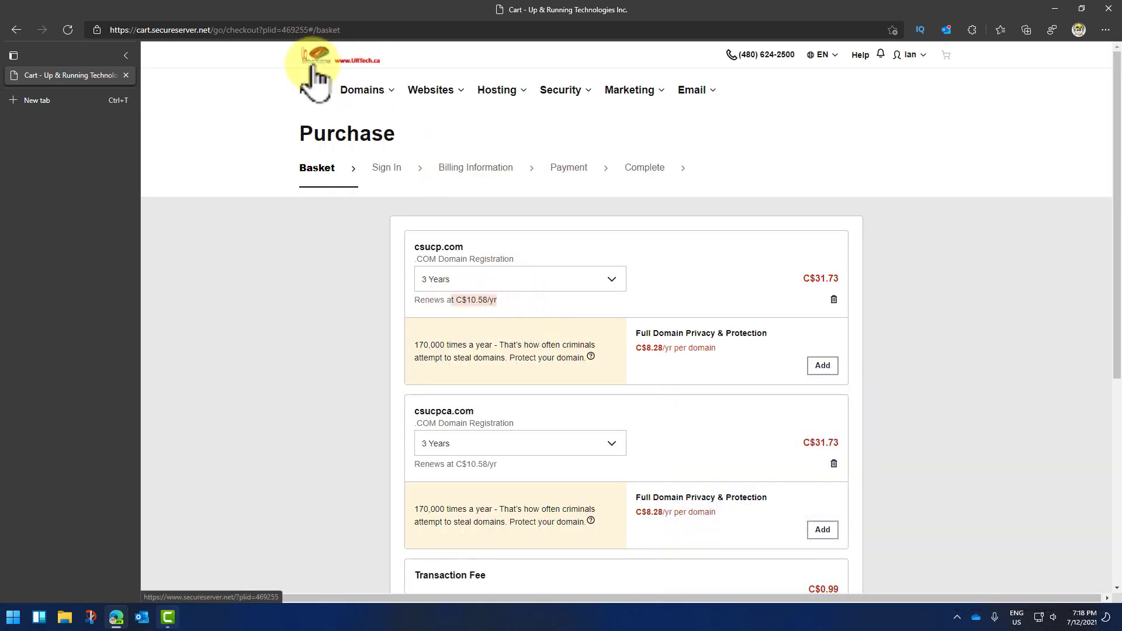
pyautogui.click(515, 279)
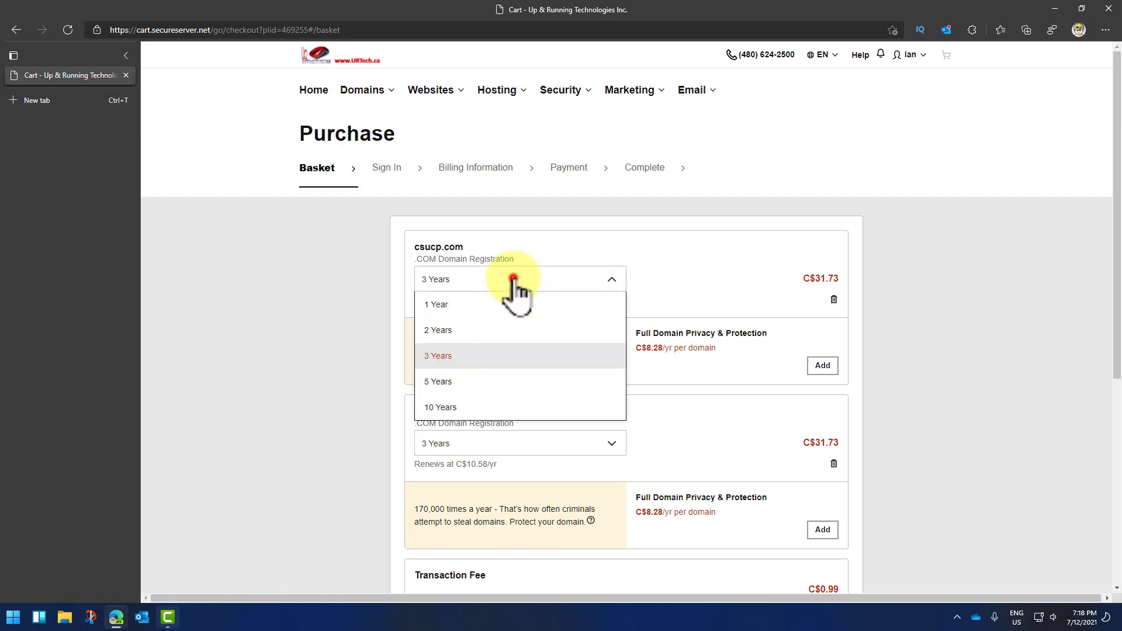
pyautogui.click(957, 285)
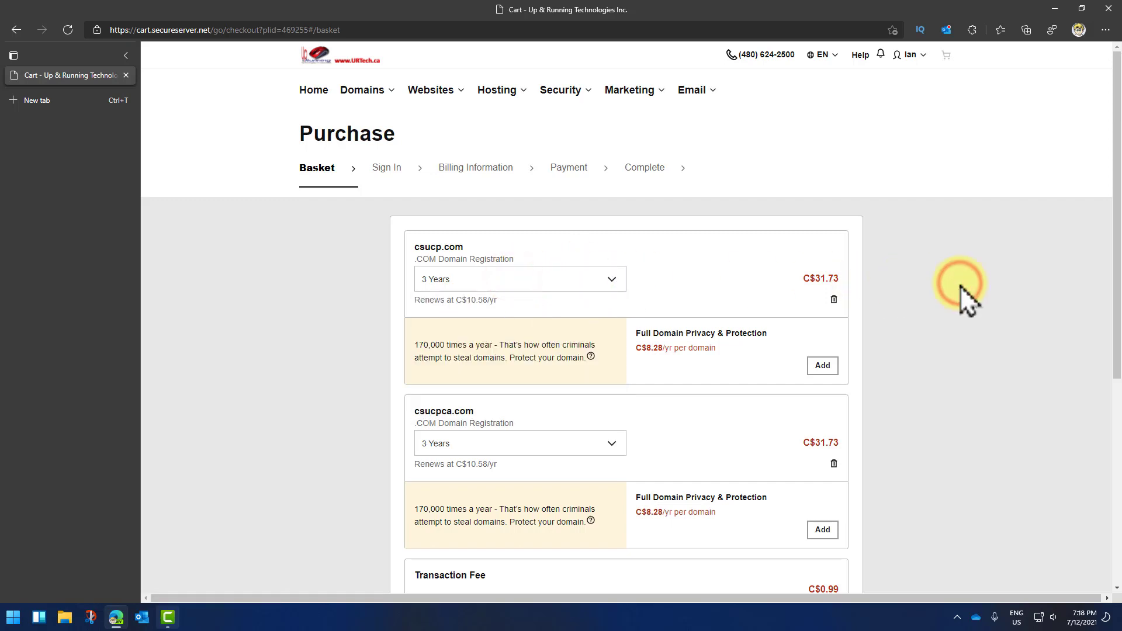
# Step: Continue to checkout with both domains at 3 Years, subtotal C$64.45
pyautogui.scroll(-1, 954, 303)
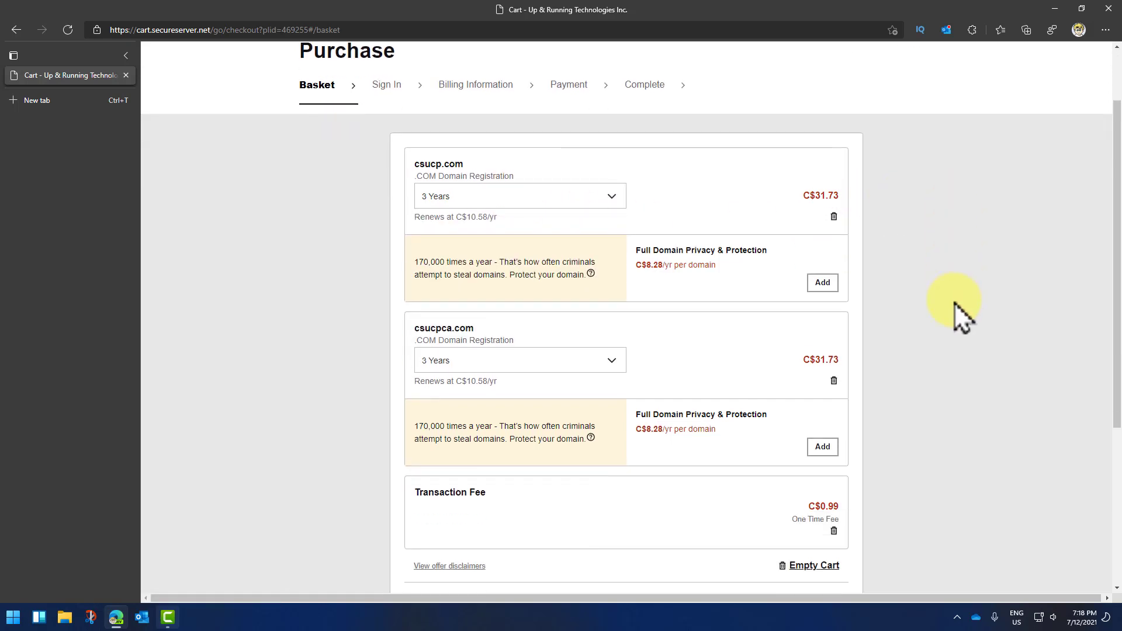
pyautogui.scroll(-2, 954, 302)
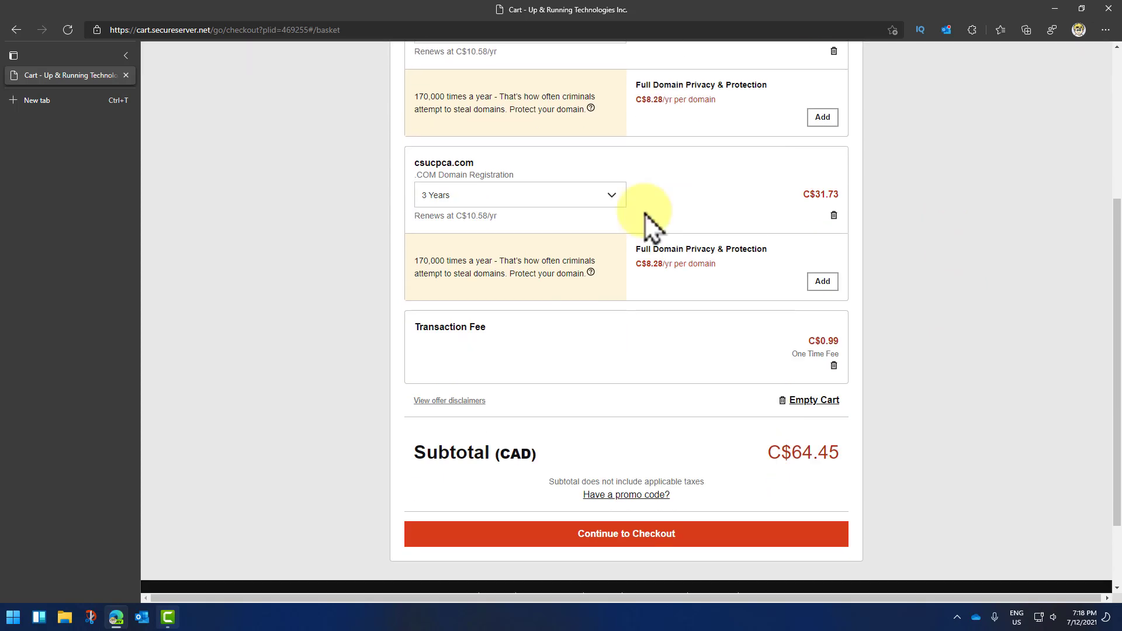
pyautogui.click(660, 535)
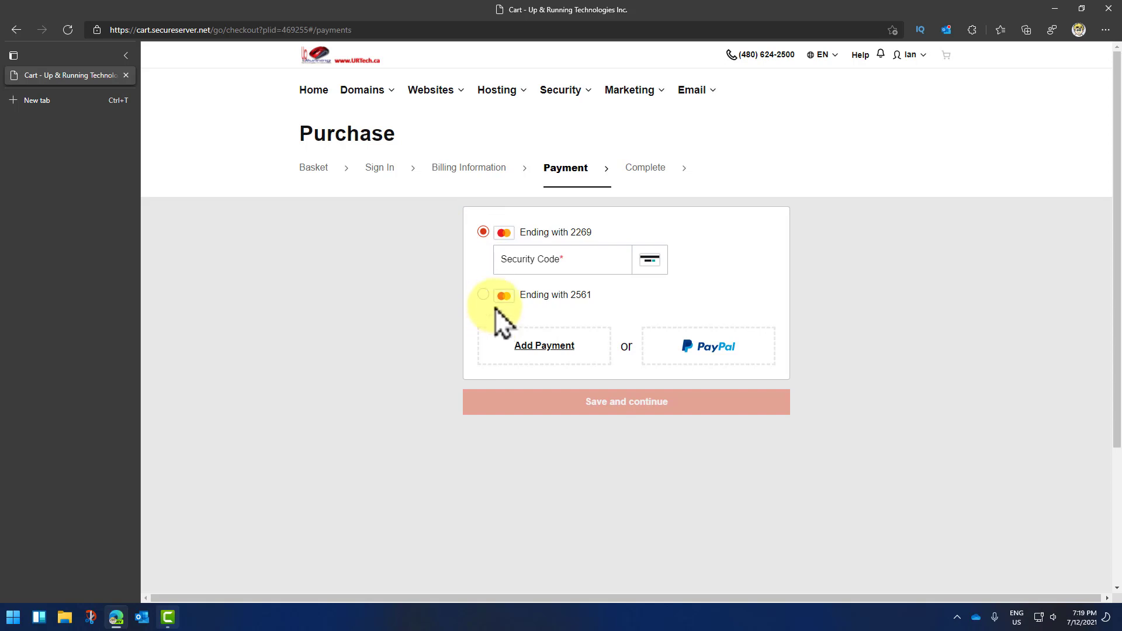
# Step: Add a payment card and complete the C$65.77 purchase of both domains
pyautogui.click(543, 349)
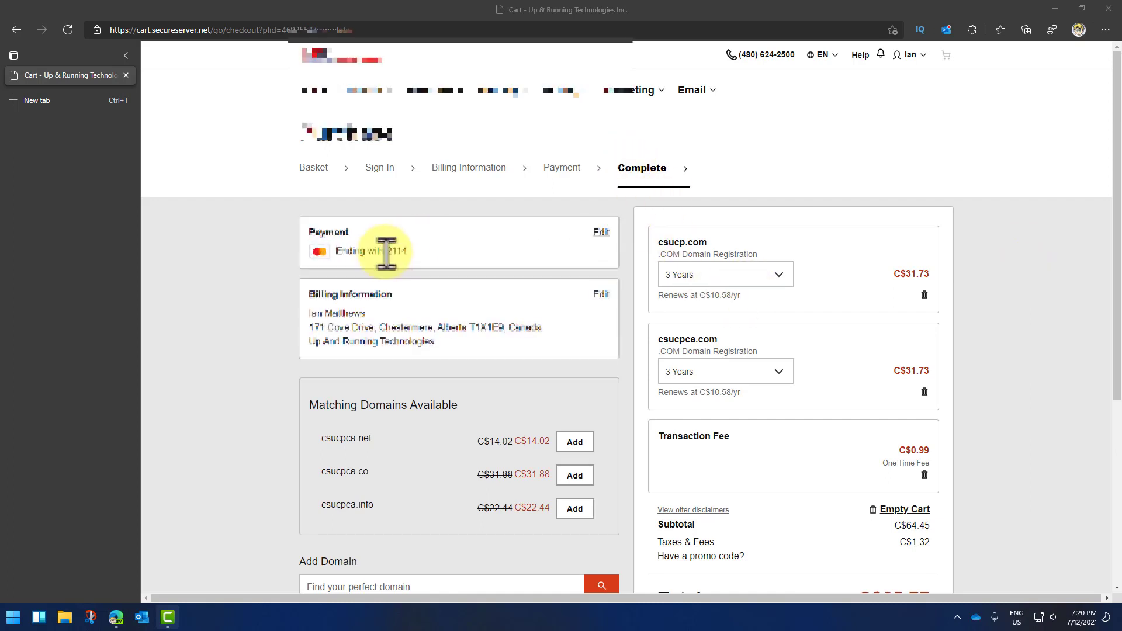
pyautogui.scroll(-4, 759, 292)
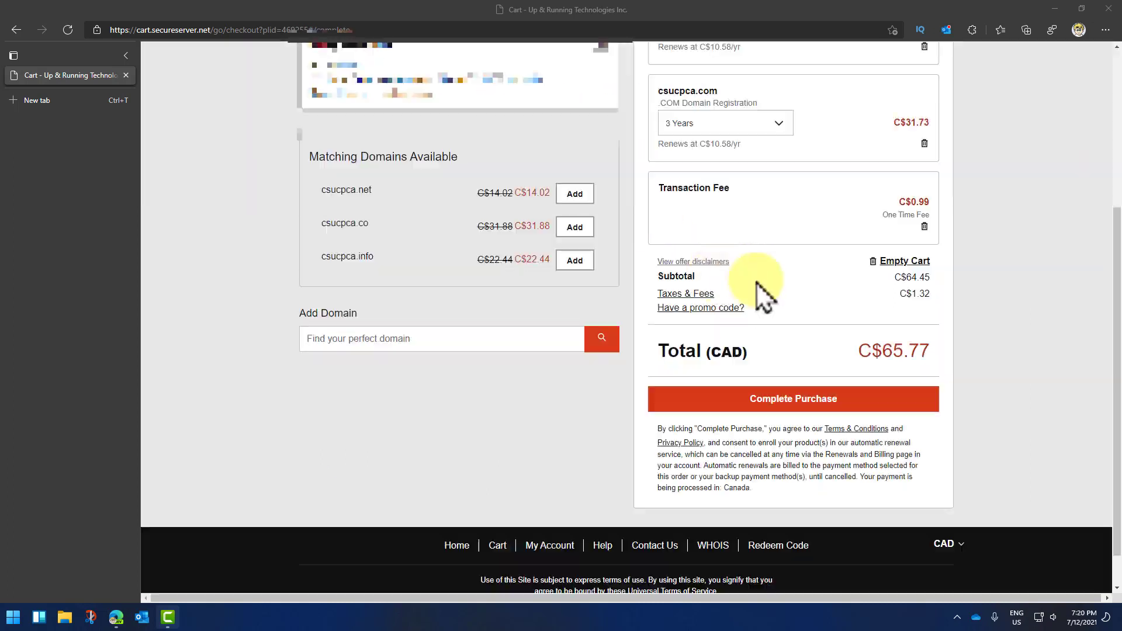
pyautogui.click(813, 400)
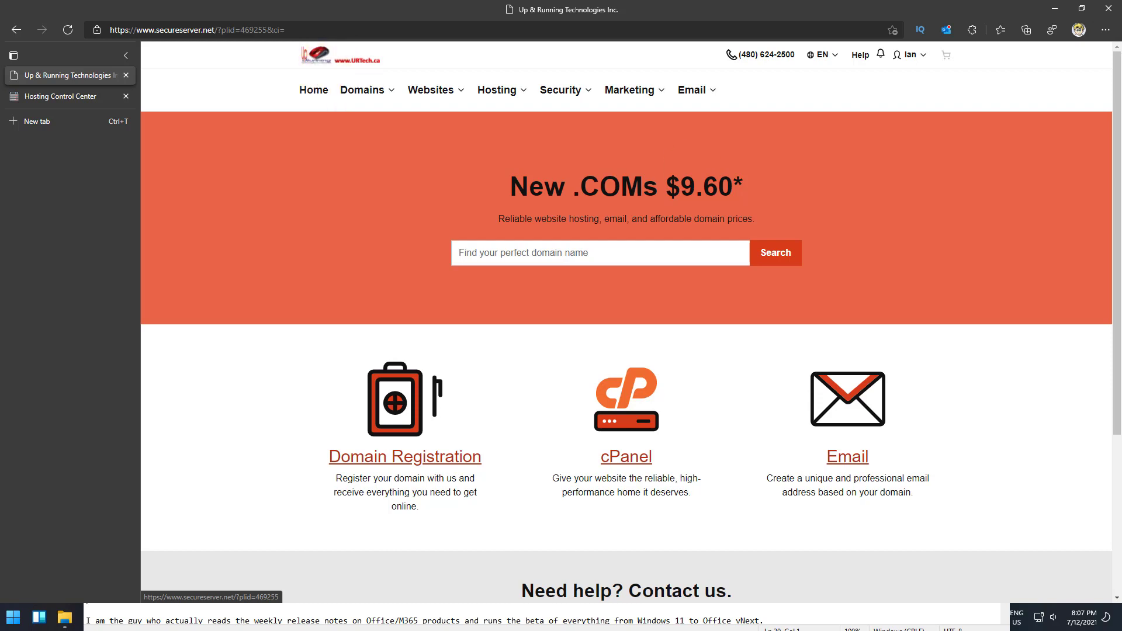
pyautogui.hotkey('ctrl', 'shift', 'n')
# Step: Go to portal.office.com in the private window, sign in, and stay signed in
pyautogui.click(195, 28)
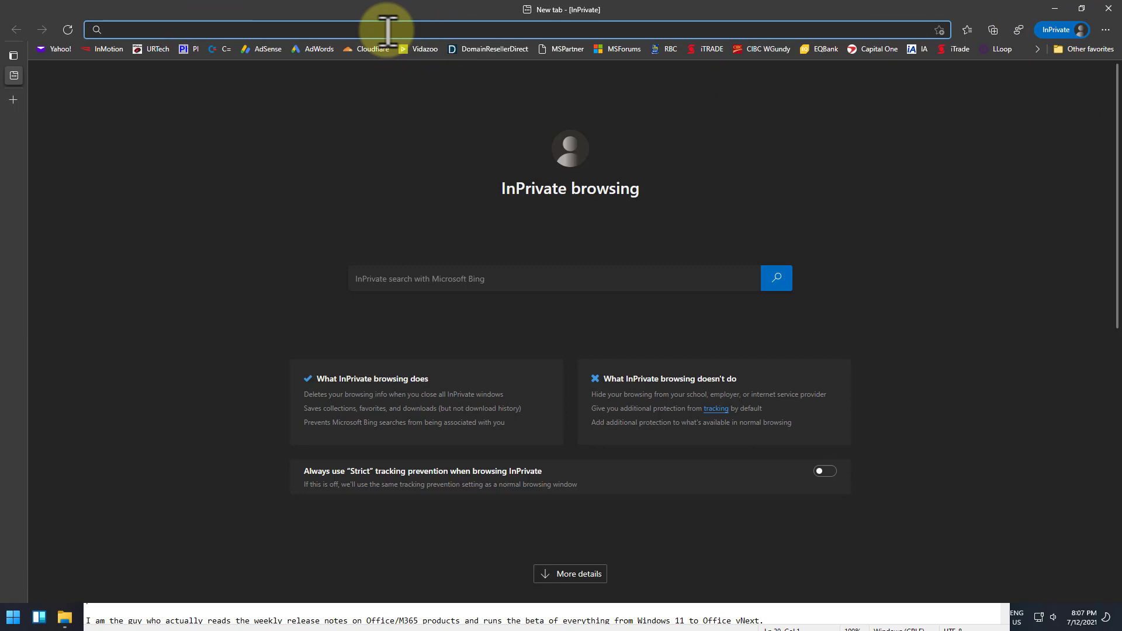
pyautogui.write('portl')
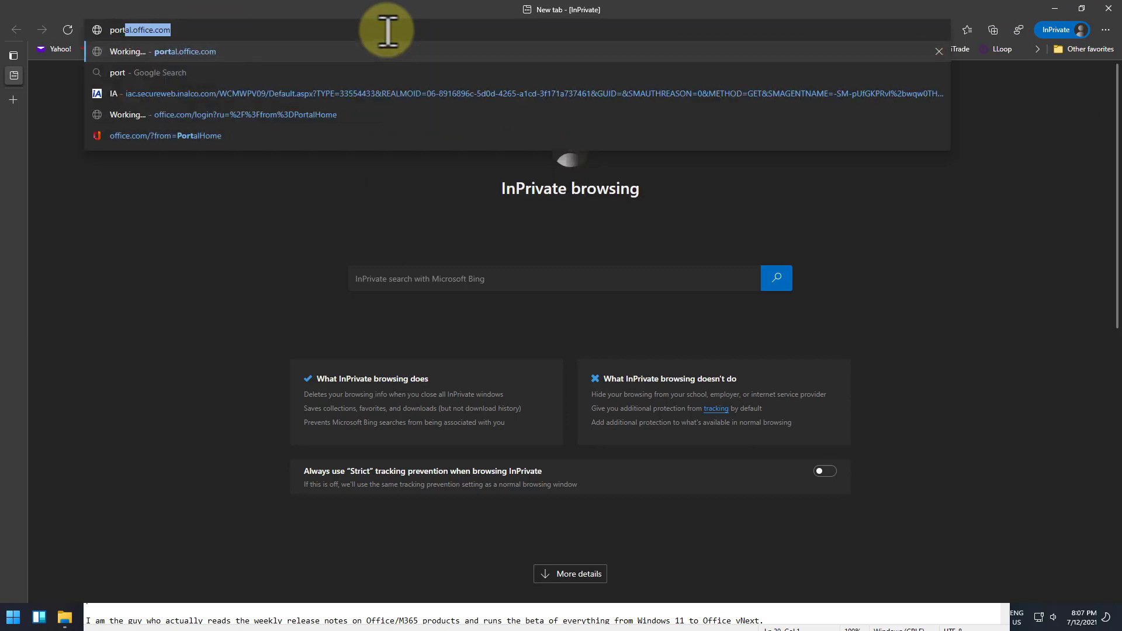
pyautogui.press('BackSpace')
pyautogui.press('BackSpace')
pyautogui.write('r')
pyautogui.press('BackSpace')
pyautogui.write('tal./')
pyautogui.press('BackSpace')
pyautogui.write('office.com')
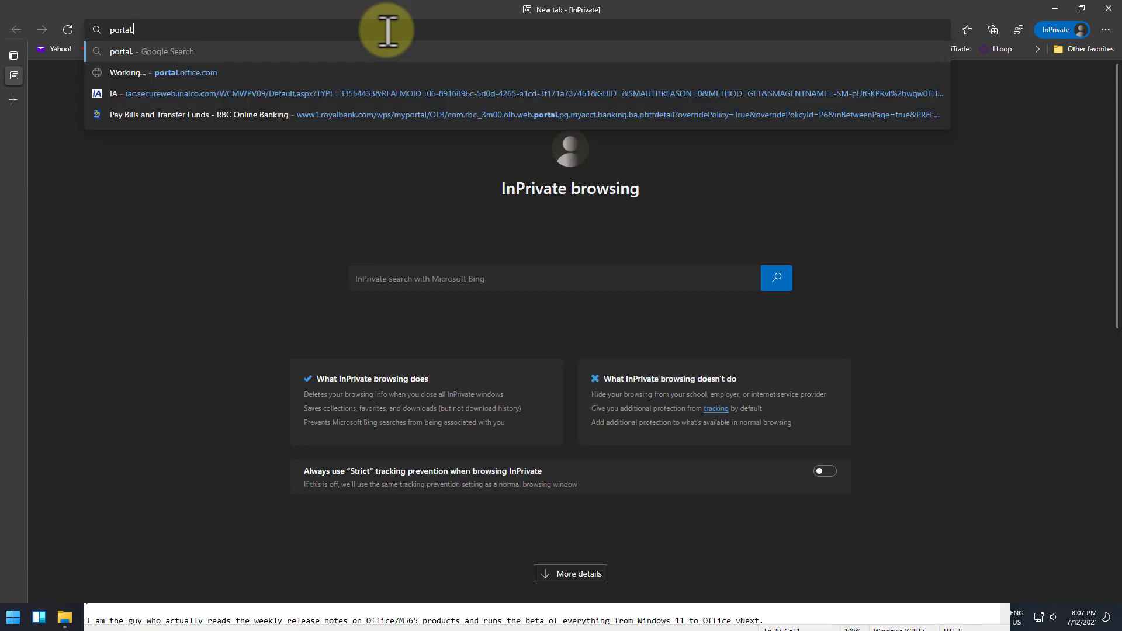
pyautogui.press('Return')
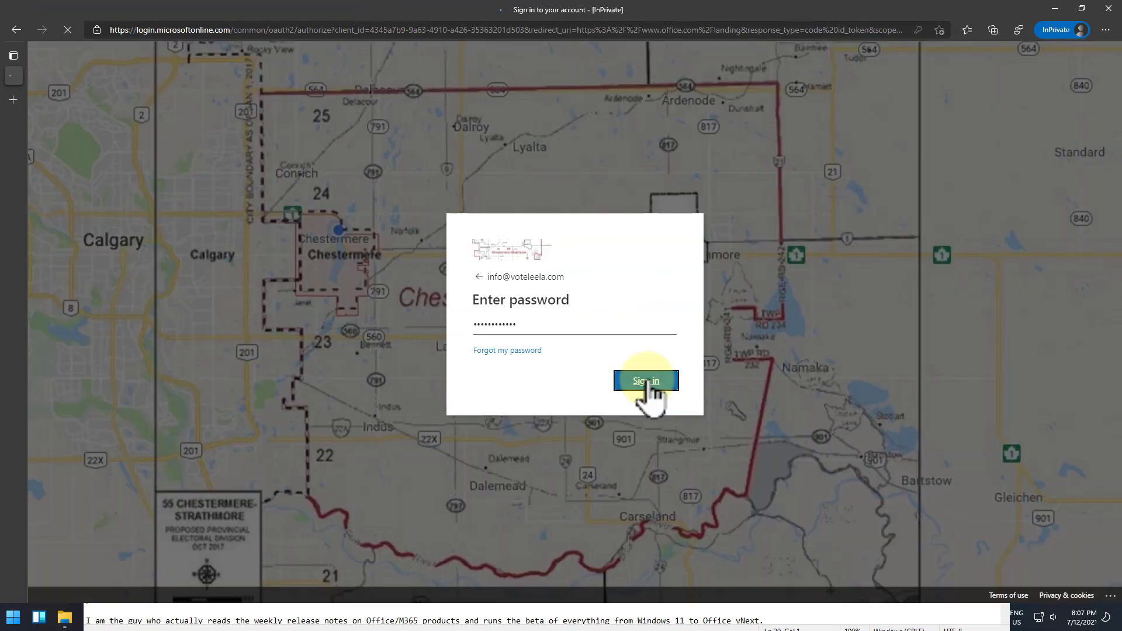
pyautogui.click(646, 382)
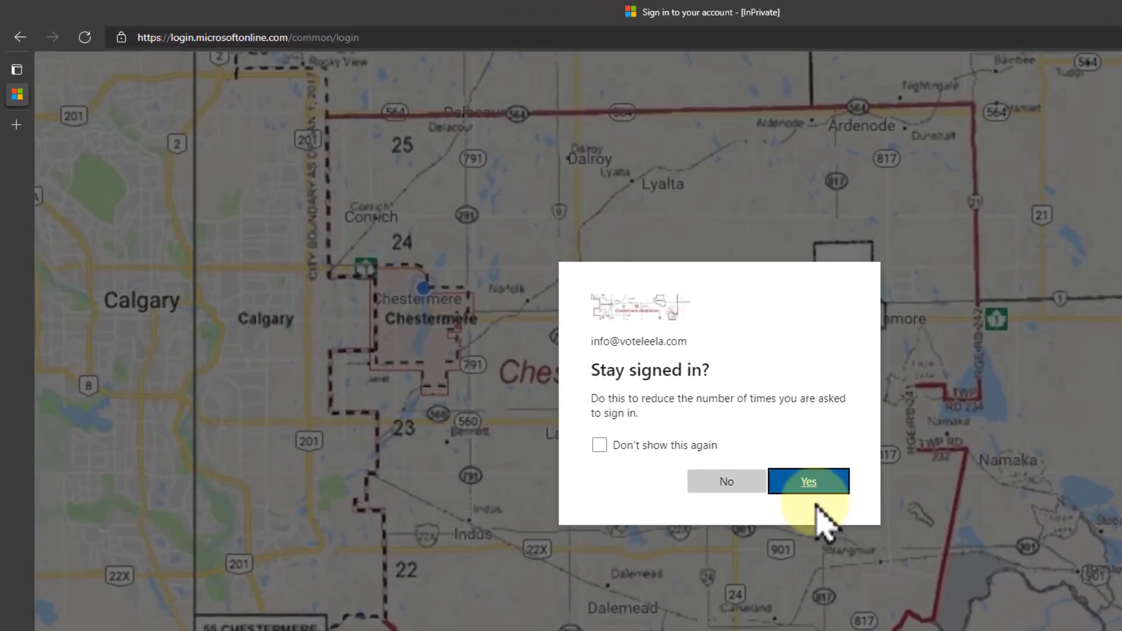
pyautogui.click(810, 484)
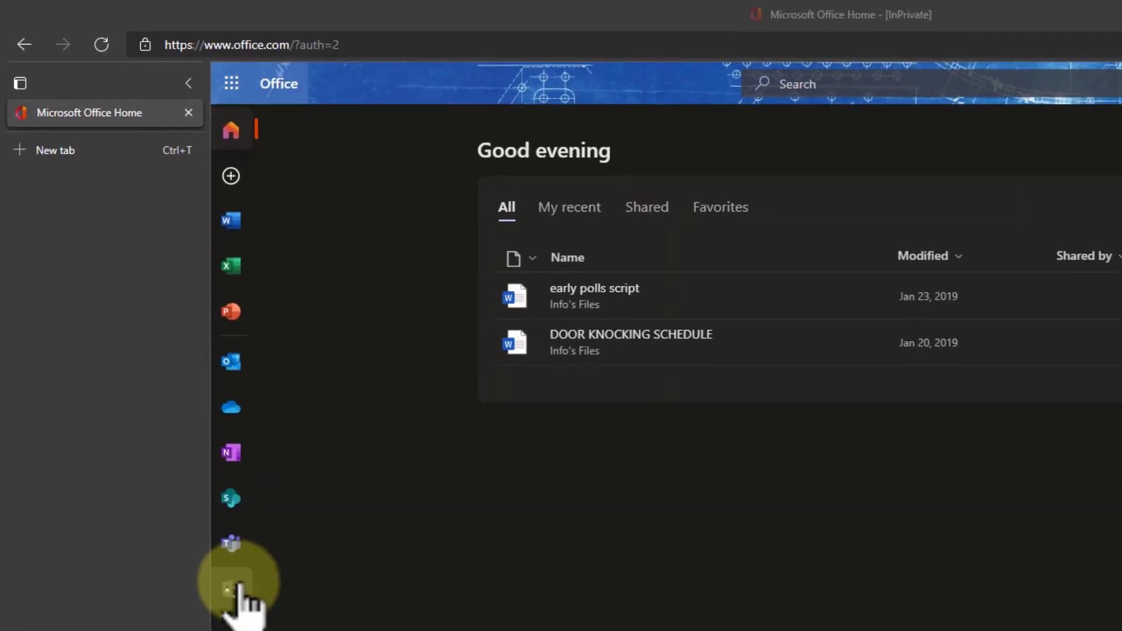
# Step: Go to Settings > Domains in the admin center and launch the Add a domain wizard
pyautogui.click(215, 539)
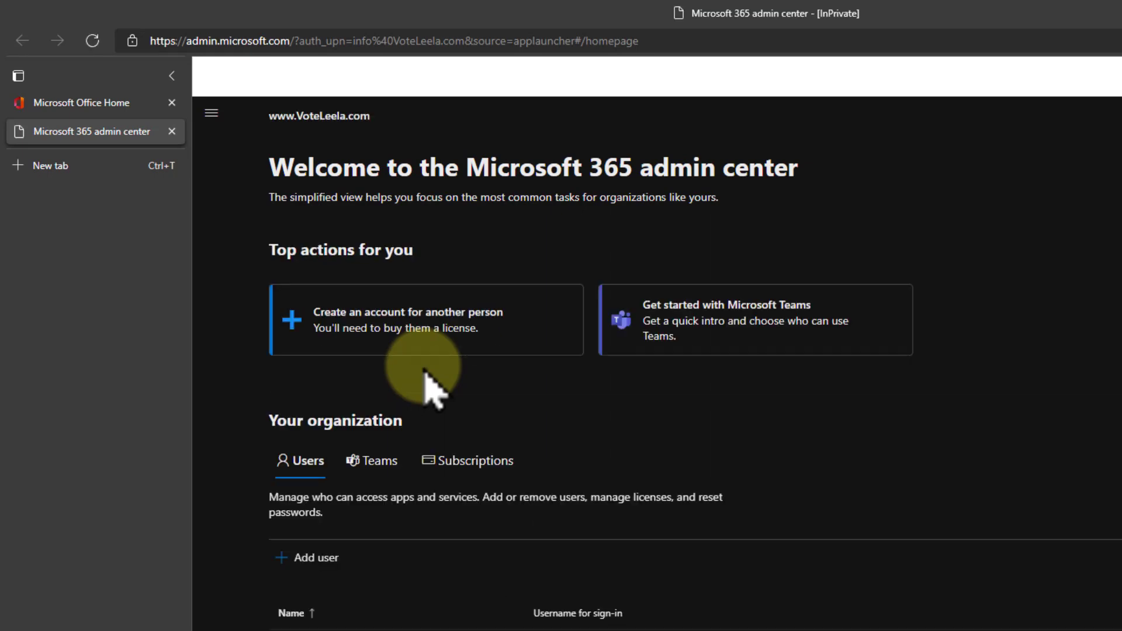
pyautogui.click(211, 115)
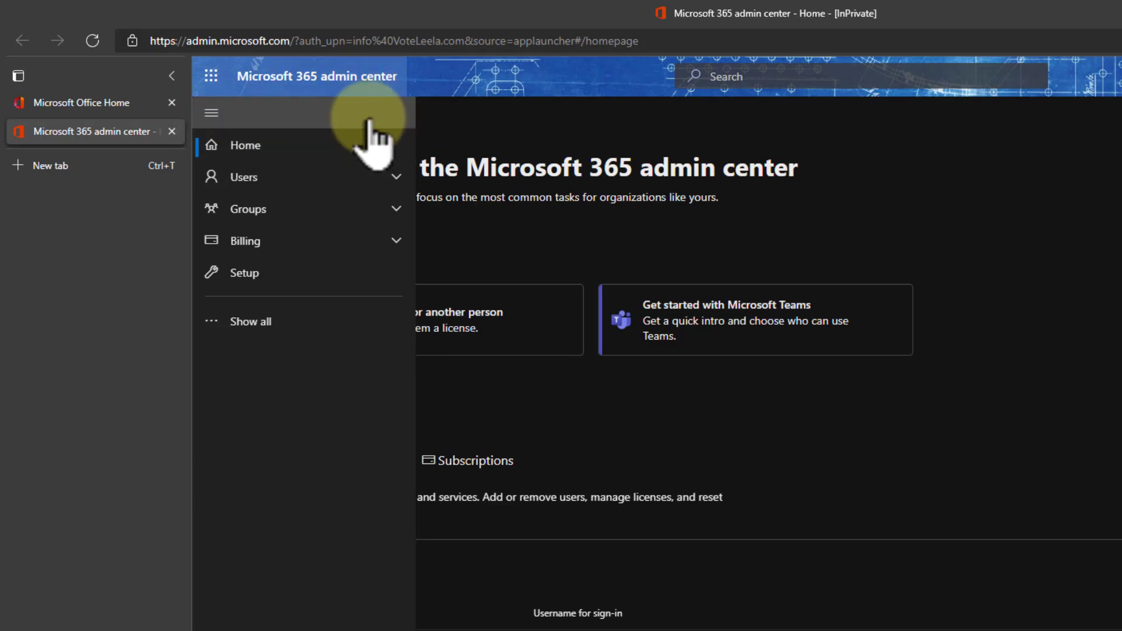
pyautogui.click(258, 321)
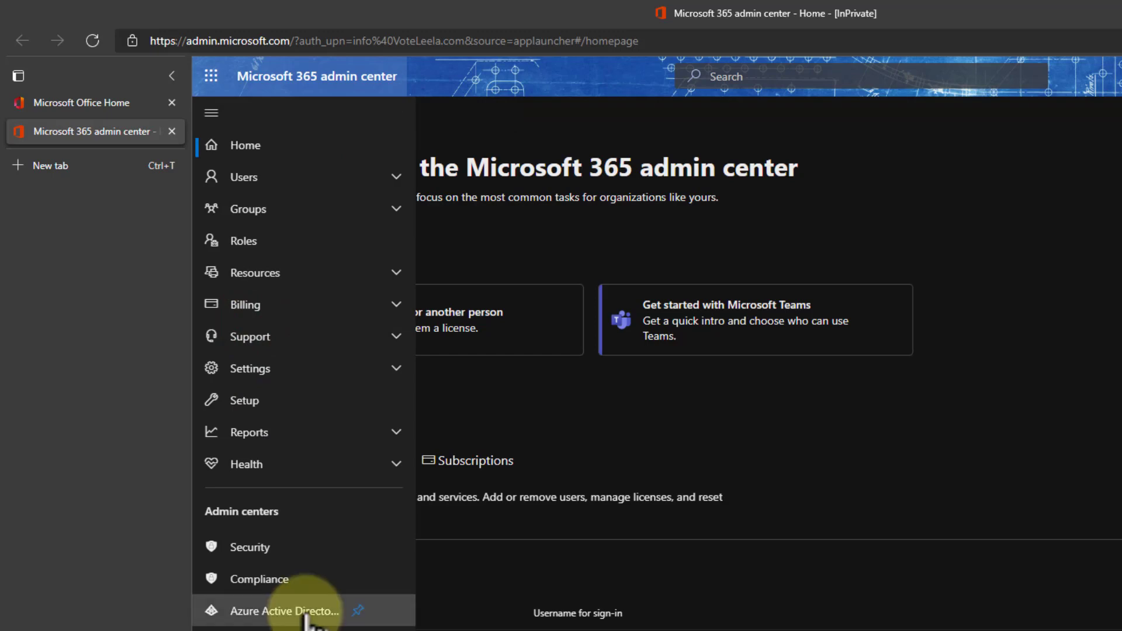
pyautogui.click(258, 401)
pyautogui.hotkey('alt', 'Left')
pyautogui.click(291, 367)
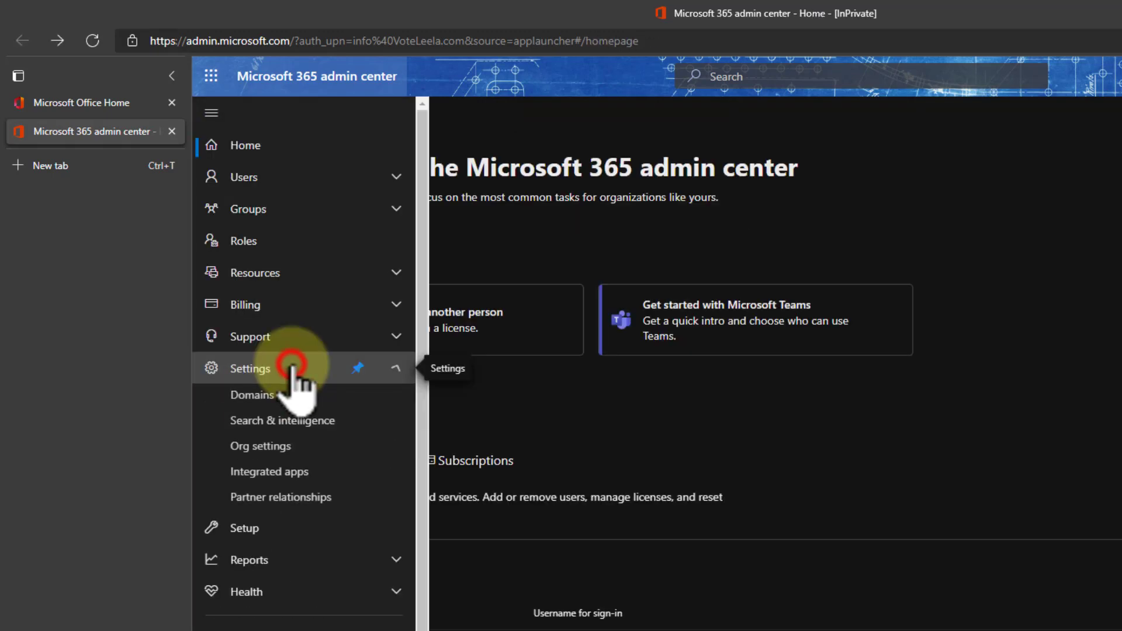
pyautogui.click(251, 396)
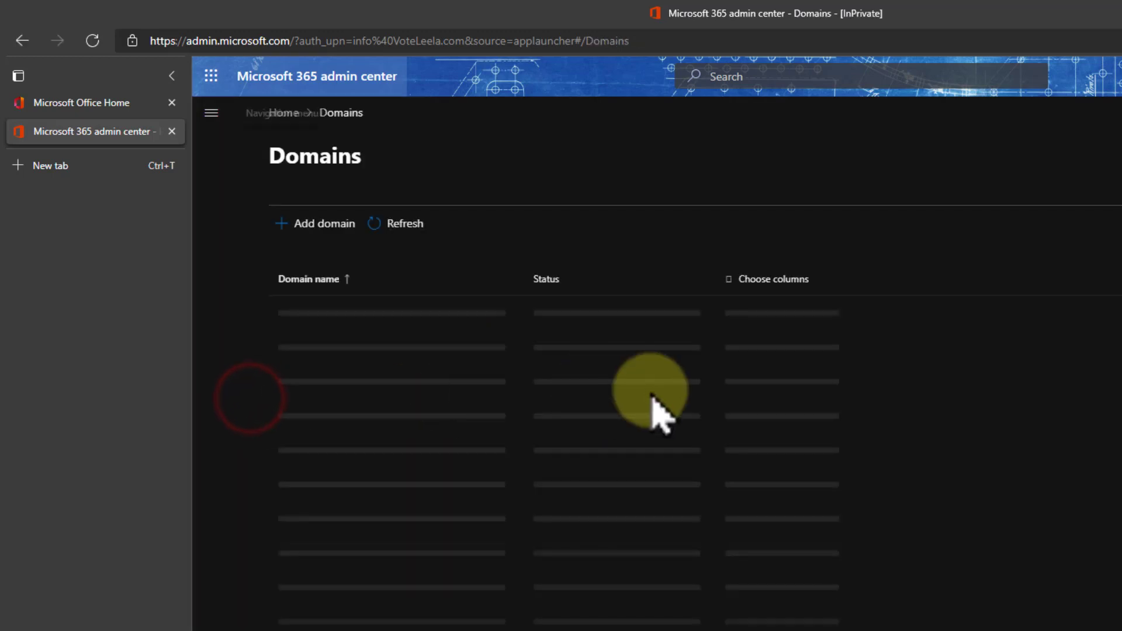
pyautogui.click(303, 222)
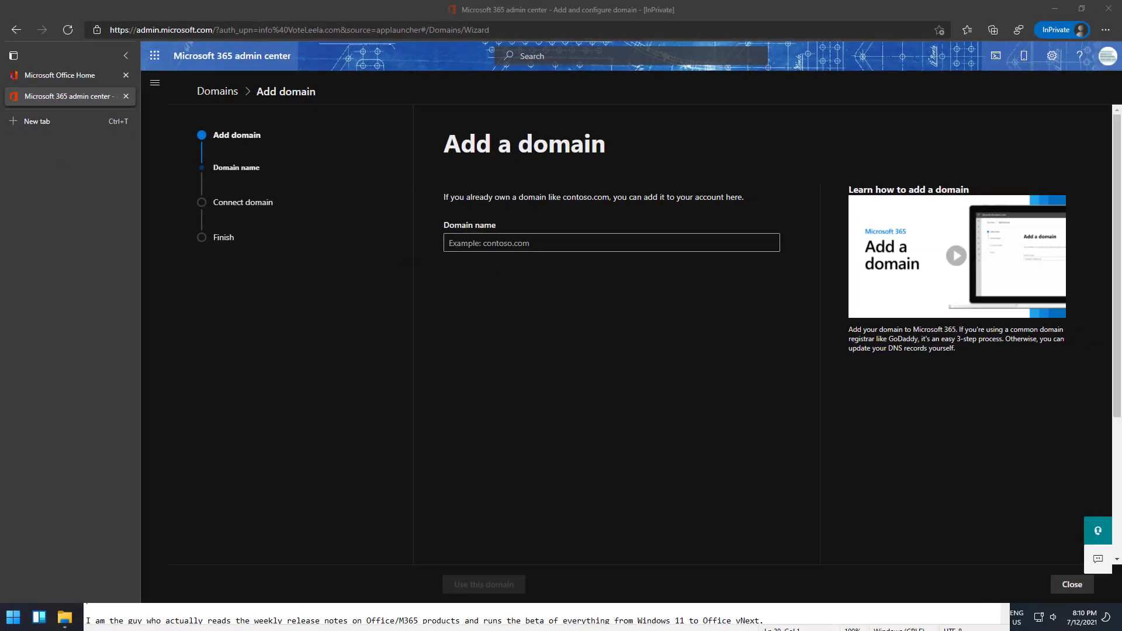
# Step: Enter CSUCP.com as the domain to add and proceed with it
pyautogui.click(514, 243)
pyautogui.write('CSUCP.com')
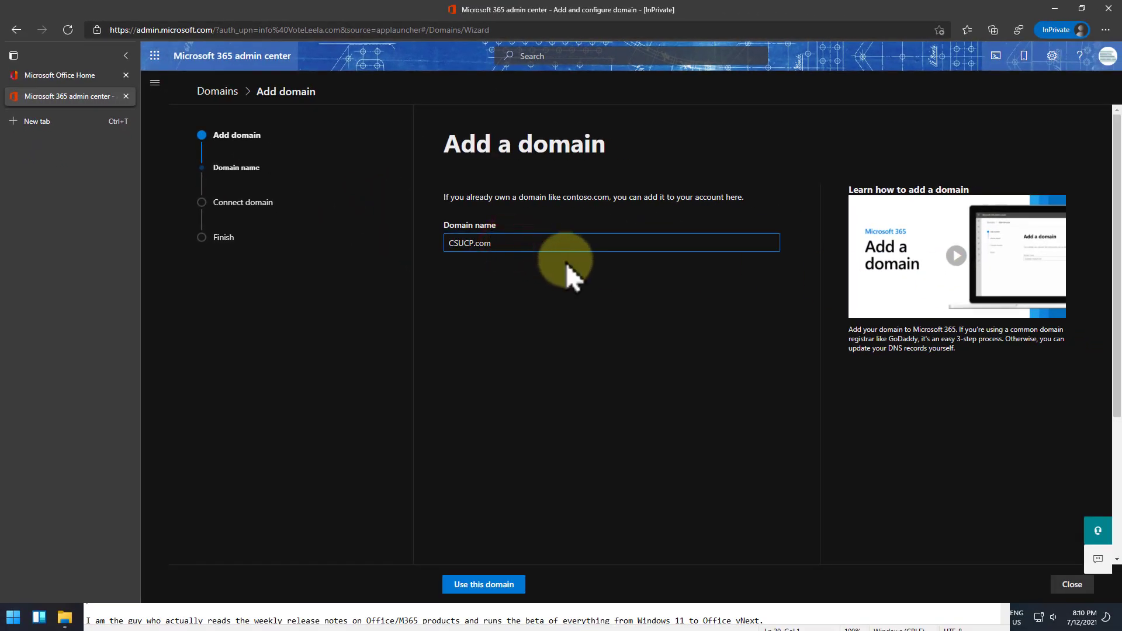
pyautogui.click(490, 585)
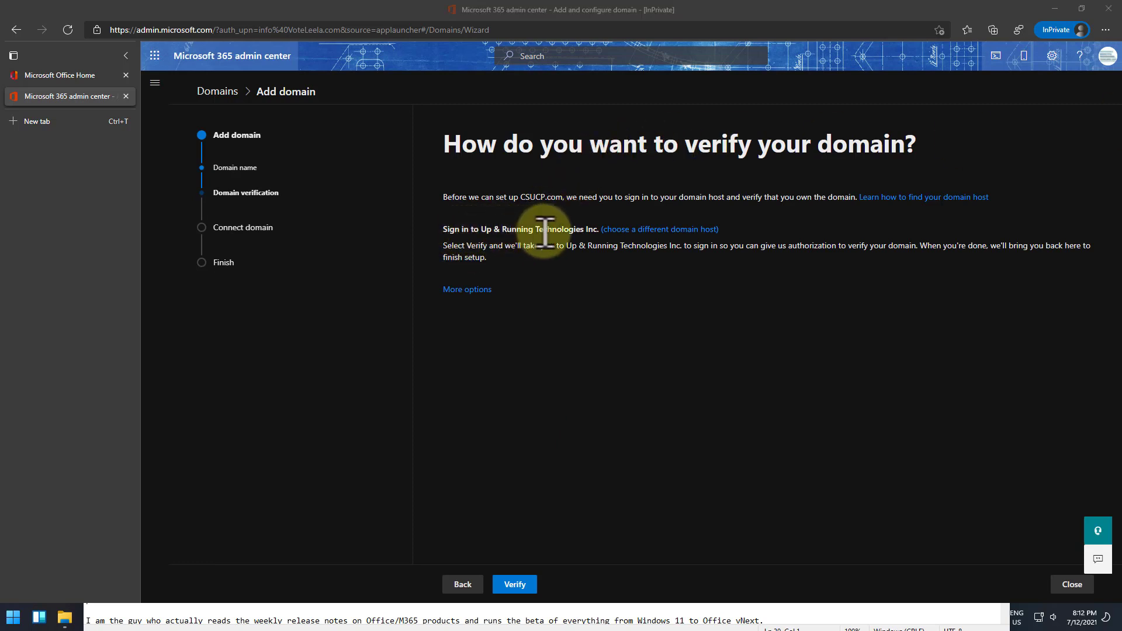
# Step: Choose GoDaddy as the DNS host and copy the TXT verification value
pyautogui.click(641, 228)
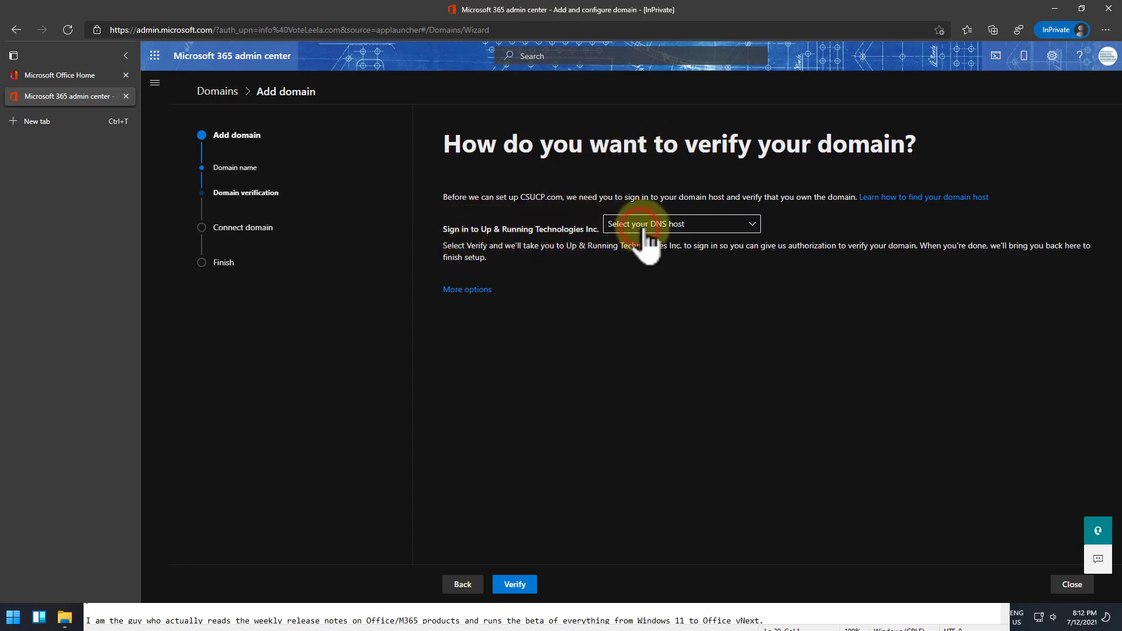
pyautogui.click(646, 226)
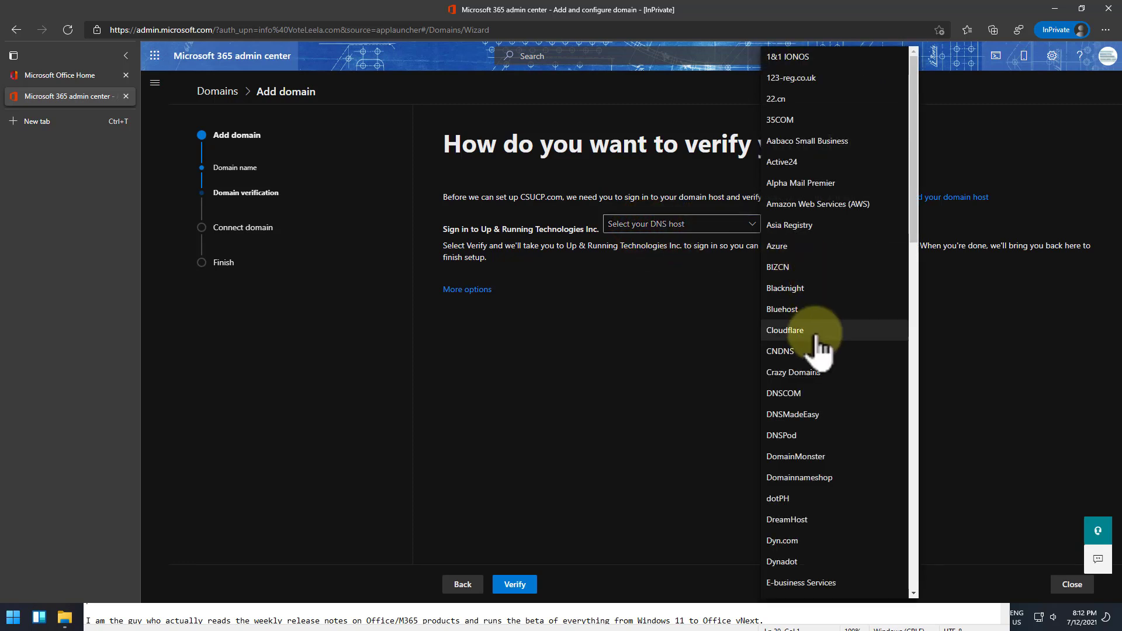
pyautogui.scroll(-10, 814, 292)
pyautogui.click(809, 131)
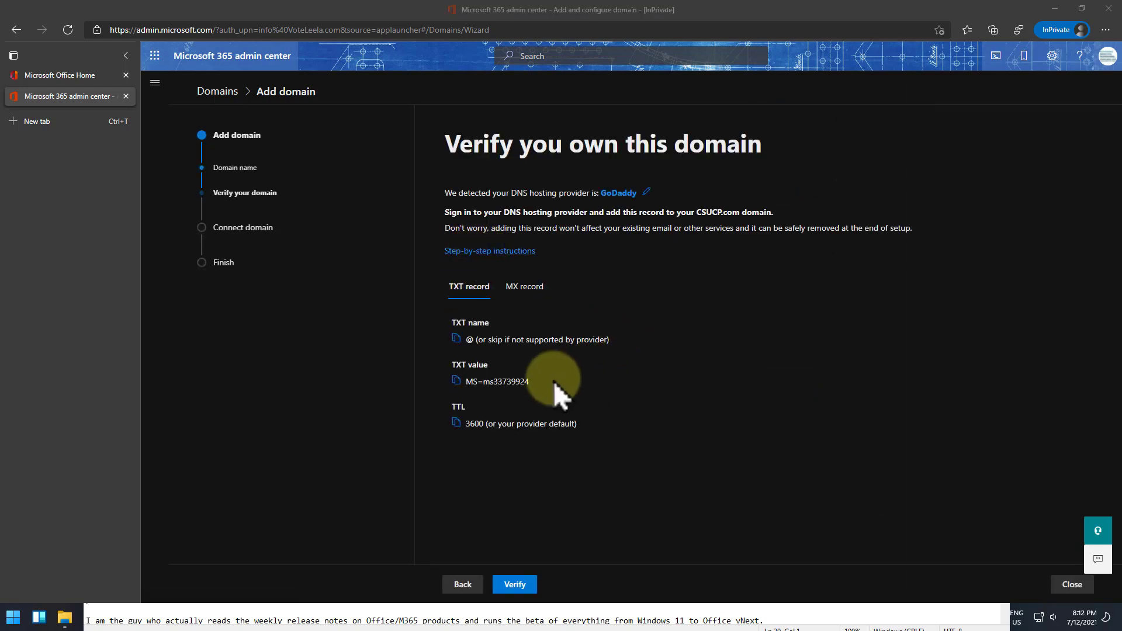
pyautogui.moveTo(540, 383); pyautogui.dragTo(467, 381)
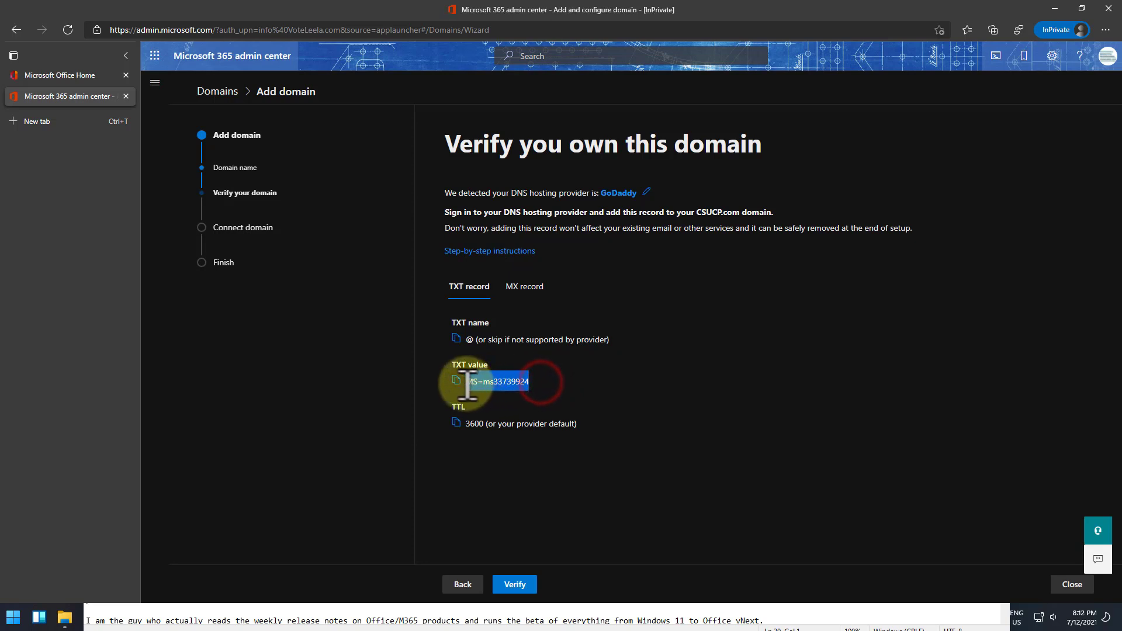
pyautogui.click(456, 381)
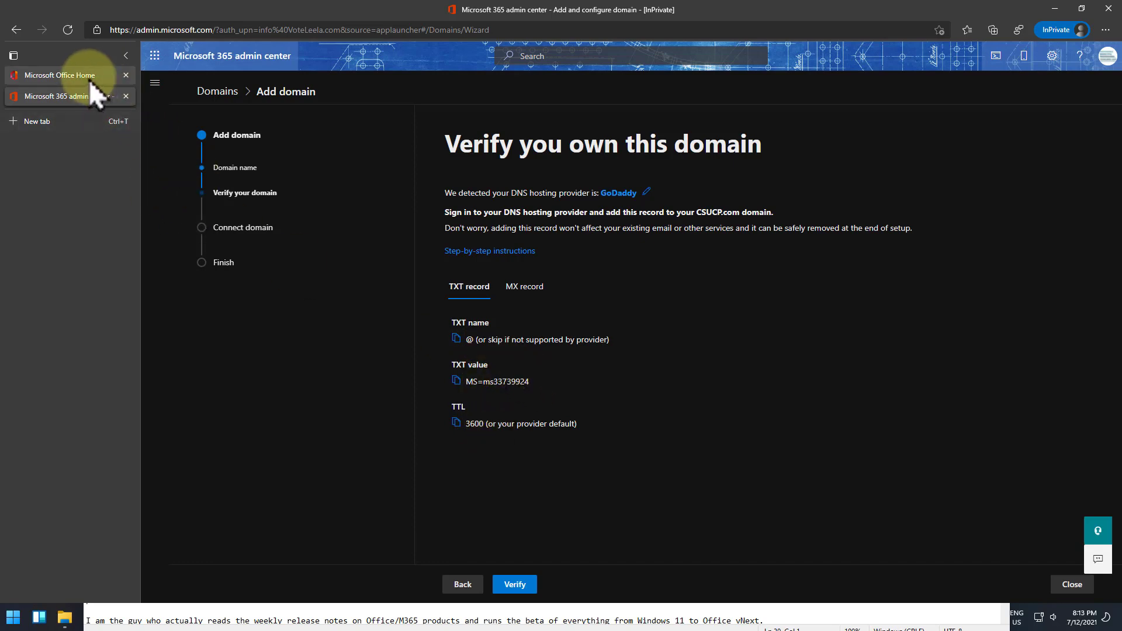
# Step: Open DNS management for csucp.com from My Products in GoDaddy Domain Manager
pyautogui.moveTo(85, 76)
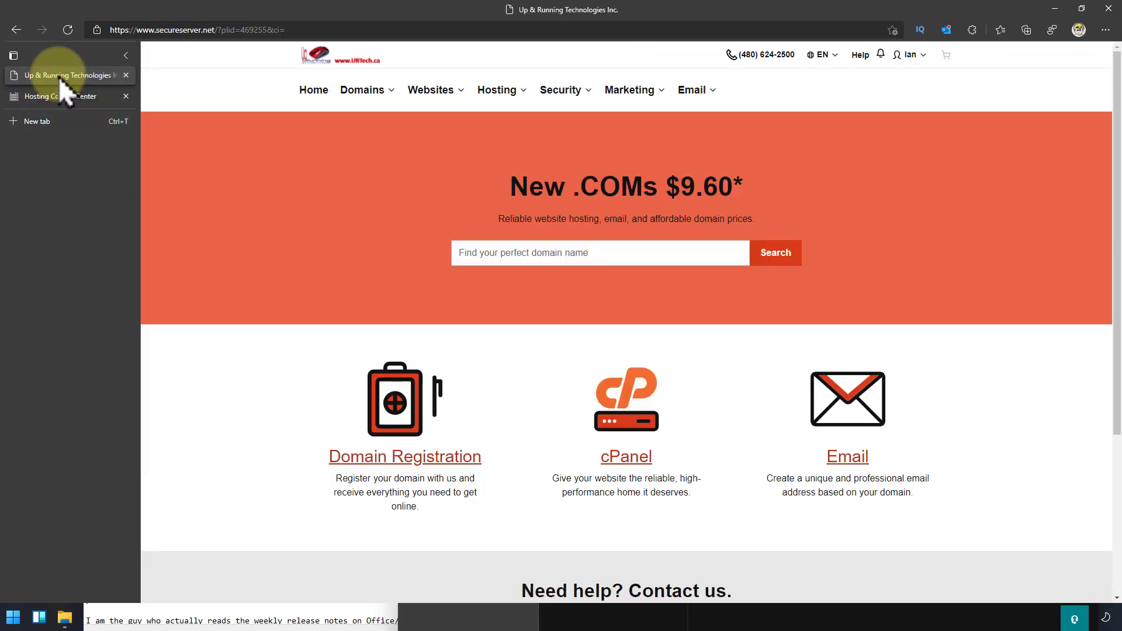
pyautogui.click(910, 55)
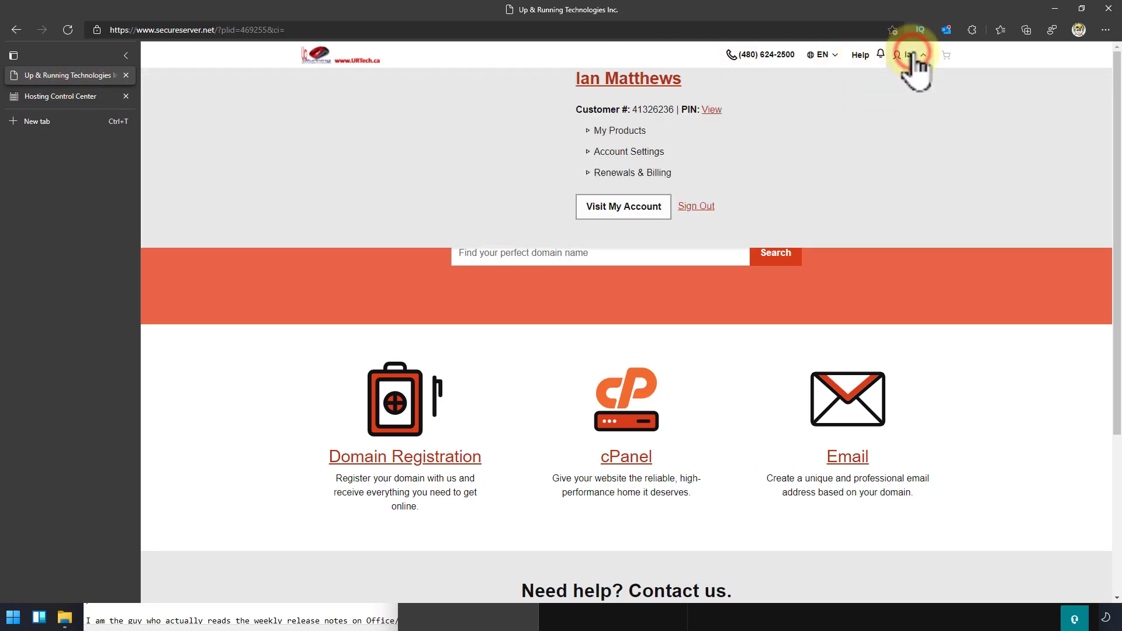
pyautogui.click(622, 131)
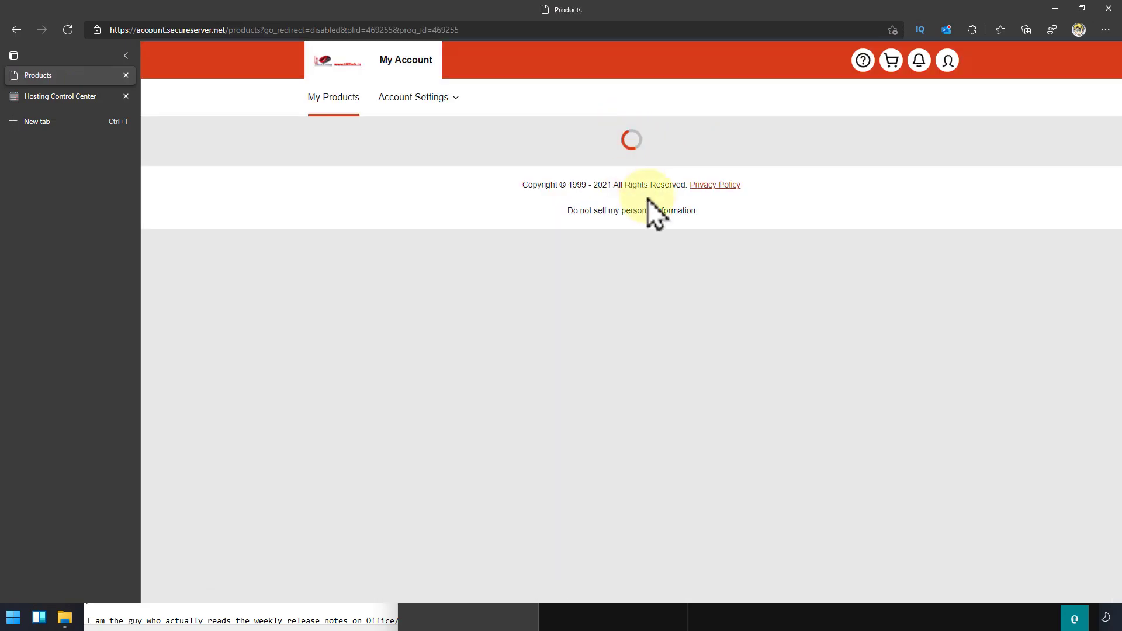
pyautogui.scroll(-8, 759, 291)
pyautogui.scroll(-11, 759, 292)
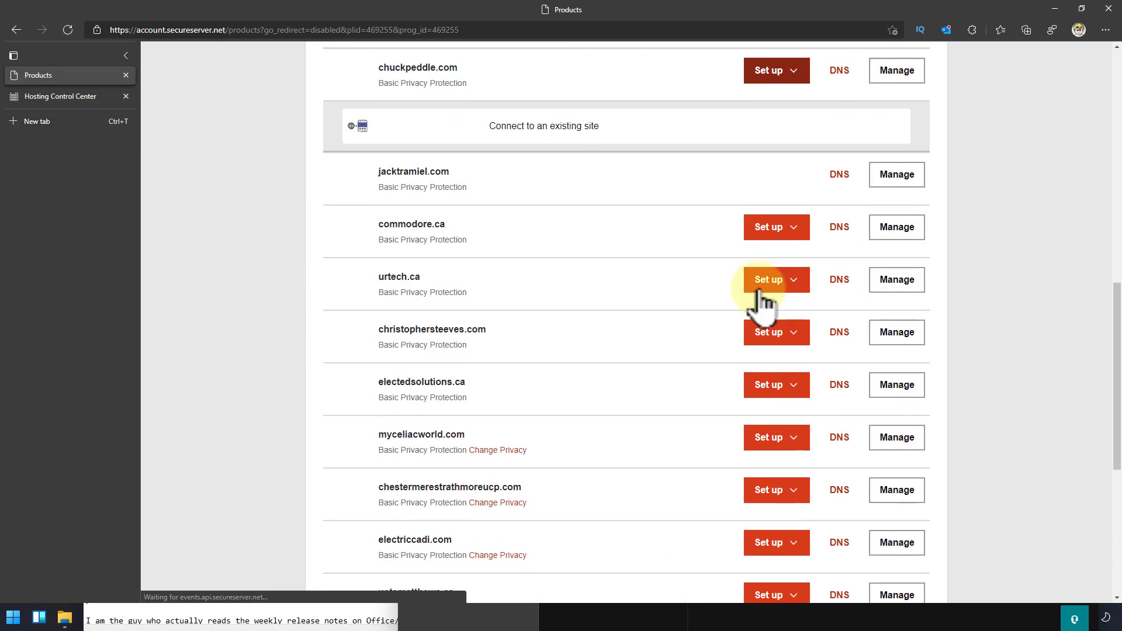
pyautogui.click(636, 292)
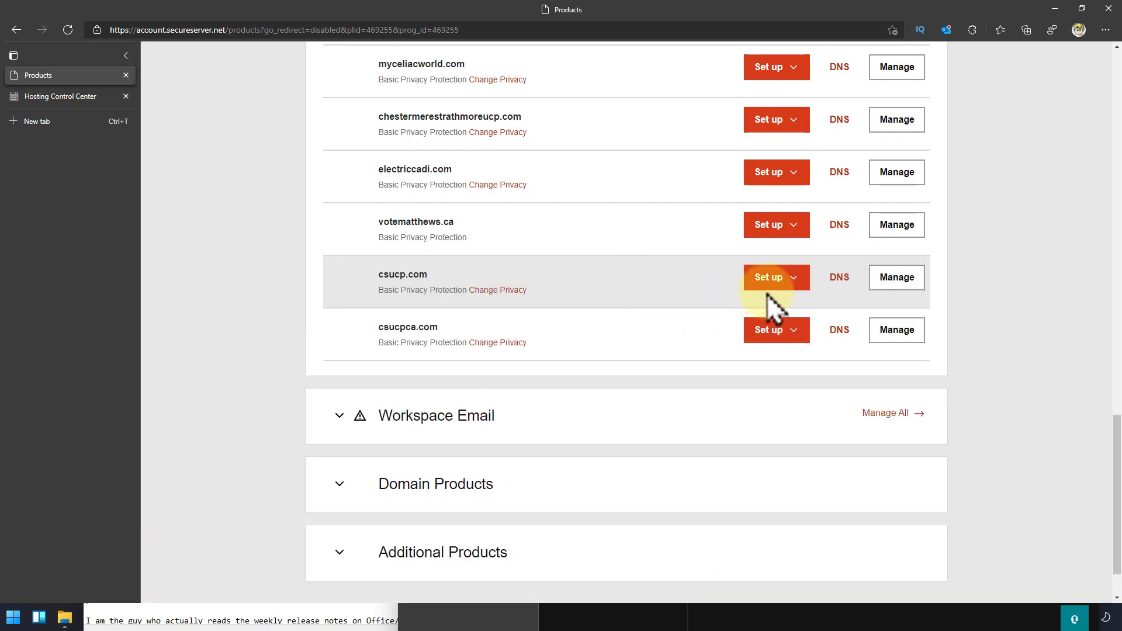
pyautogui.click(842, 278)
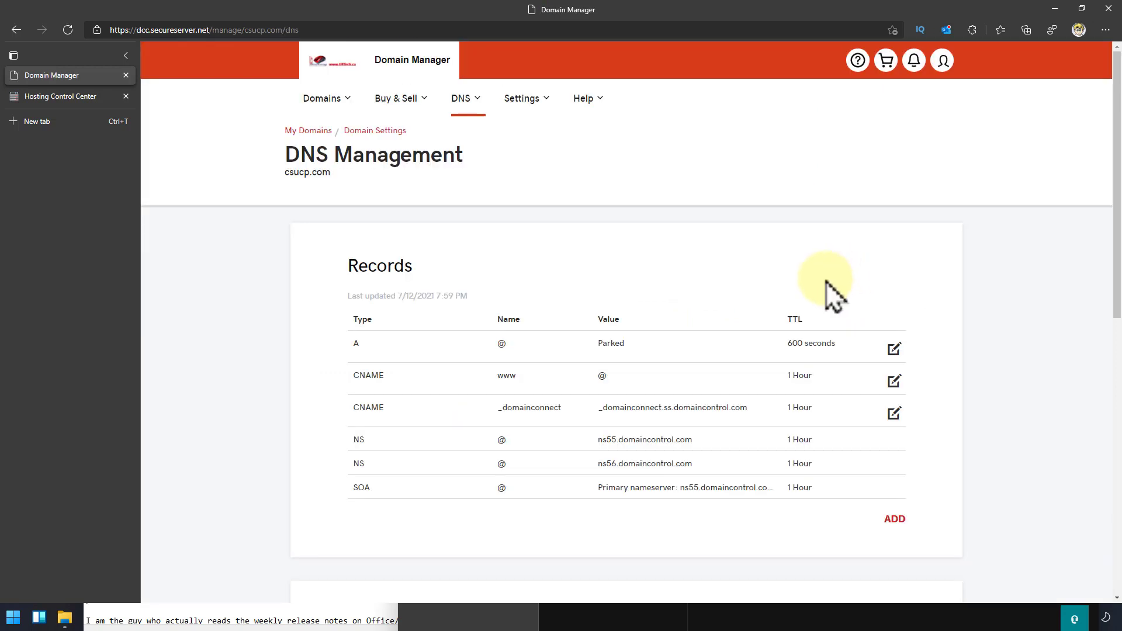
pyautogui.scroll(-3, 826, 282)
# Step: Add and save a TXT record with host @, value MS=ms33739924 and 1 Hour TTL
pyautogui.click(895, 350)
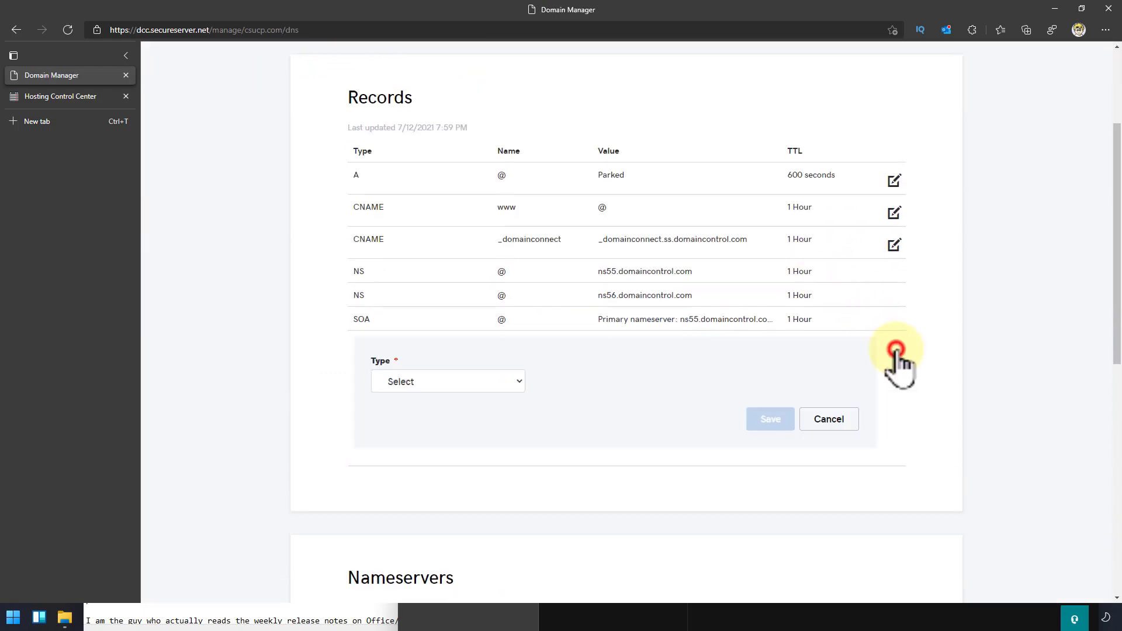
pyautogui.click(514, 381)
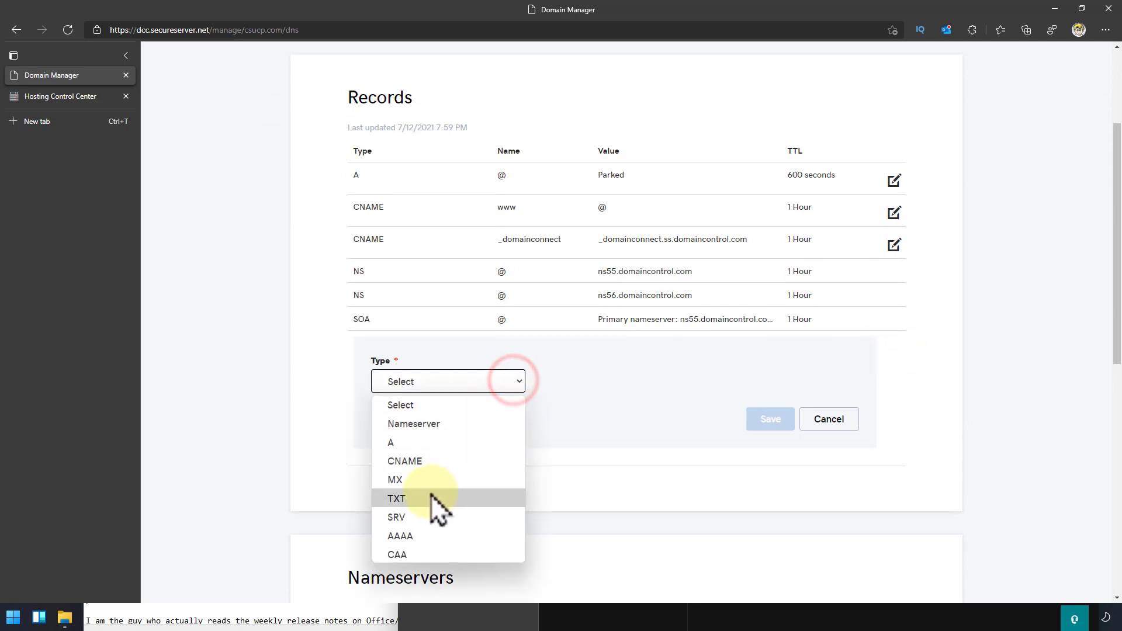
pyautogui.click(432, 498)
pyautogui.click(559, 381)
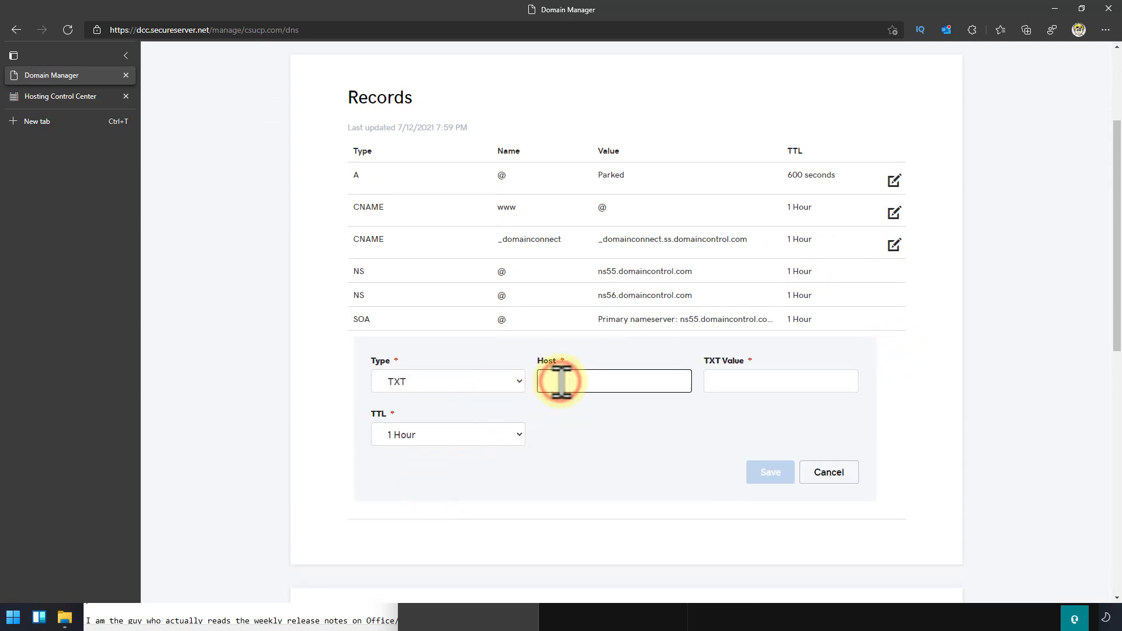
pyautogui.write('@')
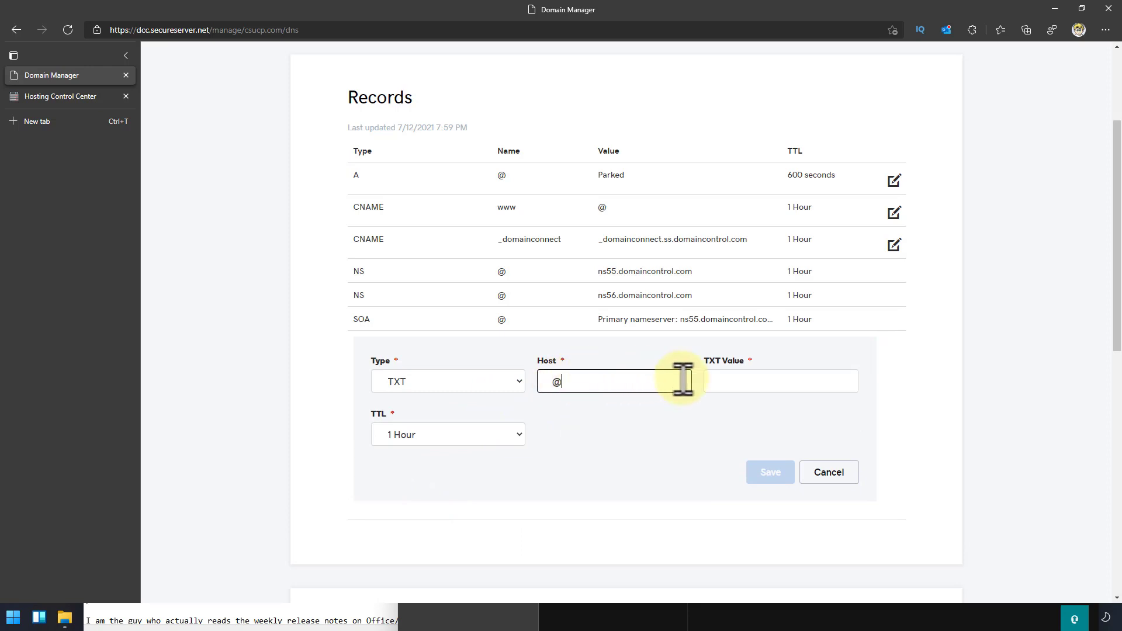
pyautogui.click(727, 381)
pyautogui.hotkey('ctrl', 'v')
pyautogui.click(461, 440)
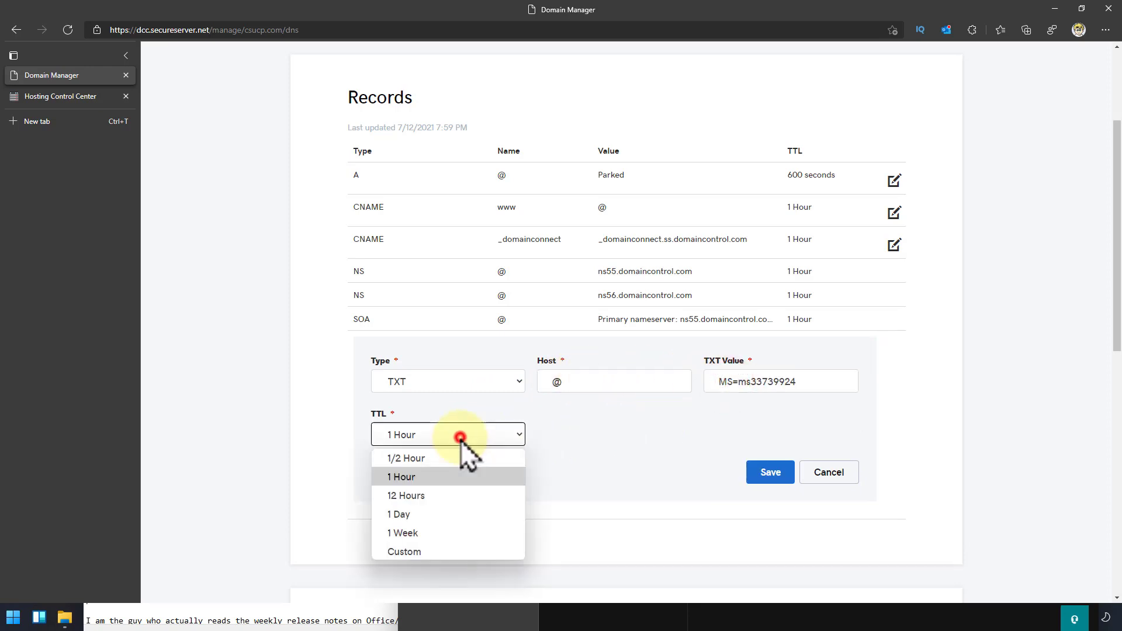
pyautogui.click(463, 439)
pyautogui.click(605, 406)
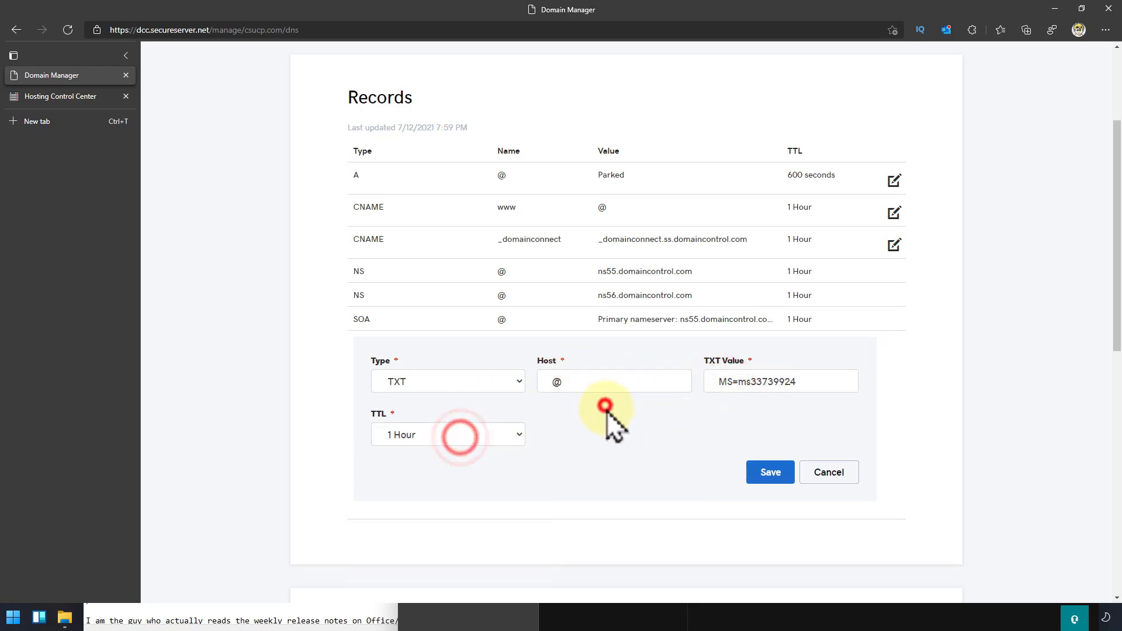
pyautogui.click(772, 474)
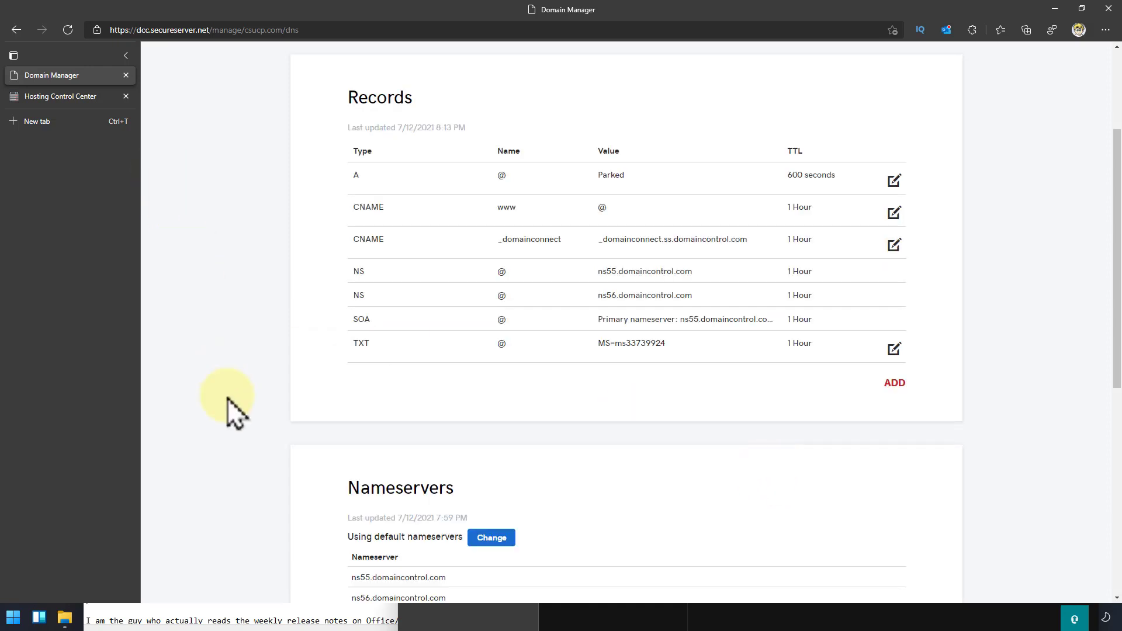
# Step: Back in the admin center, verify CSUCP.com and continue to the connect-domain step
pyautogui.click(664, 542)
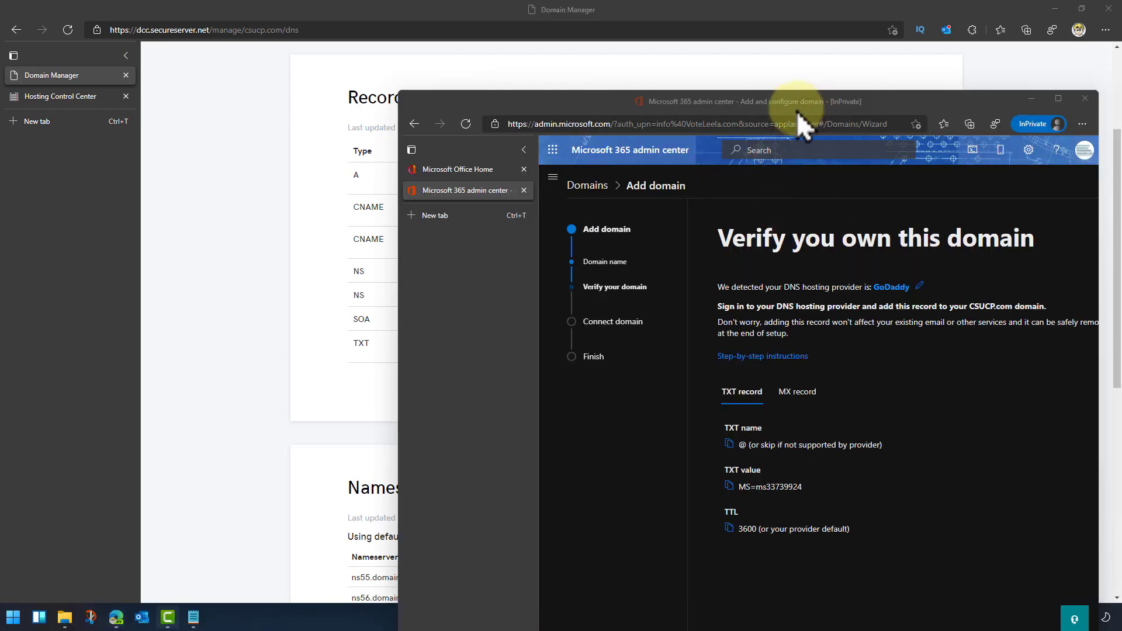
pyautogui.moveTo(568, 101); pyautogui.dragTo(518, 12)
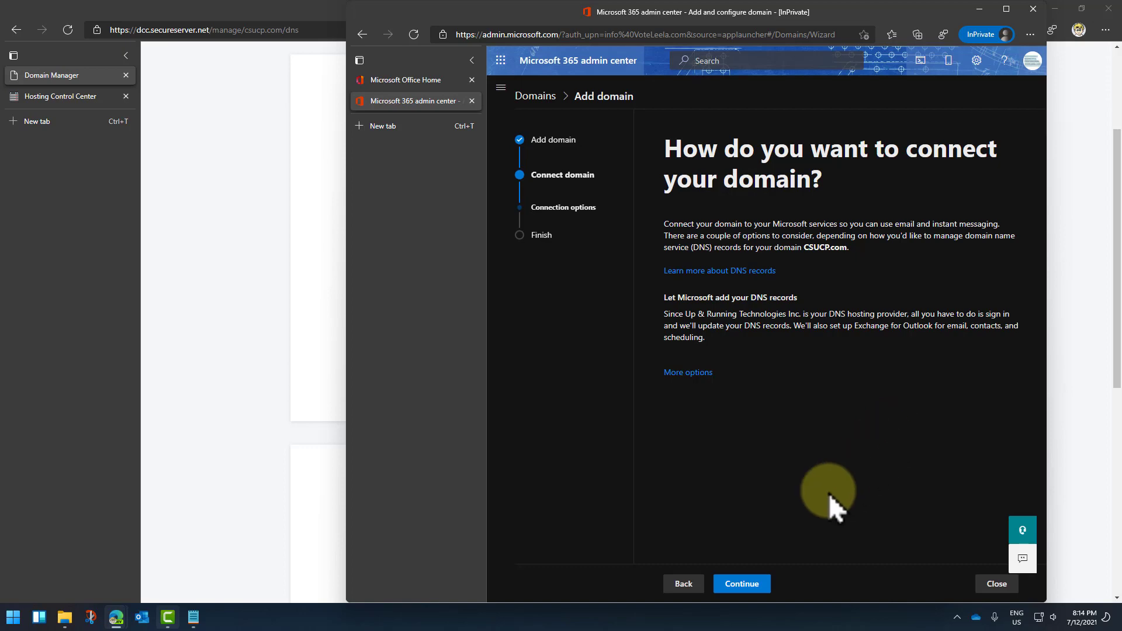
pyautogui.click(746, 589)
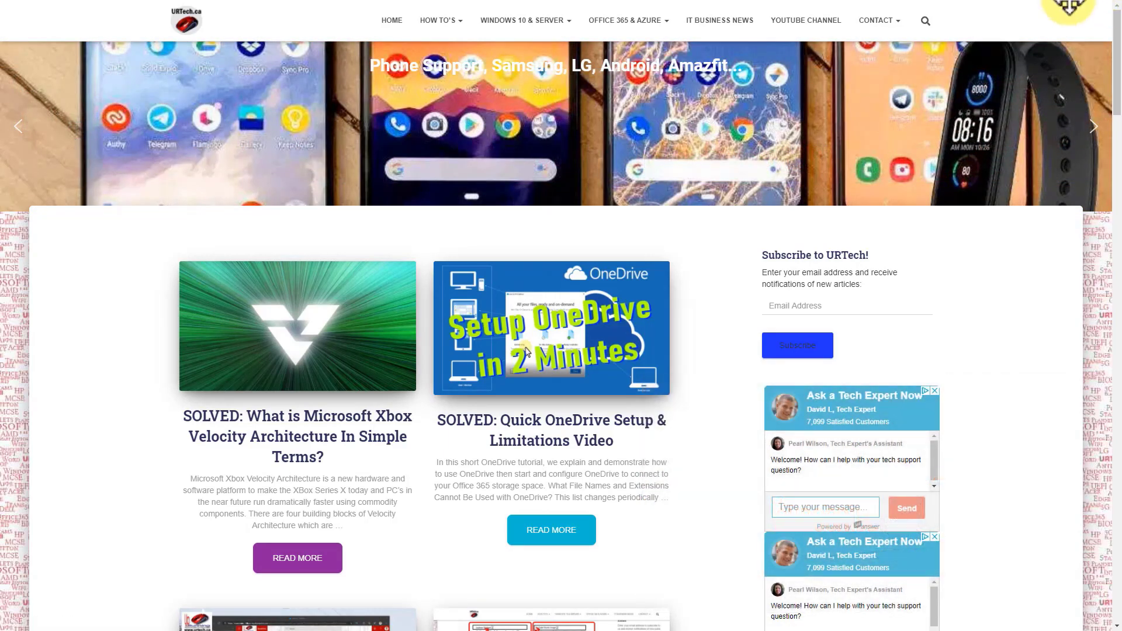
# Step: Browse URTech.ca's HOW TO'S > Windows 10 8 7 Vista & XP article list
pyautogui.moveTo(534, 29)
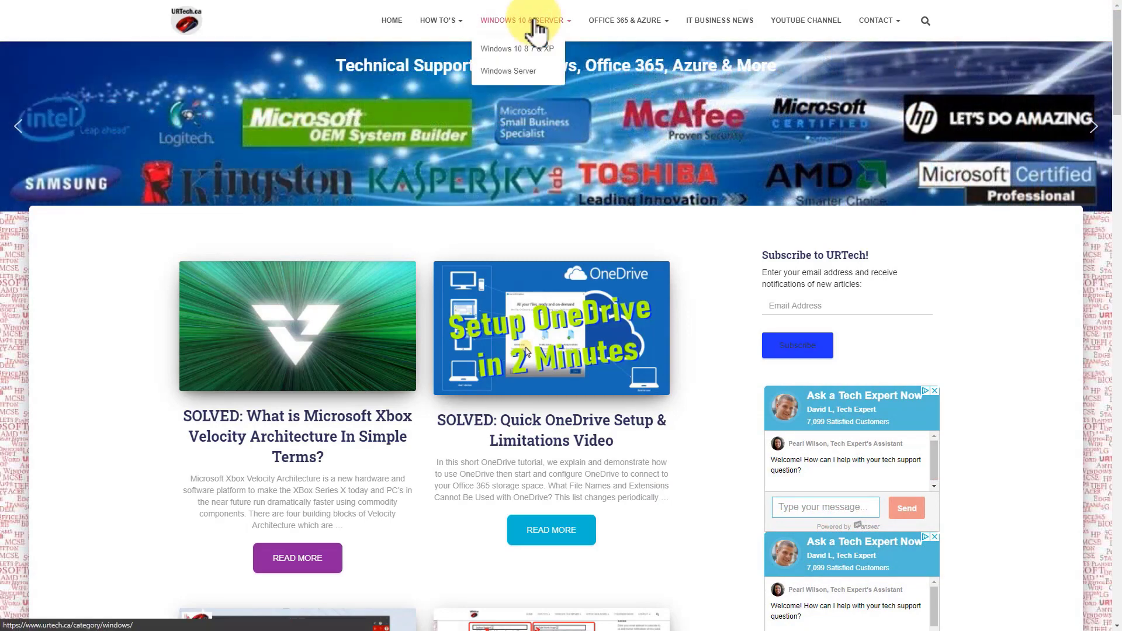
pyautogui.moveTo(613, 31)
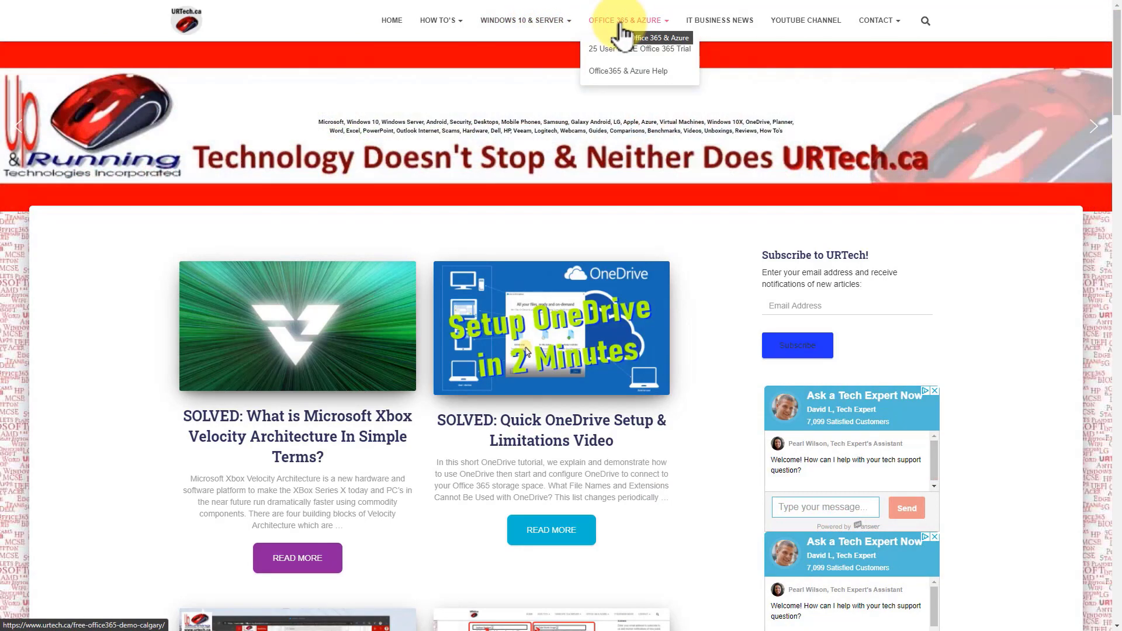
pyautogui.moveTo(446, 24)
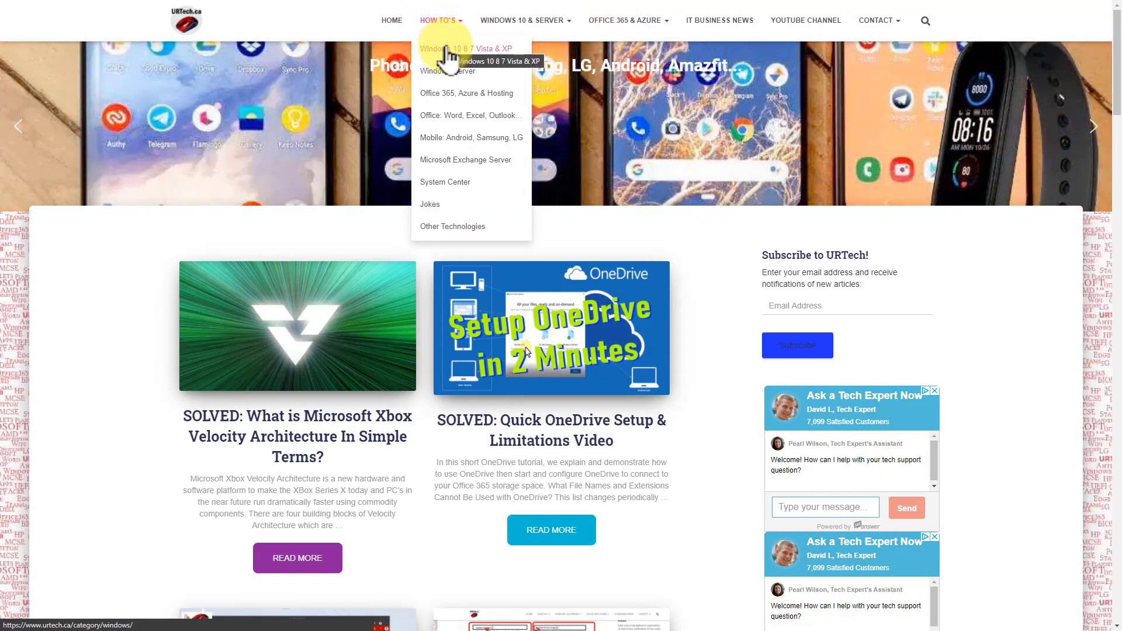
pyautogui.click(446, 47)
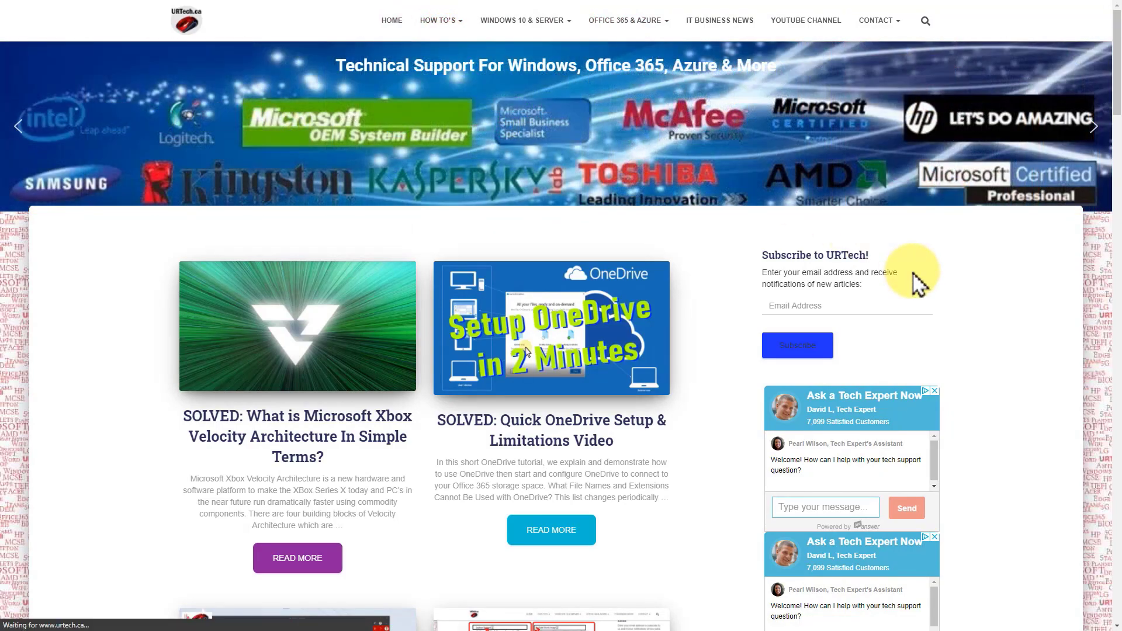
pyautogui.scroll(-3, 523, 401)
pyautogui.scroll(-5, 523, 401)
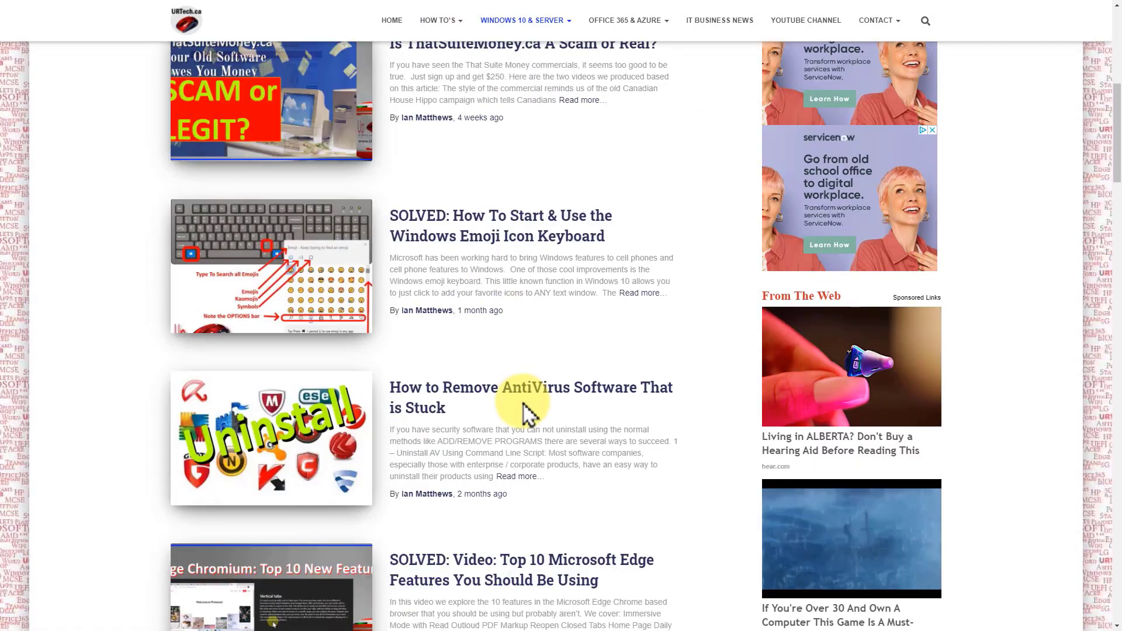
pyautogui.scroll(-3, 324, 266)
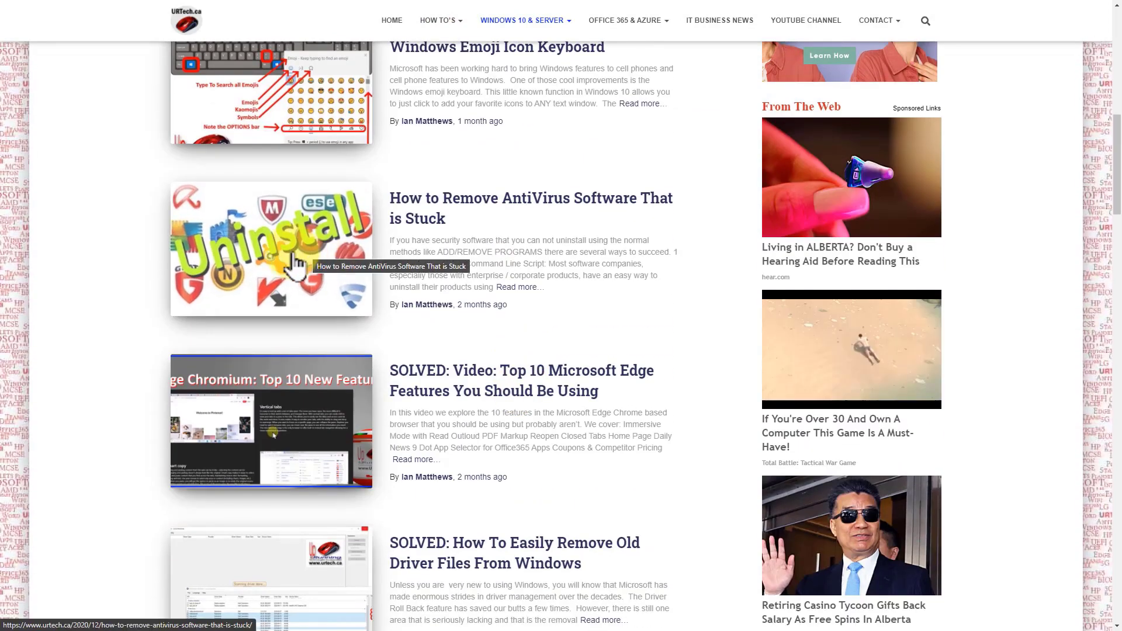
pyautogui.scroll(-3, 323, 264)
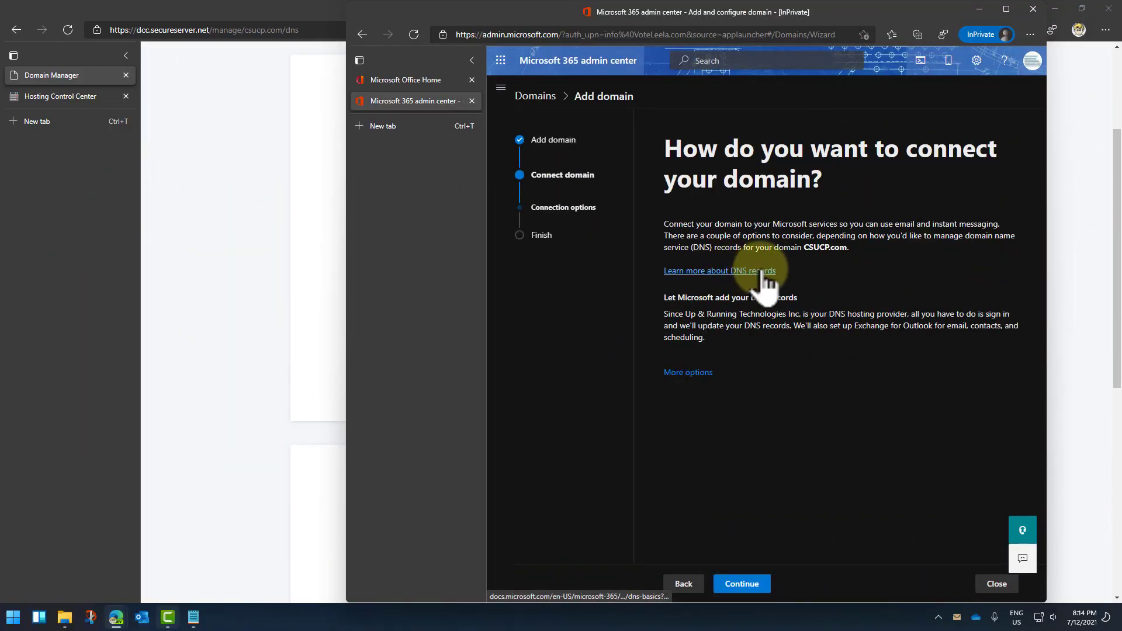
# Step: Continue to Add DNS records, snap it to the right half, Domain Manager on the left
pyautogui.click(745, 584)
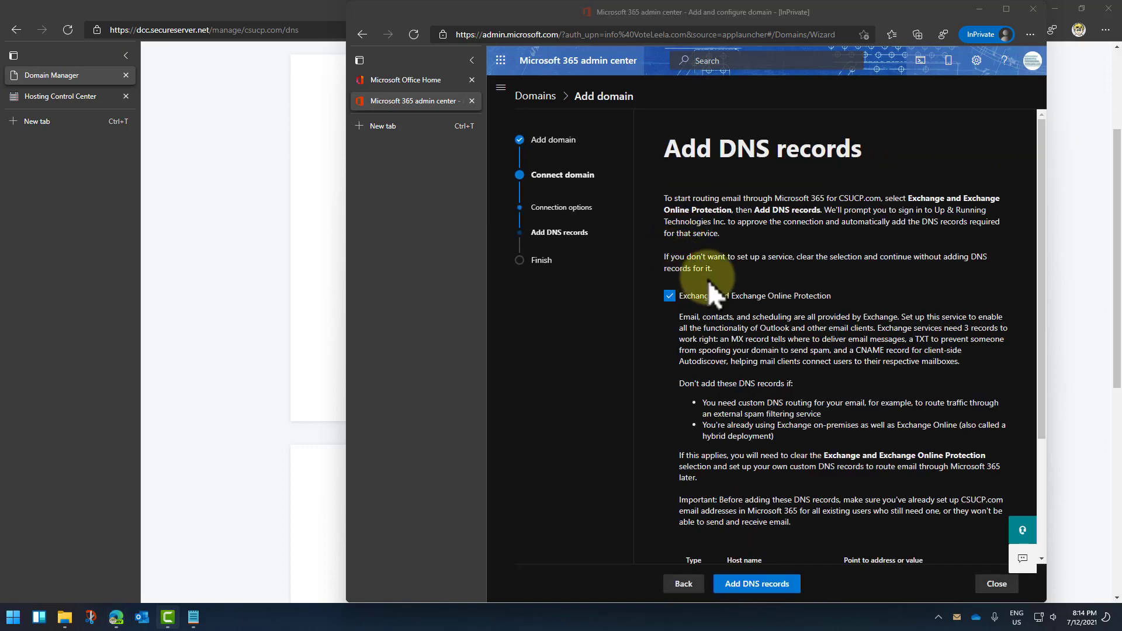
pyautogui.scroll(-2, 817, 333)
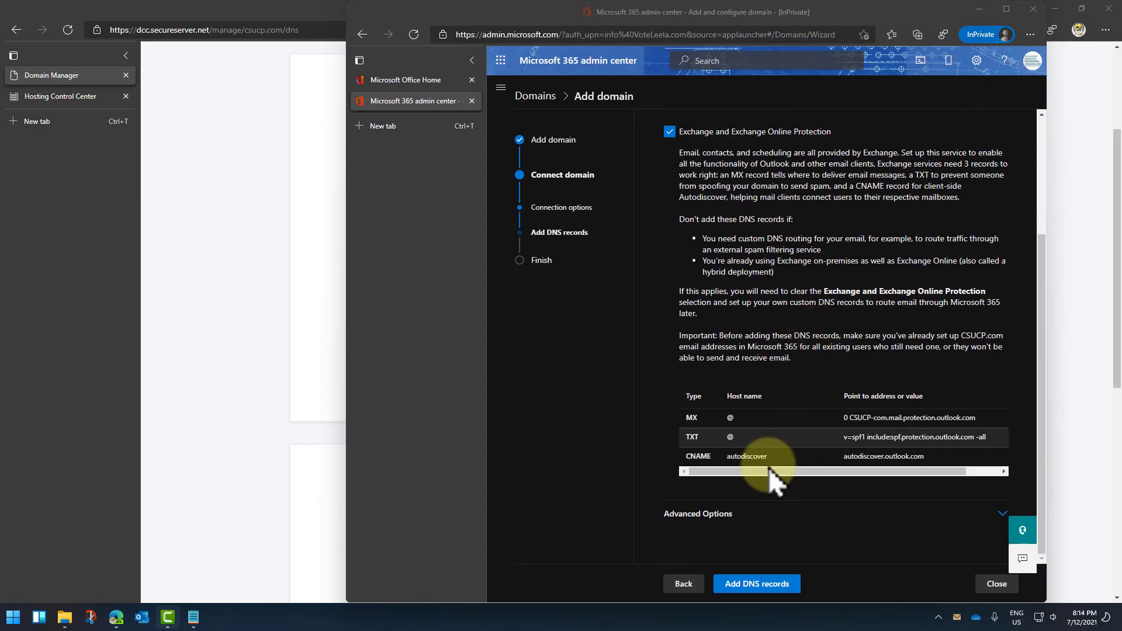
pyautogui.moveTo(757, 468); pyautogui.dragTo(840, 468)
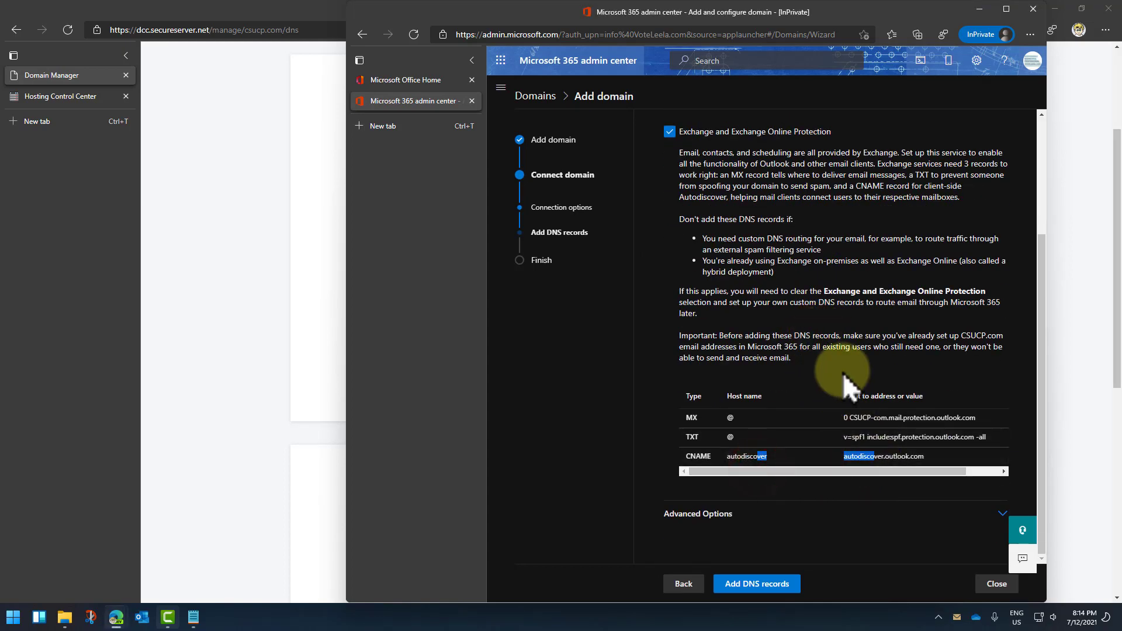
pyautogui.scroll(3, 842, 373)
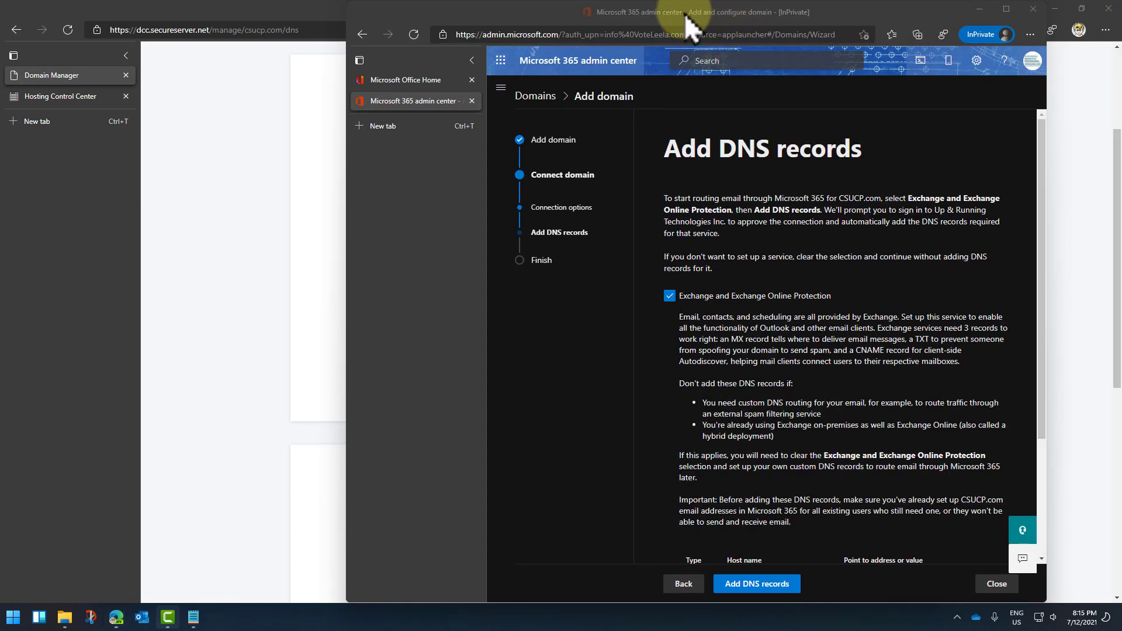
pyautogui.moveTo(584, 20); pyautogui.dragTo(1105, 100)
pyautogui.click(534, 221)
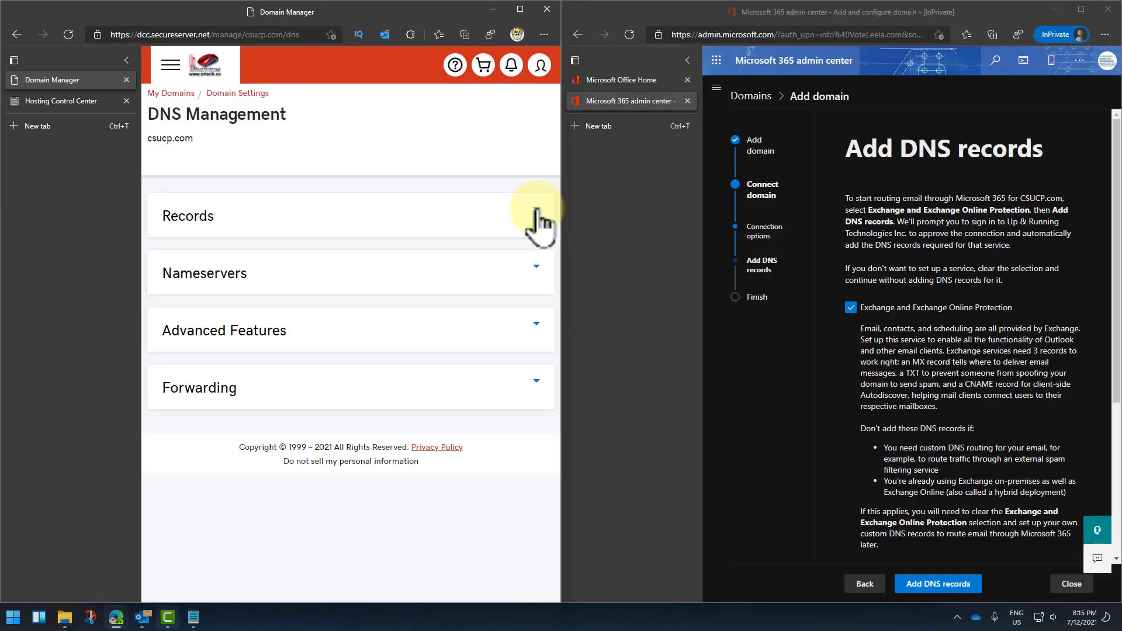
# Step: Expand csucp.com's DNS records and collapse both windows' tab sidebars
pyautogui.click(533, 212)
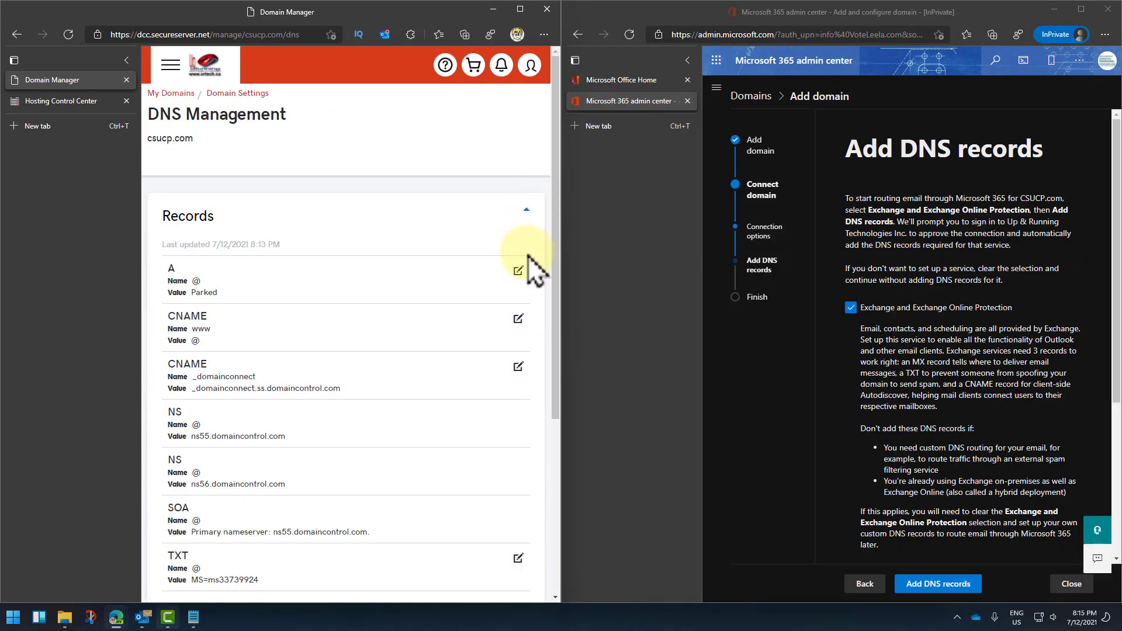
pyautogui.scroll(-3, 527, 259)
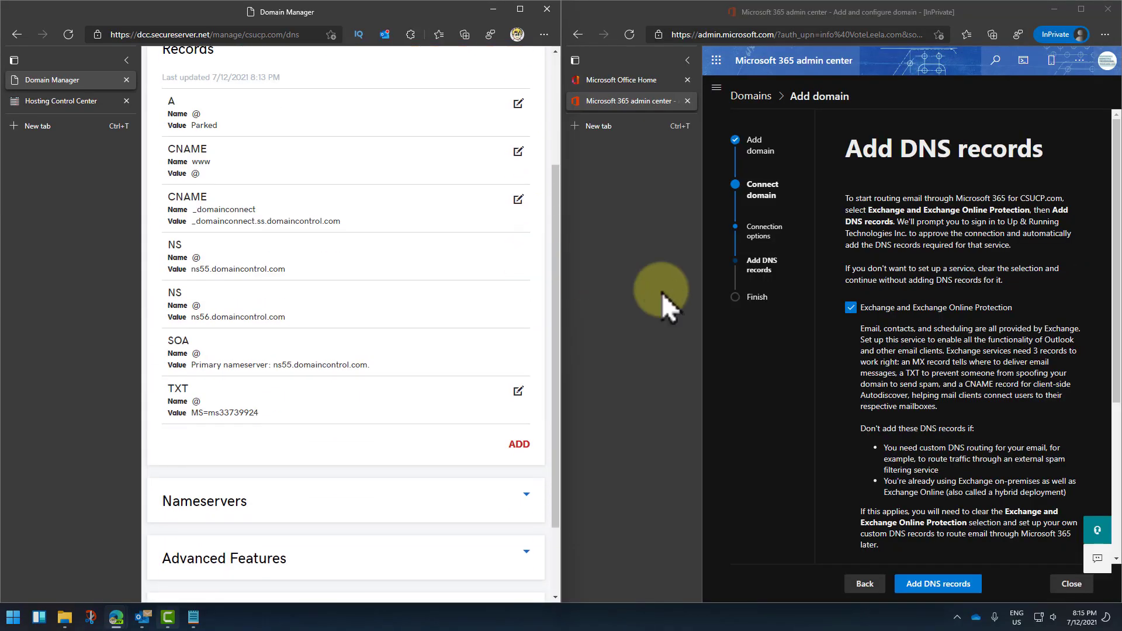
pyautogui.scroll(-4, 891, 377)
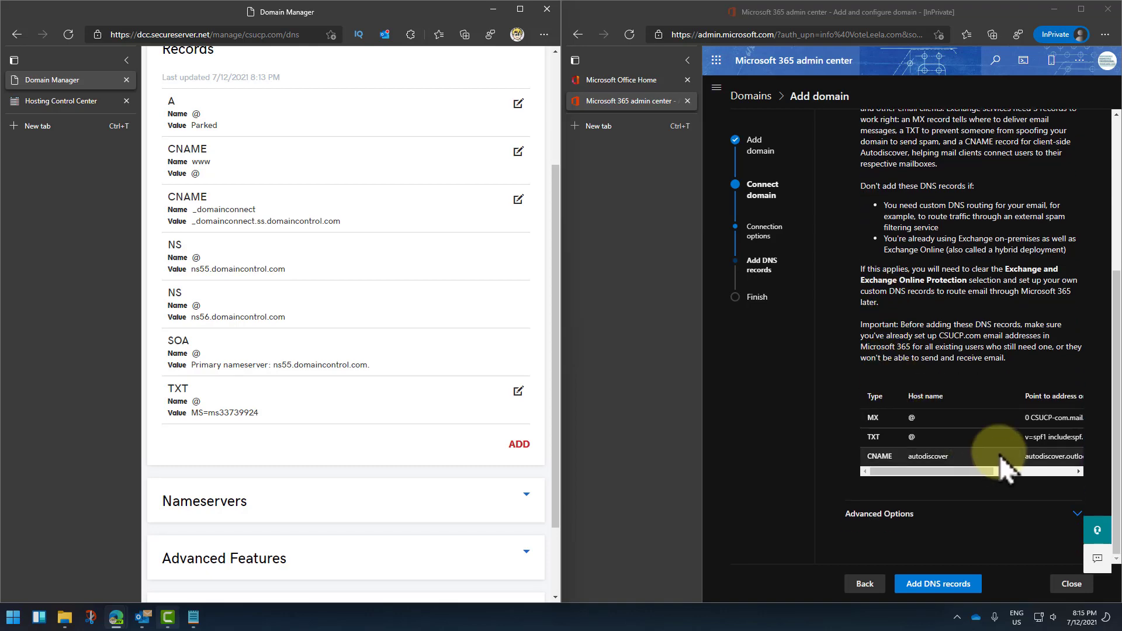
pyautogui.click(722, 451)
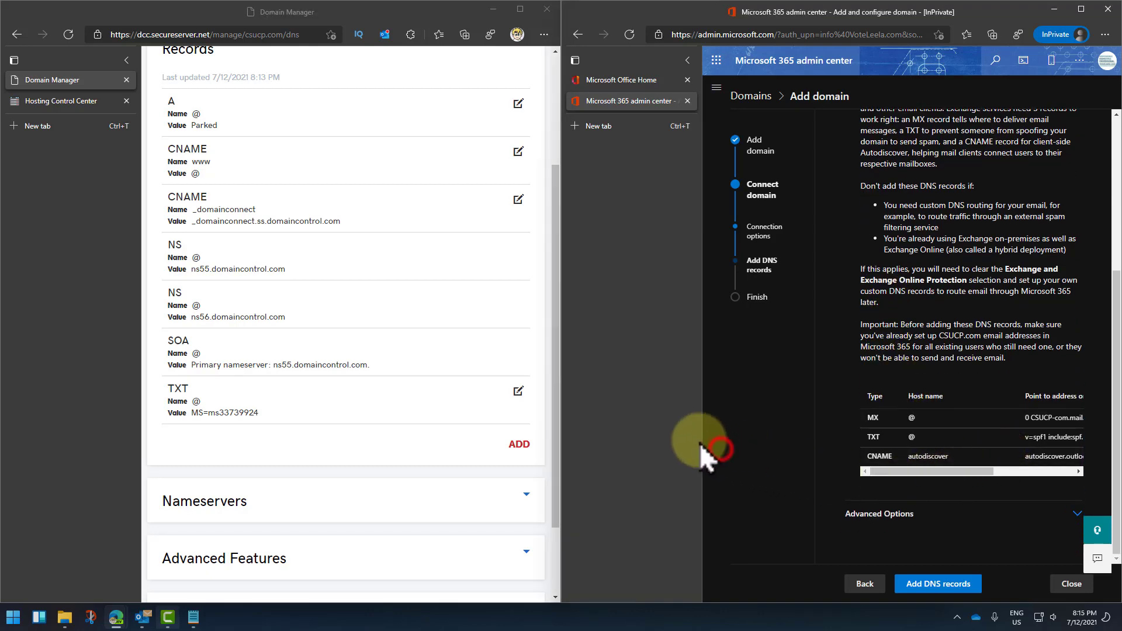
pyautogui.click(687, 61)
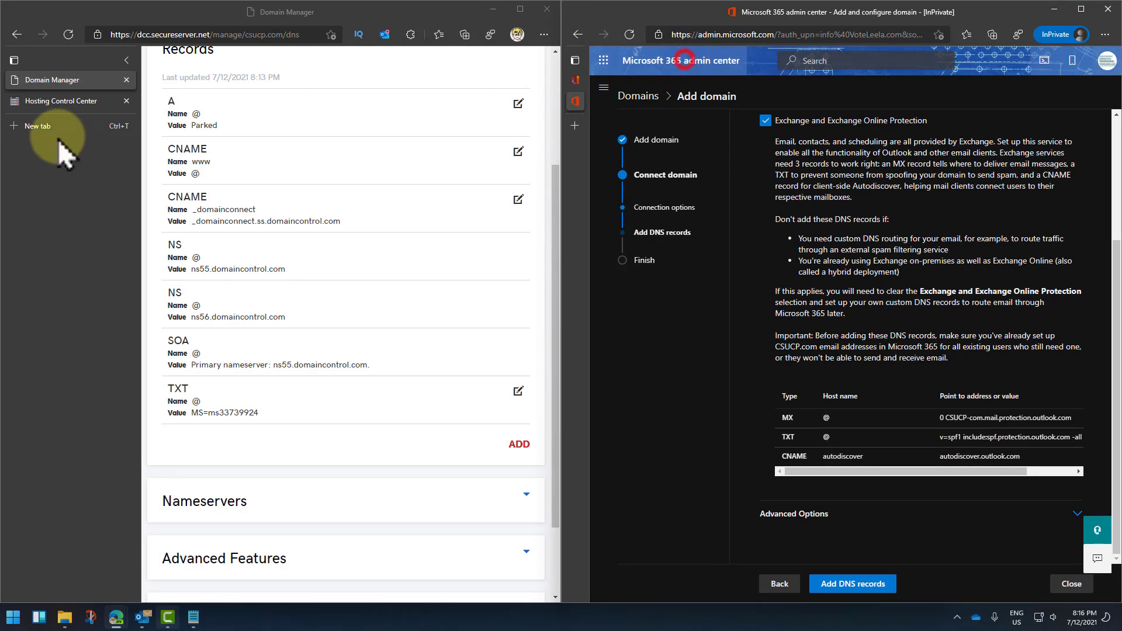
pyautogui.click(125, 61)
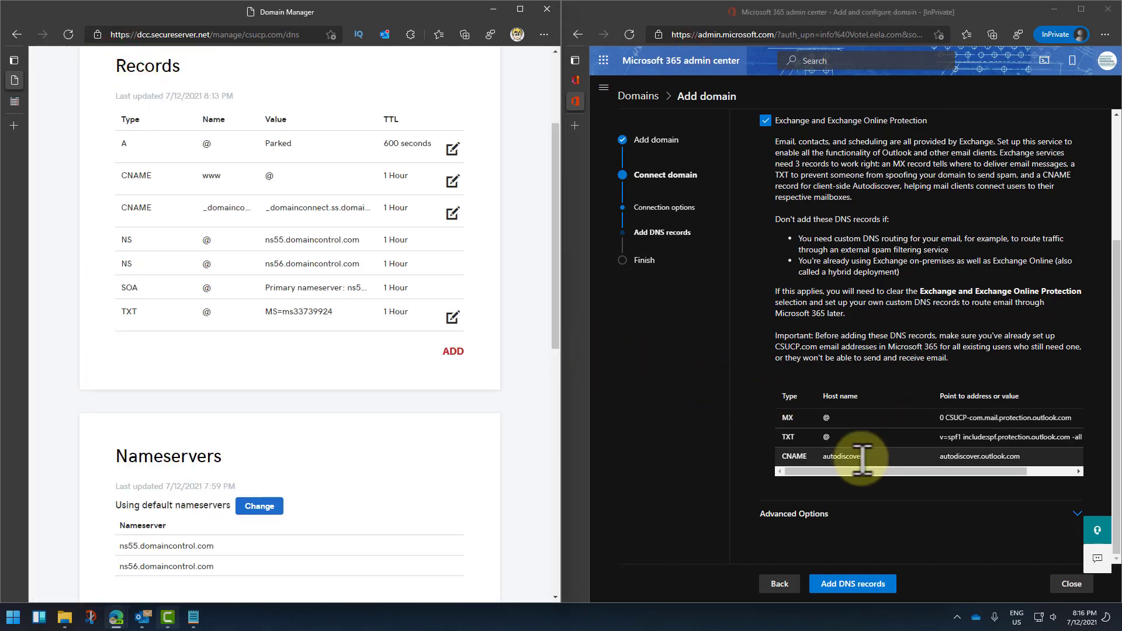
# Step: Copy the MX value 0 CSUCP-com.mail.protection.outlook.com from the Microsoft 365 table
pyautogui.moveTo(855, 474)
pyautogui.mouseDown()
pyautogui.moveTo(1012, 472)
pyautogui.moveTo(858, 472)
pyautogui.mouseUp()
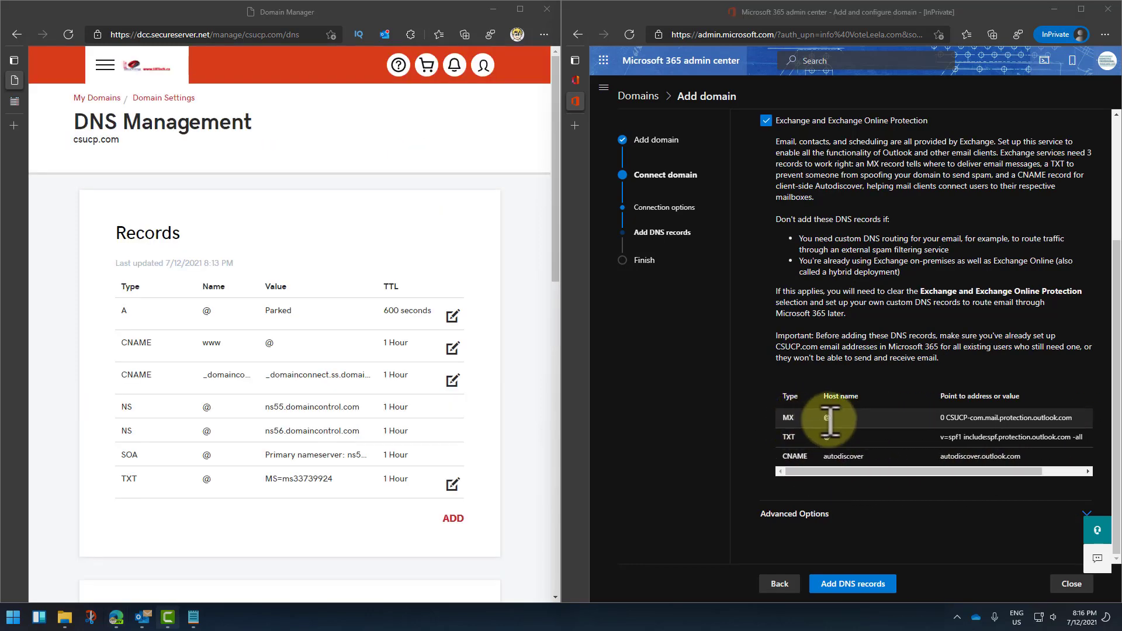
pyautogui.doubleClick(827, 418)
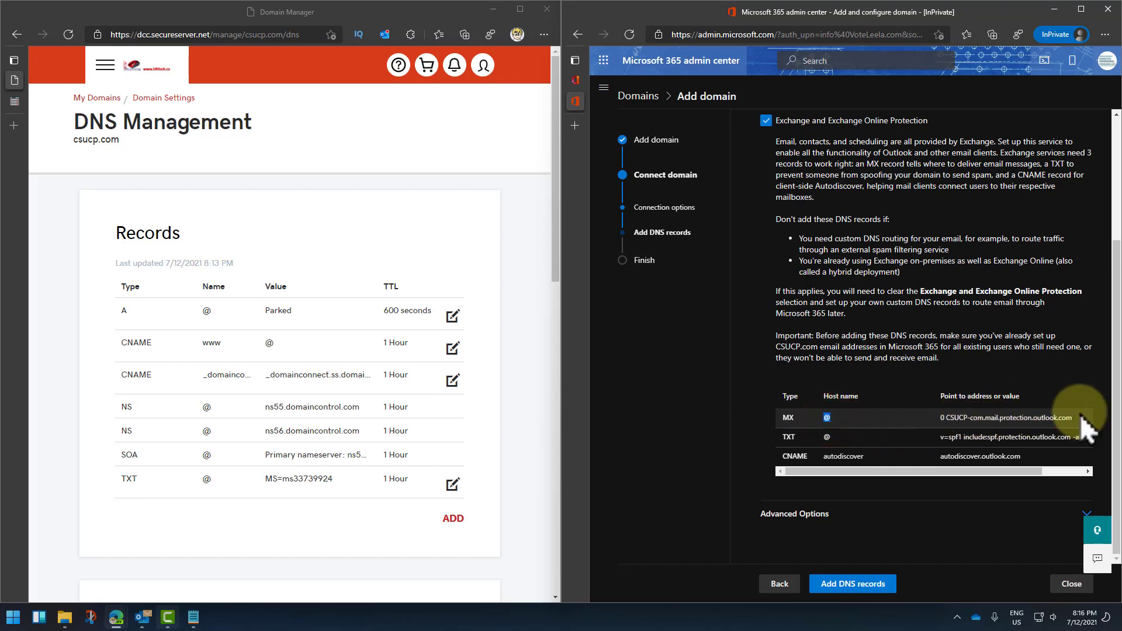
pyautogui.moveTo(1070, 421); pyautogui.dragTo(935, 422)
pyautogui.rightClick(935, 422)
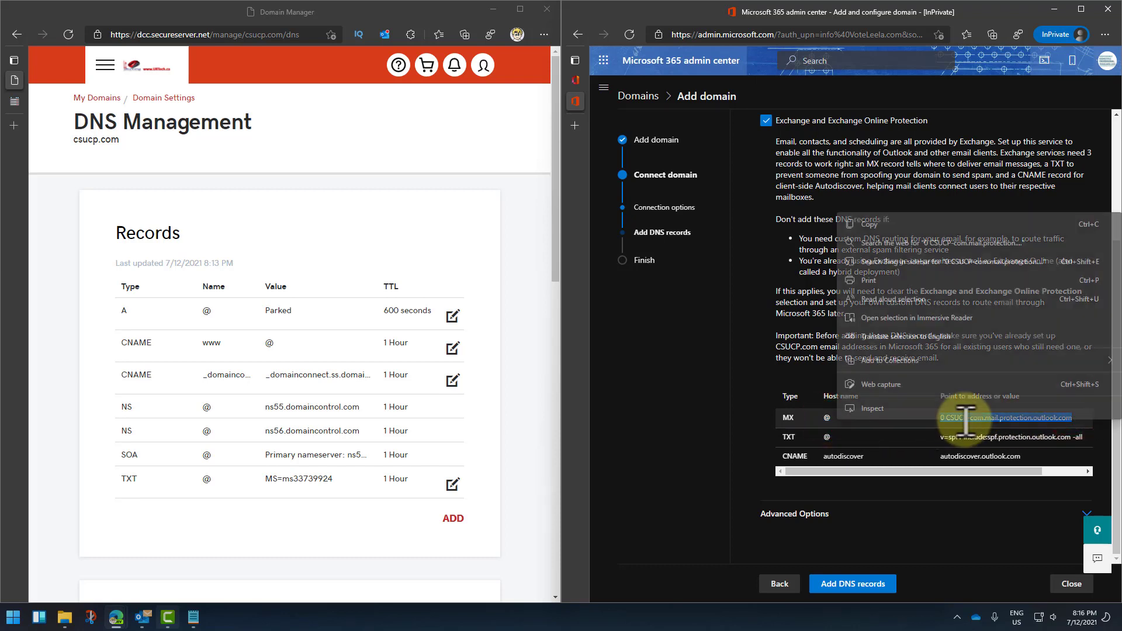
pyautogui.click(886, 225)
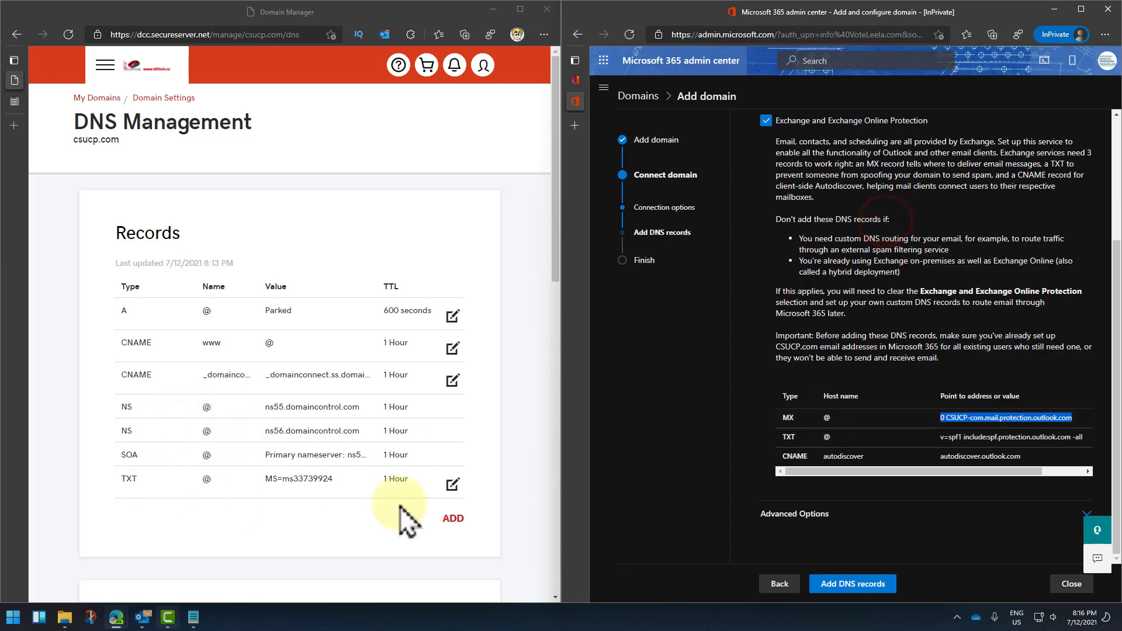
# Step: Start a new MX record in Domain Manager with host @
pyautogui.click(454, 519)
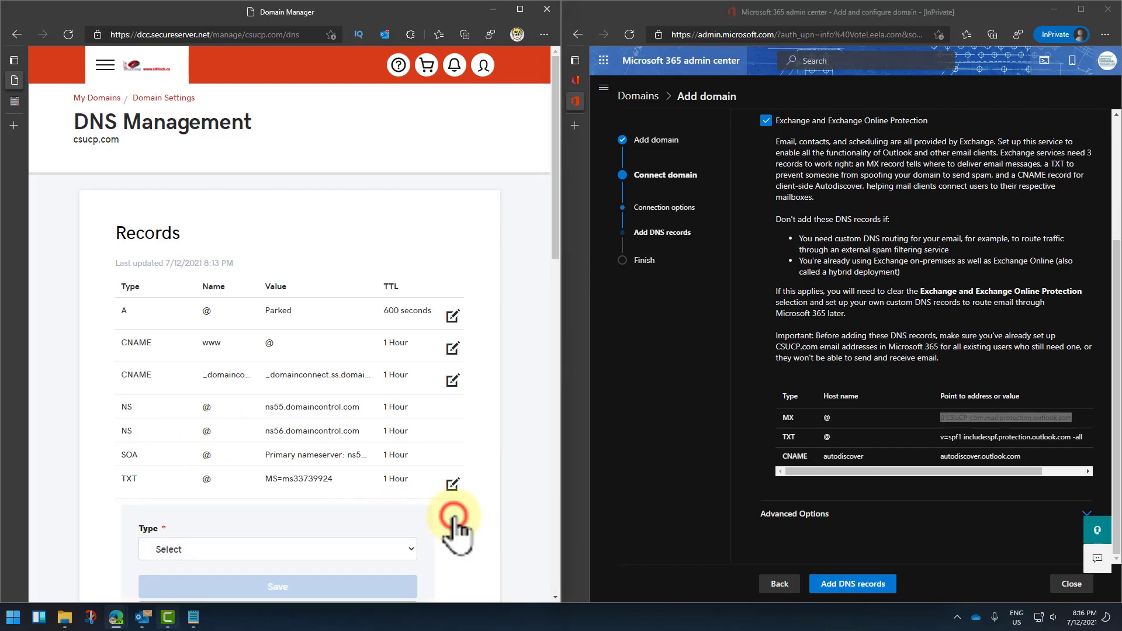
pyautogui.scroll(-4, 409, 468)
pyautogui.click(407, 302)
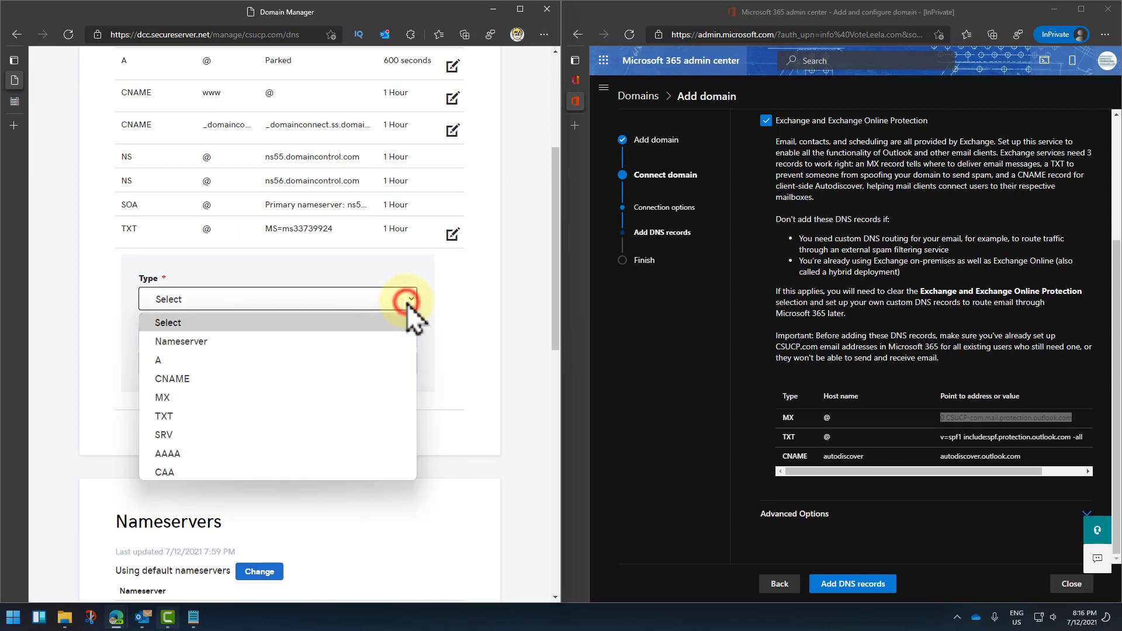
pyautogui.click(240, 395)
pyautogui.click(223, 352)
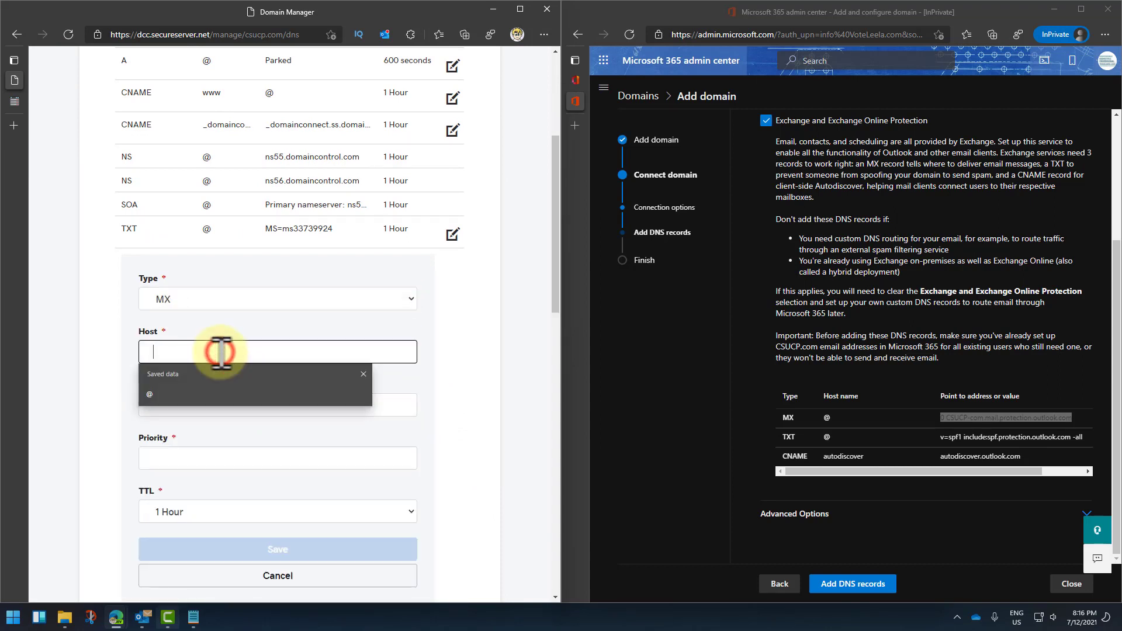
pyautogui.write('@')
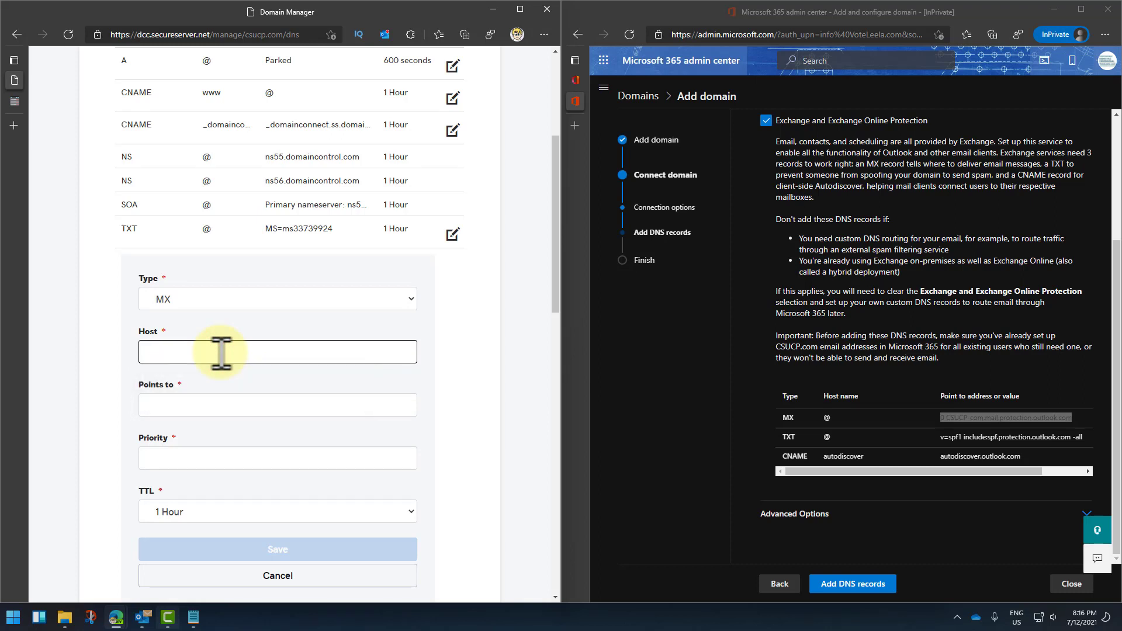
# Step: Point it to CSUCP-com.mail.protection.outlook.com with priority 10, removing the leading 0, and save
pyautogui.click(196, 402)
pyautogui.hotkey('ctrl', 'v')
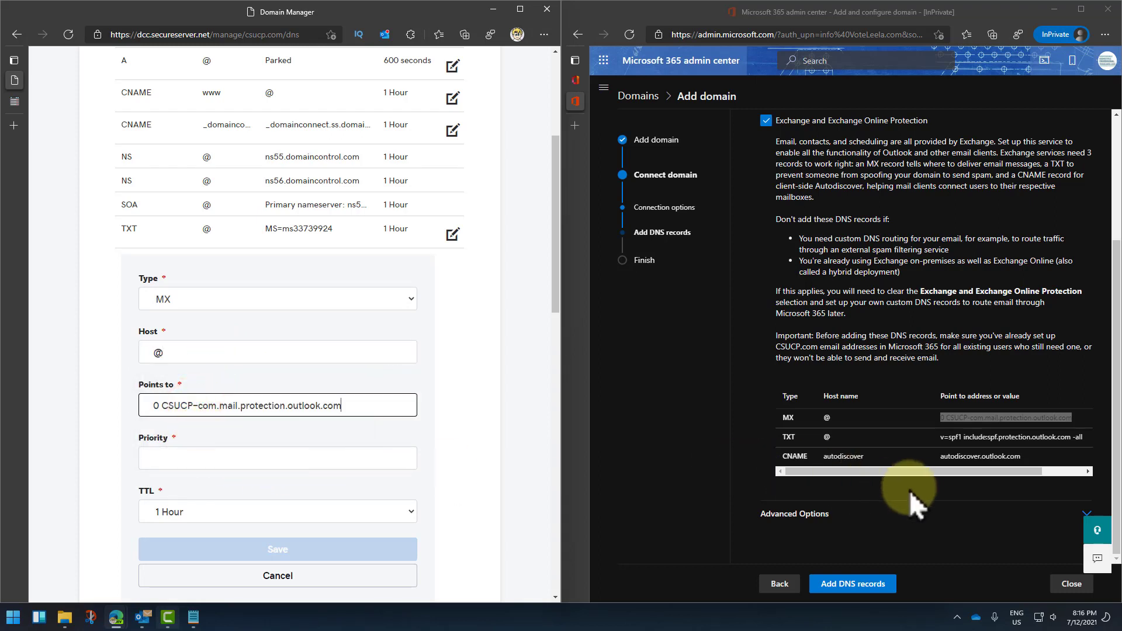
pyautogui.moveTo(921, 471); pyautogui.dragTo(830, 498)
pyautogui.click(205, 458)
pyautogui.scroll(-3, 205, 458)
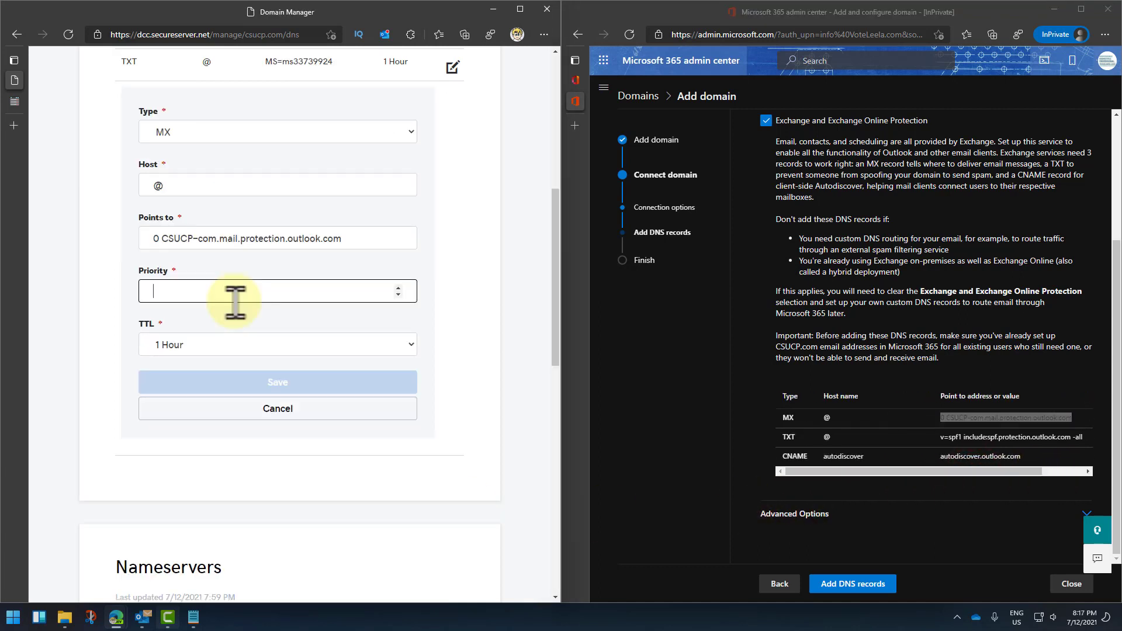
pyautogui.write('10')
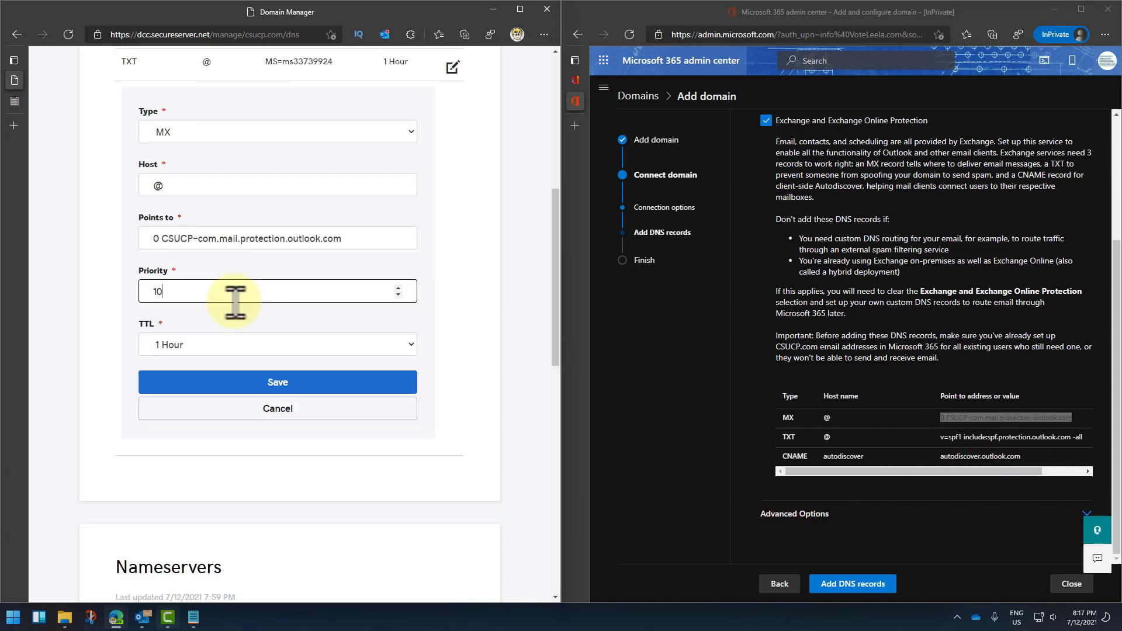
pyautogui.click(281, 383)
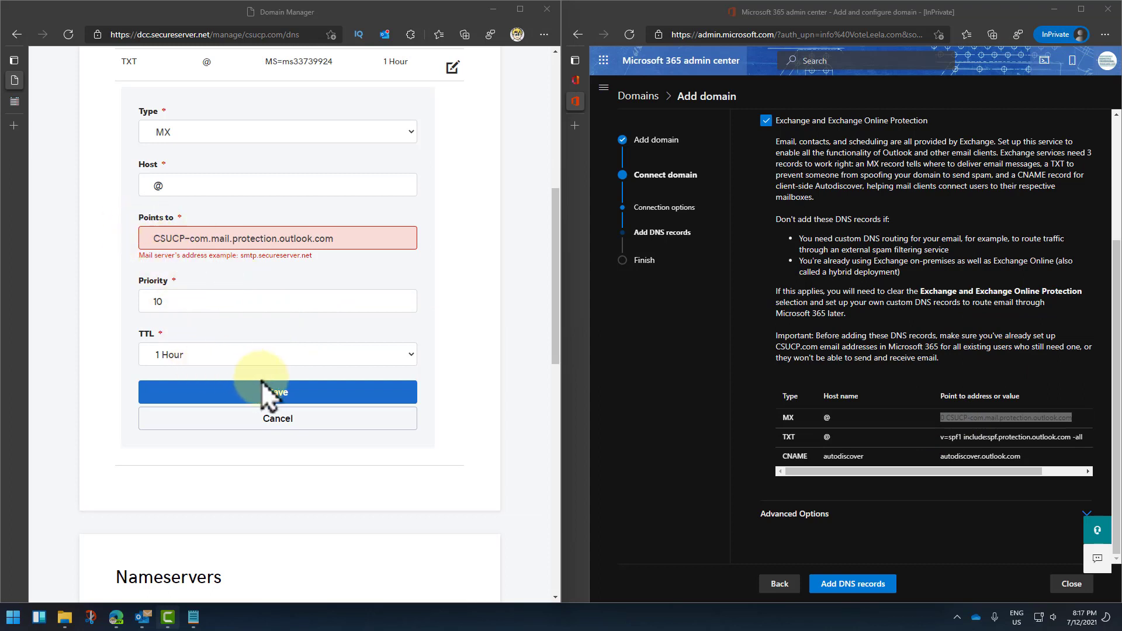
pyautogui.click(286, 399)
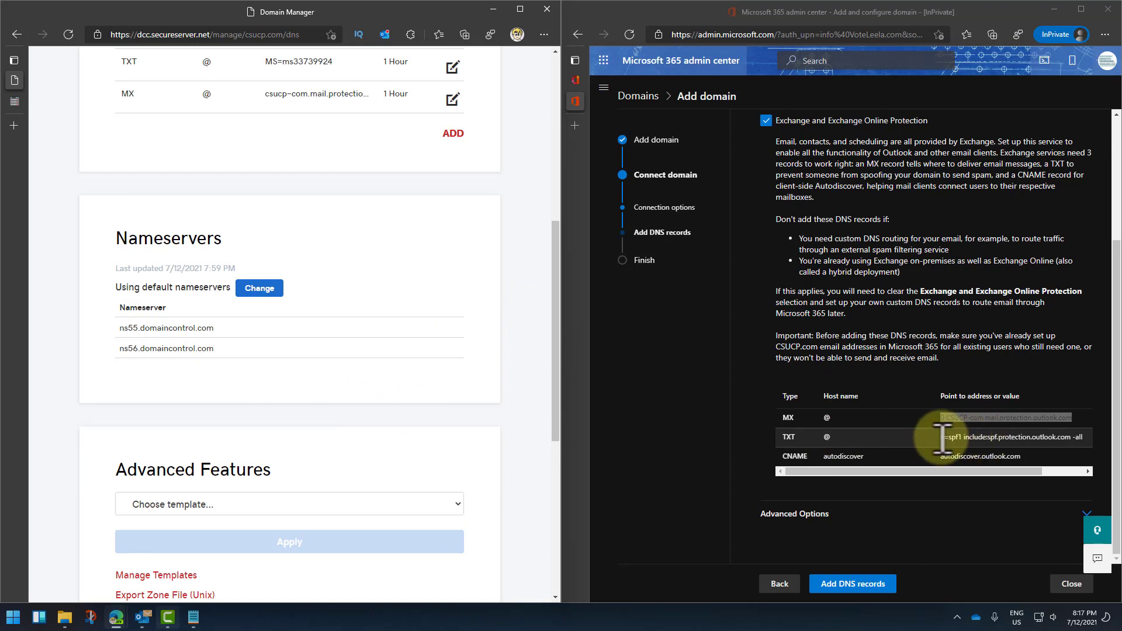
# Step: Add and save a TXT record @ with value v=spf1 include:spf.protection.outlook.com -all
pyautogui.moveTo(941, 437); pyautogui.dragTo(1095, 438)
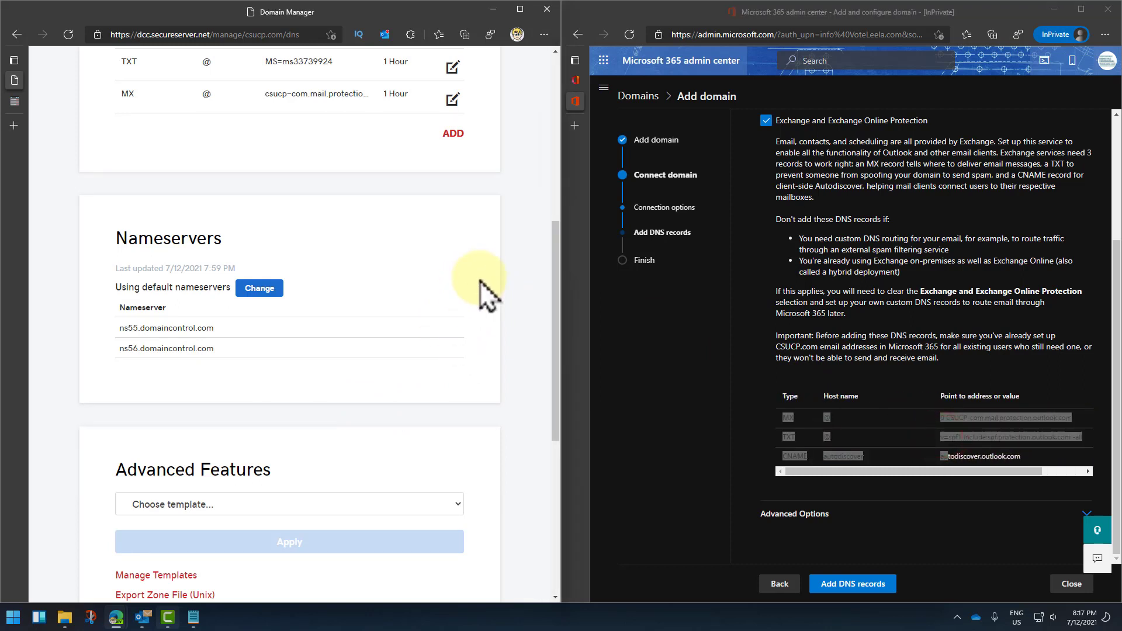
pyautogui.scroll(3, 481, 286)
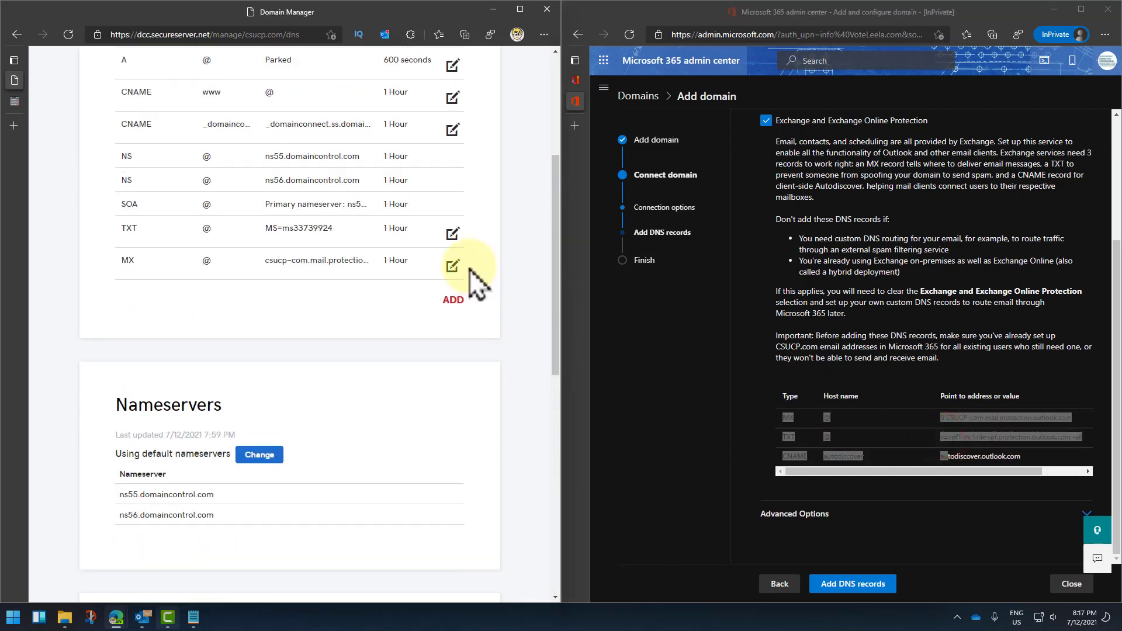
pyautogui.click(456, 301)
pyautogui.click(337, 333)
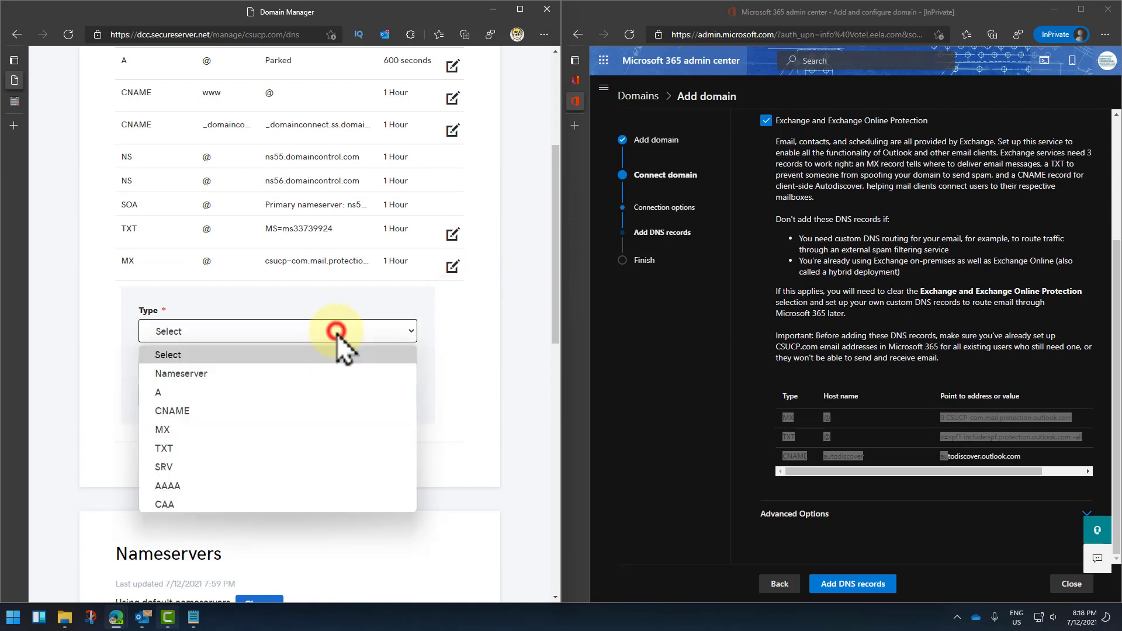
pyautogui.click(236, 447)
pyautogui.click(219, 384)
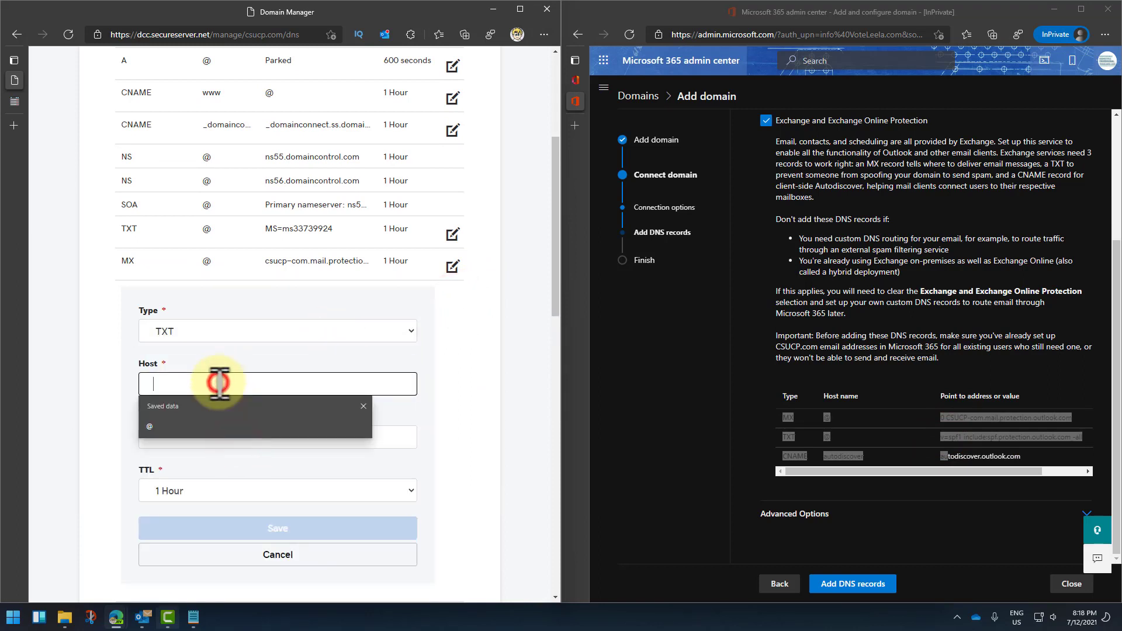
pyautogui.click(192, 433)
pyautogui.click(193, 437)
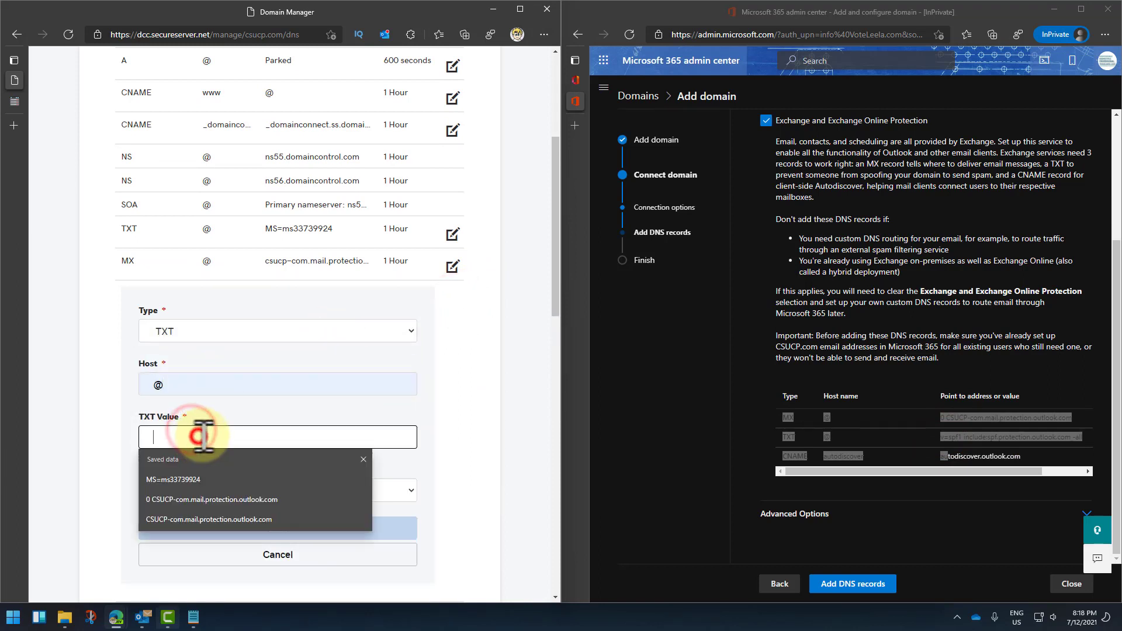
pyautogui.click(211, 498)
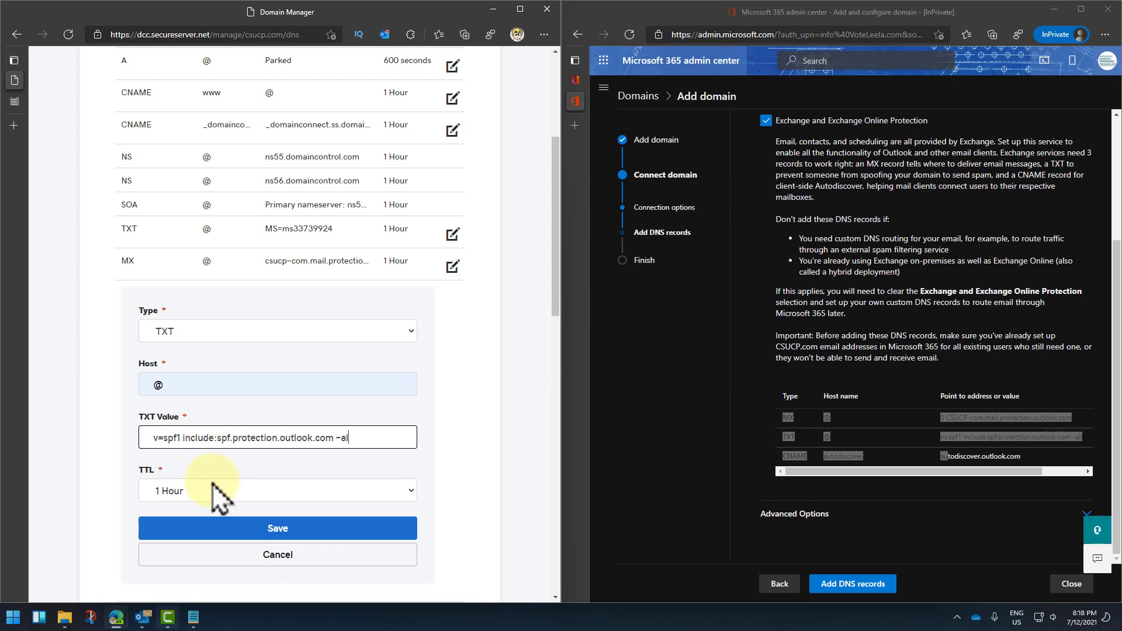
pyautogui.click(279, 529)
# Step: Select the CNAME target value in the Microsoft 365 records table
pyautogui.click(965, 455)
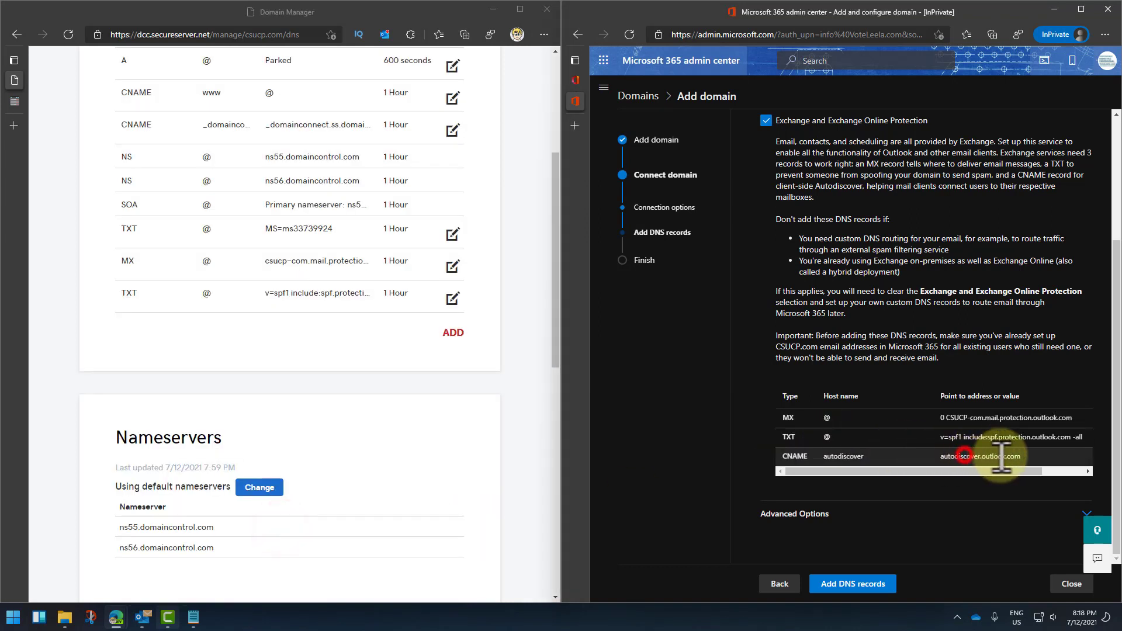
pyautogui.doubleClick(1029, 456)
pyautogui.hotkey('ctrl', 'c')
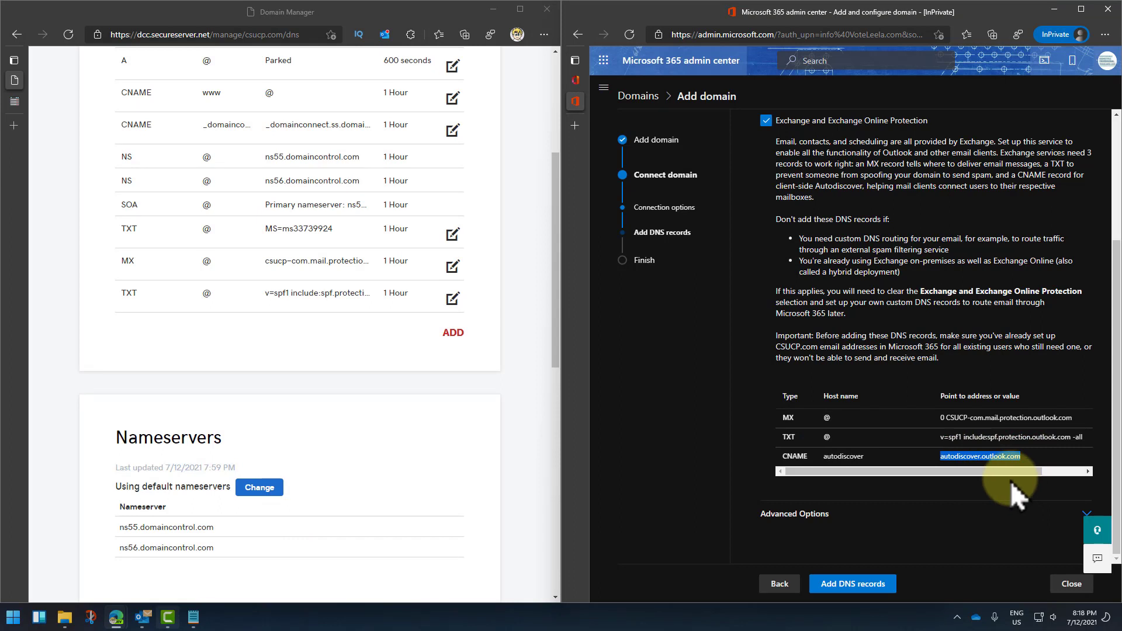
pyautogui.doubleClick(952, 438)
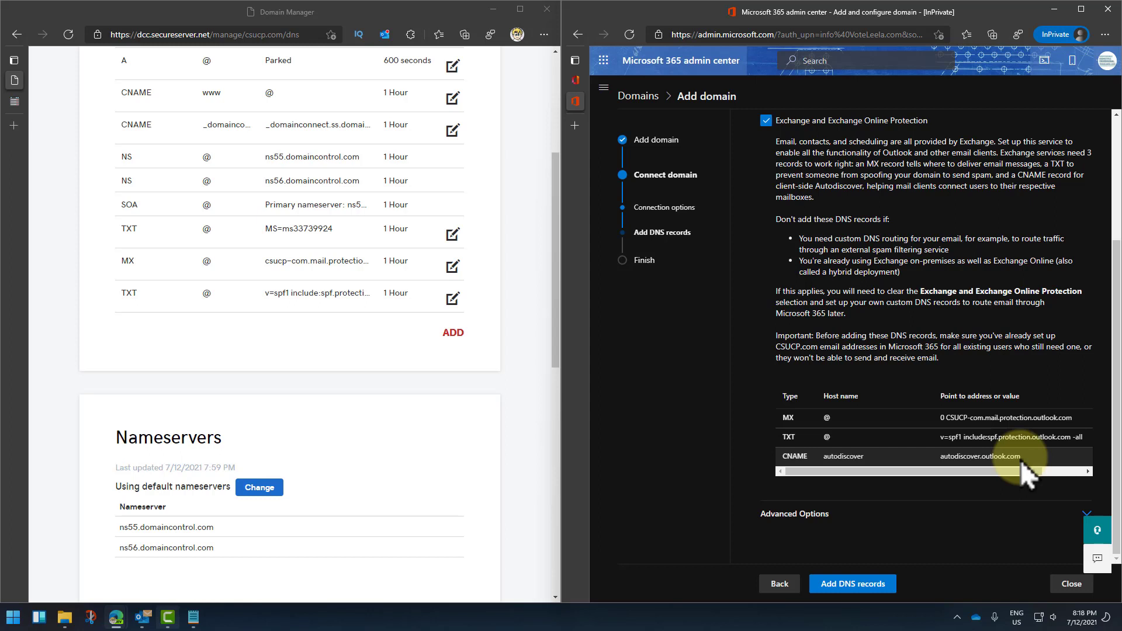
# Step: Start a CNAME record pointing to autodiscover.outlook.com with a 1 Hour TTL
pyautogui.click(450, 337)
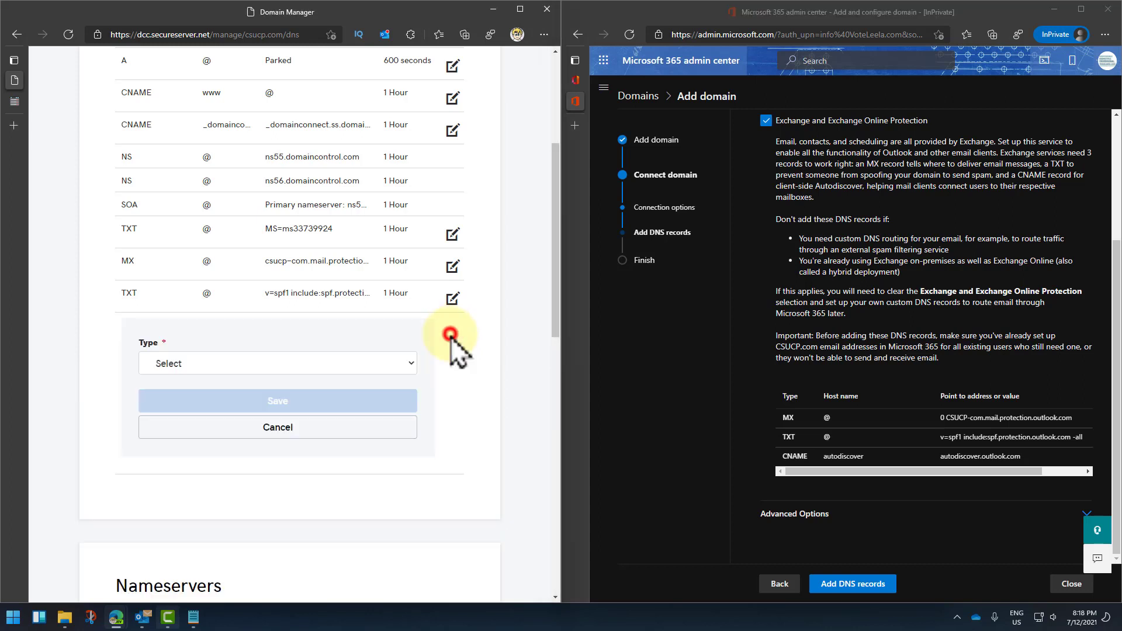
pyautogui.click(247, 365)
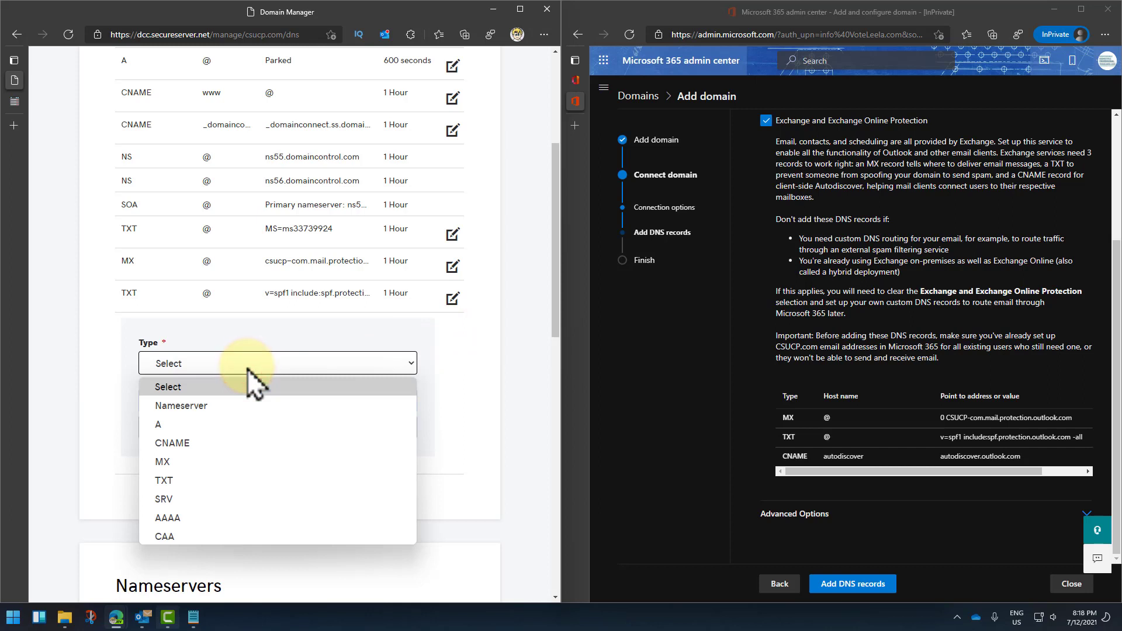
pyautogui.click(220, 445)
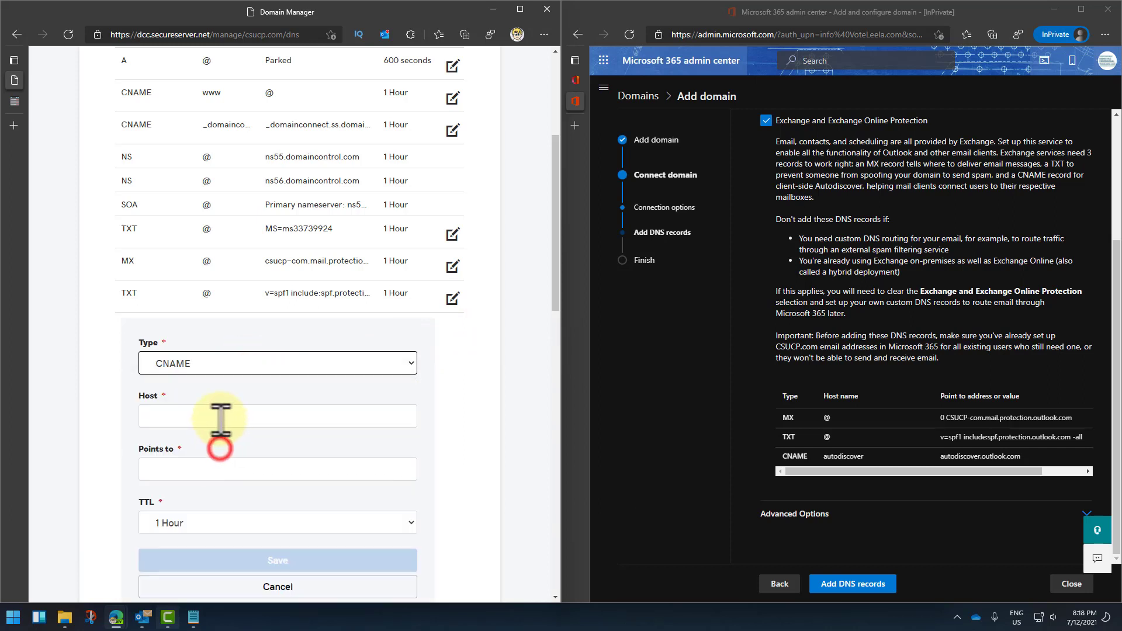
pyautogui.click(218, 418)
pyautogui.hotkey('ctrl', 'v')
pyautogui.hotkey('ctrl', 'z')
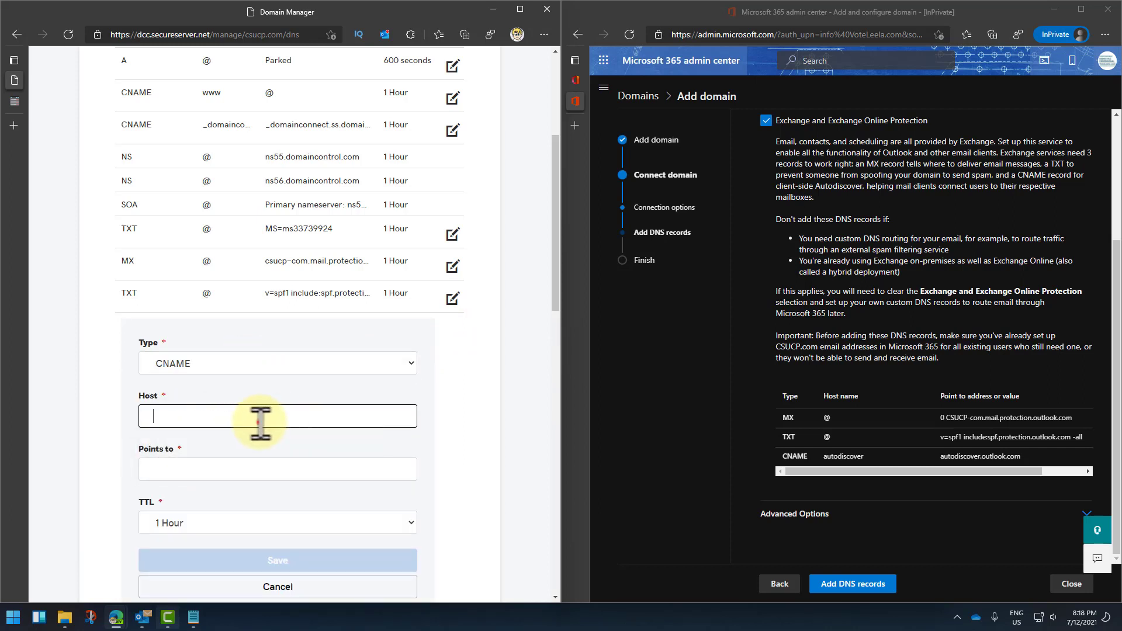
pyautogui.click(259, 422)
pyautogui.click(181, 461)
pyautogui.click(187, 470)
pyautogui.hotkey('ctrl', 'v')
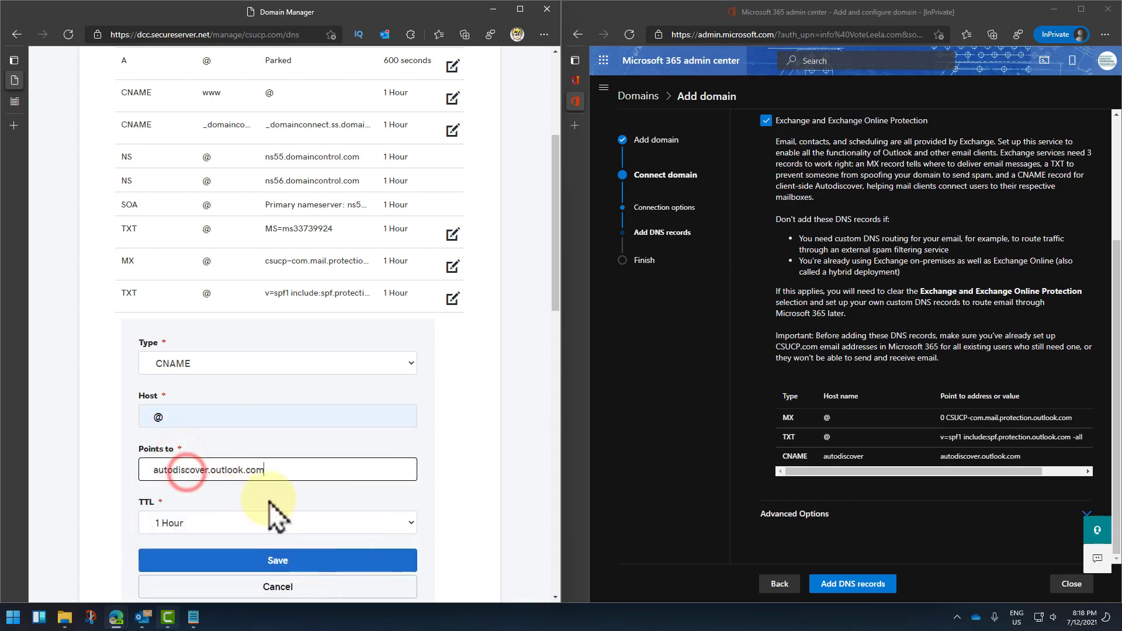
pyautogui.click(226, 520)
pyautogui.click(432, 491)
pyautogui.scroll(-4, 450, 496)
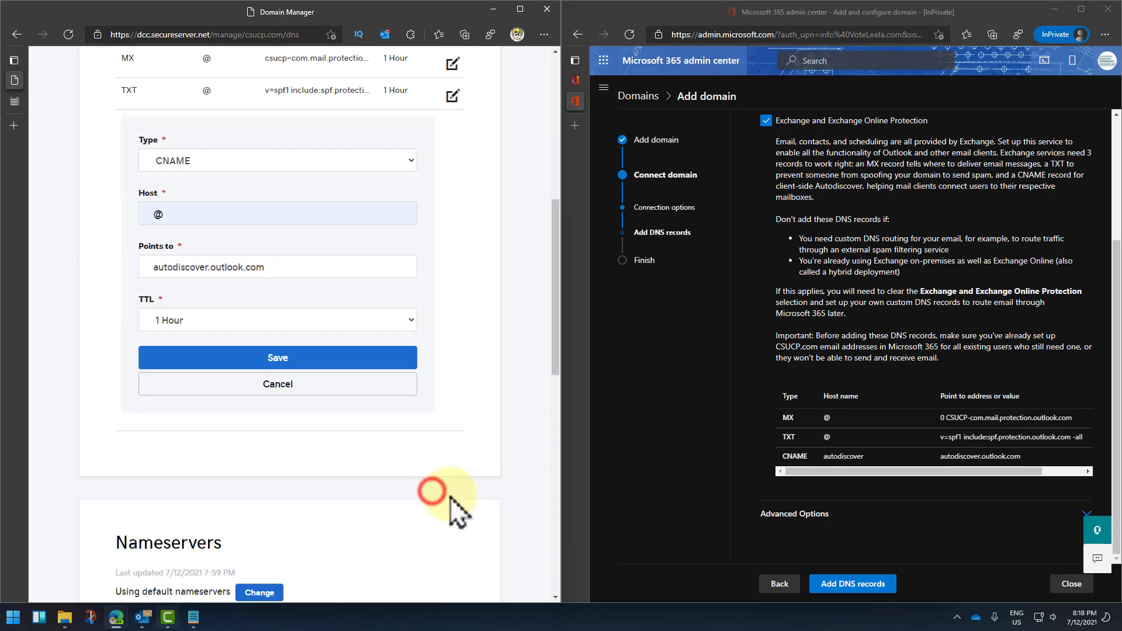
# Step: Correct the rejected Host to autodiscover and save the CNAME record
pyautogui.click(315, 313)
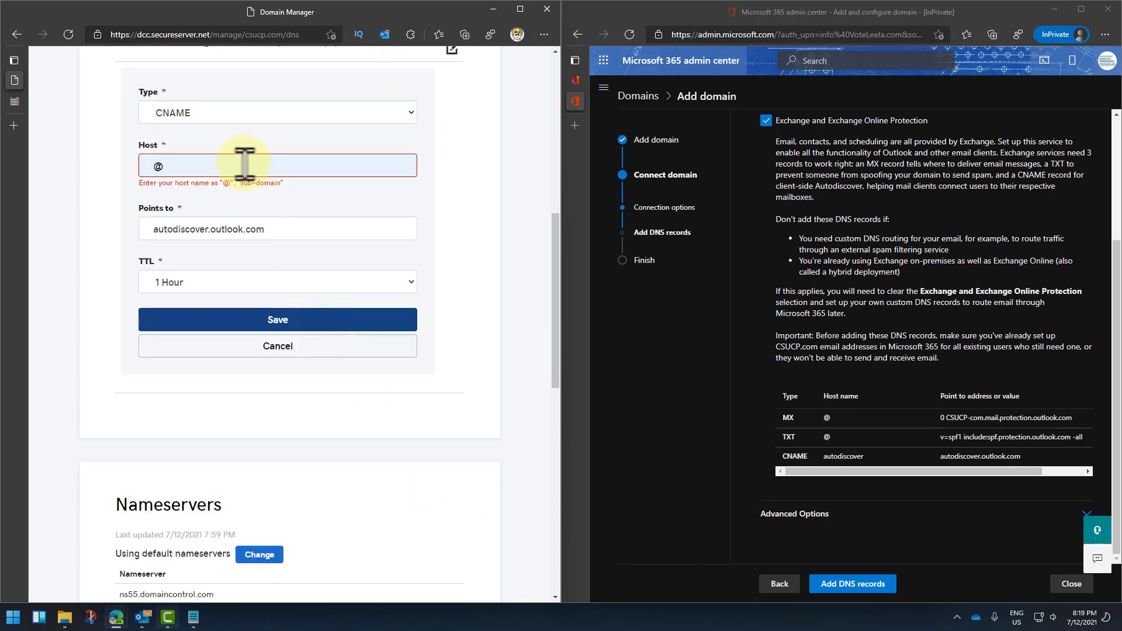
pyautogui.click(243, 163)
pyautogui.moveTo(877, 457); pyautogui.dragTo(822, 464)
pyautogui.hotkey('ctrl', 'c')
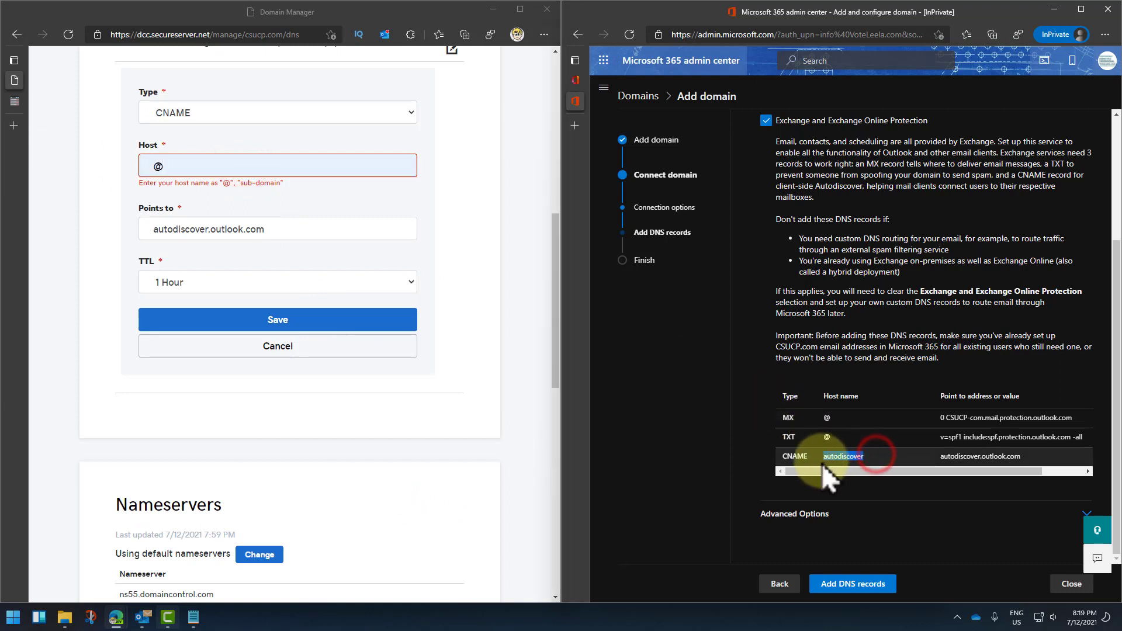
pyautogui.moveTo(177, 170); pyautogui.dragTo(101, 171)
pyautogui.hotkey('ctrl', 'v')
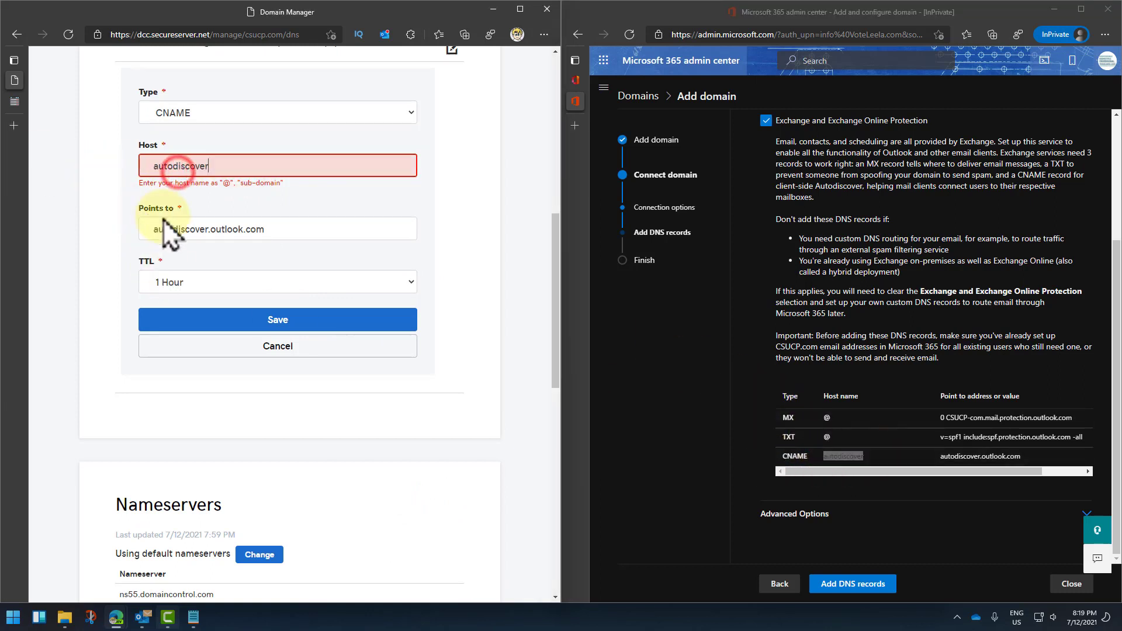
pyautogui.click(299, 321)
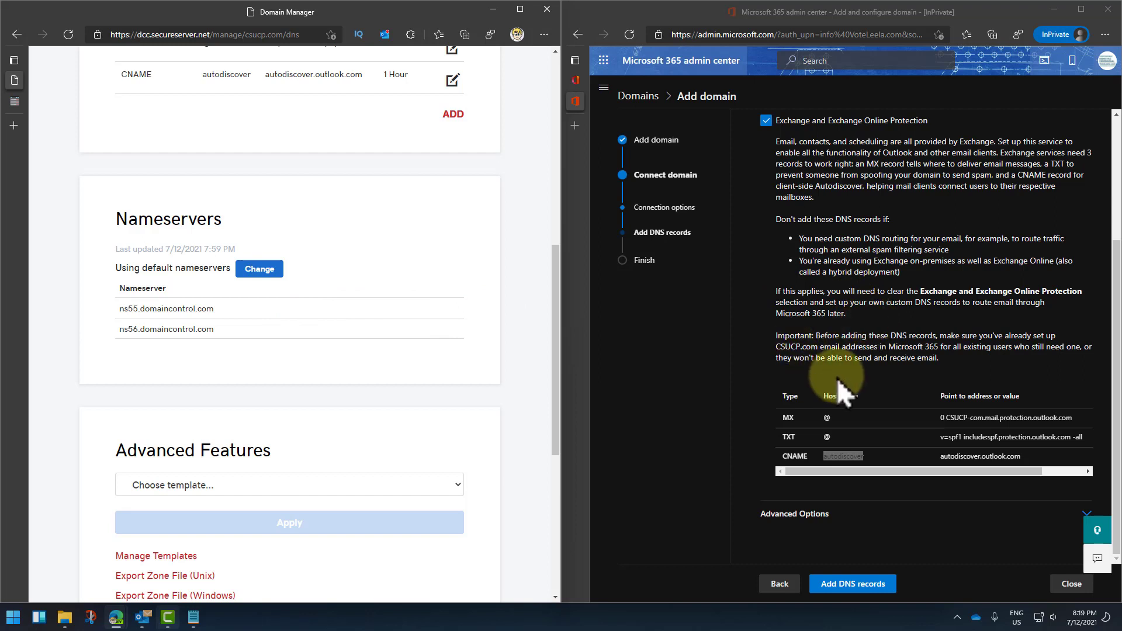
# Step: Expand Advanced Options to review the Skype for Business and Intune DNS records, then leave the wizard
pyautogui.click(1116, 265)
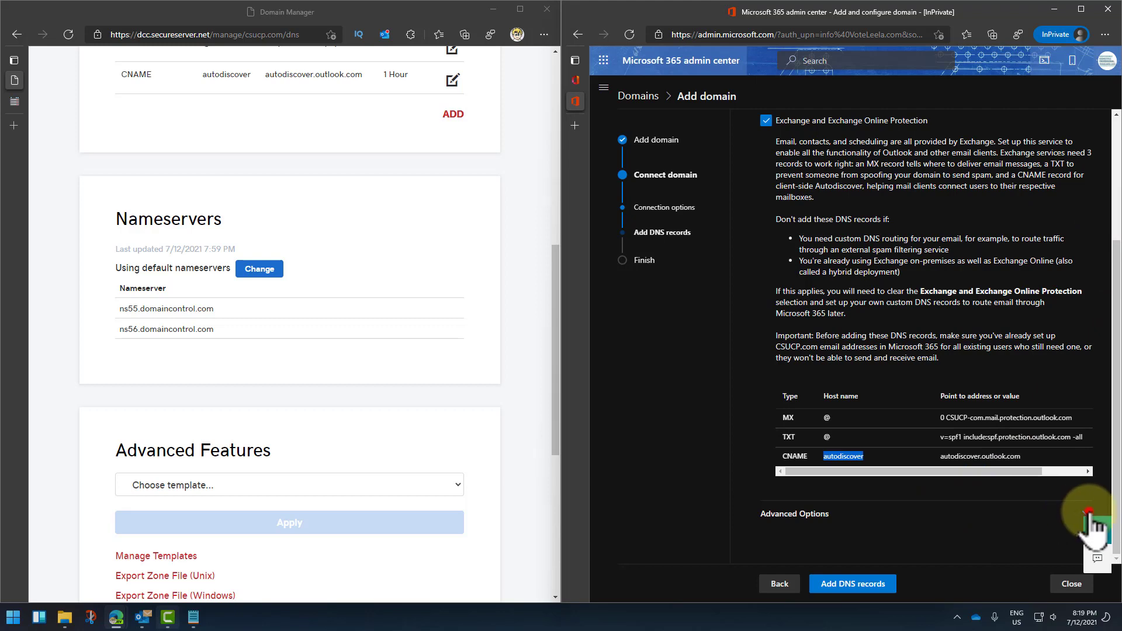
pyautogui.click(1088, 514)
pyautogui.scroll(-7, 984, 452)
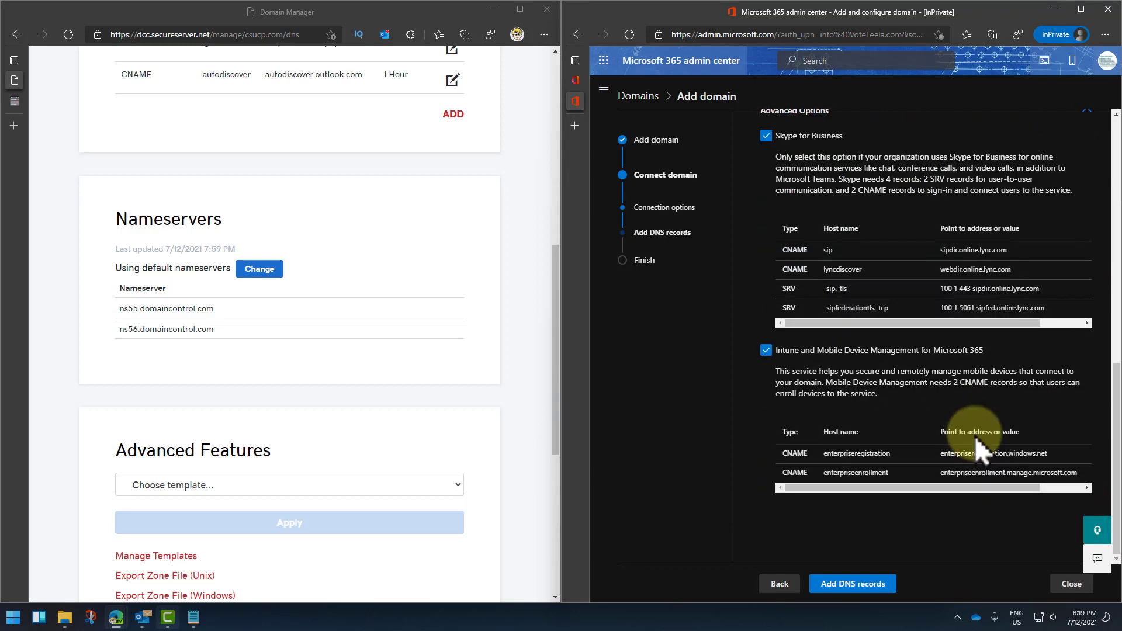
pyautogui.scroll(1, 975, 436)
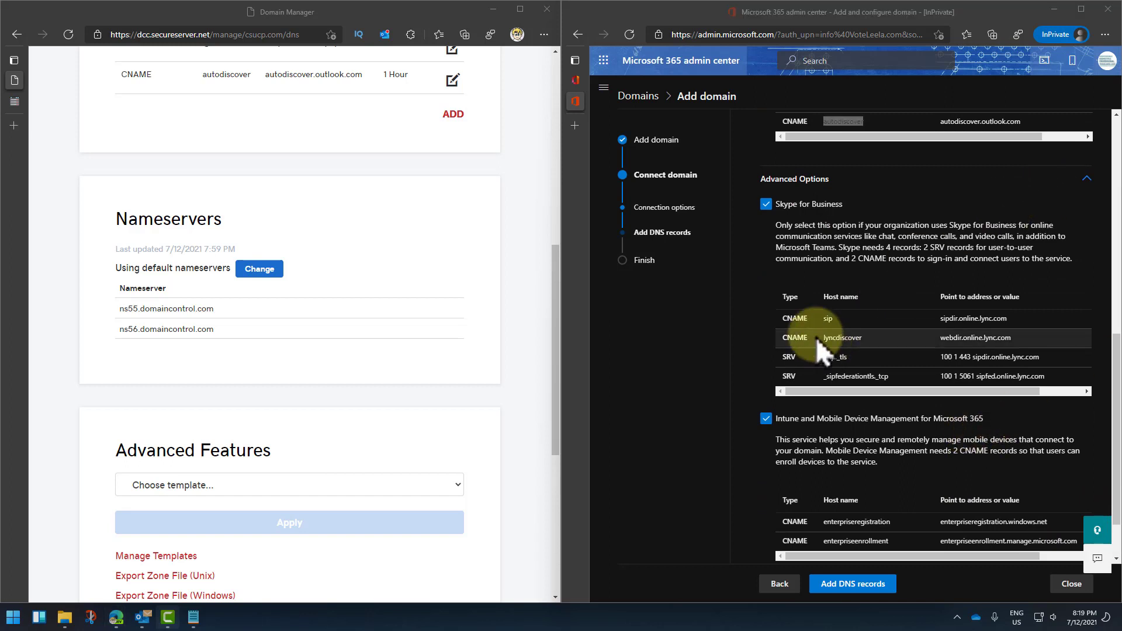
pyautogui.click(785, 205)
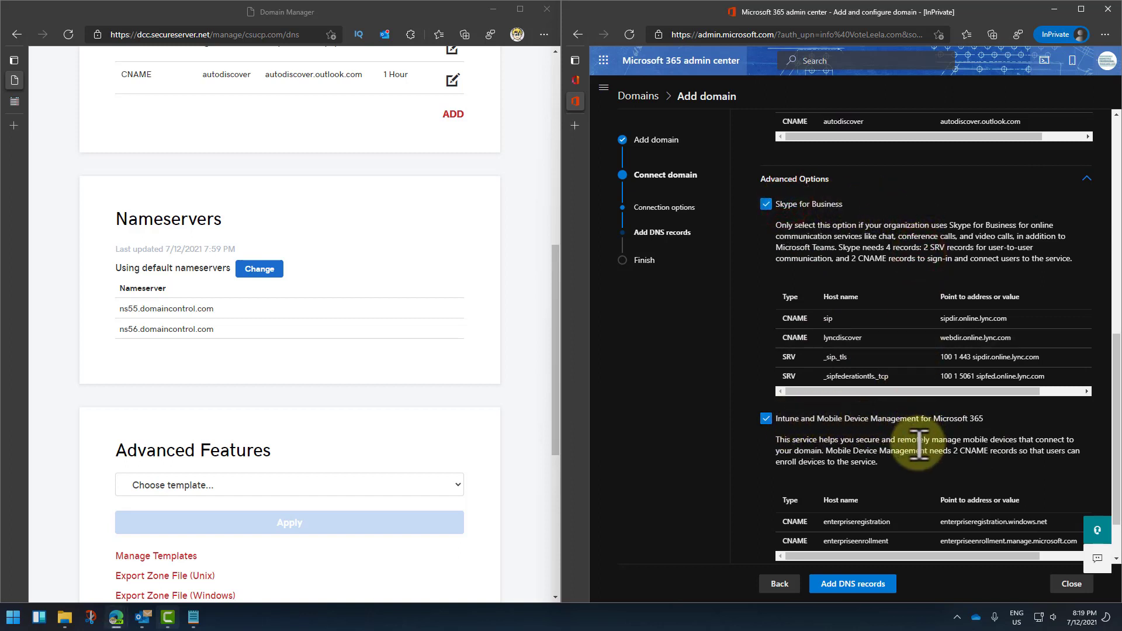
pyautogui.scroll(-1, 919, 445)
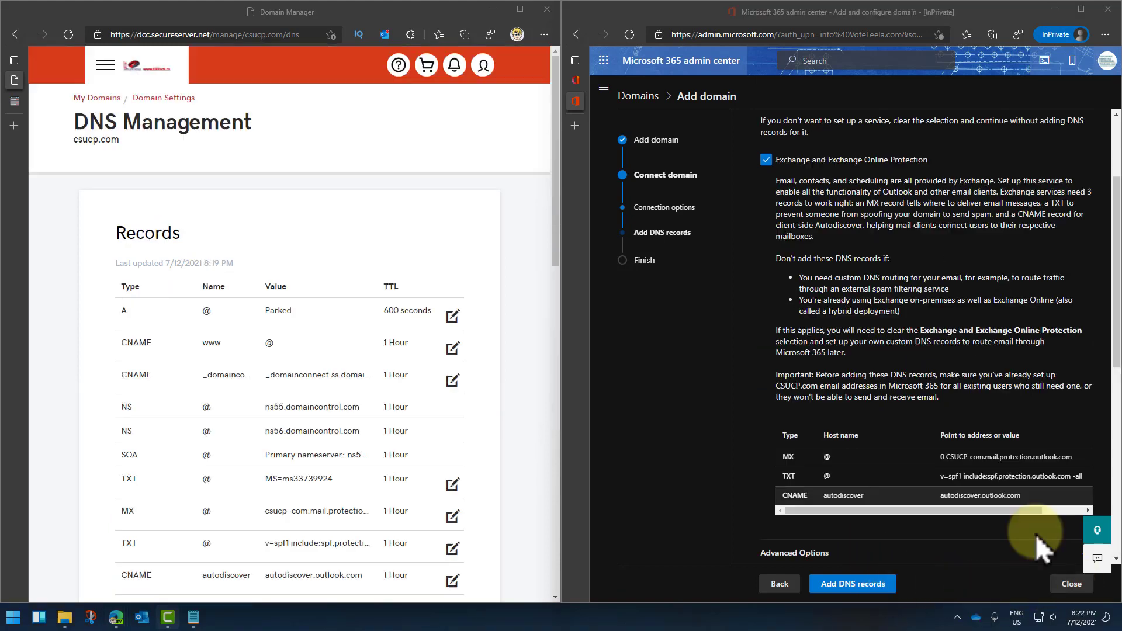
pyautogui.click(1071, 583)
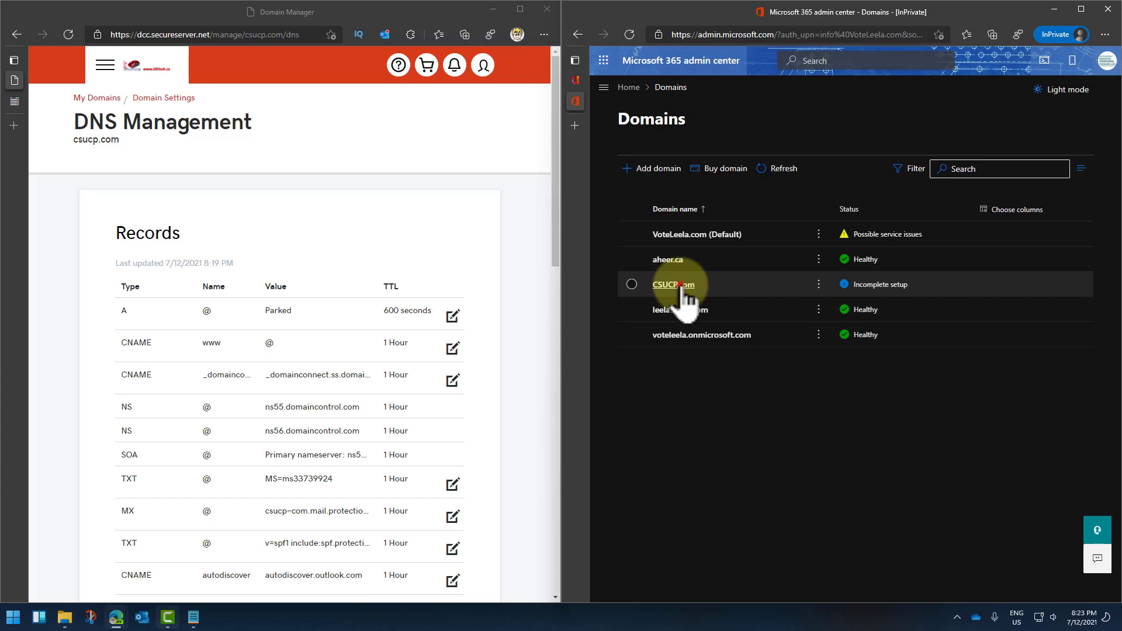
# Step: Resume CSUCP.com setup, go through the additional connection options, and finish with Done
pyautogui.click(679, 285)
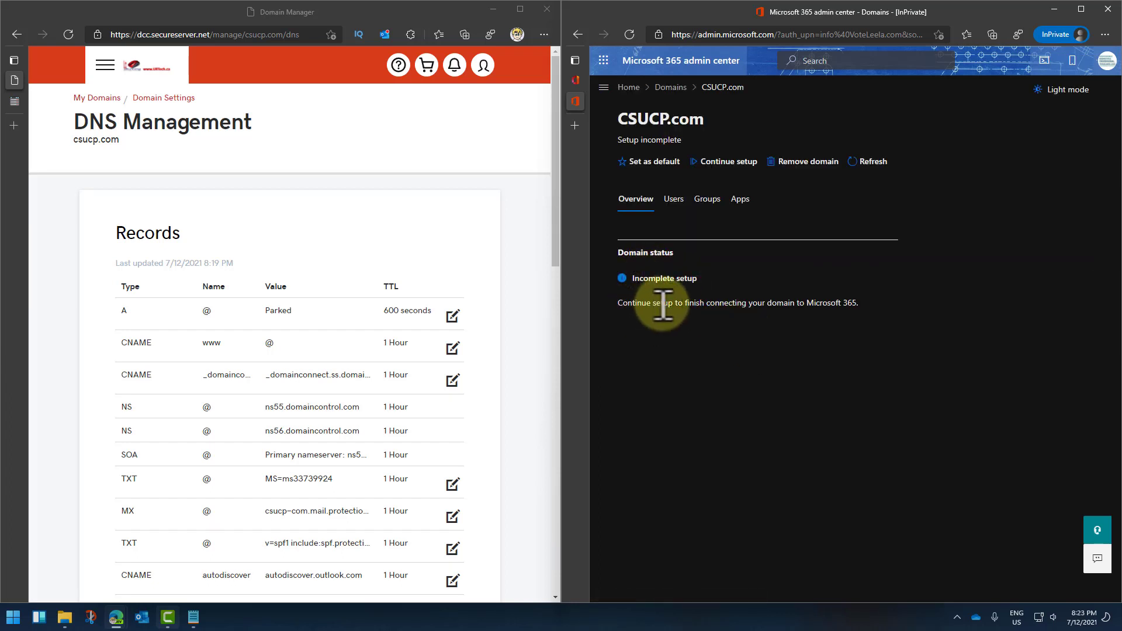
pyautogui.click(731, 162)
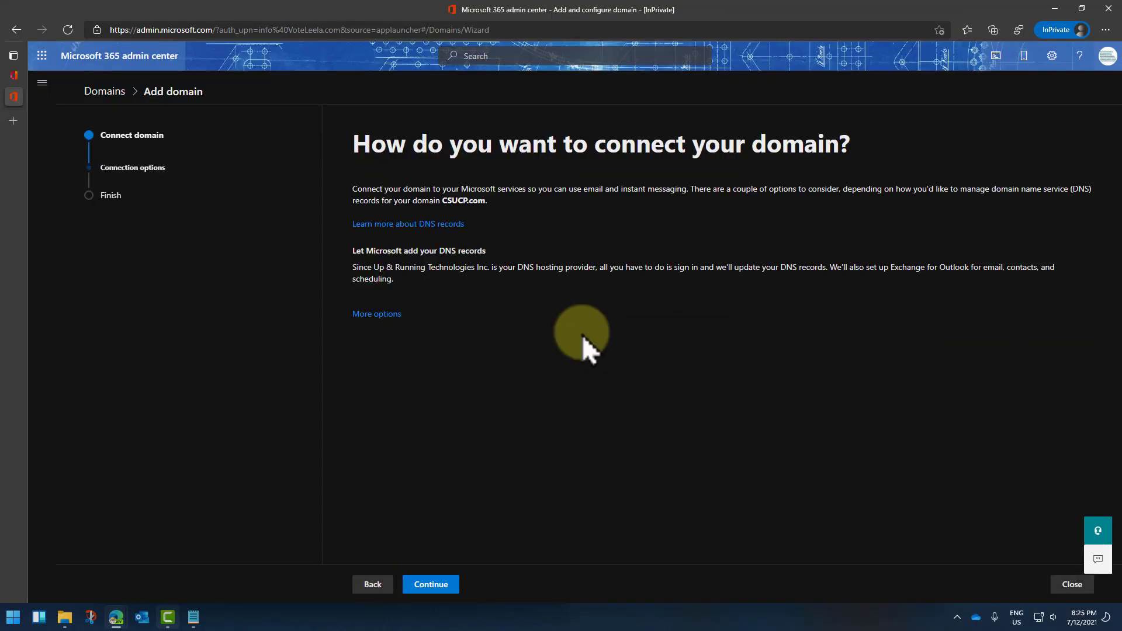
pyautogui.click(377, 314)
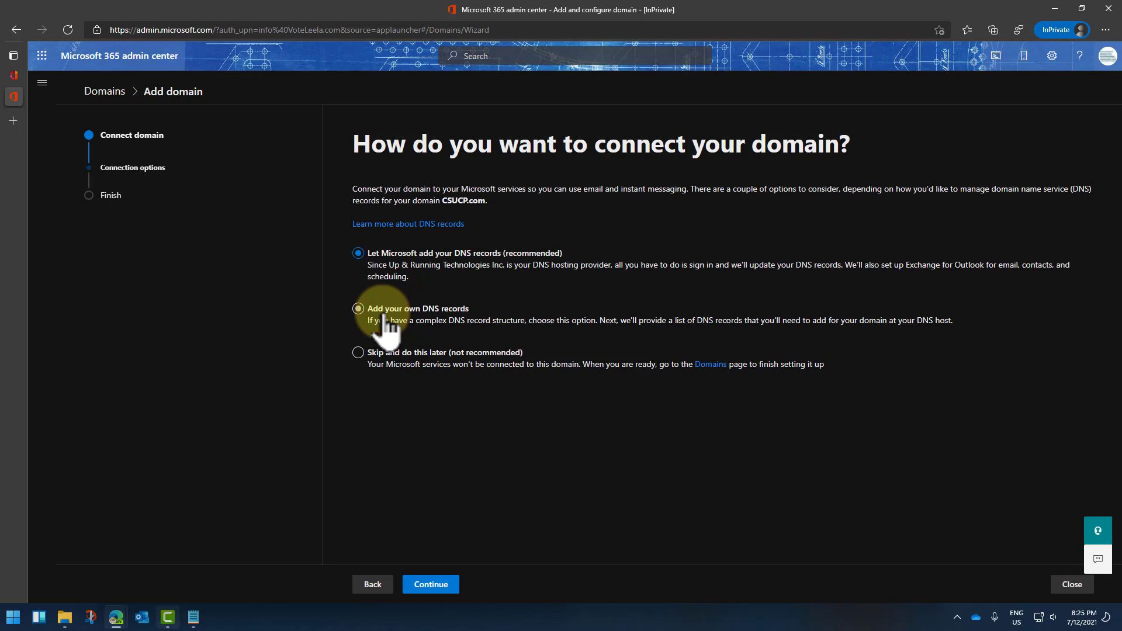
pyautogui.click(372, 583)
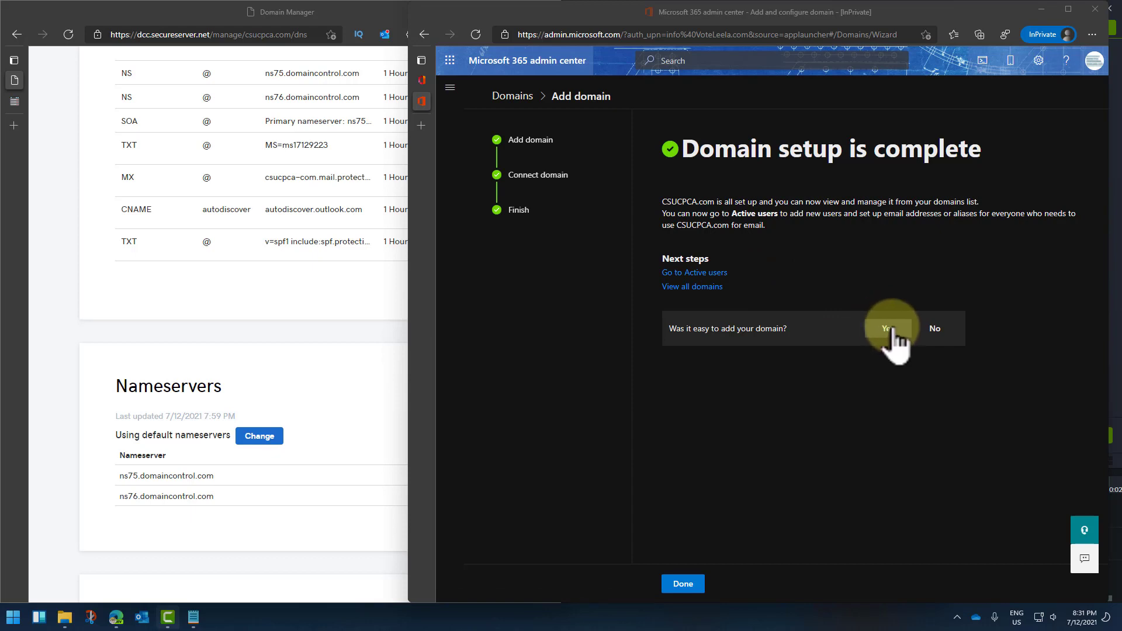
pyautogui.click(687, 587)
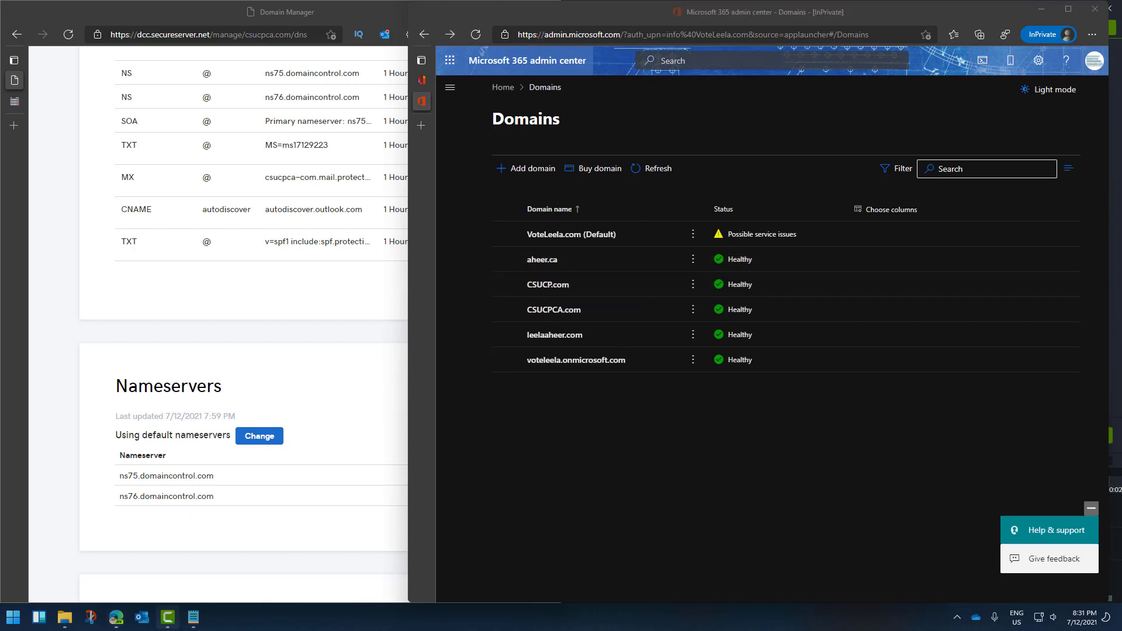
# Step: Open Billing > Your products to view the purchased products
pyautogui.click(526, 228)
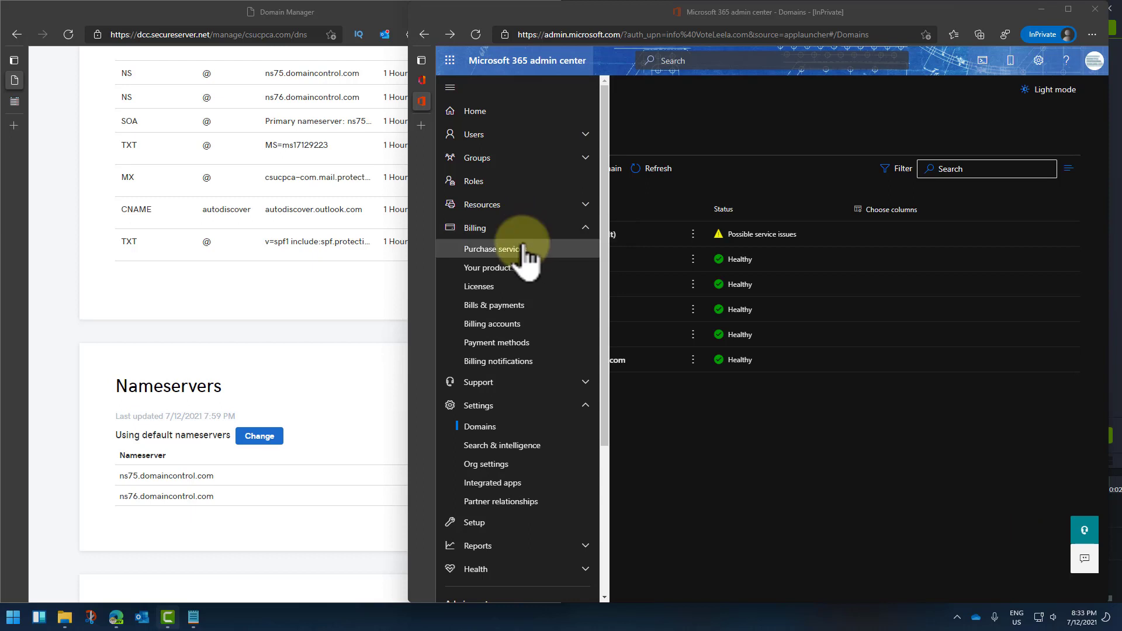
pyautogui.click(522, 252)
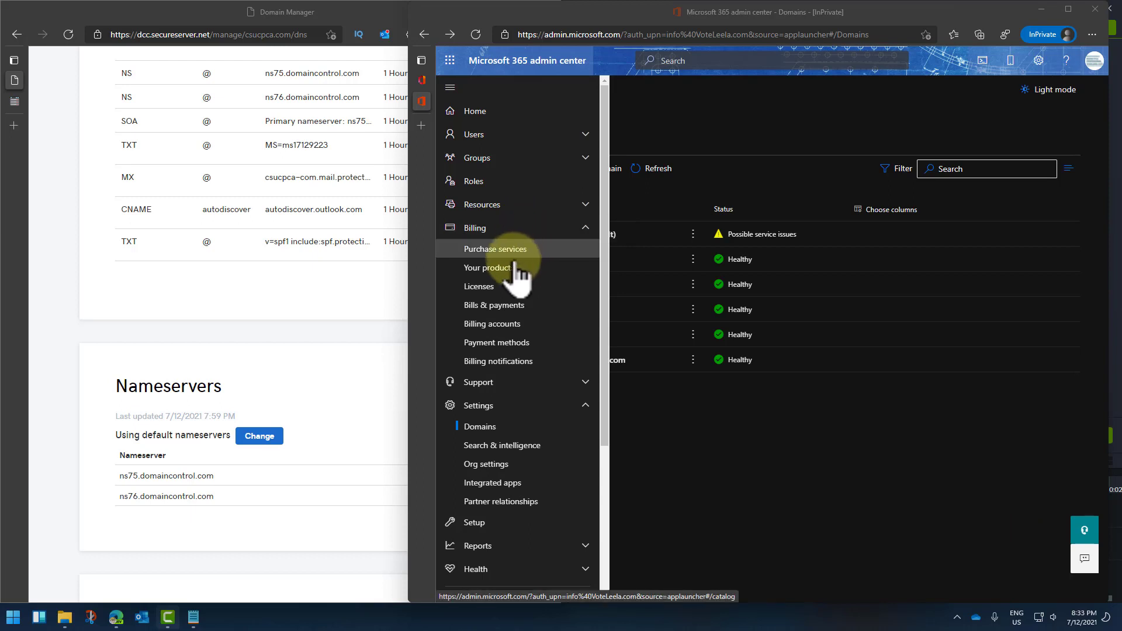
pyautogui.click(510, 269)
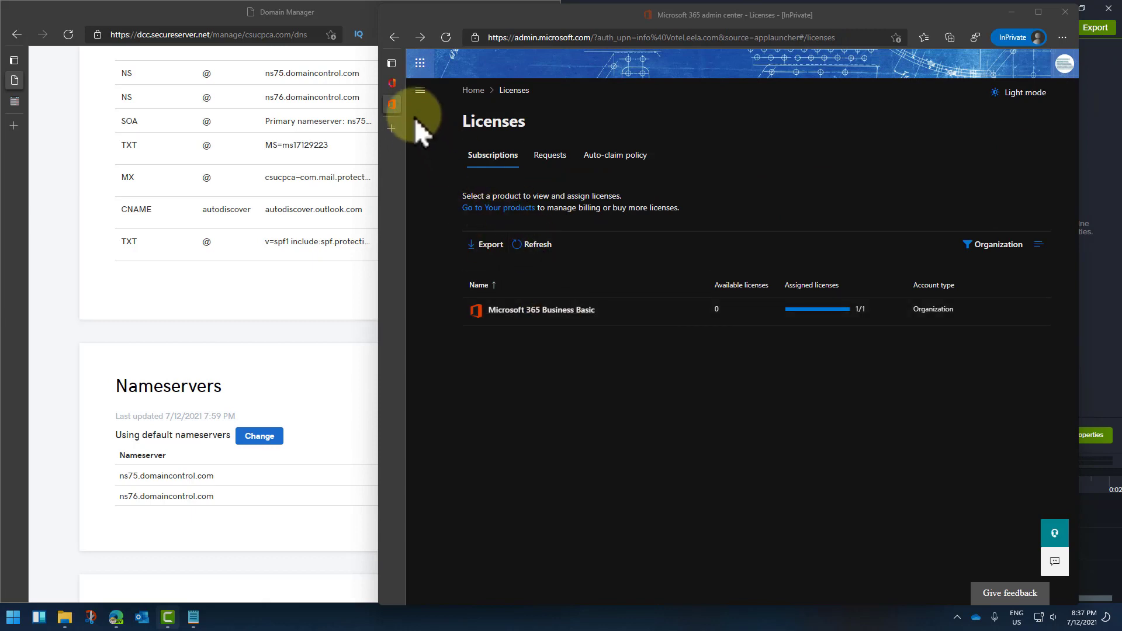
# Step: Compare the Business Basic and Business Premium plans in Purchase services, then go back to Licenses
pyautogui.click(420, 90)
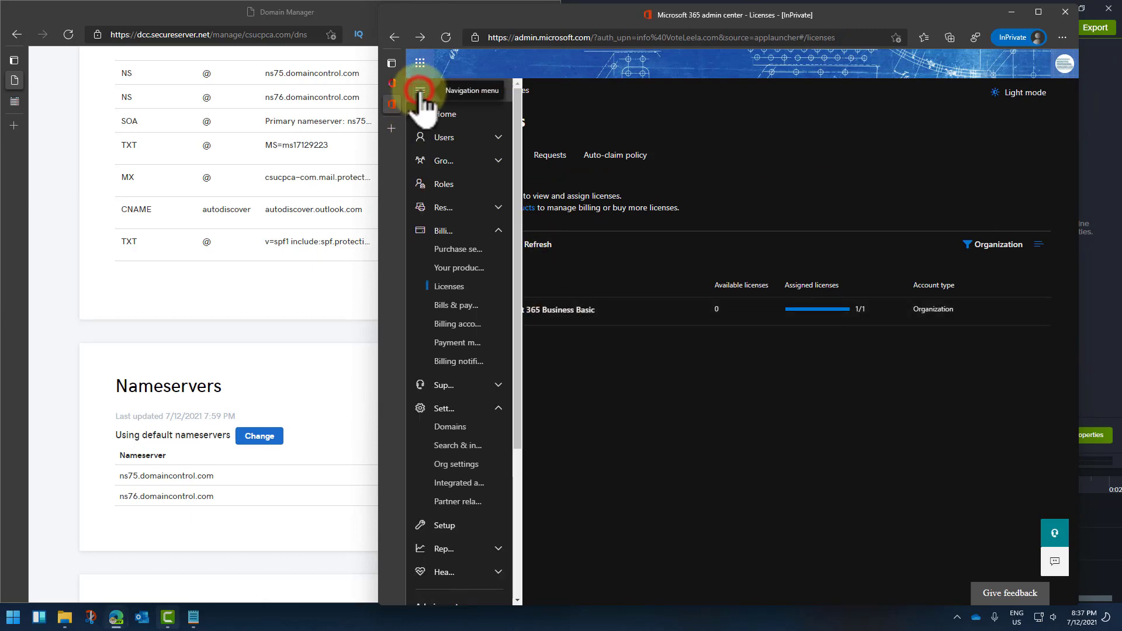
pyautogui.click(494, 252)
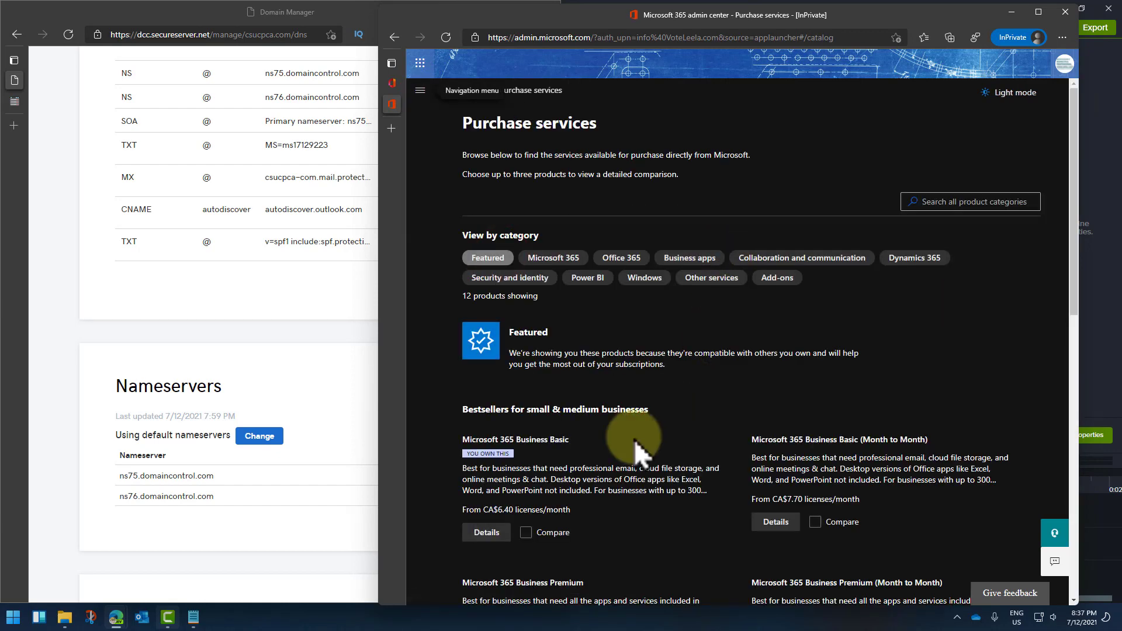
pyautogui.scroll(-4, 608, 410)
pyautogui.moveTo(497, 200); pyautogui.dragTo(565, 202)
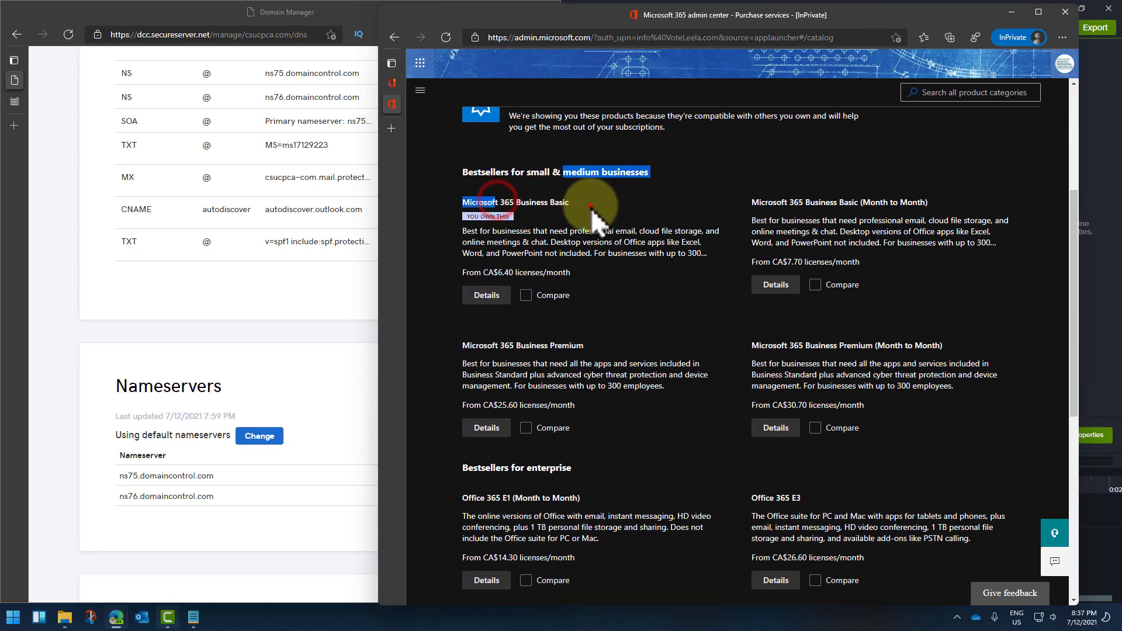
pyautogui.click(590, 205)
pyautogui.moveTo(816, 205); pyautogui.dragTo(967, 222)
pyautogui.click(935, 257)
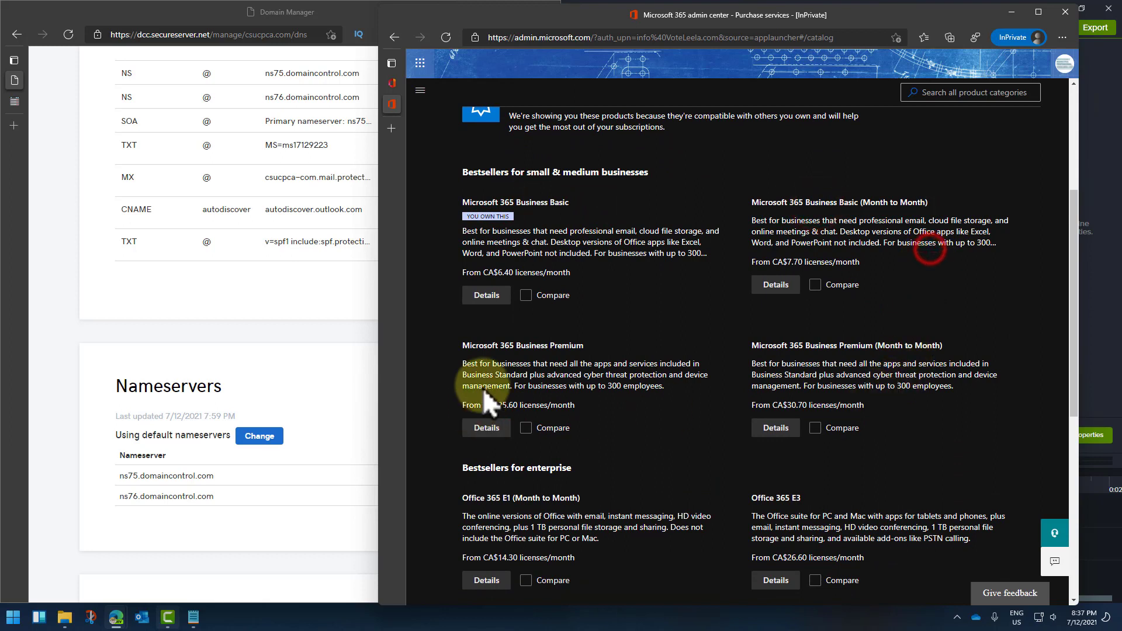
pyautogui.moveTo(922, 344); pyautogui.dragTo(438, 343)
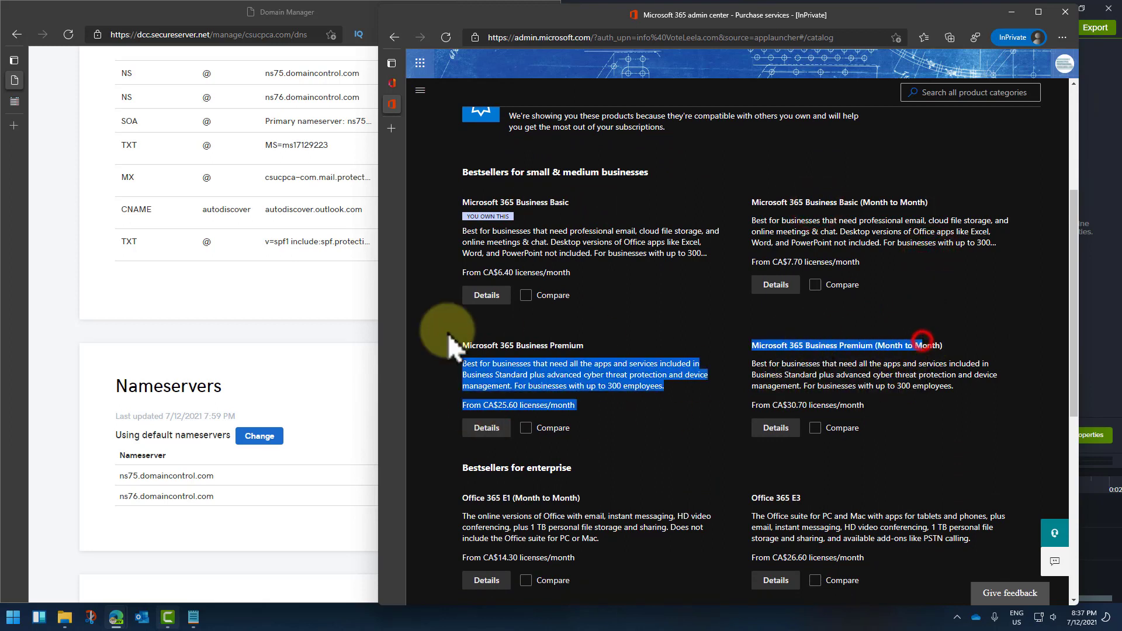
pyautogui.click(486, 328)
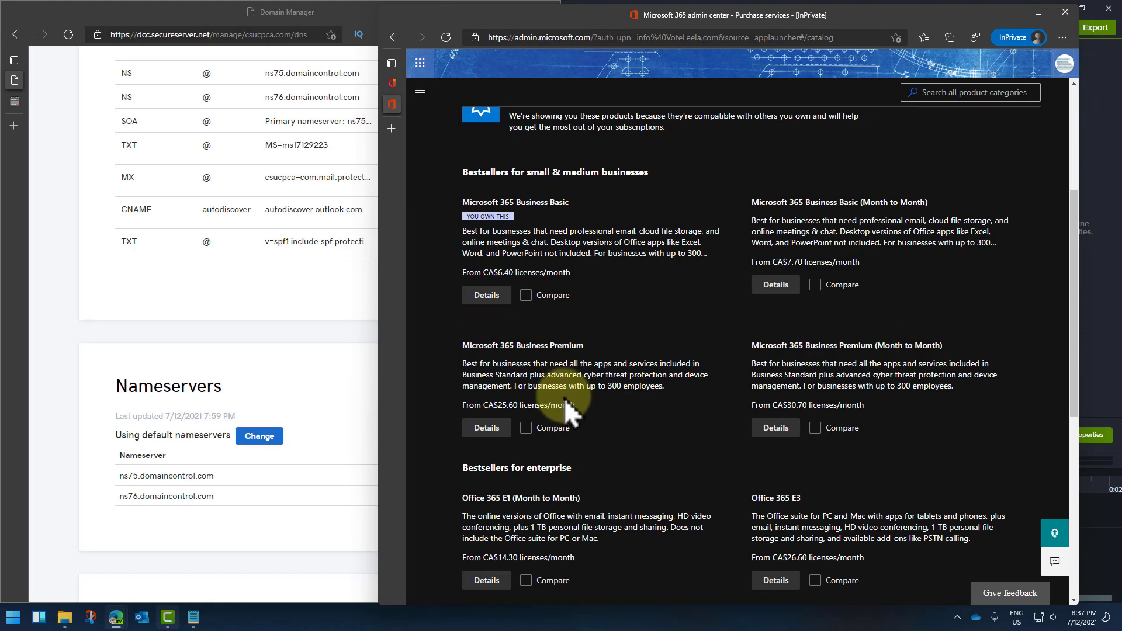
pyautogui.scroll(5, 563, 401)
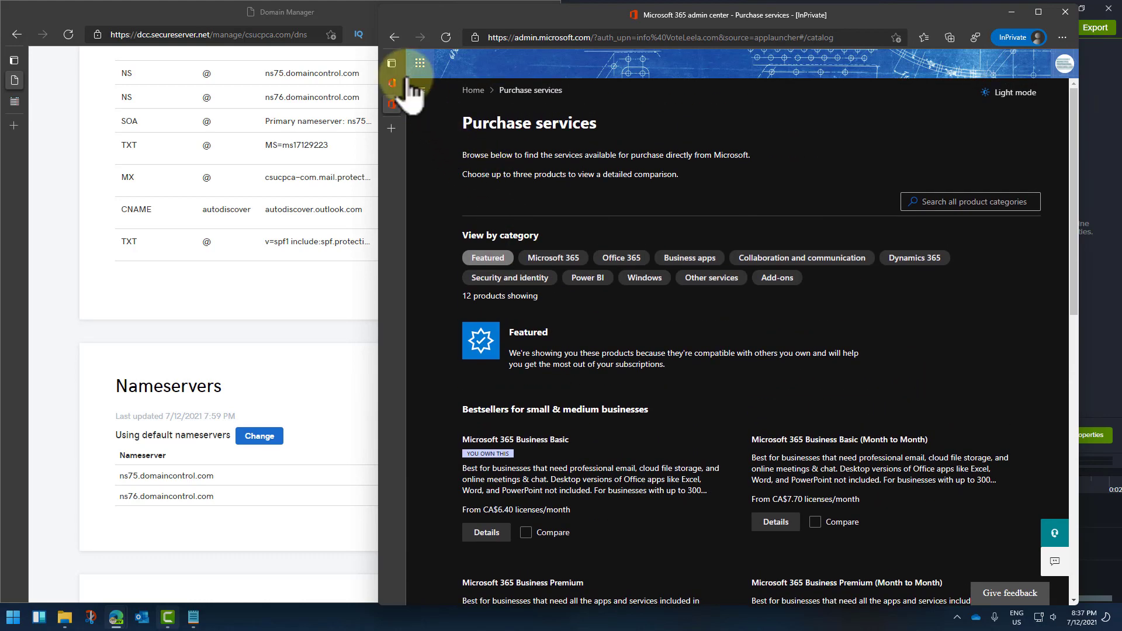
pyautogui.click(395, 37)
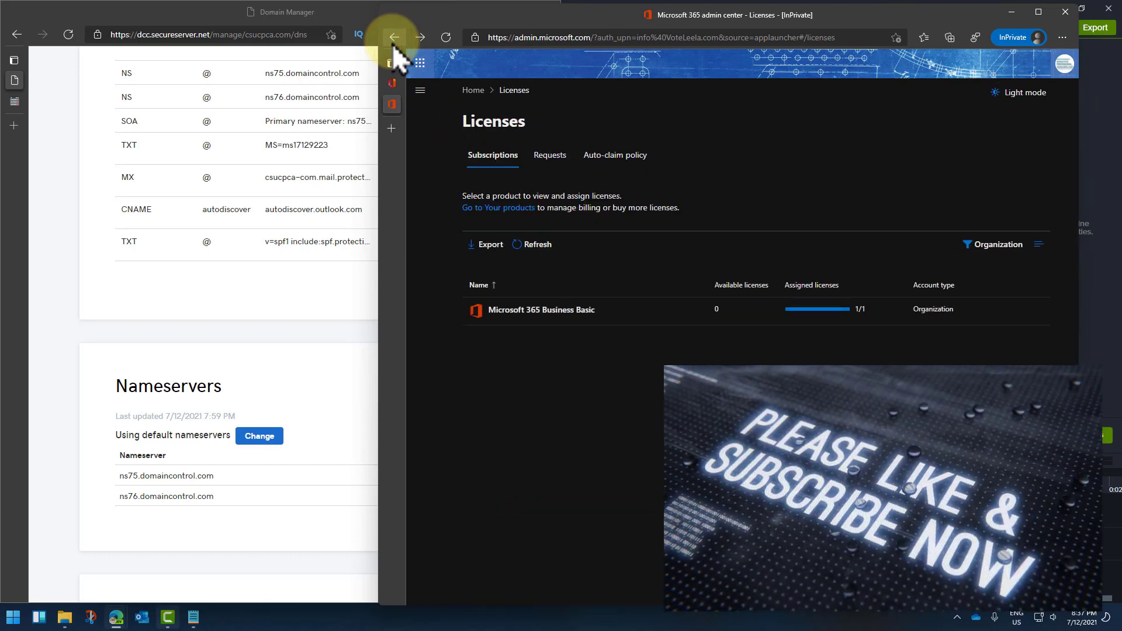
# Step: Increase Microsoft 365 Business Basic total licenses from 1 to 2 and save
pyautogui.click(544, 309)
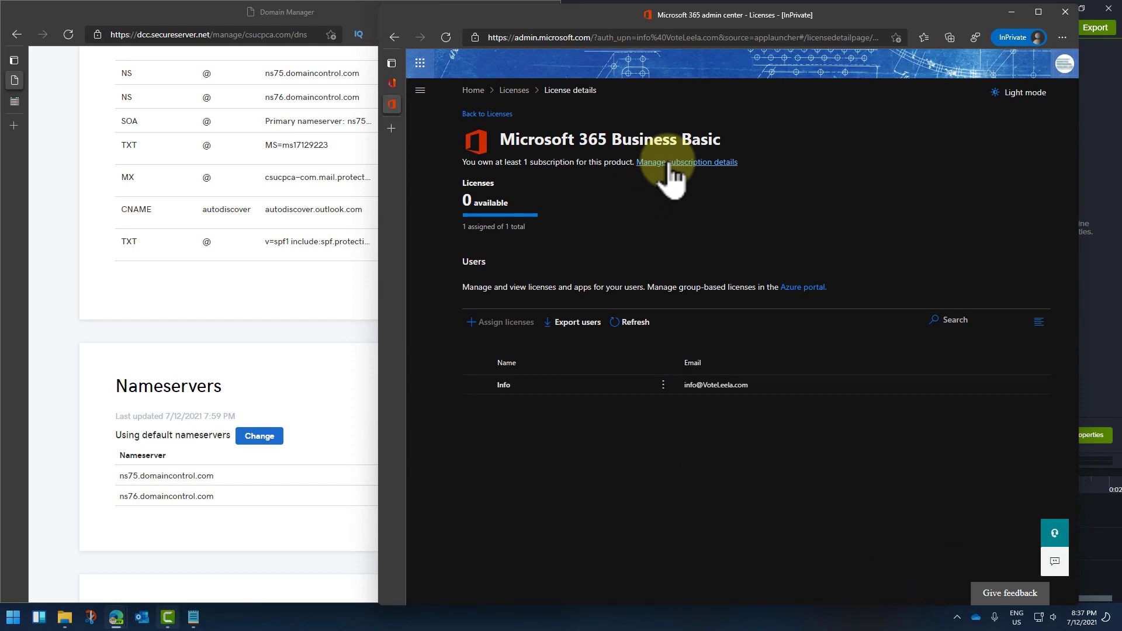
pyautogui.click(670, 163)
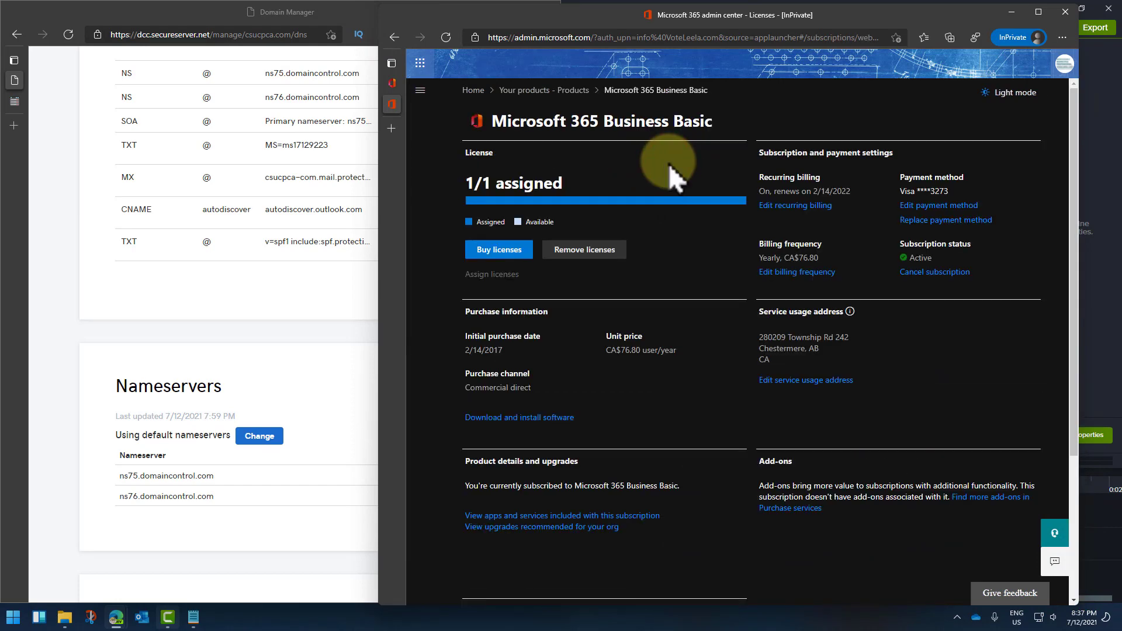
pyautogui.click(506, 253)
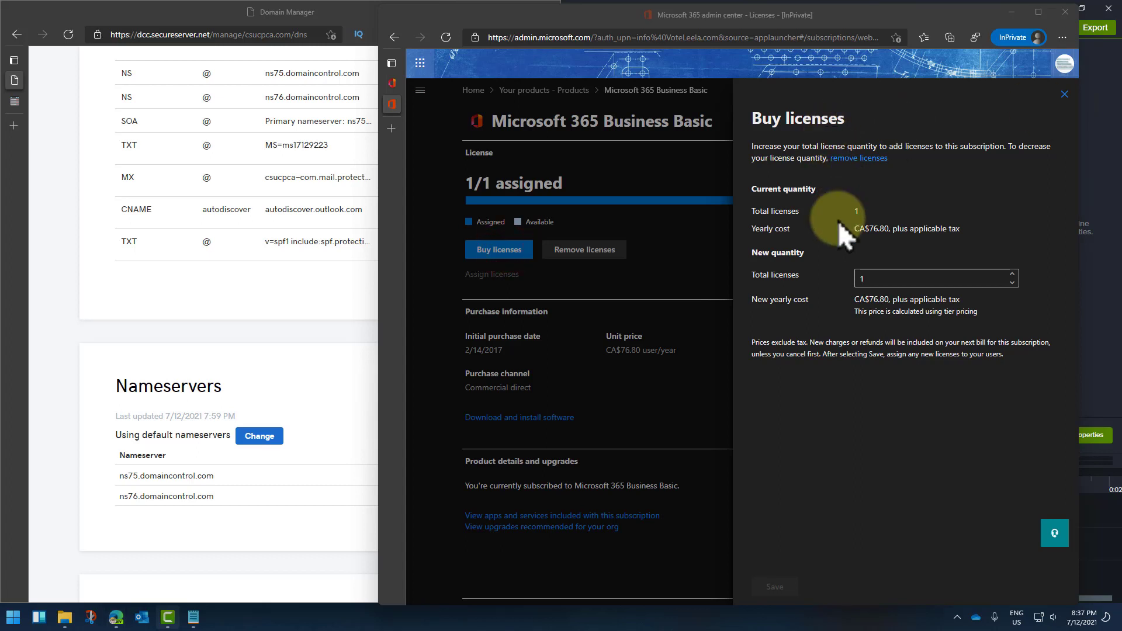
pyautogui.click(767, 274)
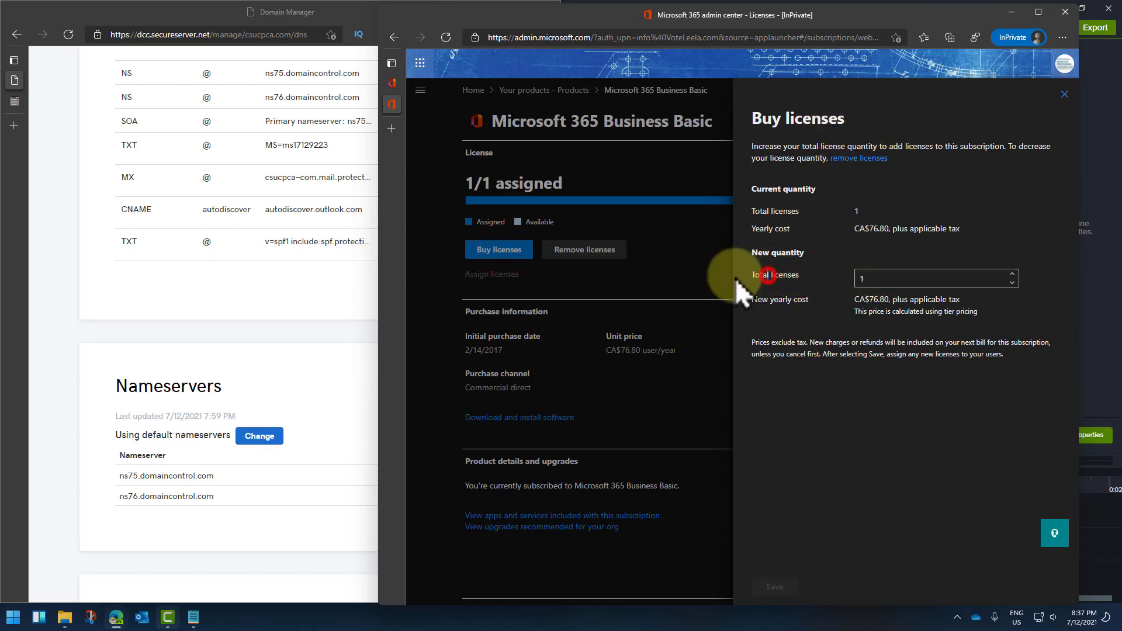
pyautogui.click(1012, 274)
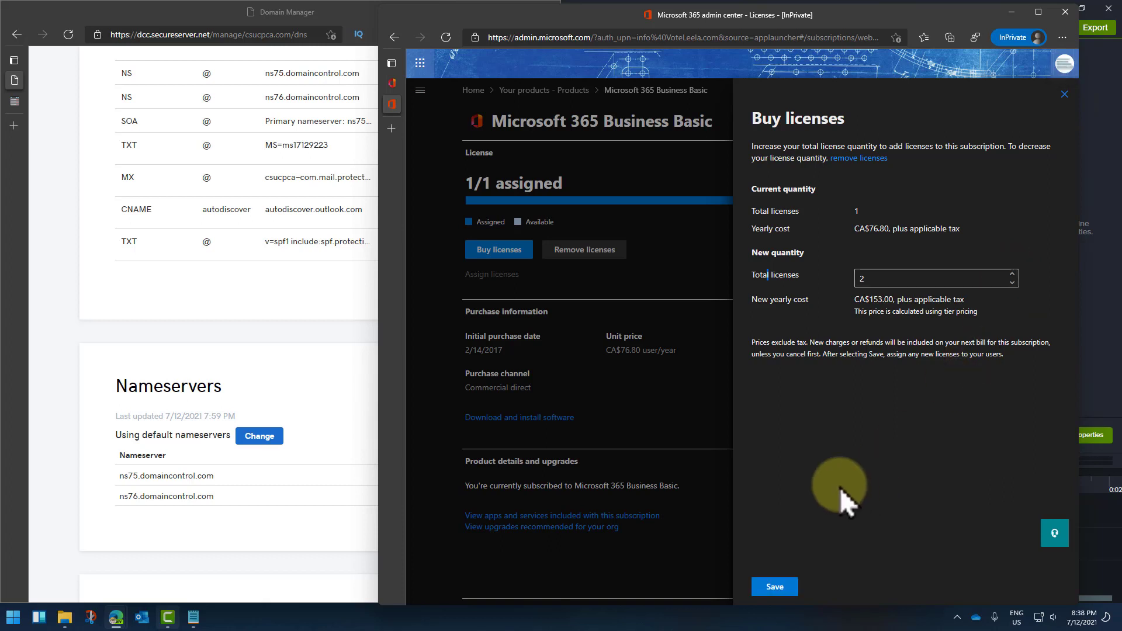
pyautogui.click(771, 587)
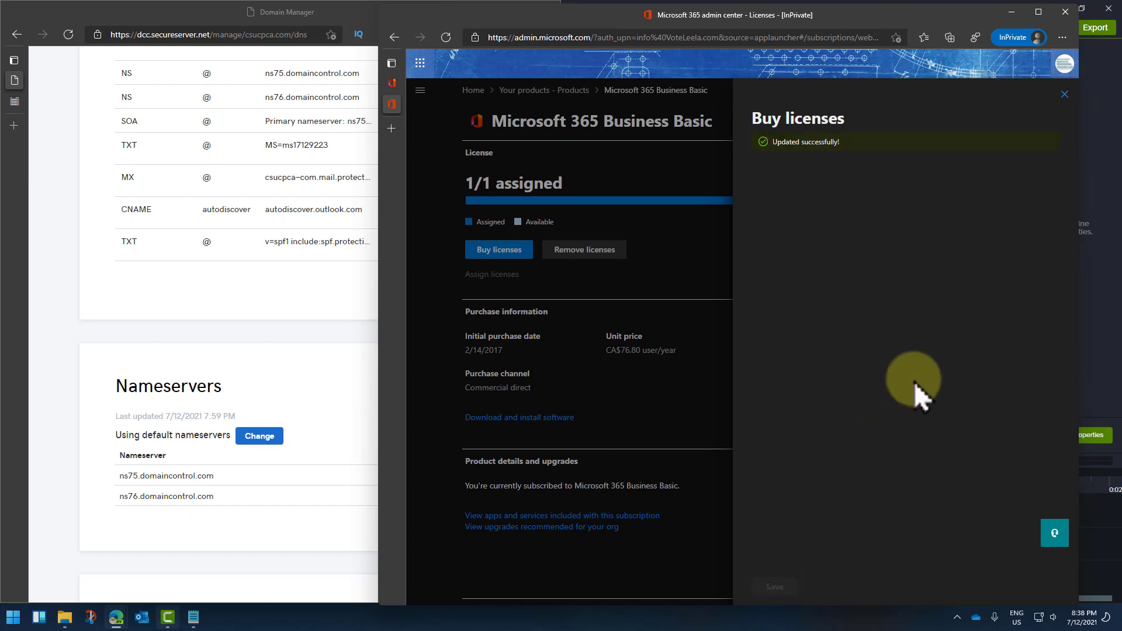
# Step: Close the Buy licenses panel, check the payment details, and maximize the browser window
pyautogui.click(1065, 94)
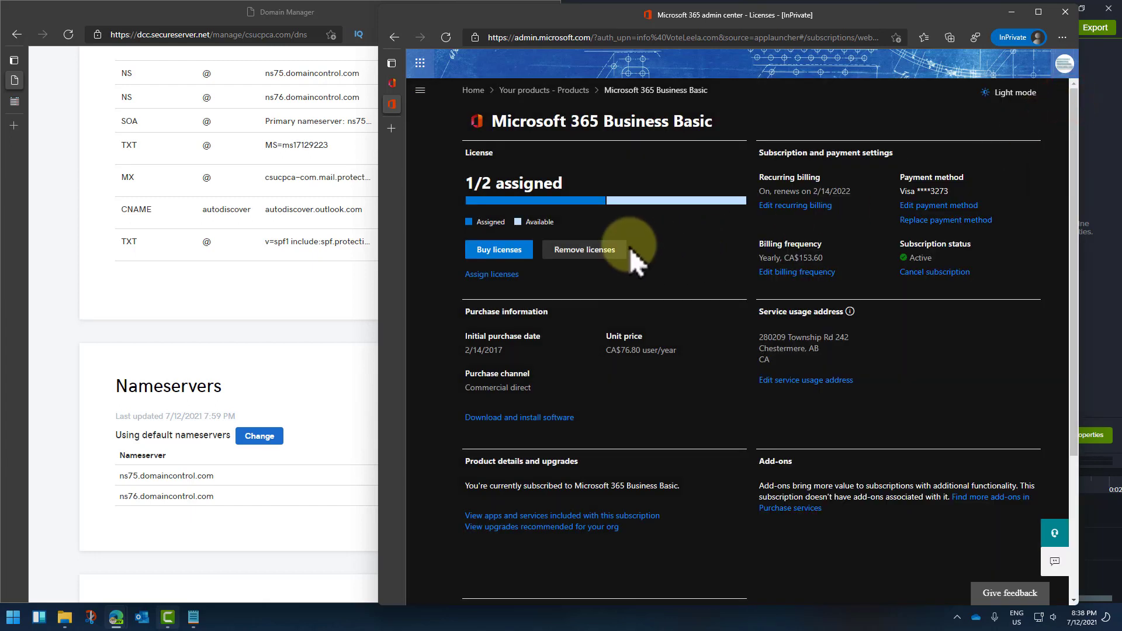
pyautogui.moveTo(576, 201)
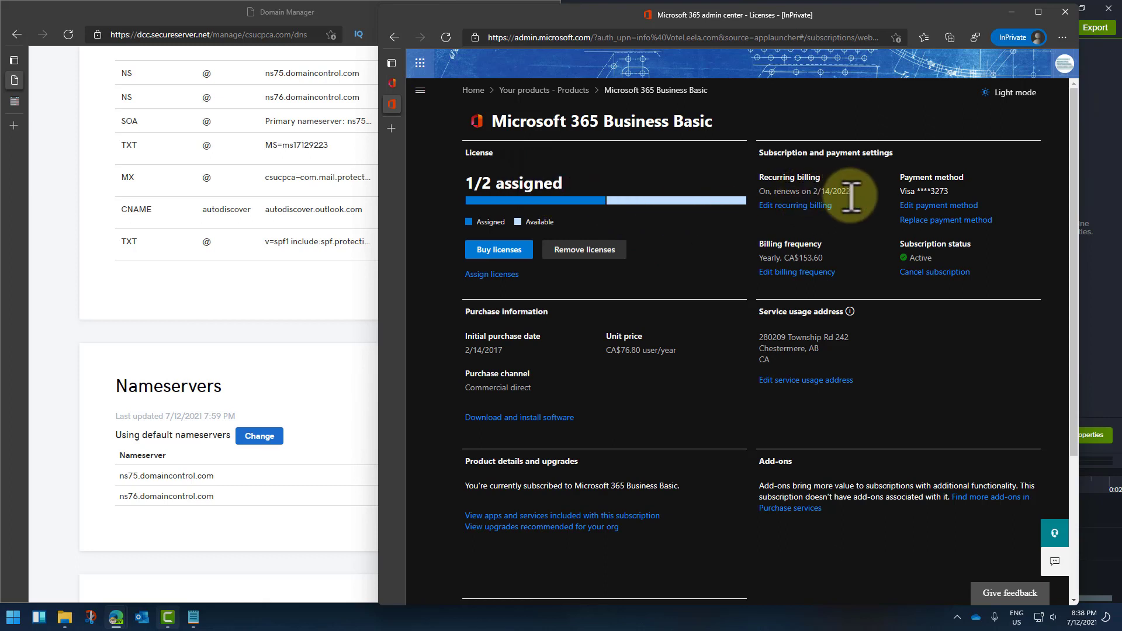
pyautogui.moveTo(945, 191); pyautogui.dragTo(904, 176)
pyautogui.click(891, 195)
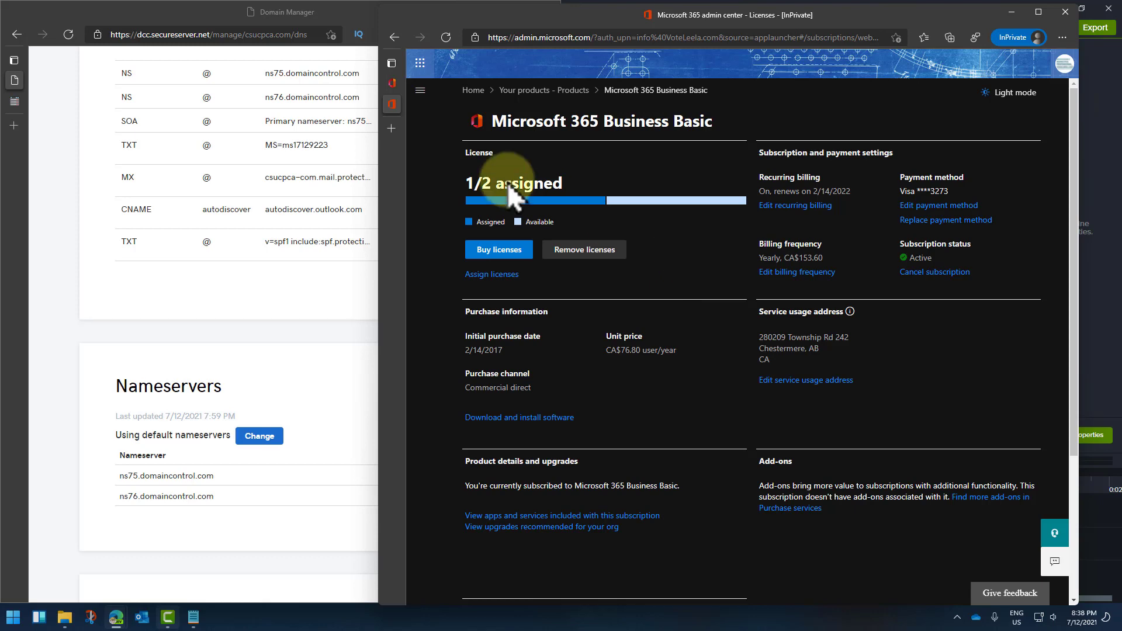
pyautogui.press('super+Up')
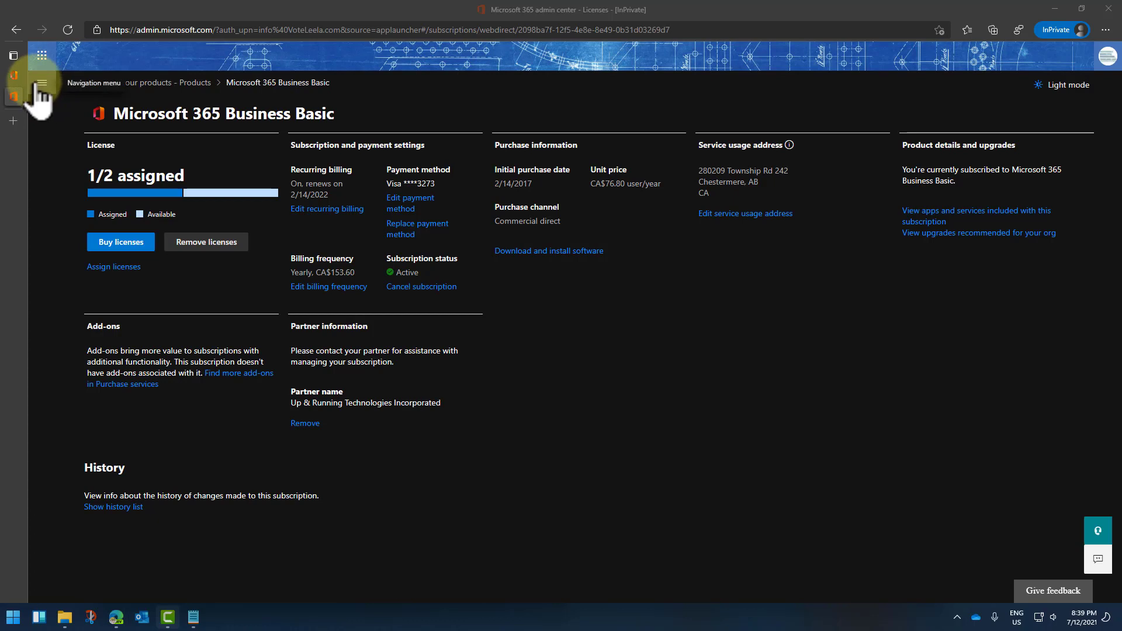
pyautogui.click(41, 83)
pyautogui.click(63, 131)
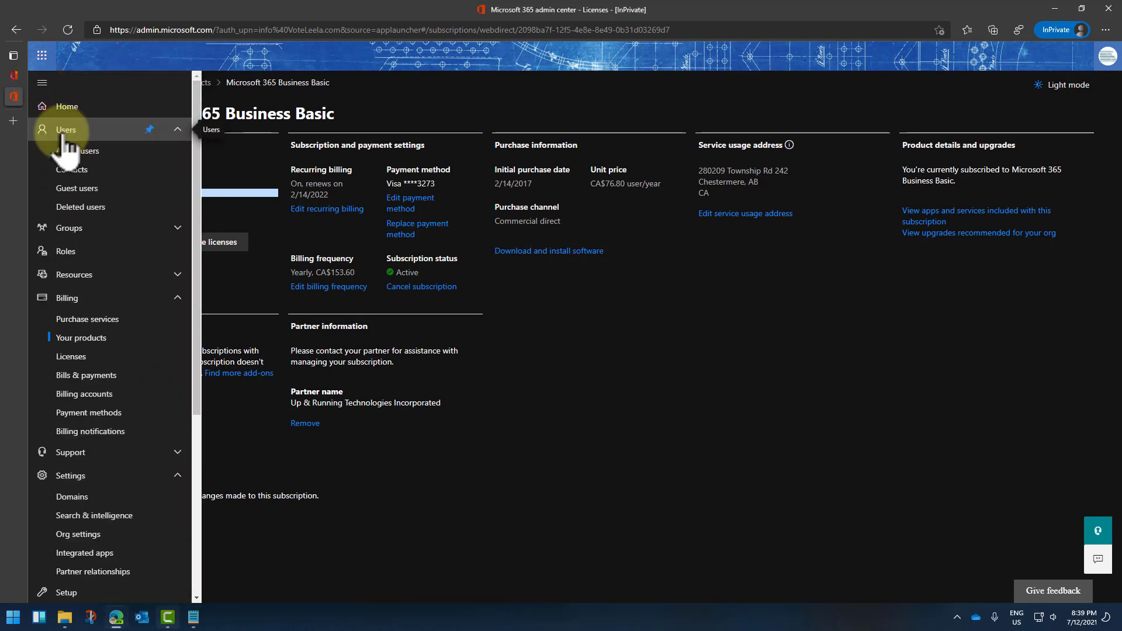
pyautogui.click(74, 153)
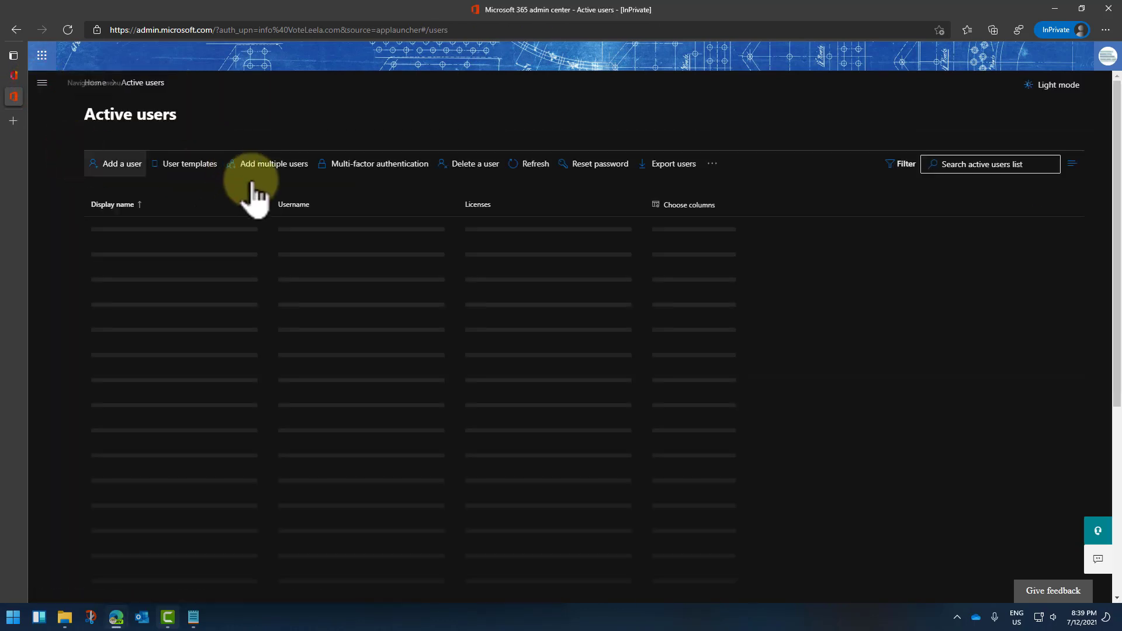
pyautogui.click(114, 166)
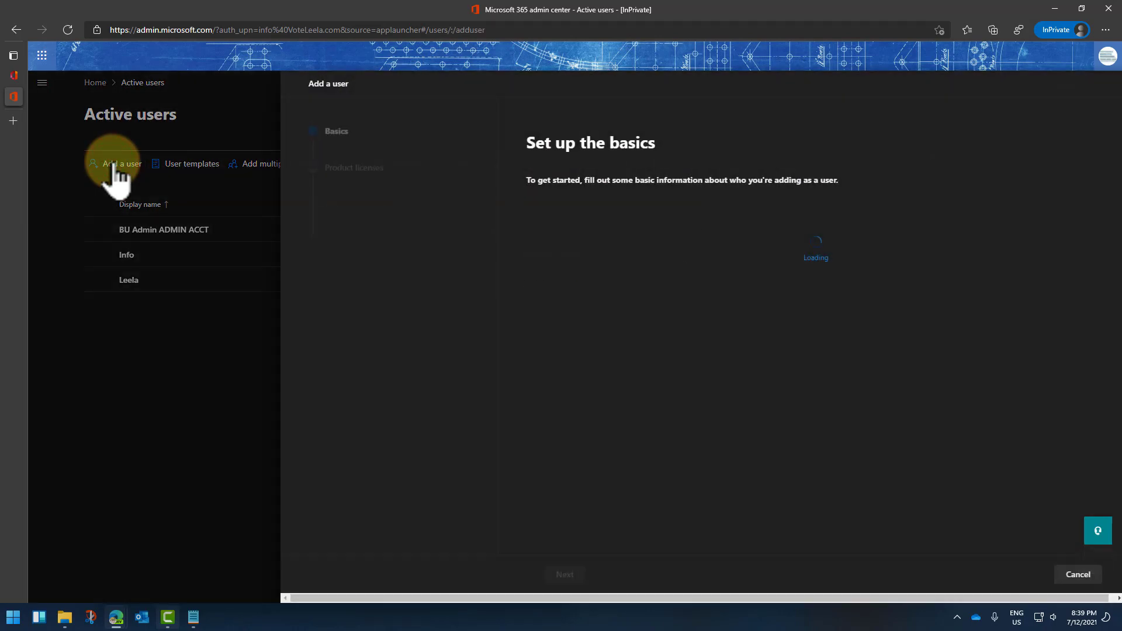
pyautogui.click(596, 251)
pyautogui.write('Office')
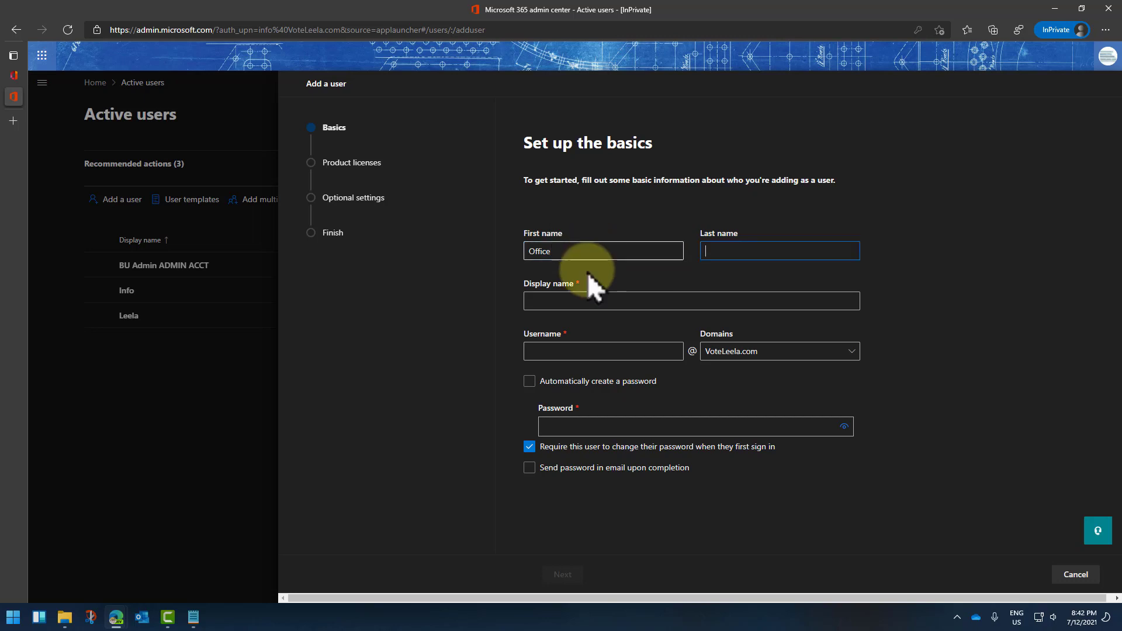
pyautogui.click(569, 300)
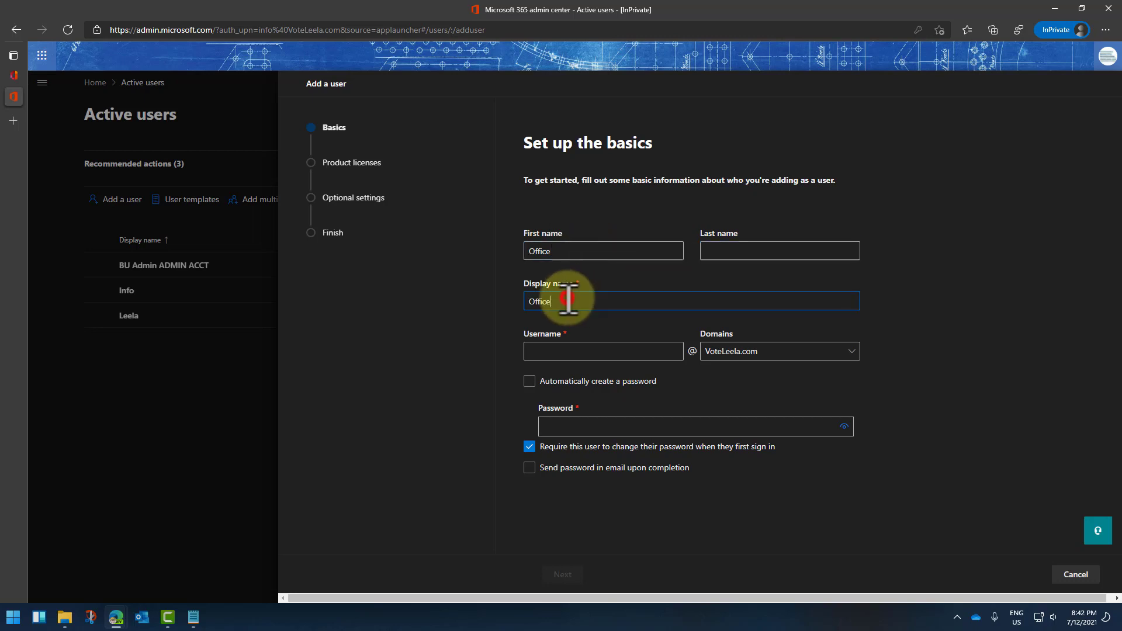
pyautogui.click(567, 352)
pyautogui.write('Office')
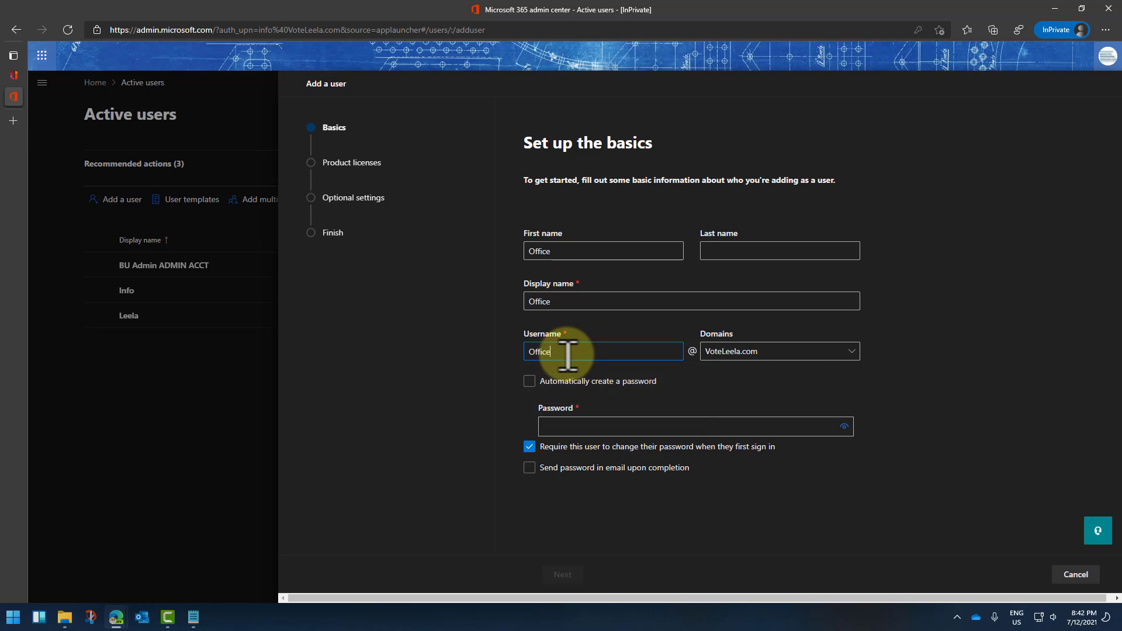
pyautogui.press('Tab')
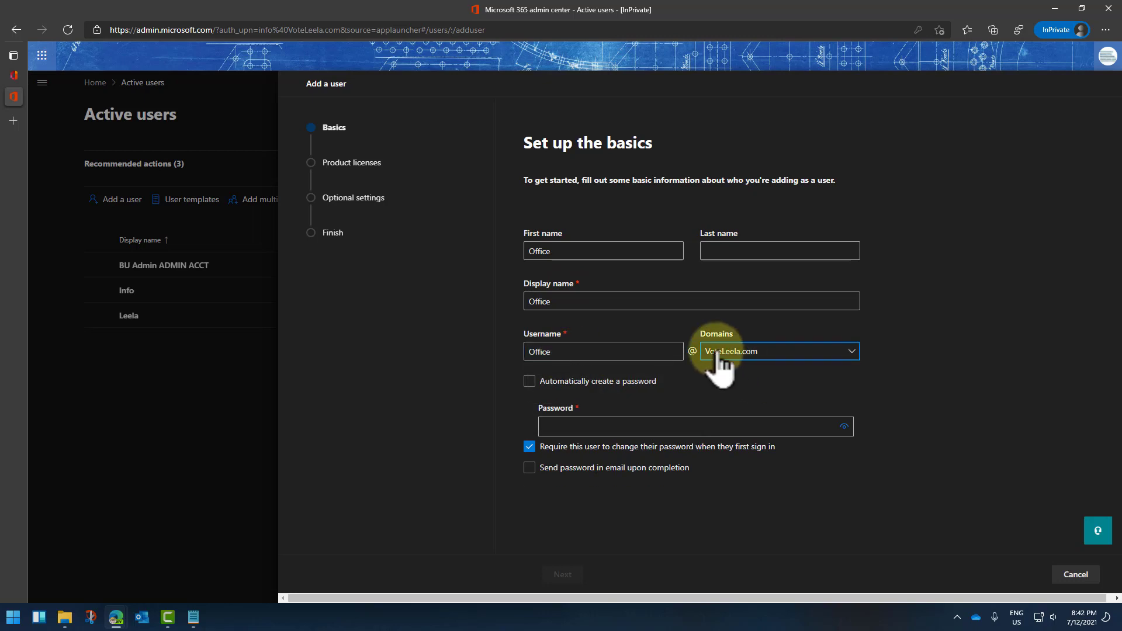
pyautogui.click(736, 351)
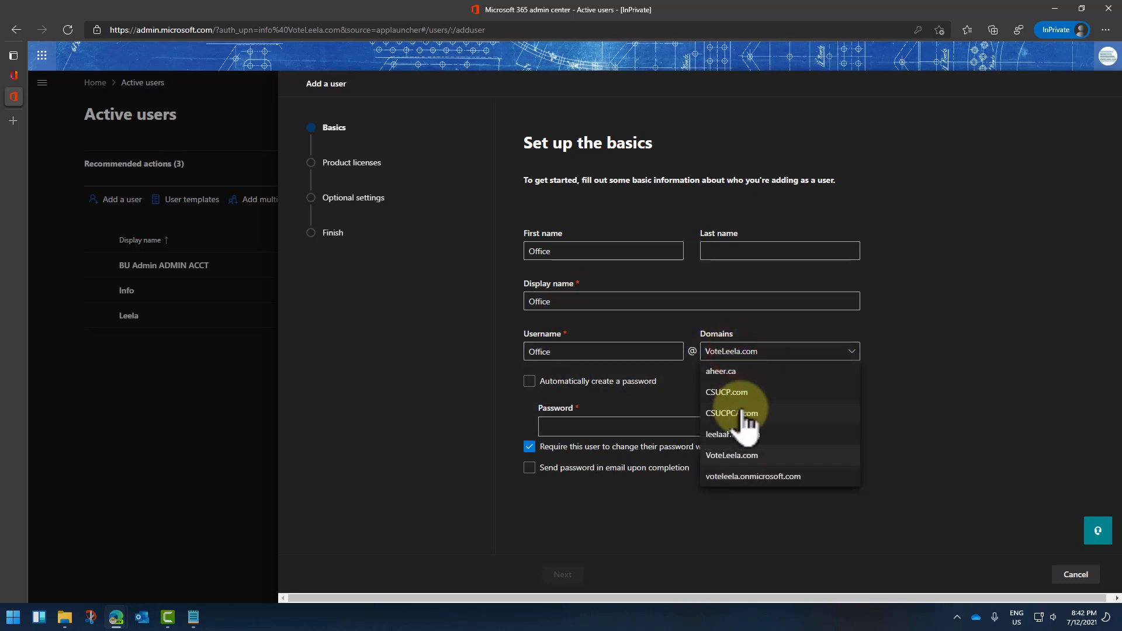
pyautogui.click(739, 390)
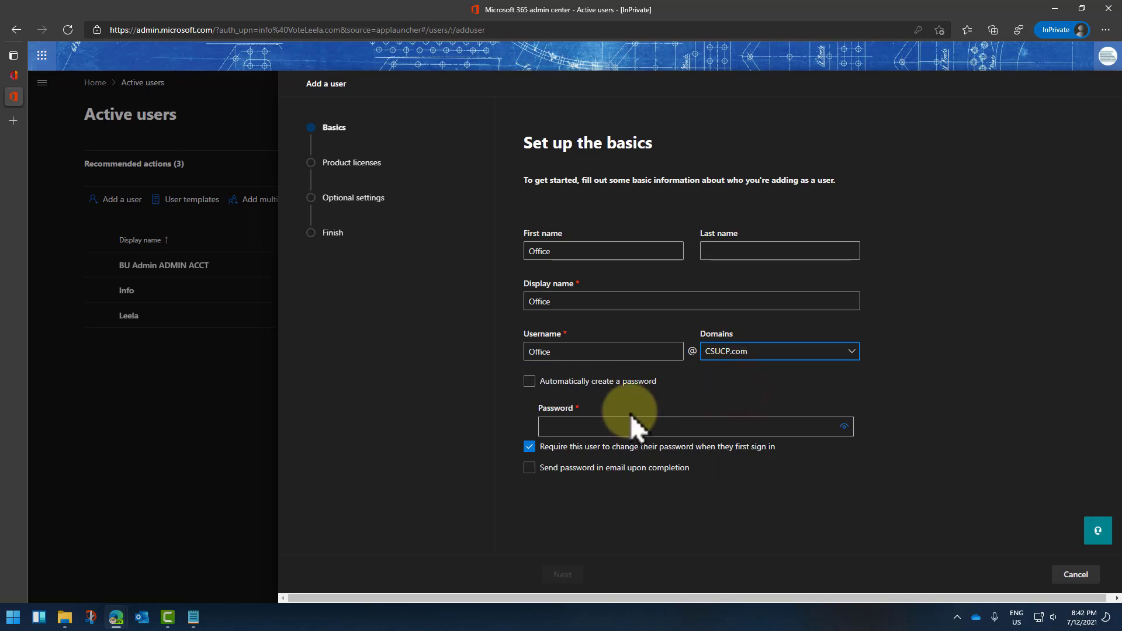
# Step: Set a custom password with no forced change or e-mailed password, then continue to licenses
pyautogui.click(529, 382)
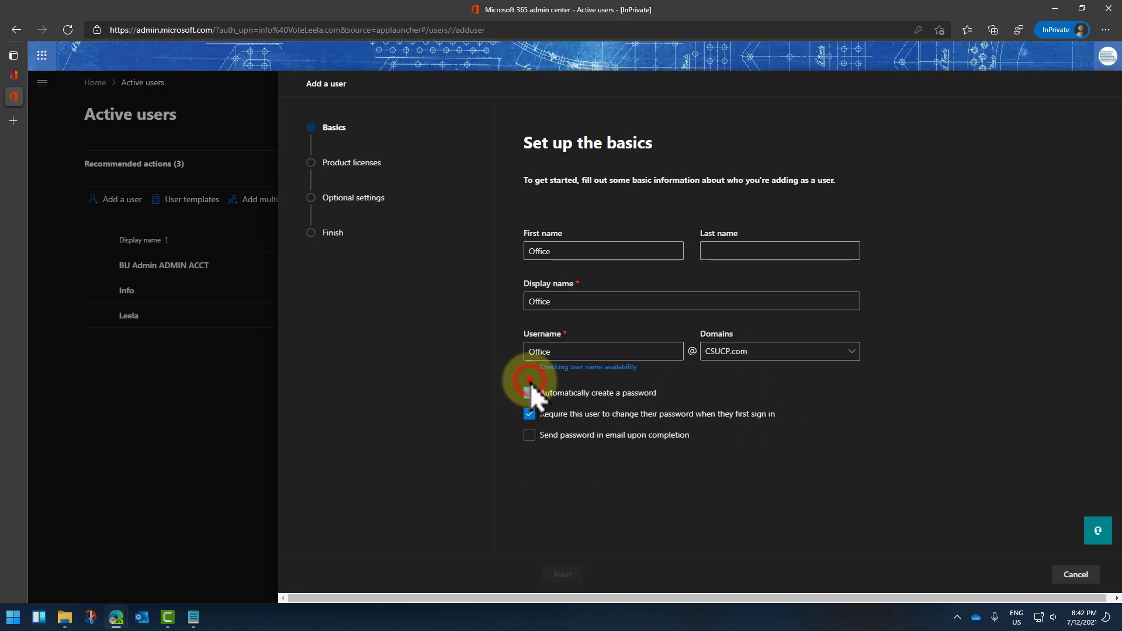
pyautogui.click(529, 382)
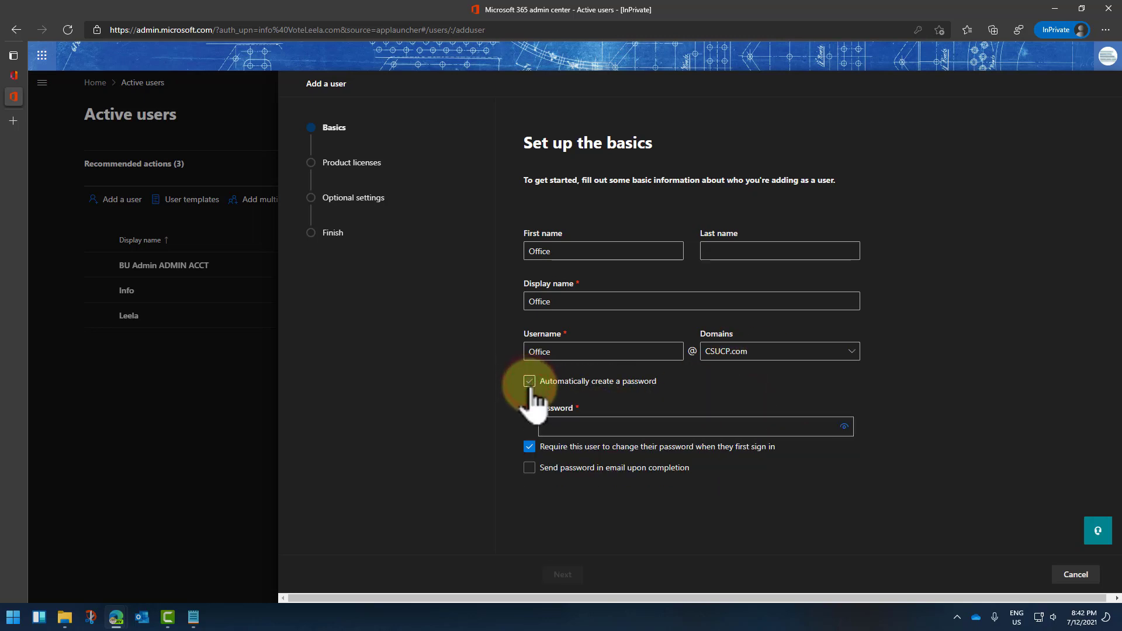
pyautogui.click(547, 421)
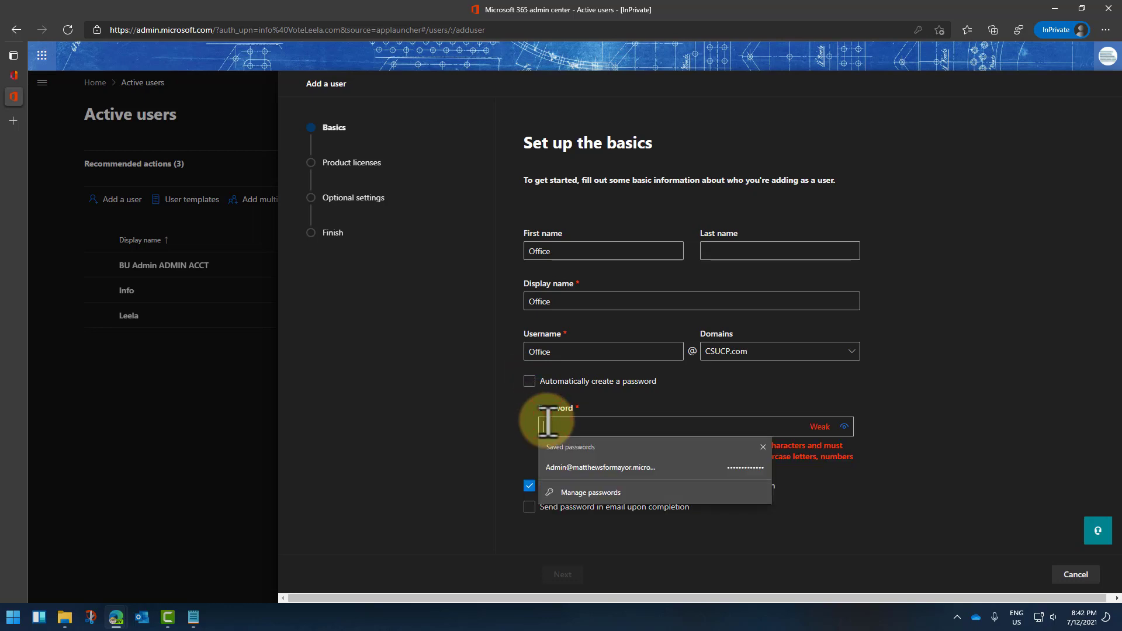
pyautogui.write('•')
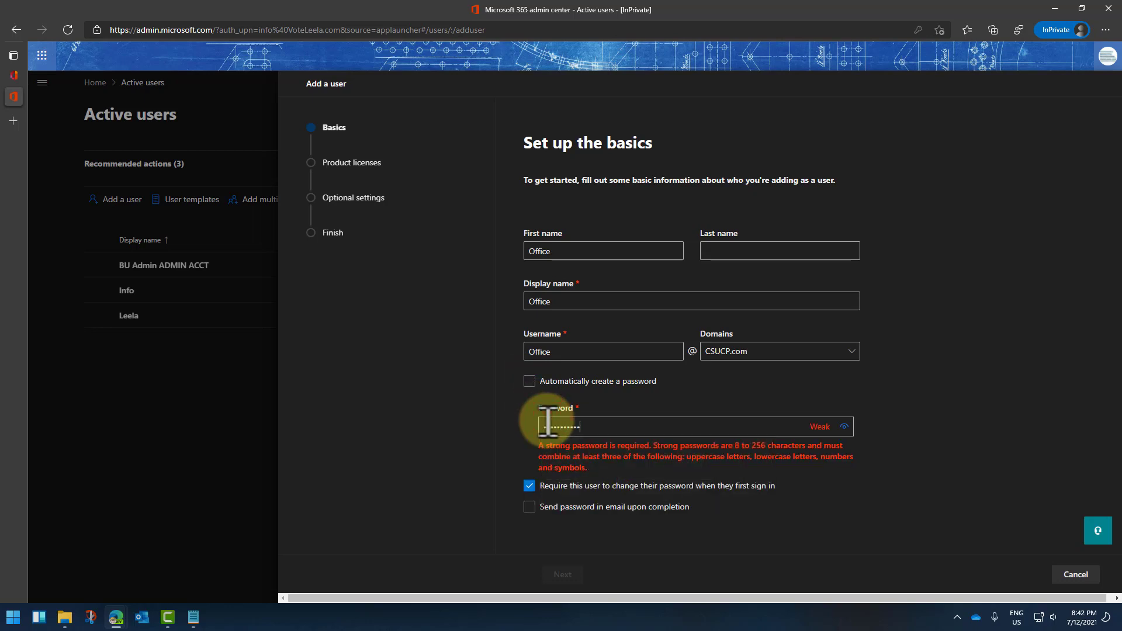
pyautogui.write('••')
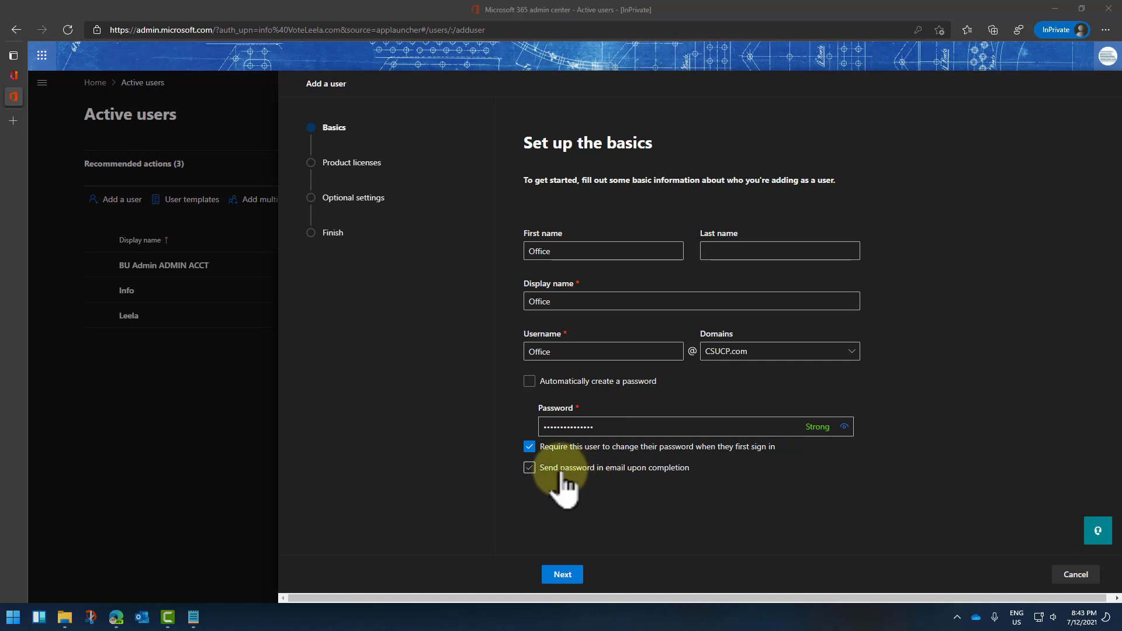
pyautogui.click(666, 477)
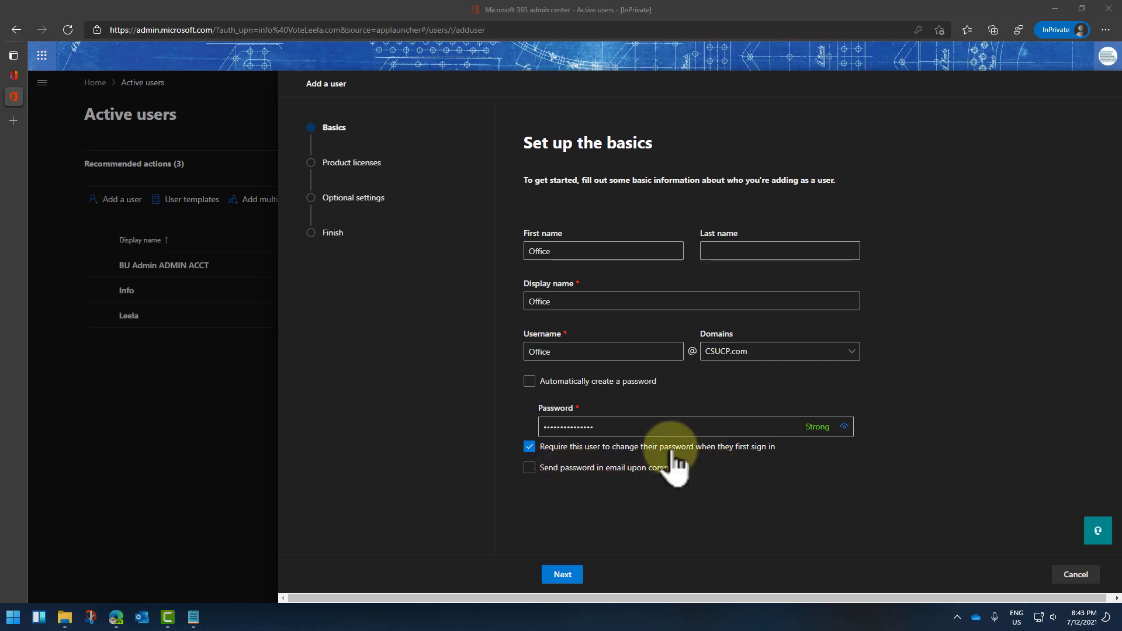
pyautogui.click(529, 446)
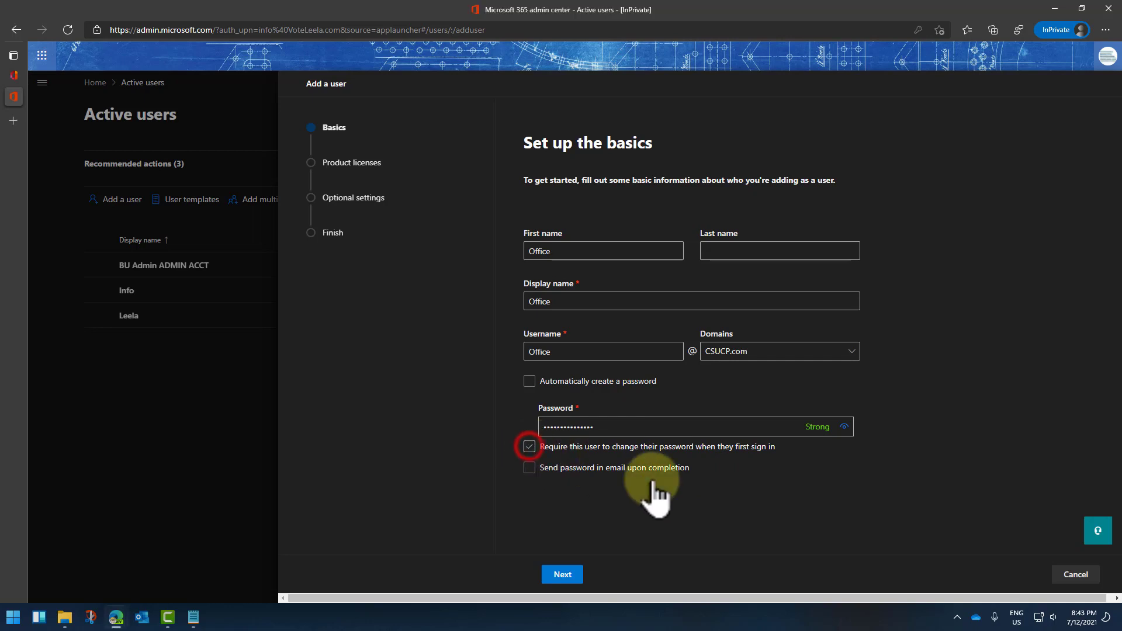
pyautogui.click(581, 468)
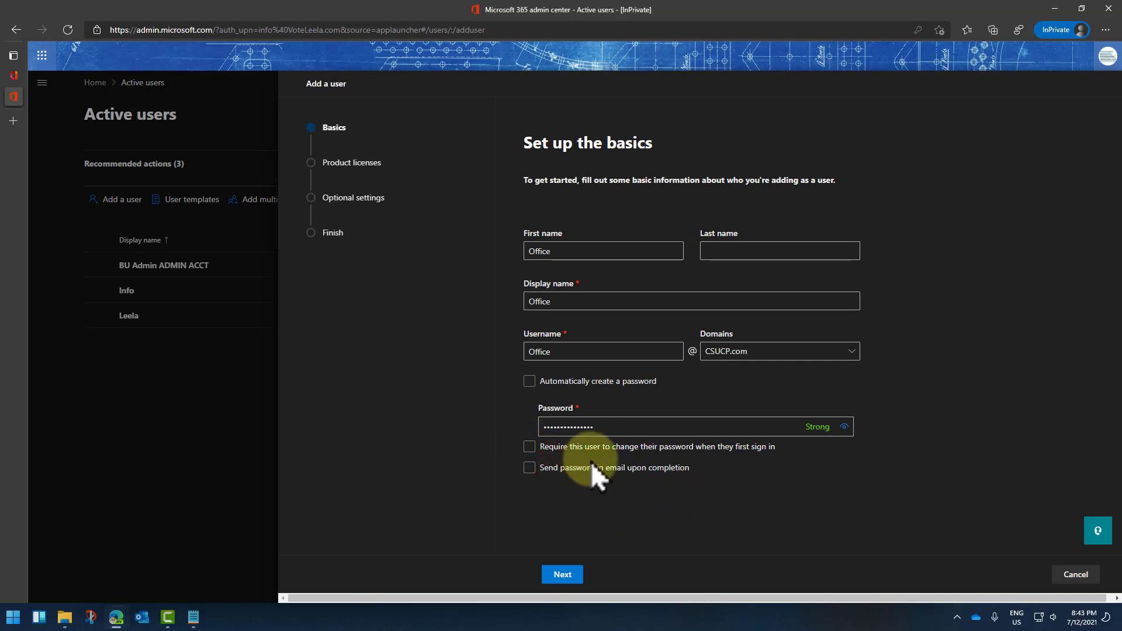
pyautogui.click(563, 575)
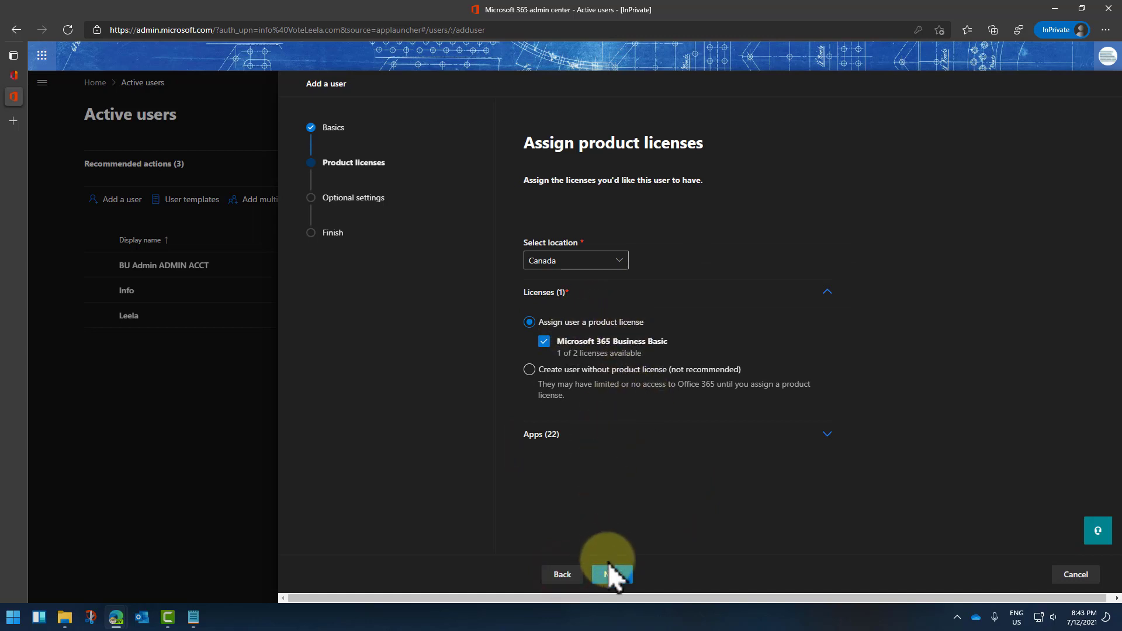
# Step: Keep the Microsoft 365 Business Basic licence and skip past the optional roles and profile settings
pyautogui.click(620, 577)
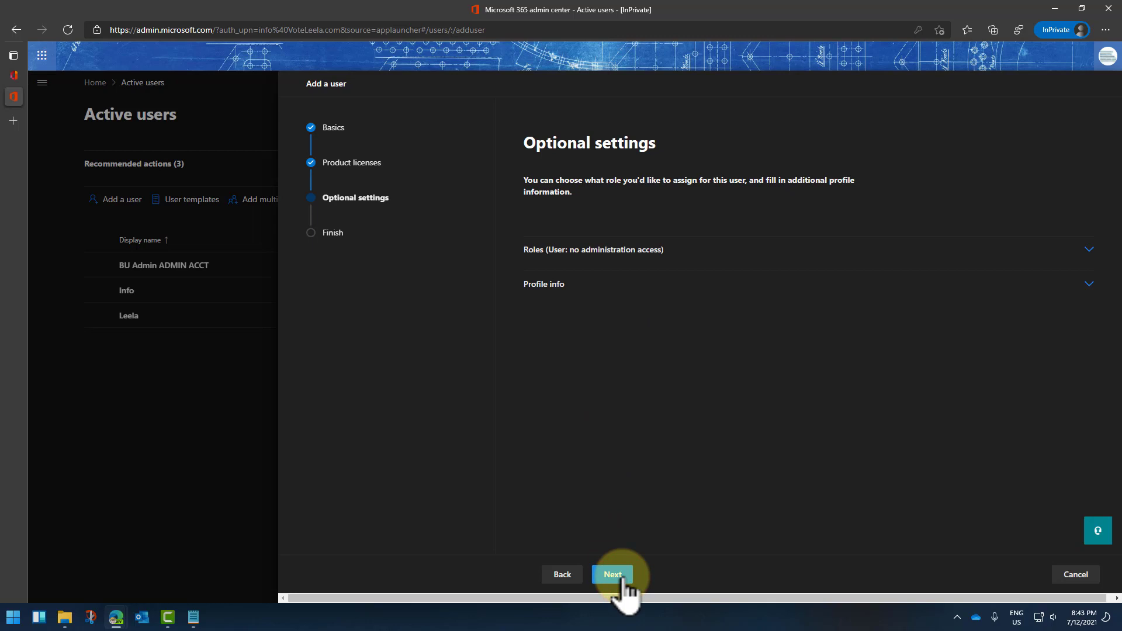
pyautogui.click(1089, 249)
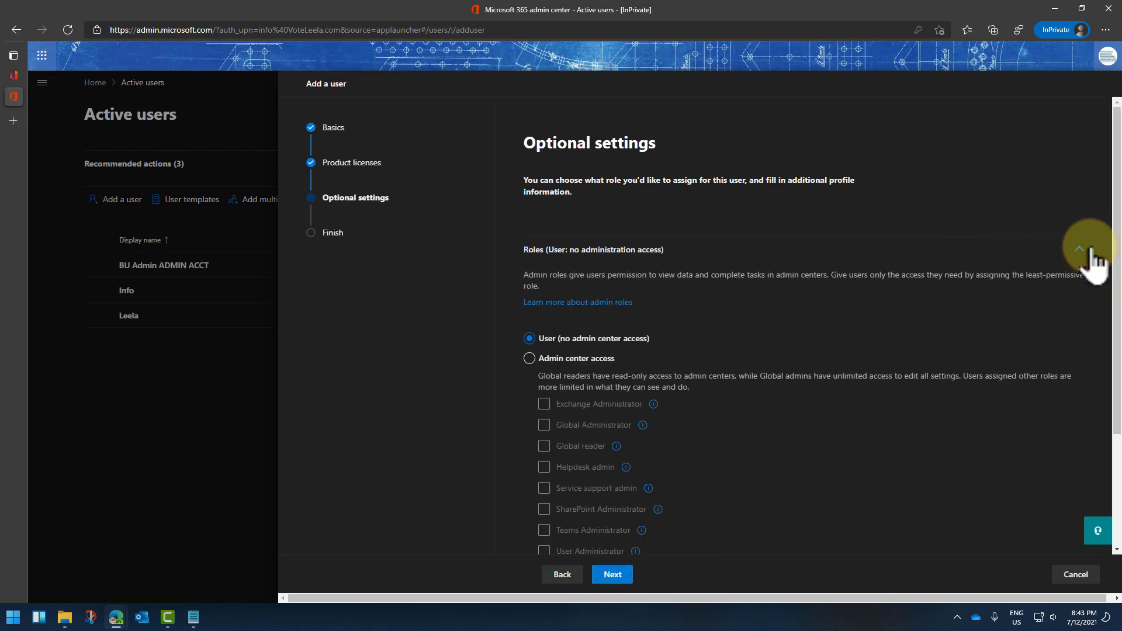
pyautogui.click(1080, 249)
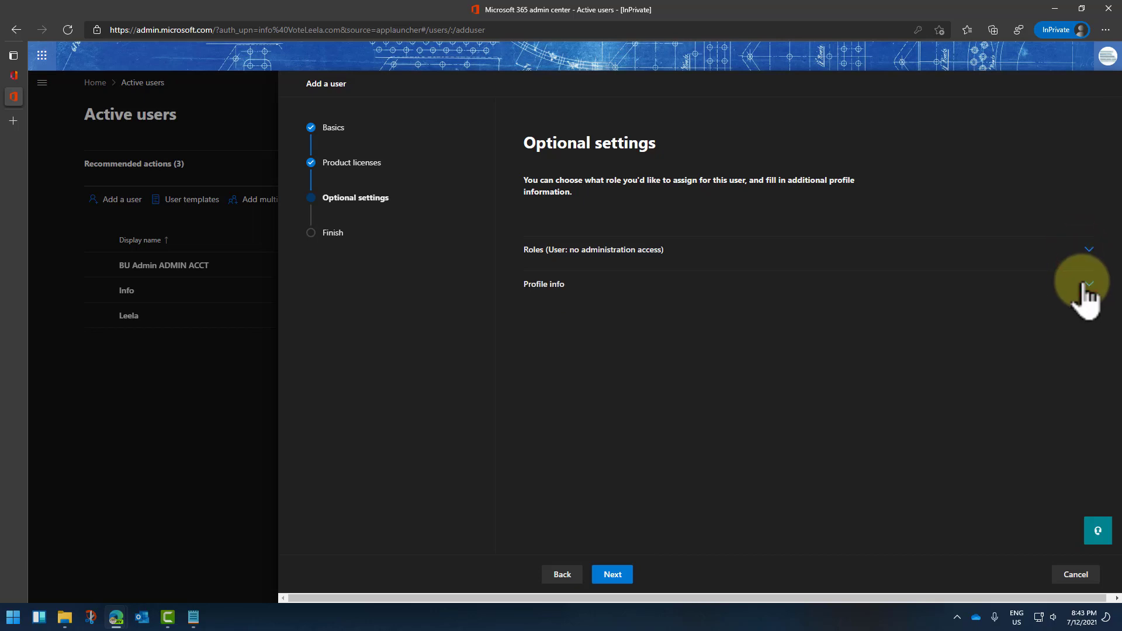
pyautogui.click(1085, 292)
pyautogui.scroll(-3, 1088, 296)
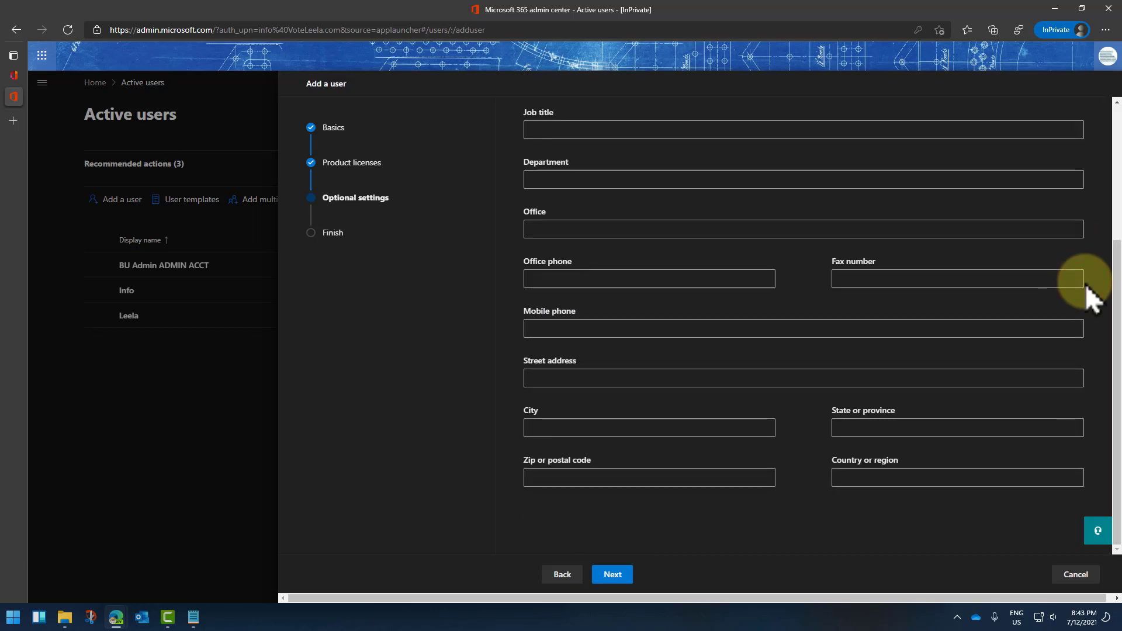
pyautogui.scroll(2, 1088, 295)
pyautogui.scroll(-1, 1088, 295)
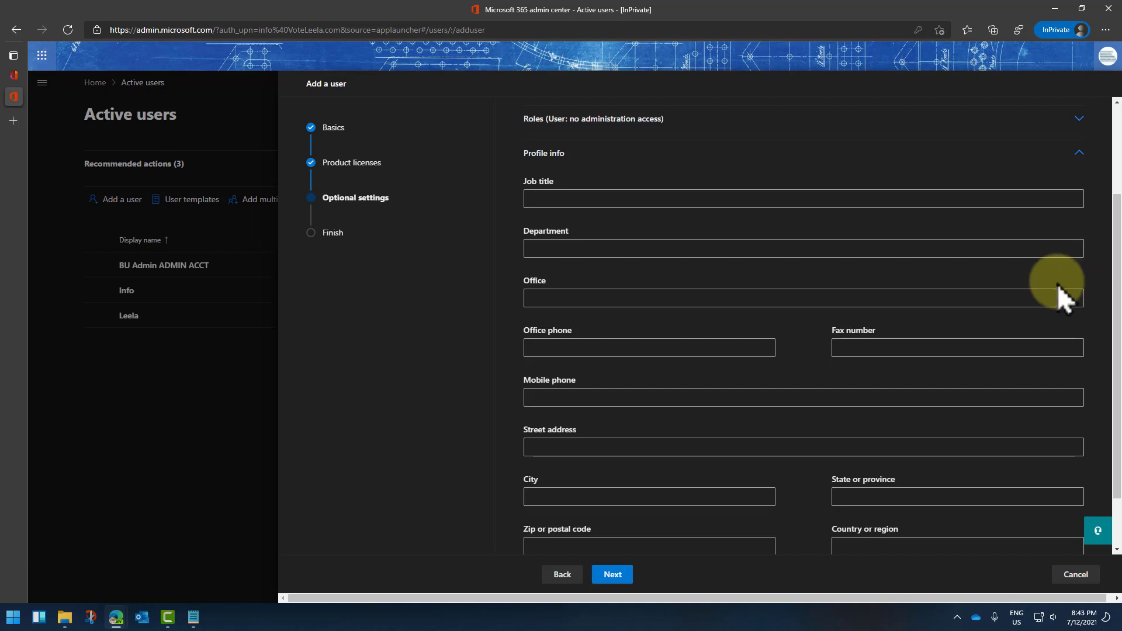
pyautogui.scroll(1, 939, 253)
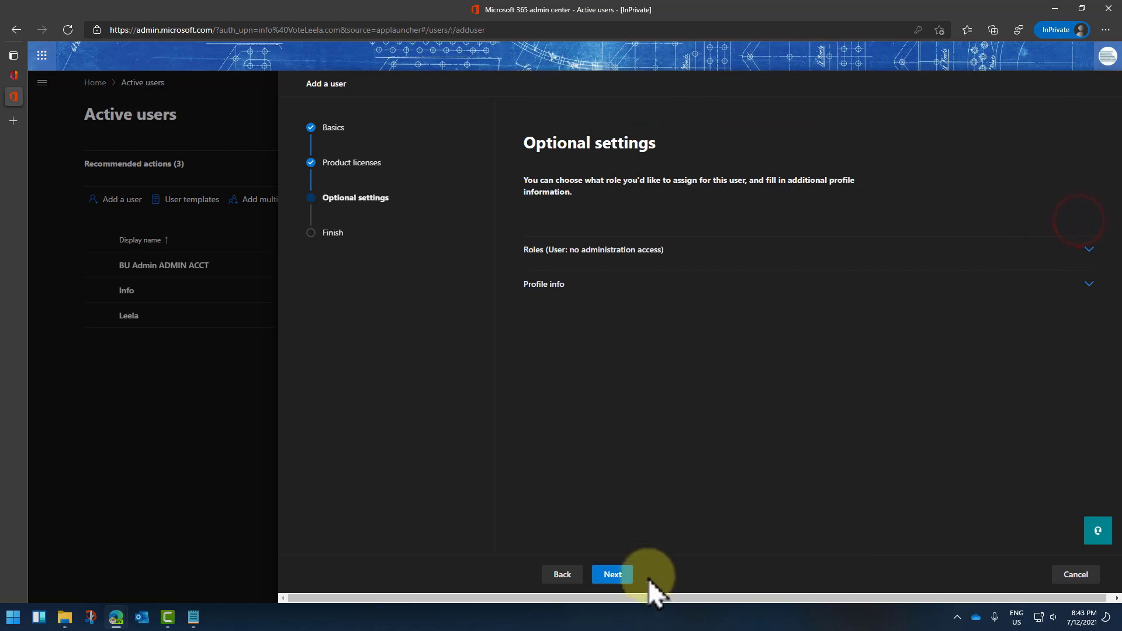
pyautogui.click(623, 583)
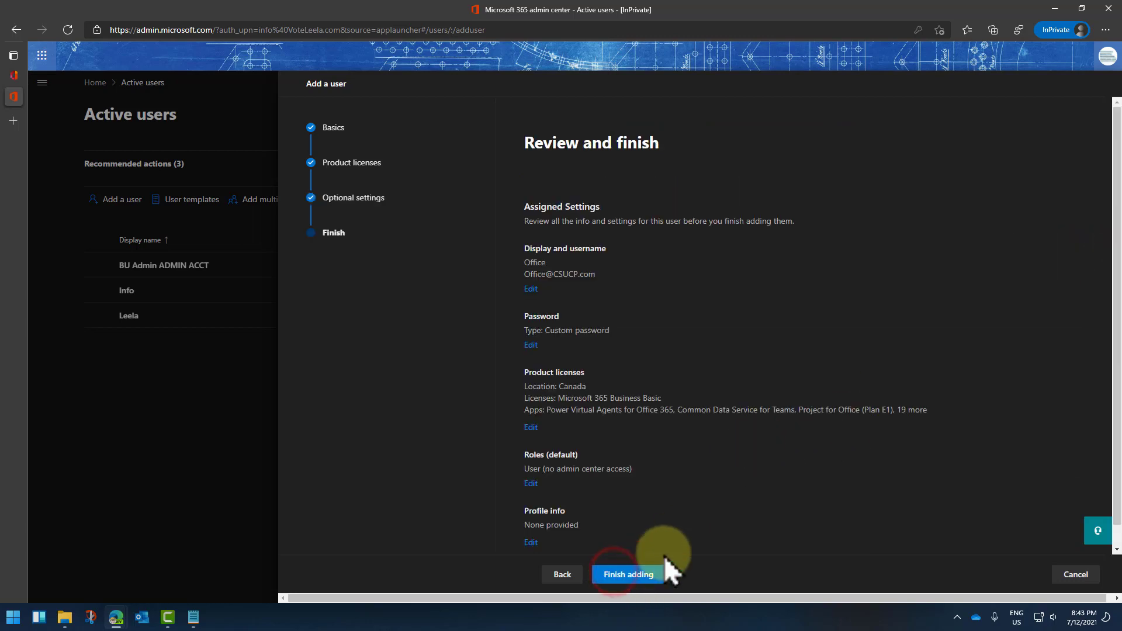
pyautogui.tripleClick(602, 275)
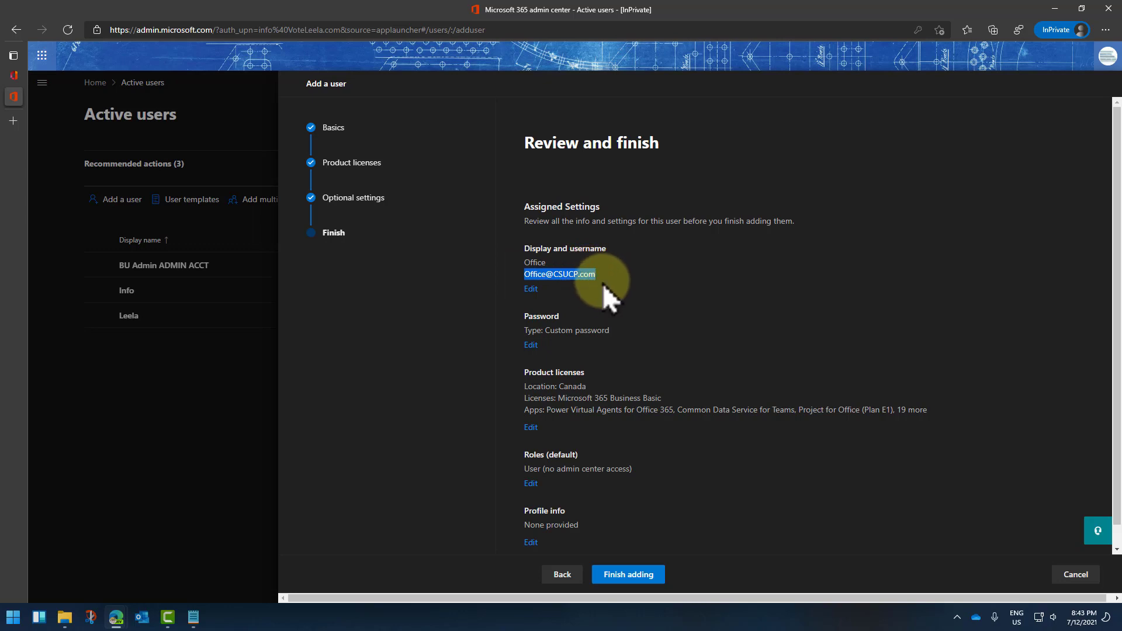
pyautogui.click(602, 282)
pyautogui.moveTo(601, 275); pyautogui.dragTo(519, 277)
pyautogui.click(531, 275)
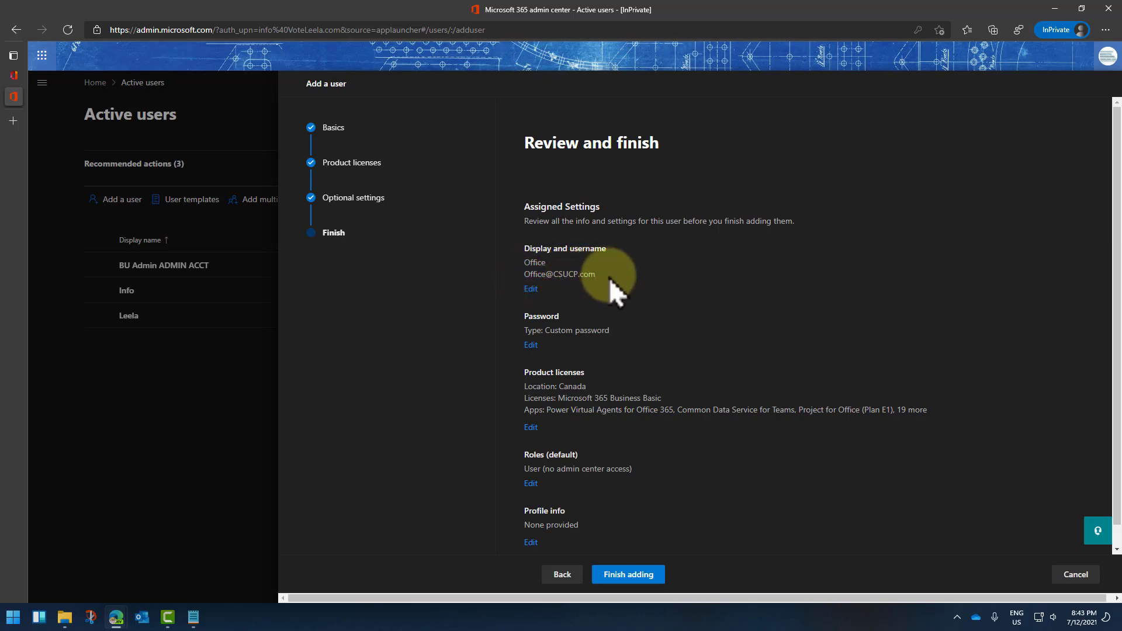
pyautogui.scroll(-1, 646, 523)
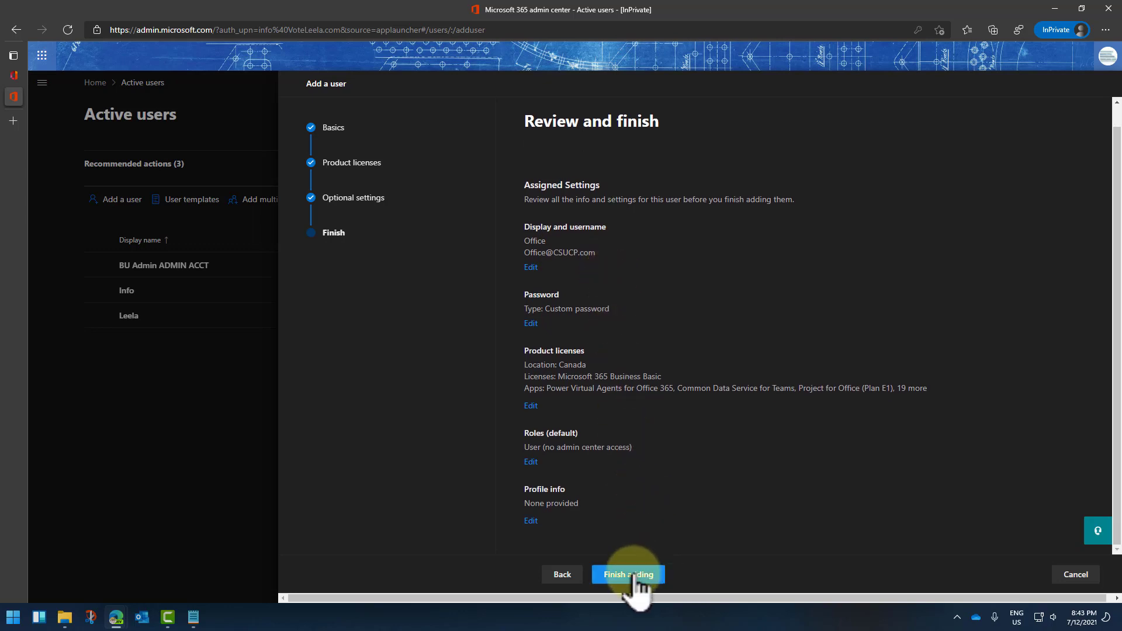
pyautogui.click(634, 575)
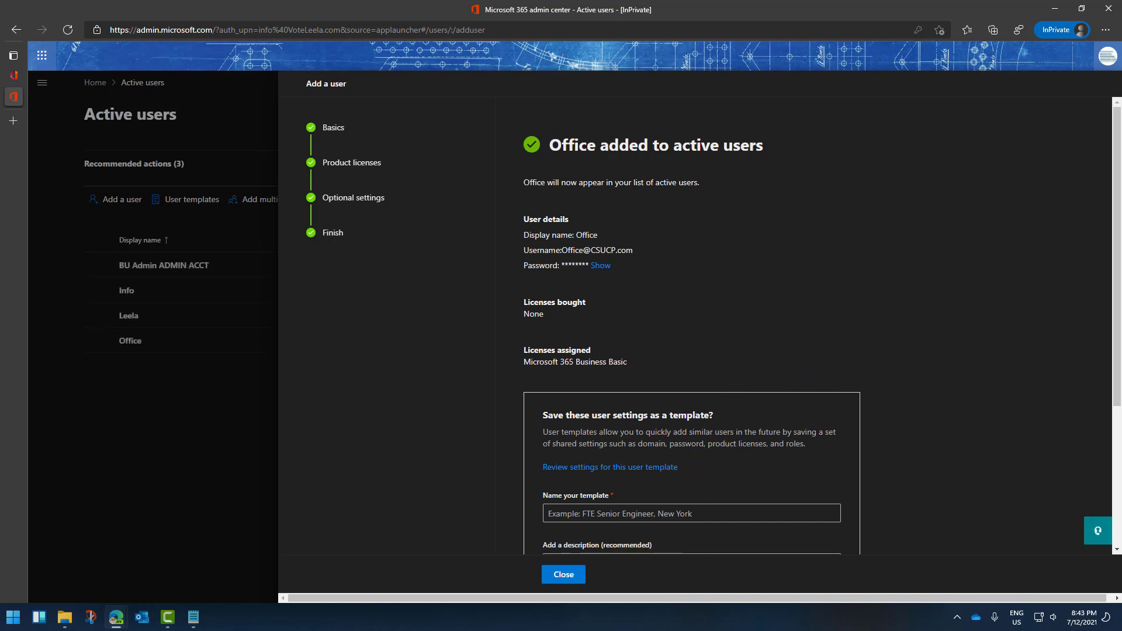
pyautogui.scroll(-3, 682, 508)
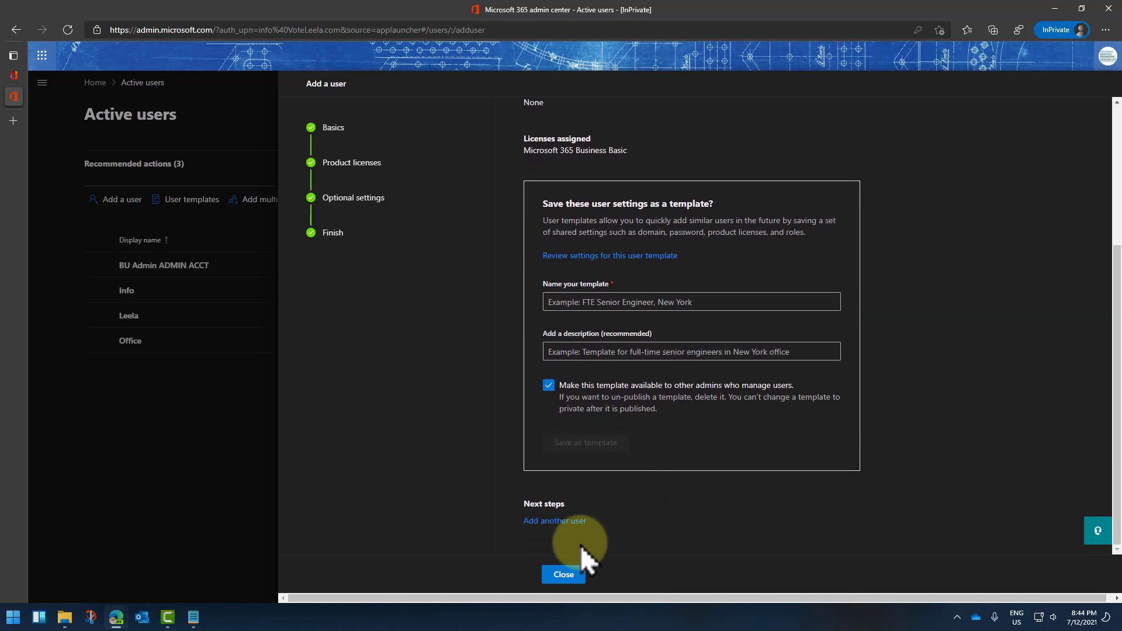
pyautogui.click(563, 575)
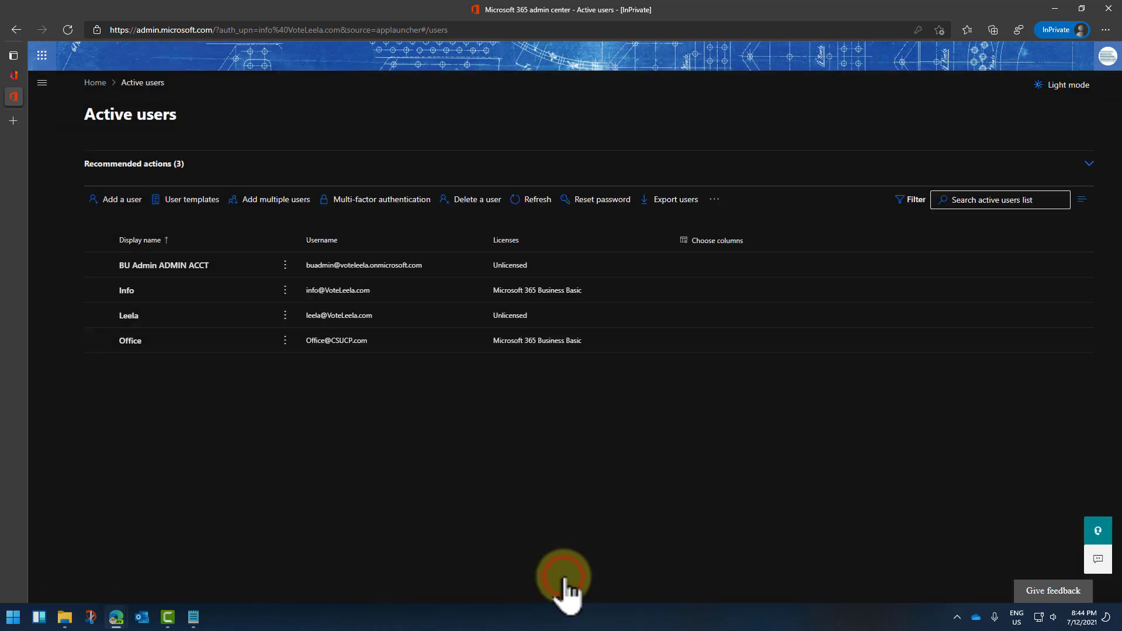
# Step: Open Exchange from the Admin centers list in the navigation menu
pyautogui.click(42, 83)
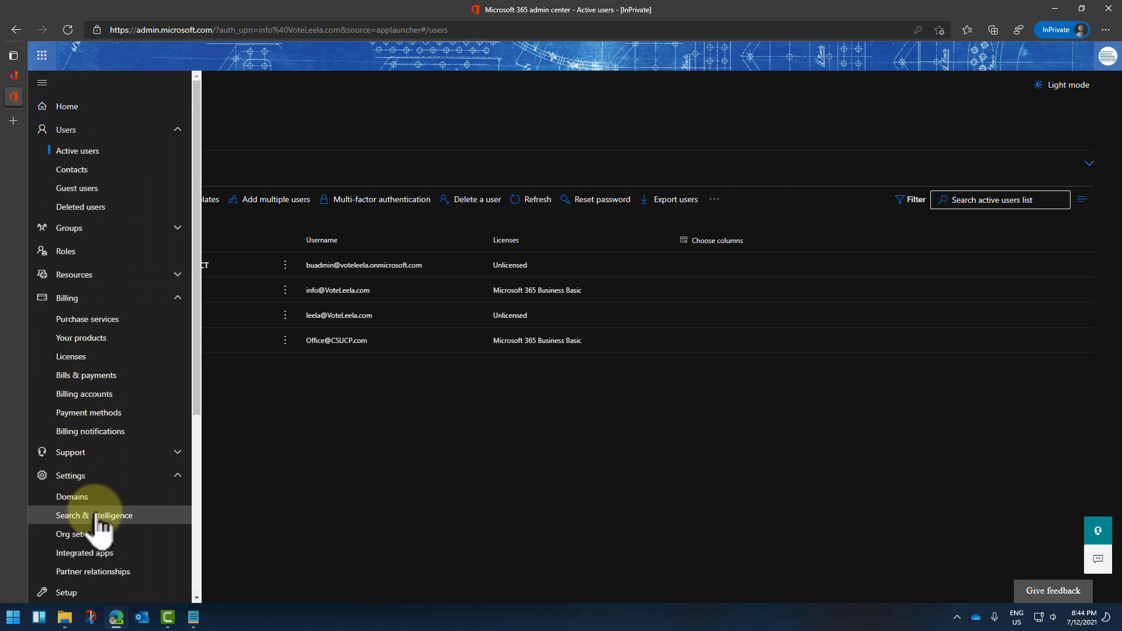
pyautogui.scroll(-4, 125, 465)
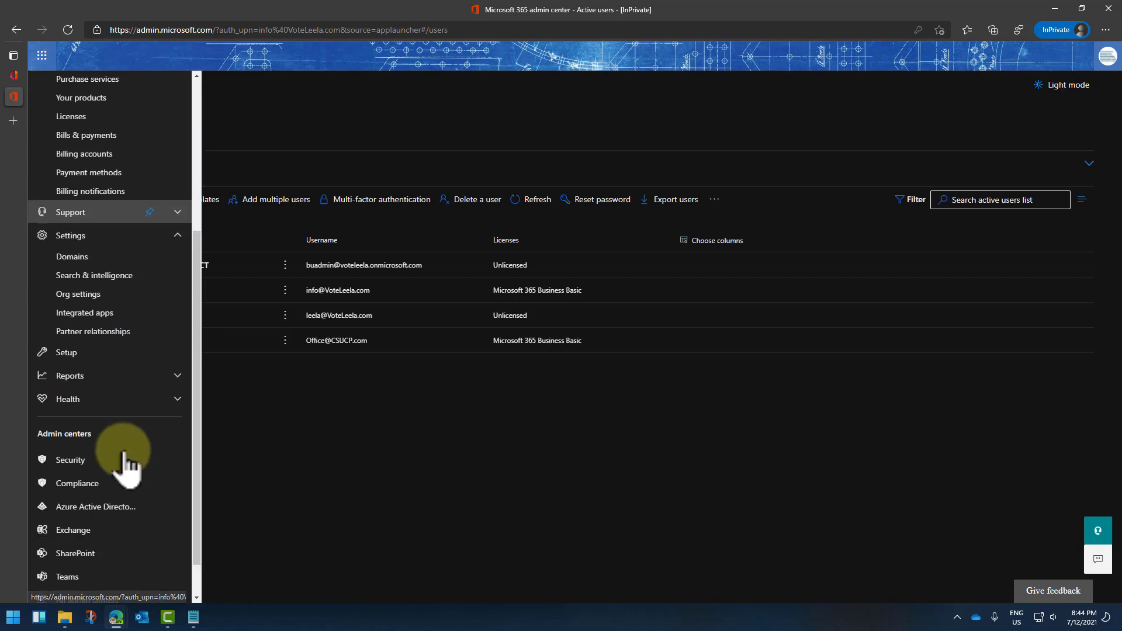
pyautogui.click(83, 485)
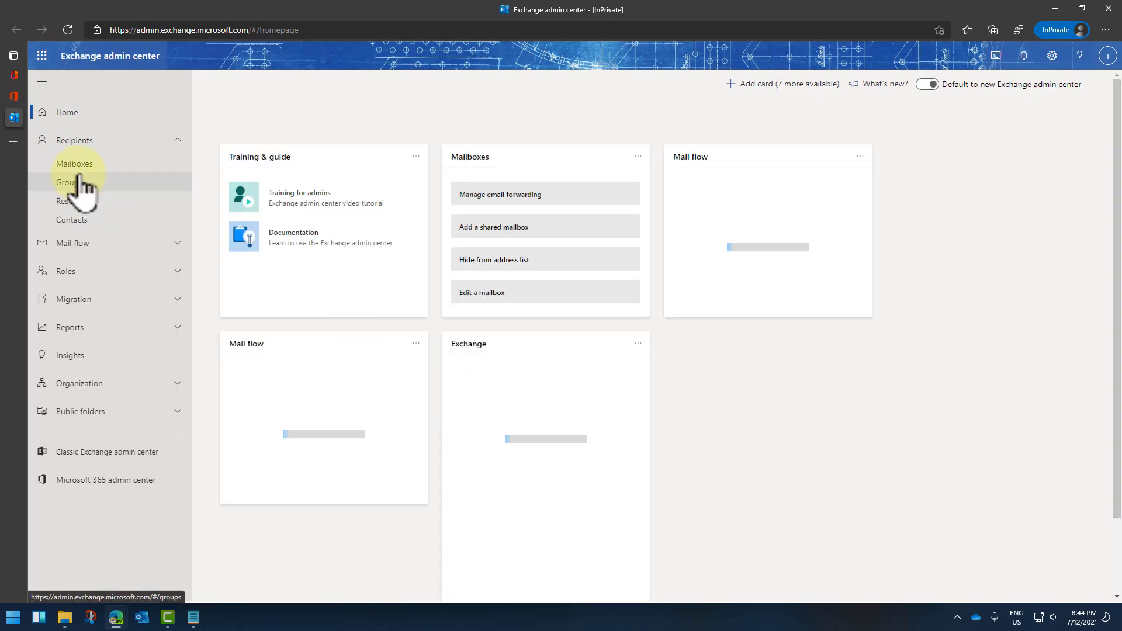
# Step: Reload the Recipients > Mailboxes list until Office appears, then open the Office mailbox
pyautogui.click(77, 167)
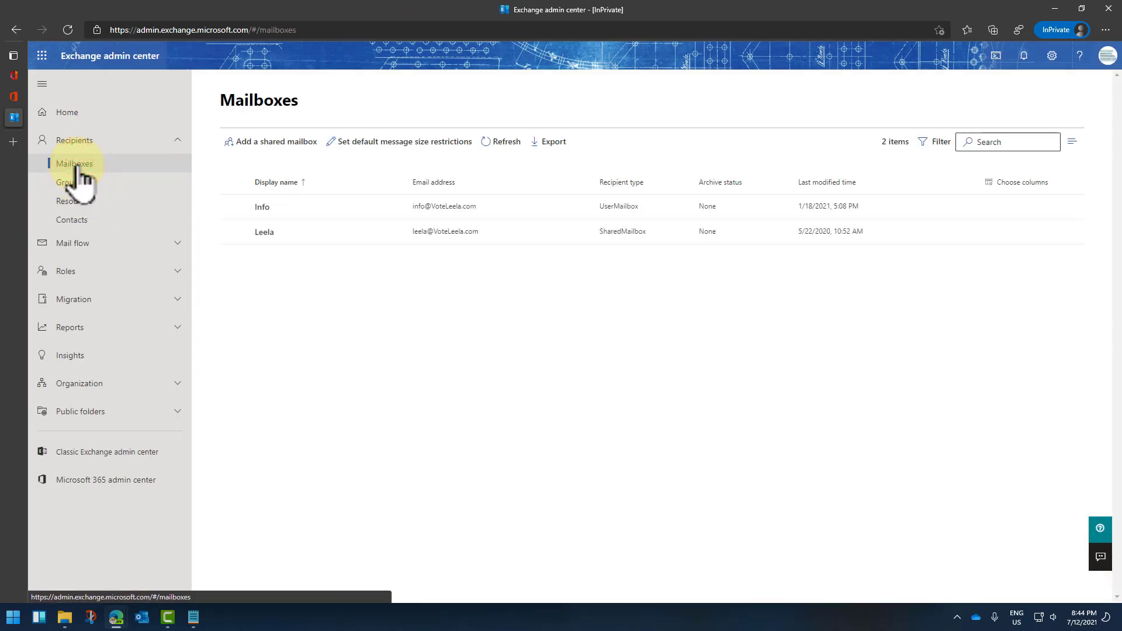
pyautogui.click(65, 30)
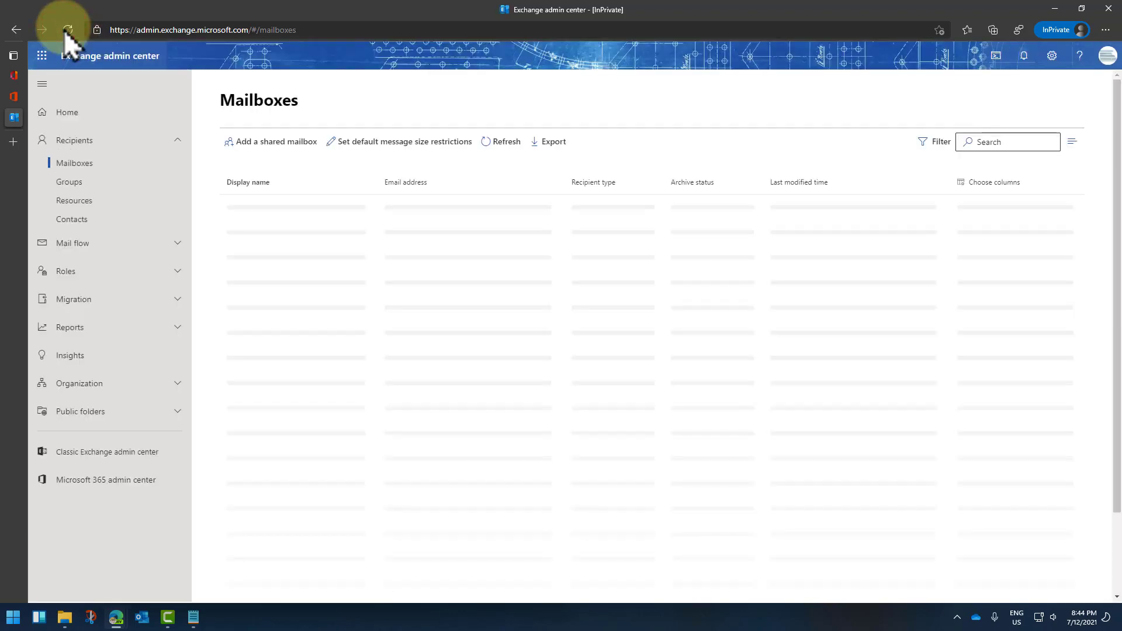
pyautogui.click(69, 30)
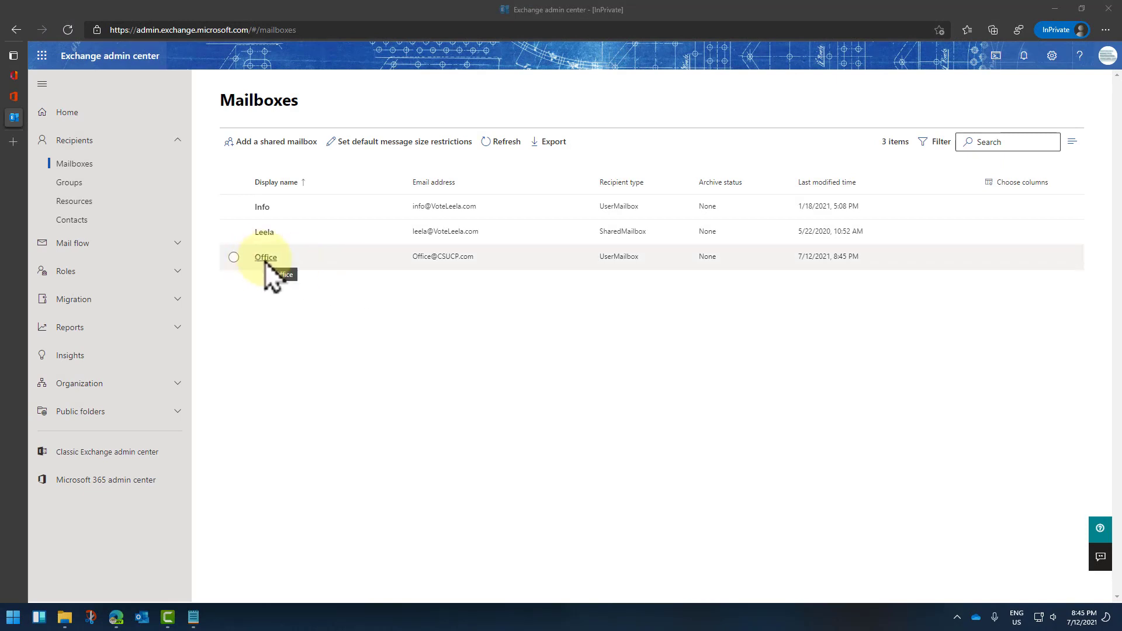
pyautogui.click(65, 25)
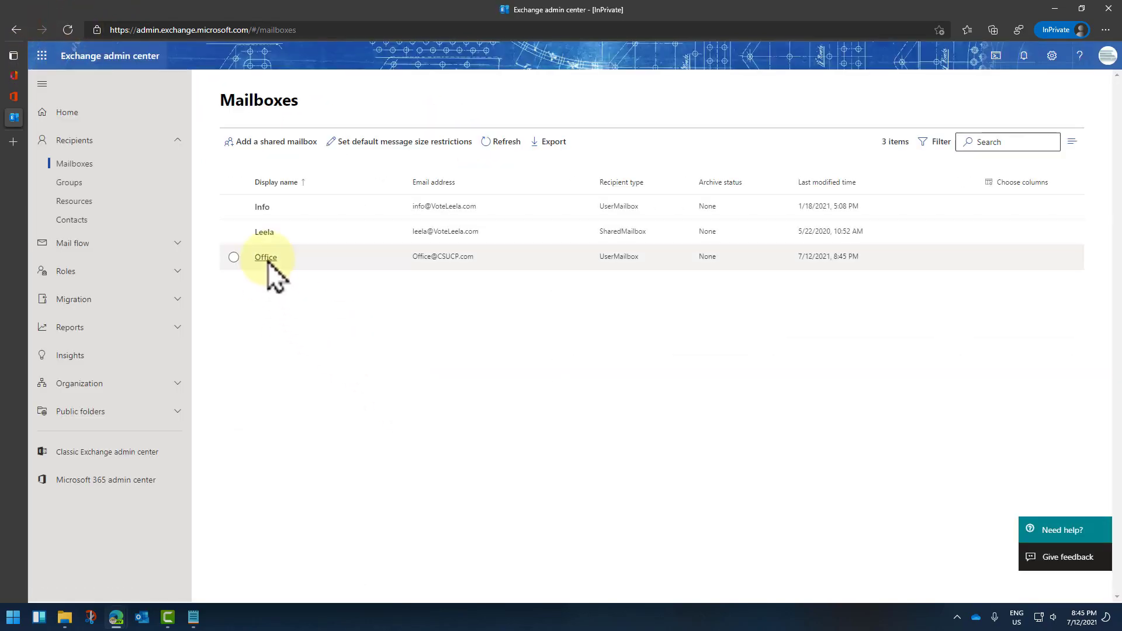
pyautogui.click(267, 257)
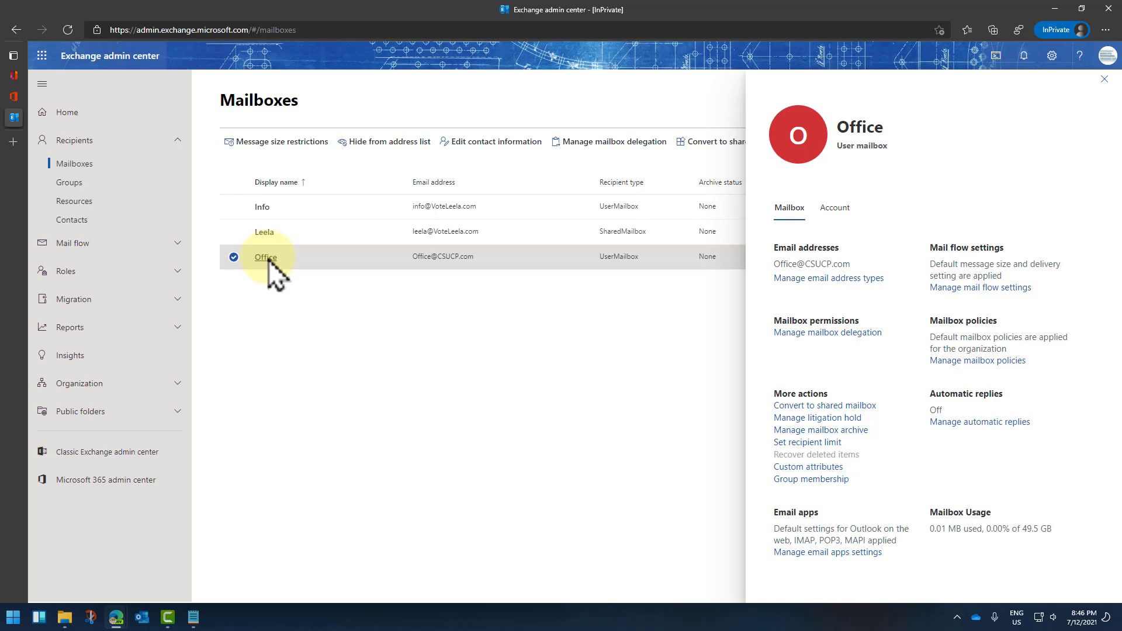
pyautogui.click(823, 278)
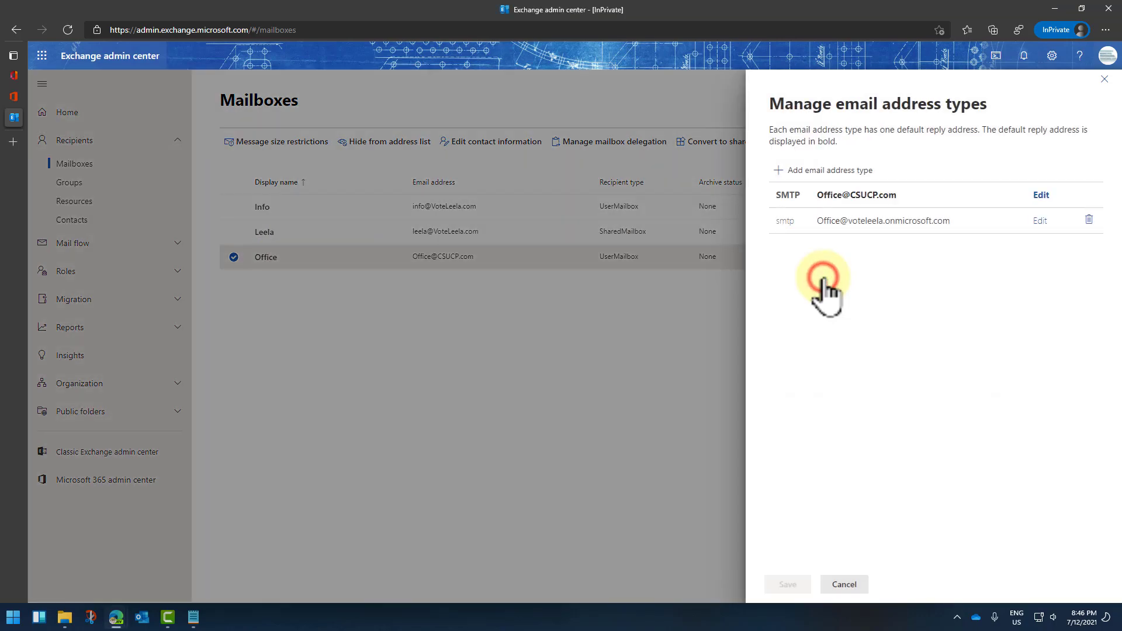
pyautogui.click(779, 170)
pyautogui.click(779, 230)
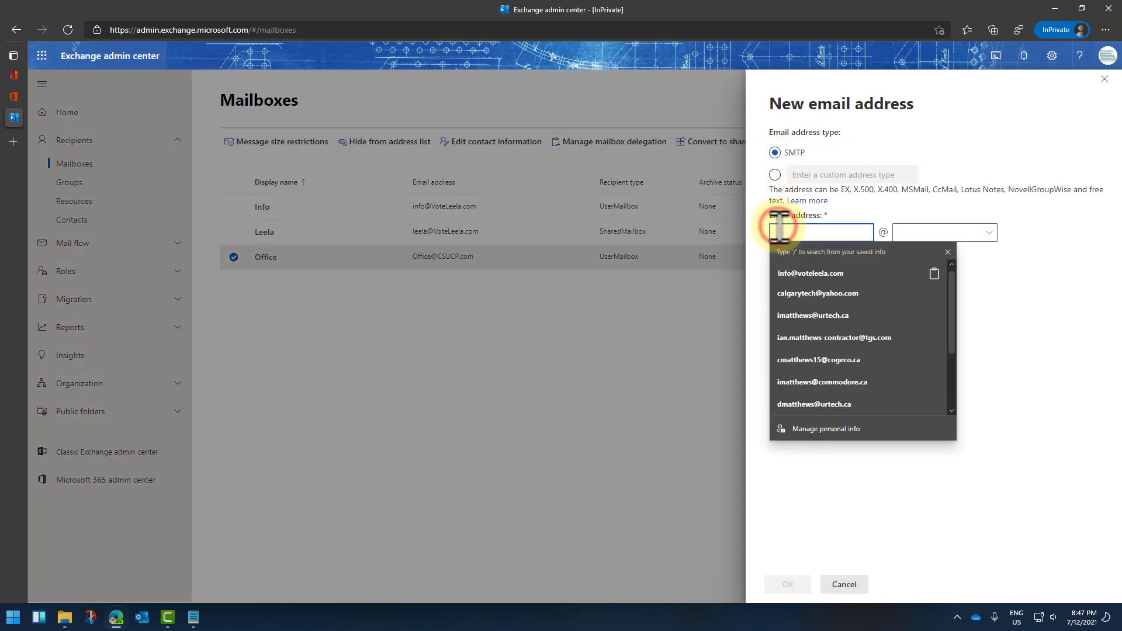
pyautogui.press('Escape')
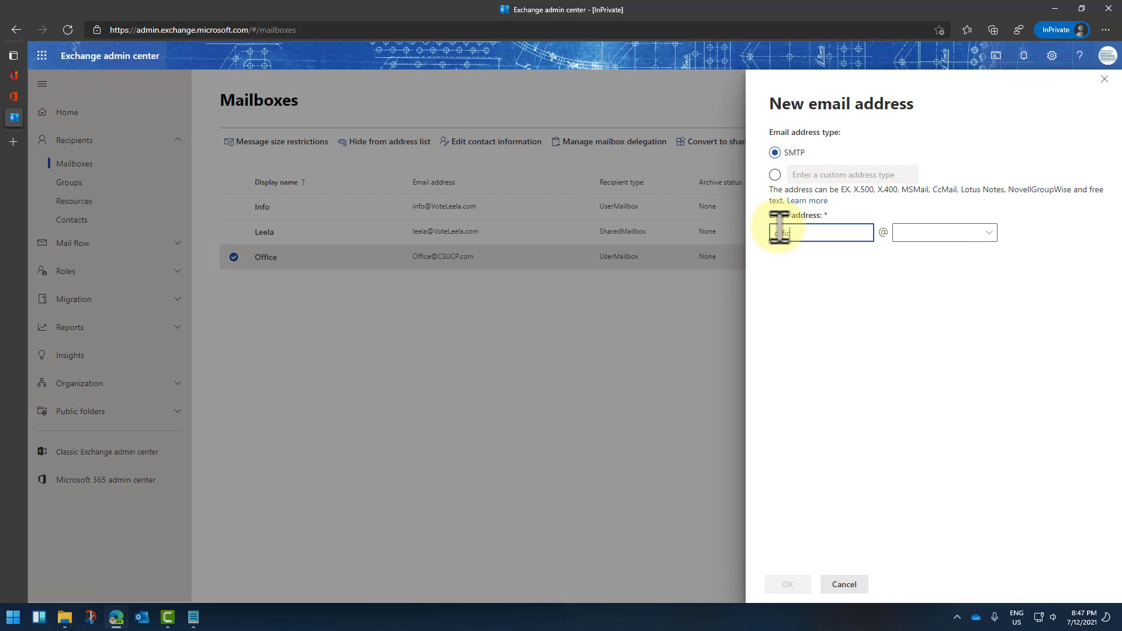
pyautogui.click(929, 234)
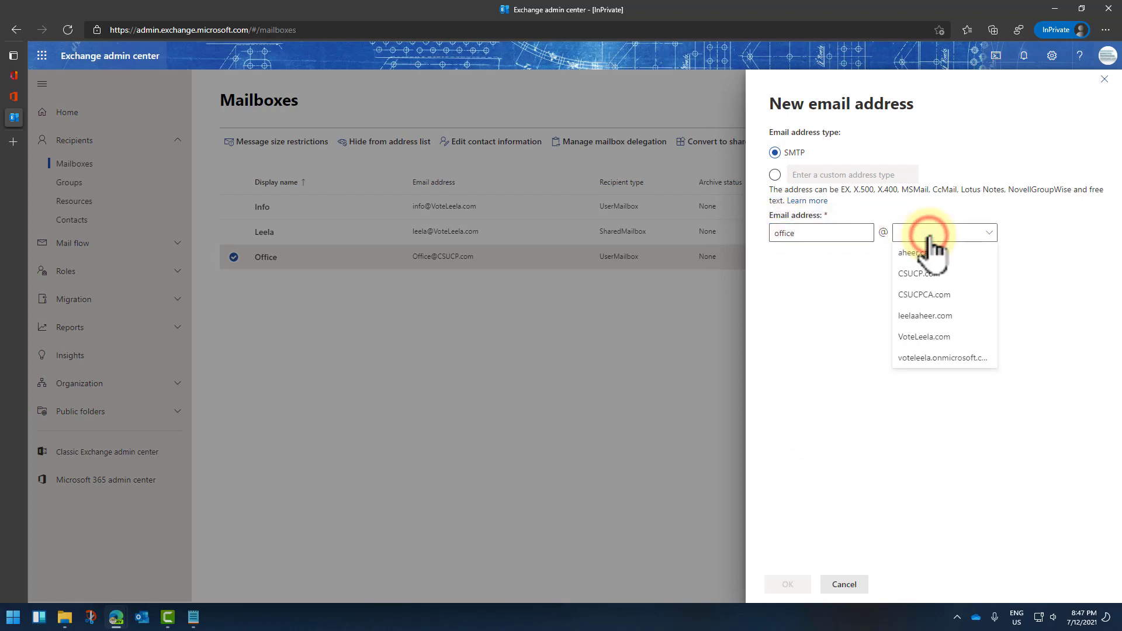
pyautogui.click(935, 295)
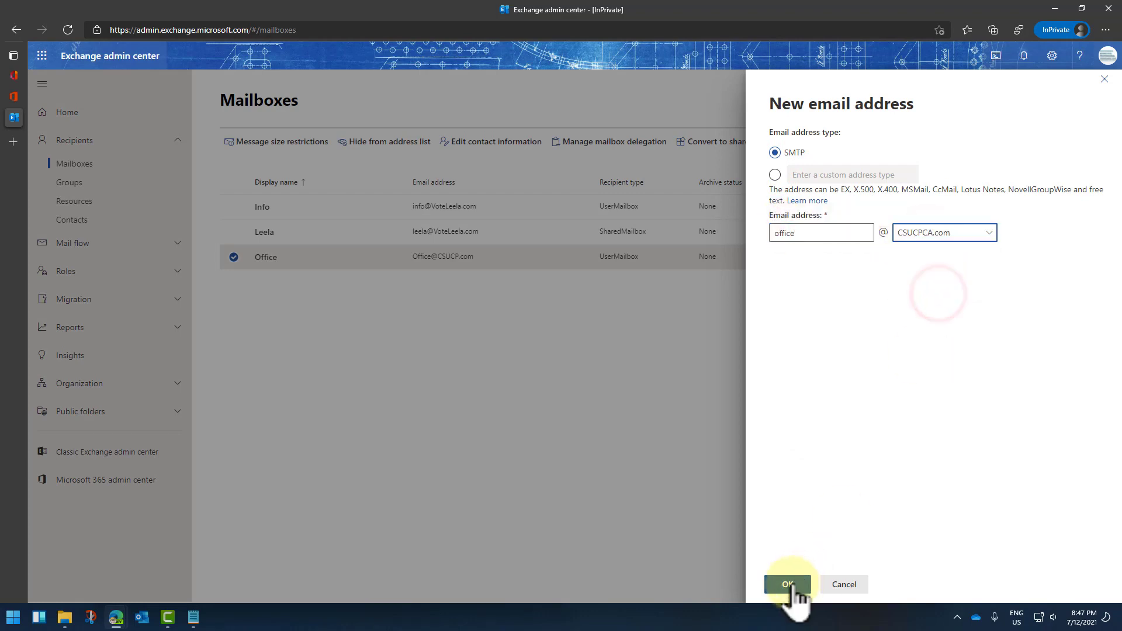
pyautogui.click(788, 584)
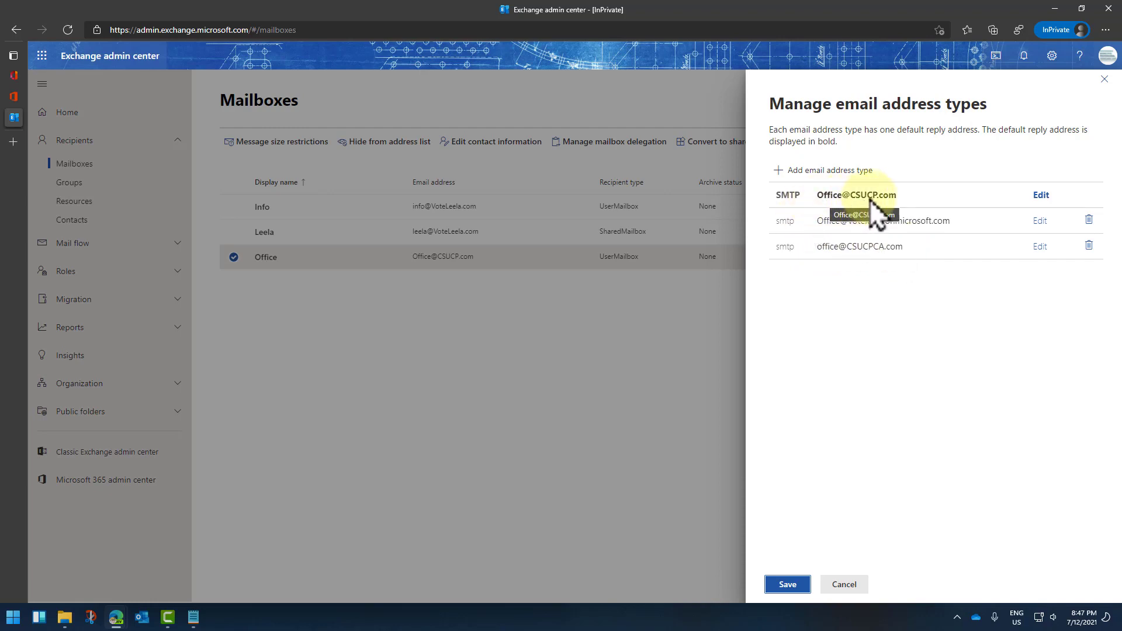
pyautogui.click(778, 171)
pyautogui.click(812, 237)
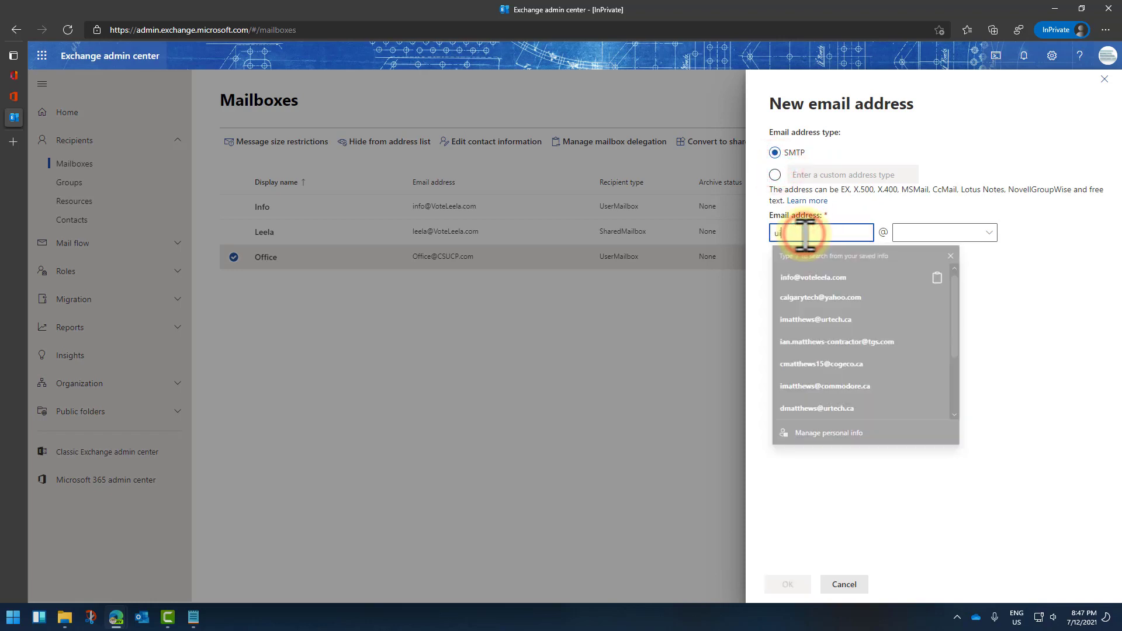
pyautogui.click(988, 232)
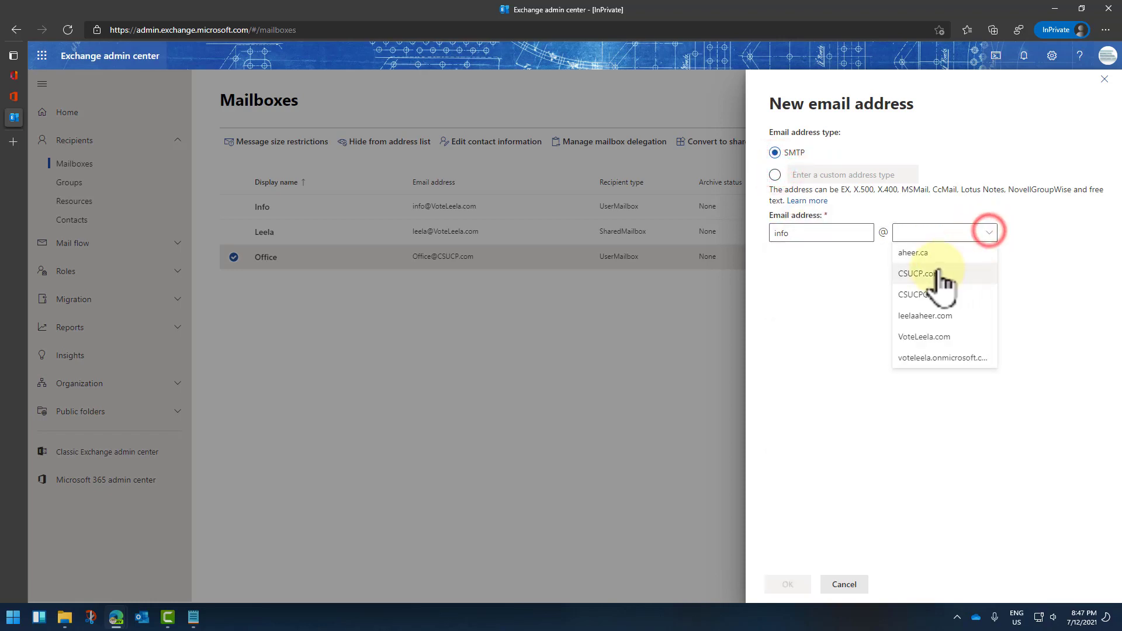
pyautogui.click(932, 272)
pyautogui.click(788, 585)
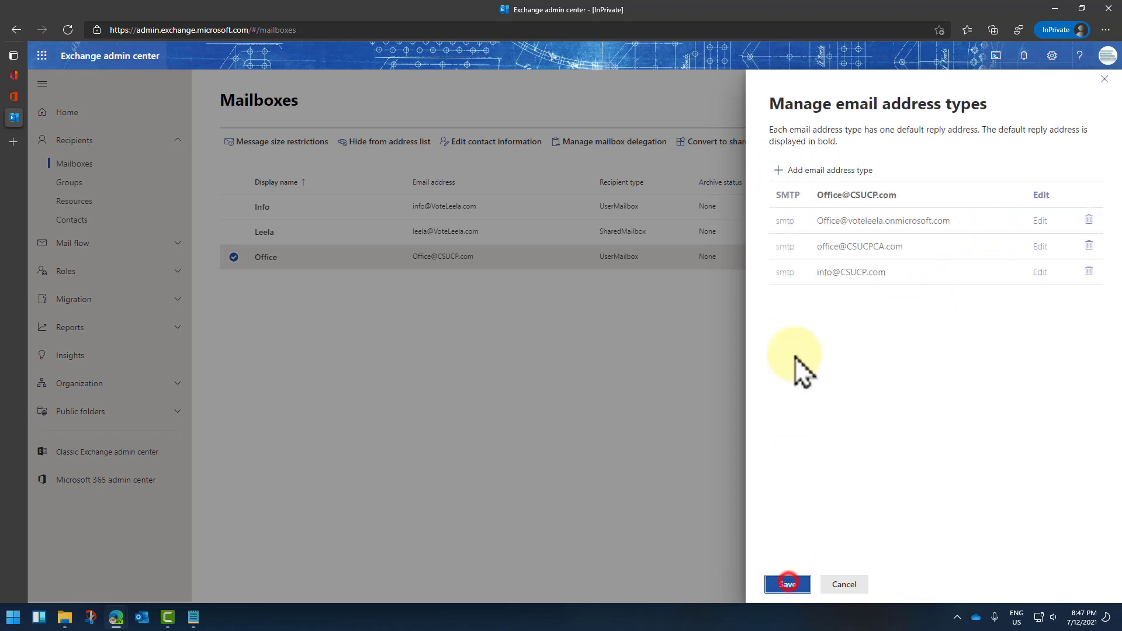
pyautogui.click(806, 174)
pyautogui.click(826, 233)
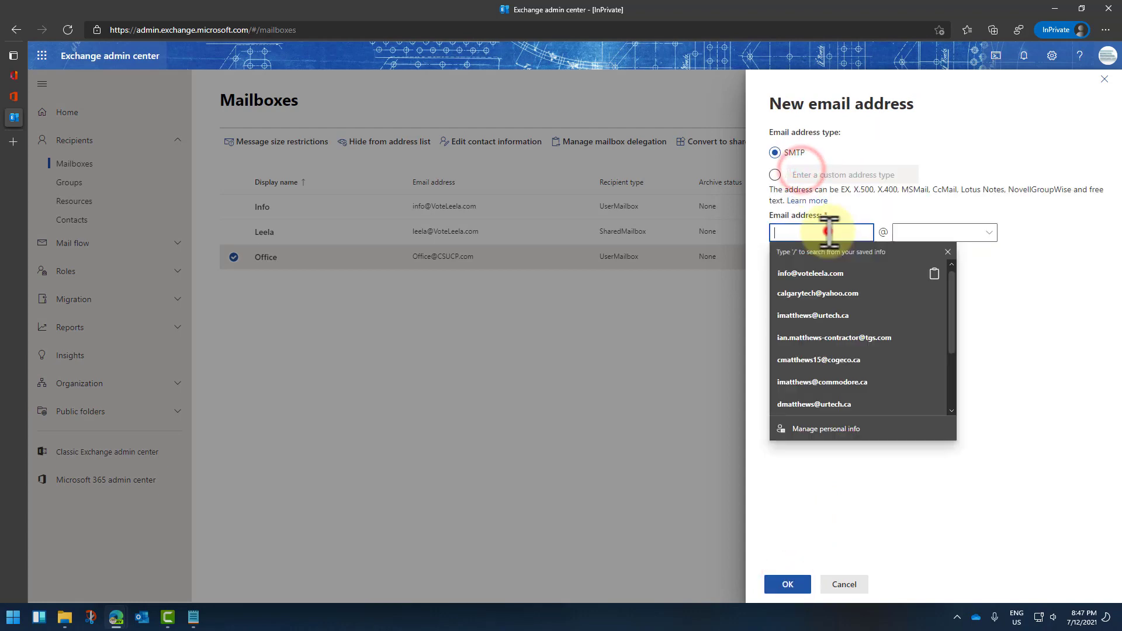
pyautogui.write('rsvp')
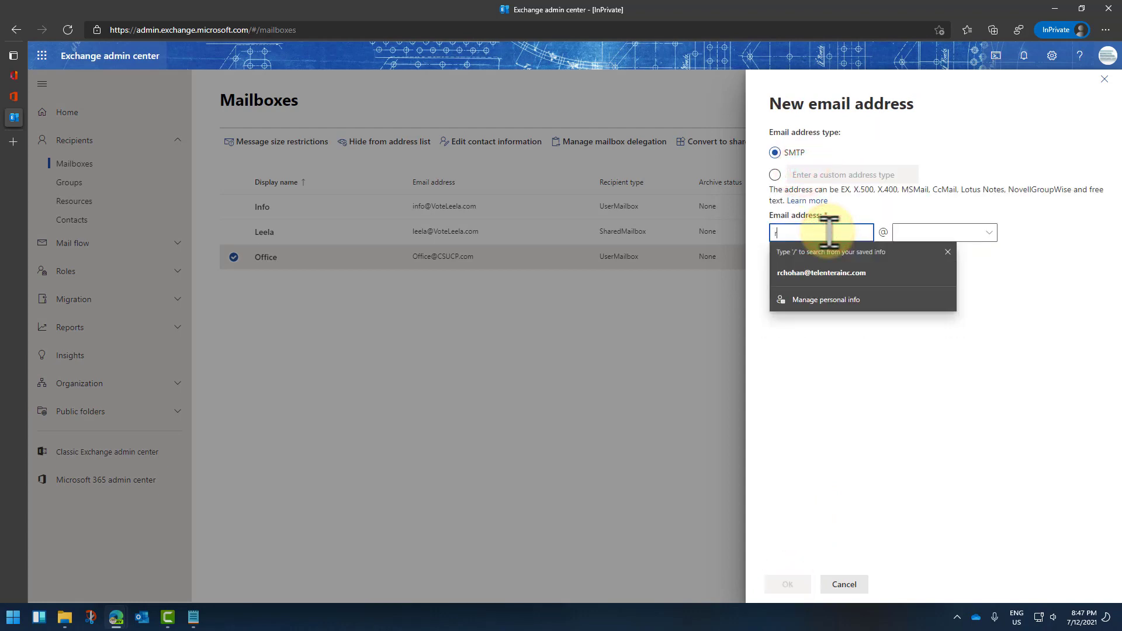
pyautogui.click(903, 234)
pyautogui.click(915, 275)
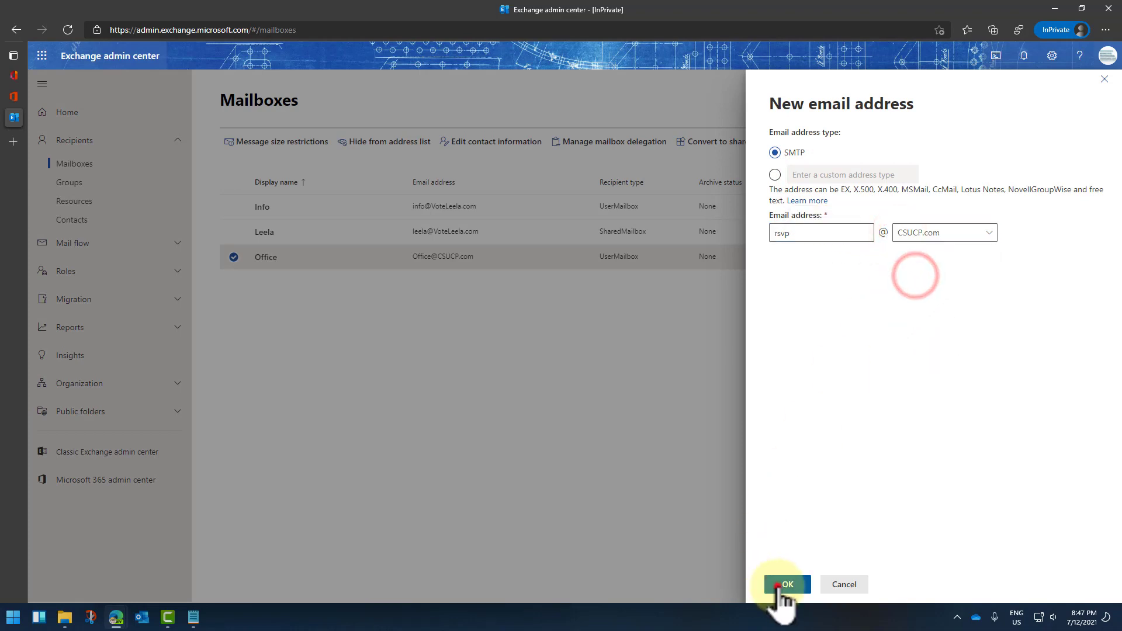
pyautogui.click(784, 586)
pyautogui.click(782, 169)
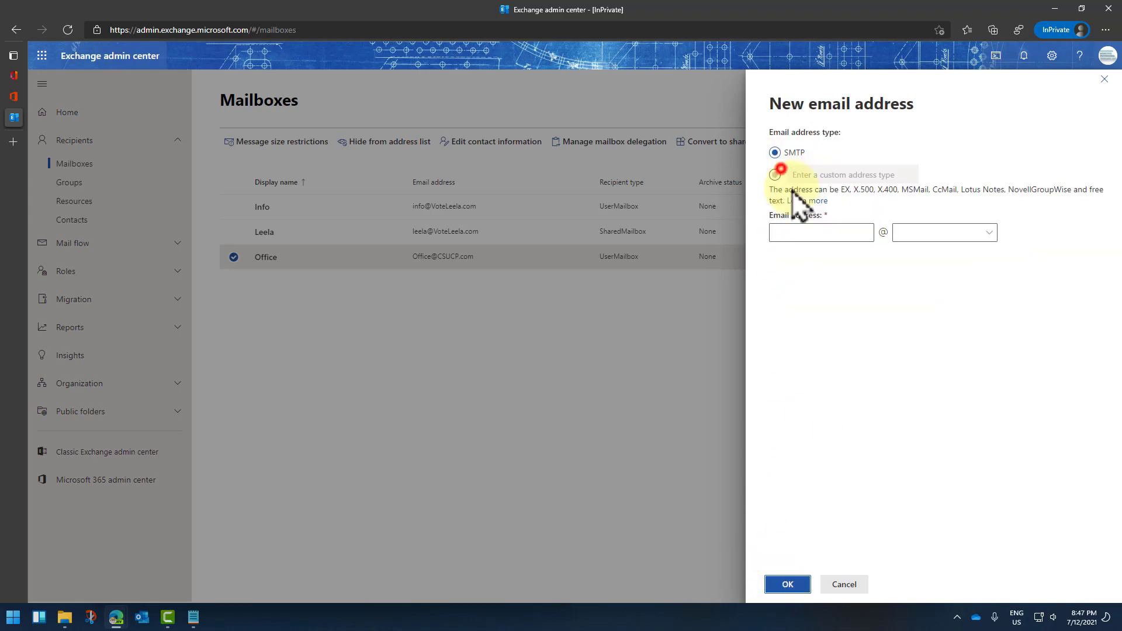
pyautogui.click(814, 233)
pyautogui.write('rsvp')
pyautogui.click(939, 234)
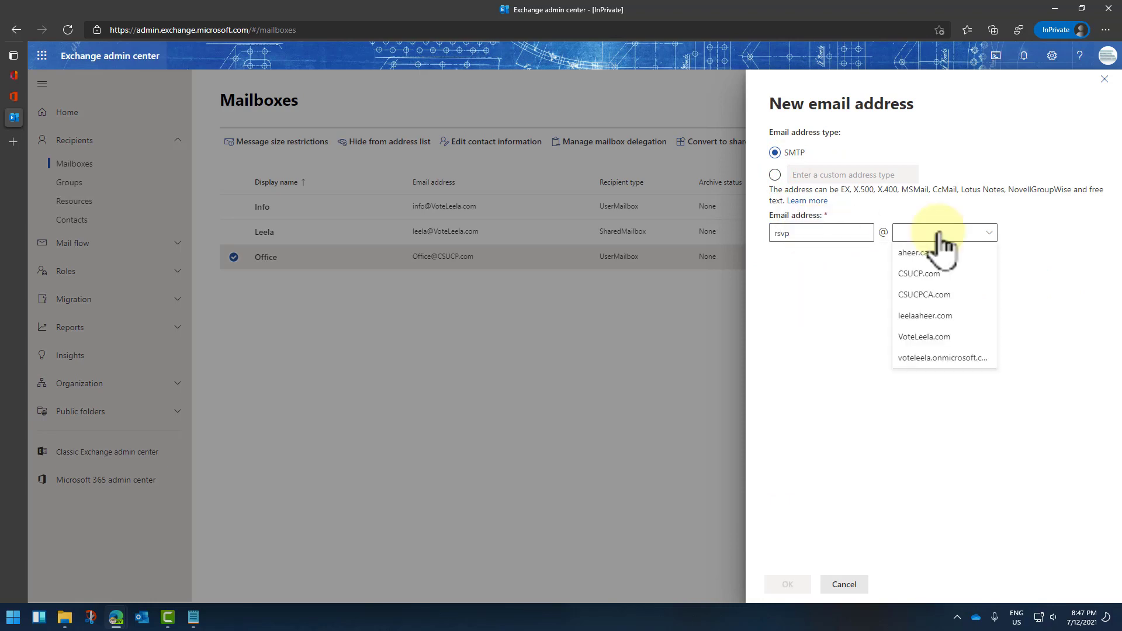
pyautogui.click(931, 294)
pyautogui.click(786, 586)
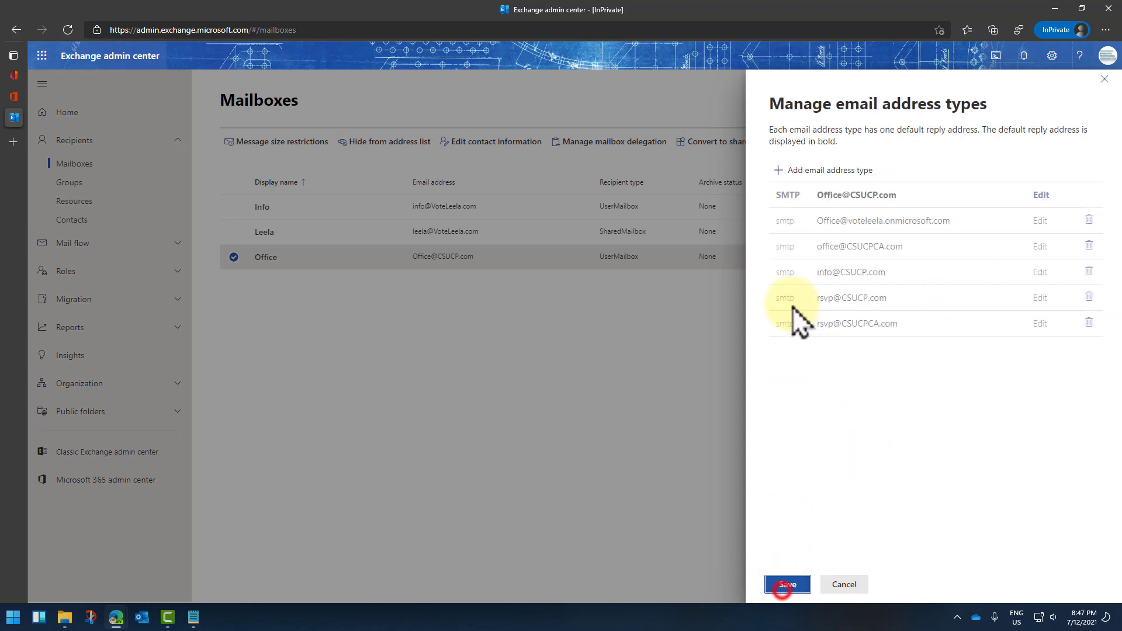
pyautogui.click(795, 170)
pyautogui.click(835, 233)
pyautogui.write('info')
pyautogui.click(937, 231)
pyautogui.click(940, 293)
pyautogui.click(786, 586)
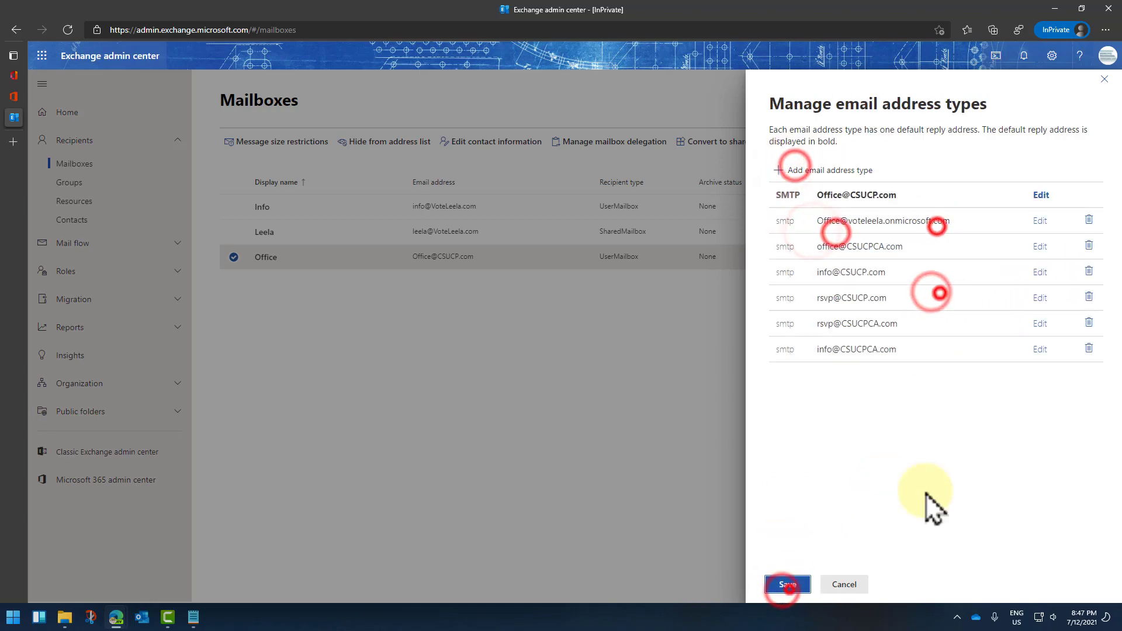
# Step: Save the five new aliases, verify them in the address list, and close the mailbox details
pyautogui.click(788, 584)
pyautogui.click(818, 281)
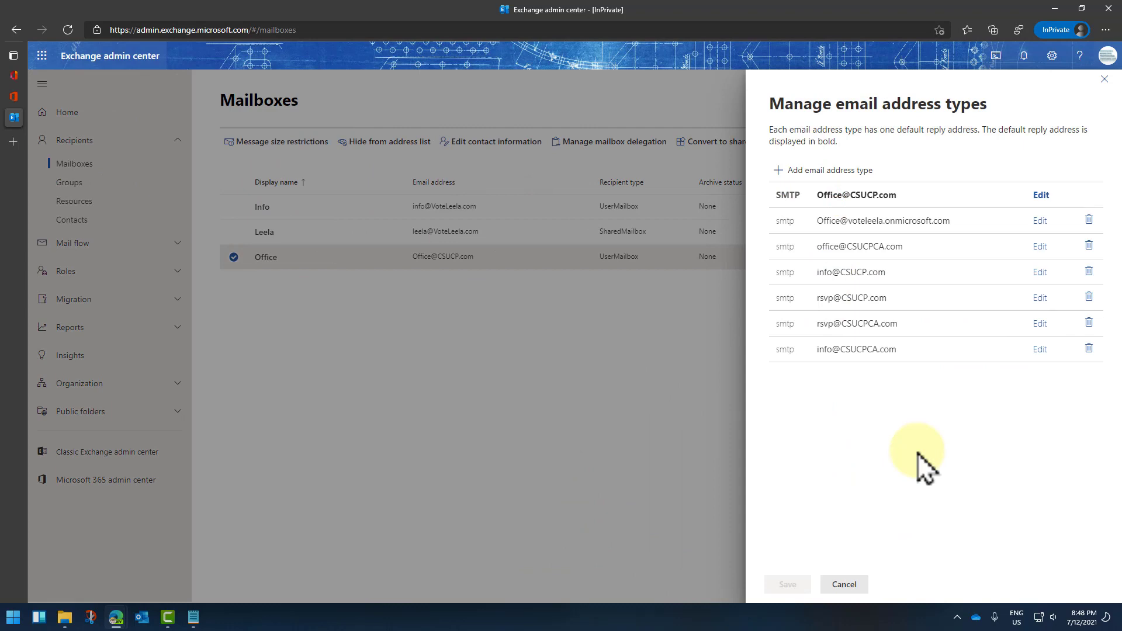
pyautogui.moveTo(930, 355); pyautogui.dragTo(811, 201)
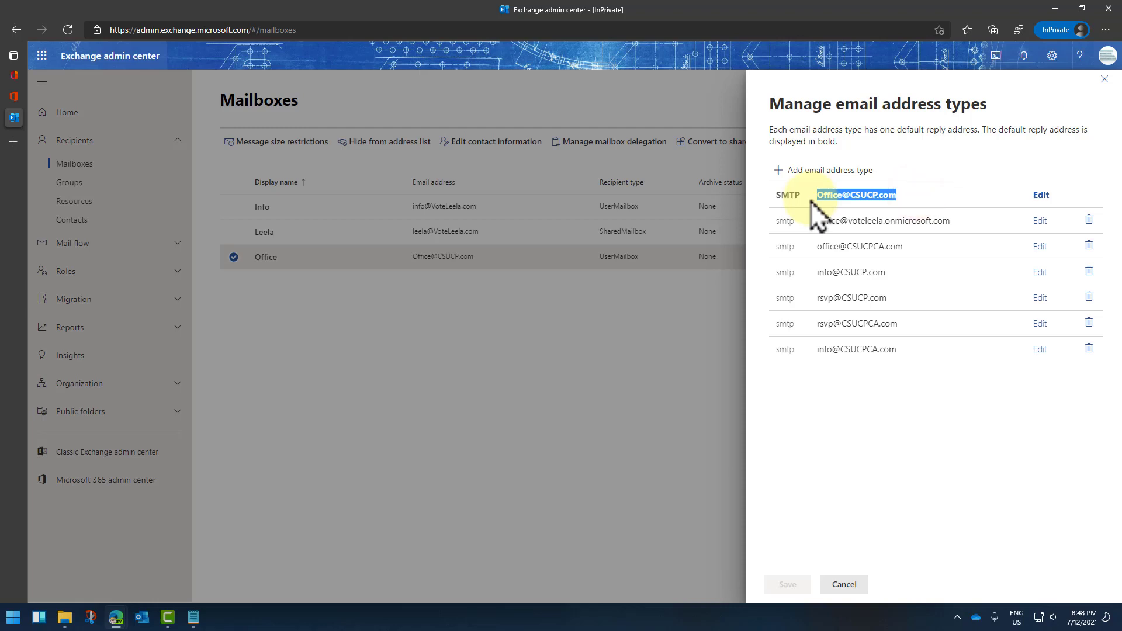
pyautogui.click(1104, 79)
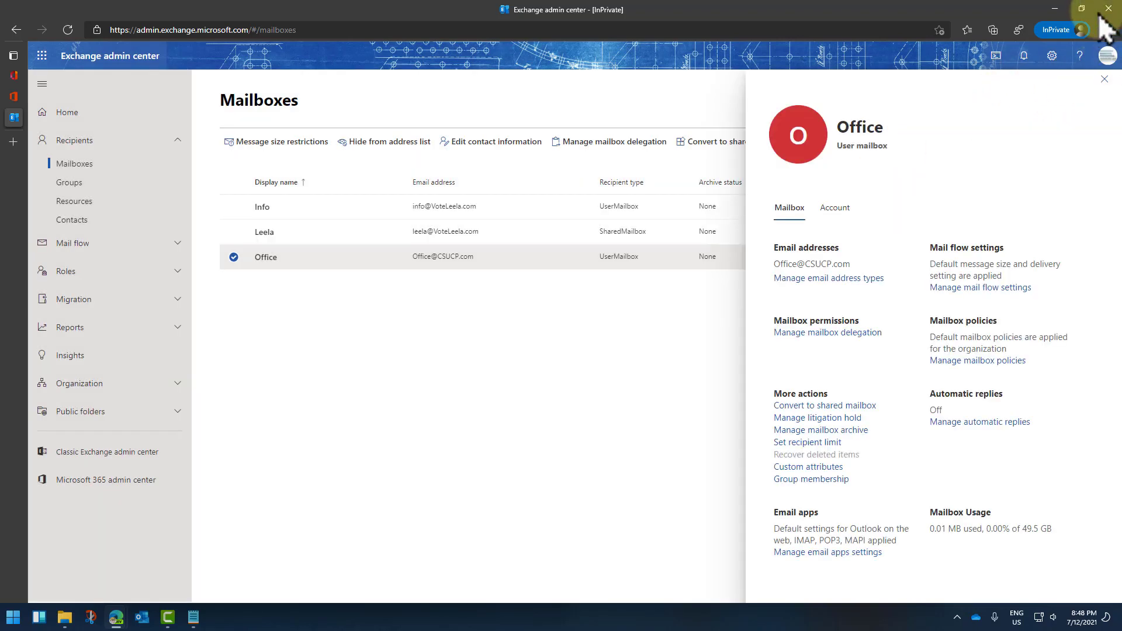
pyautogui.click(1105, 79)
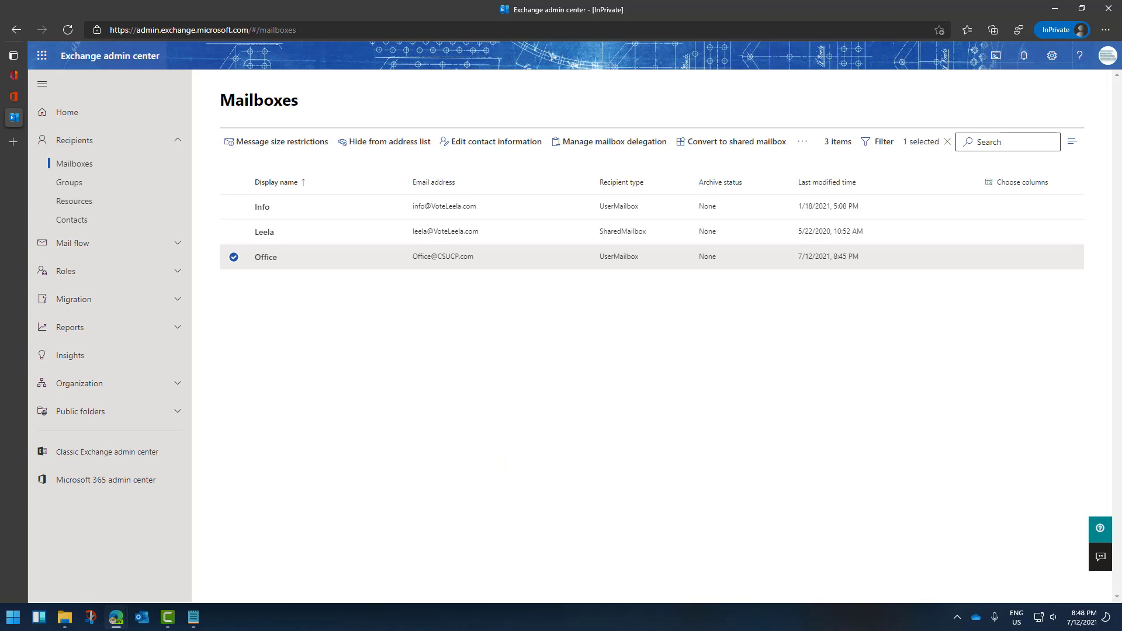
# Step: Launch Firefox Portable and go to portal.office.com to reach the Microsoft sign-in field
pyautogui.click(11, 619)
pyautogui.write('fire')
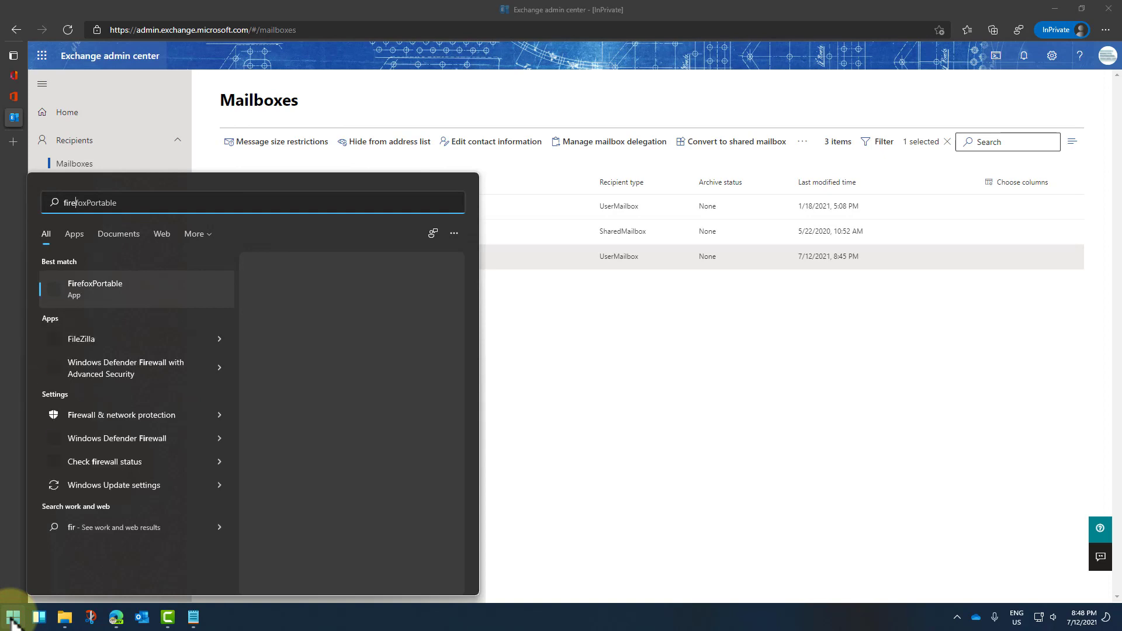
pyautogui.press('Return')
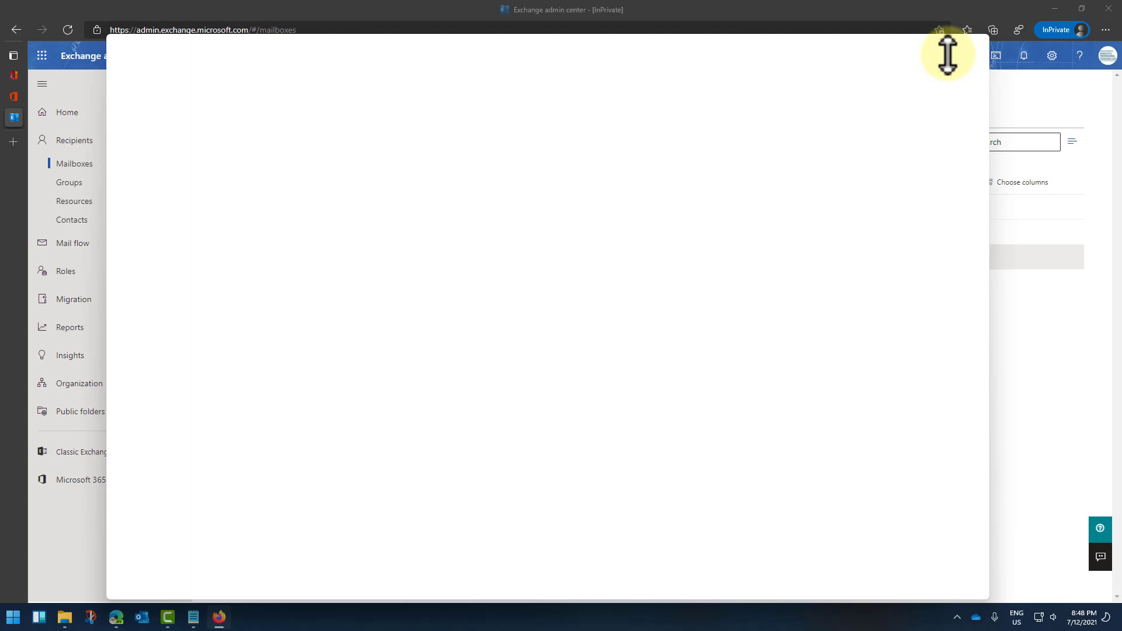
pyautogui.click(375, 70)
pyautogui.write('porta')
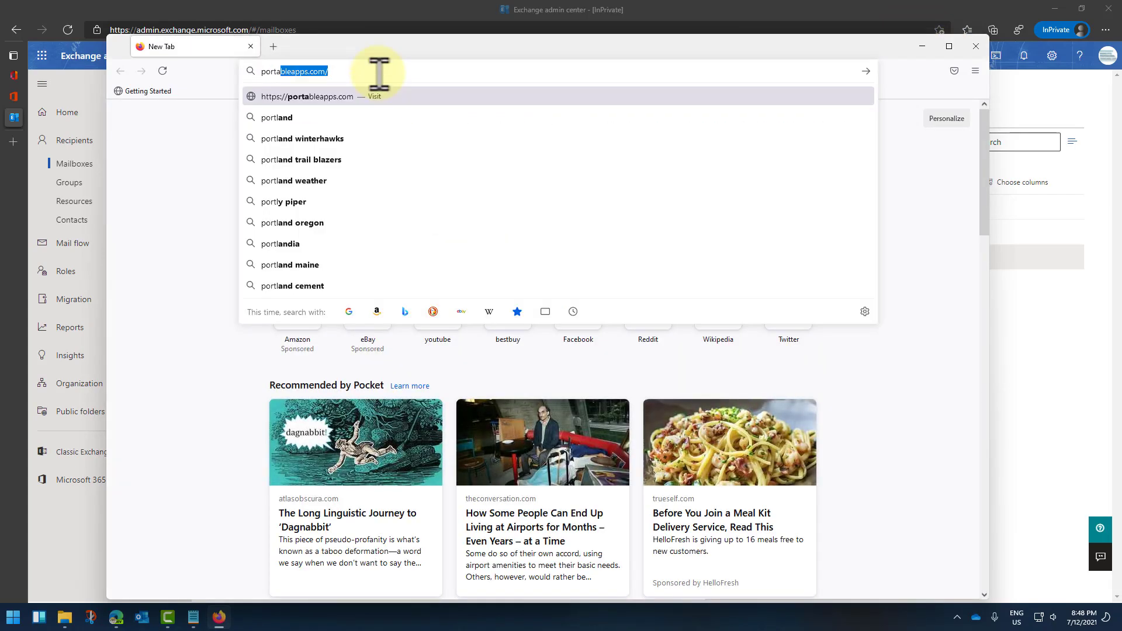
pyautogui.write('l.office.com')
pyautogui.press('Return')
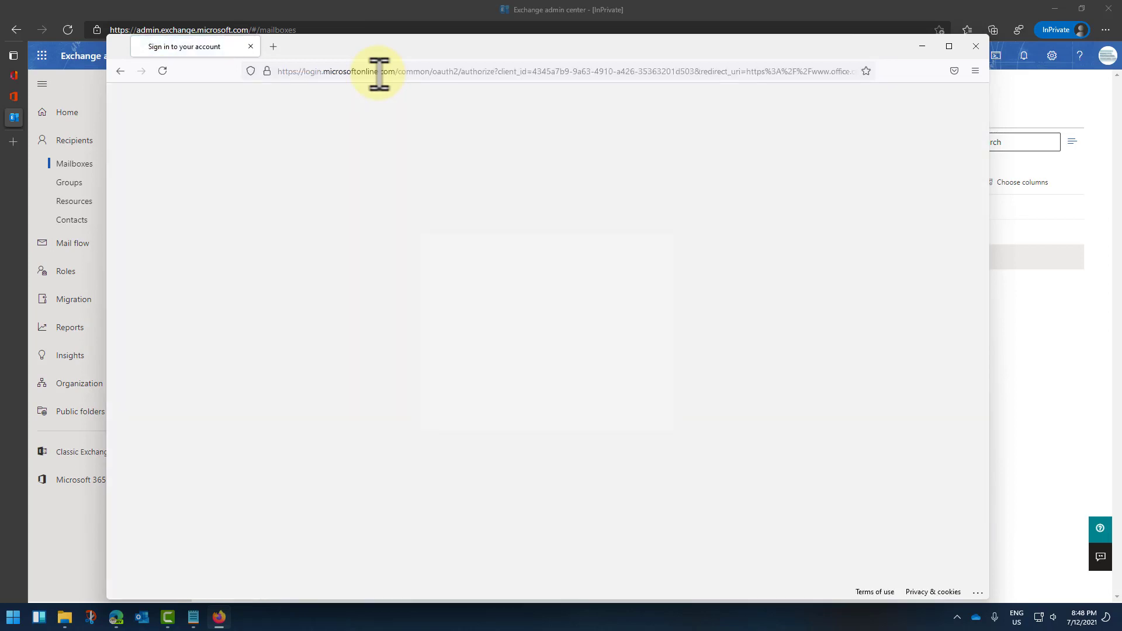
pyautogui.click(464, 295)
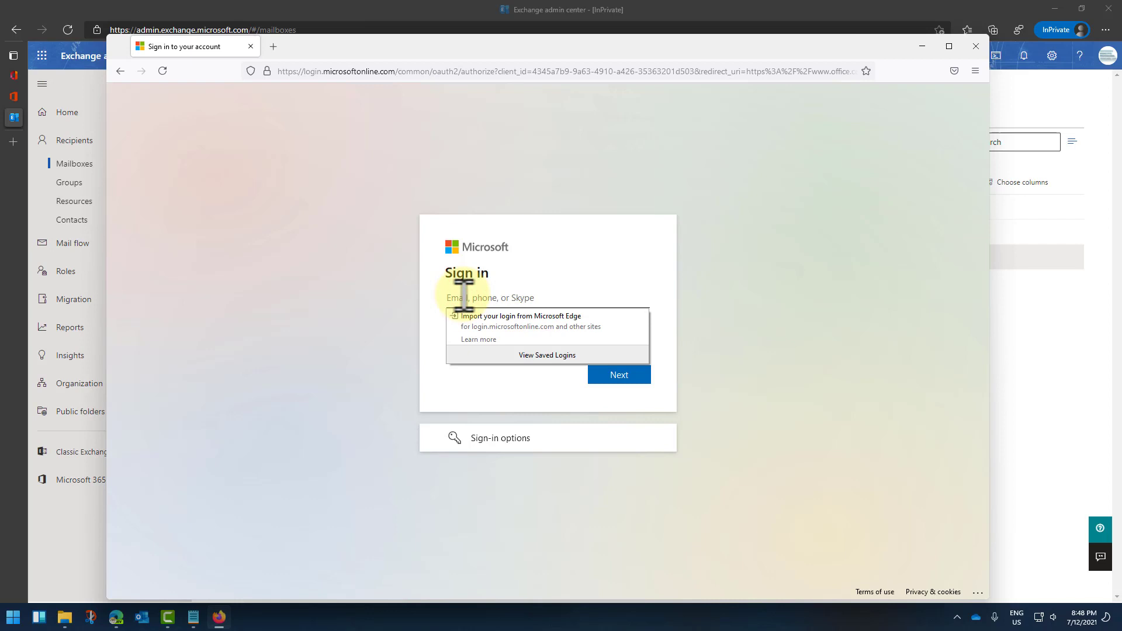
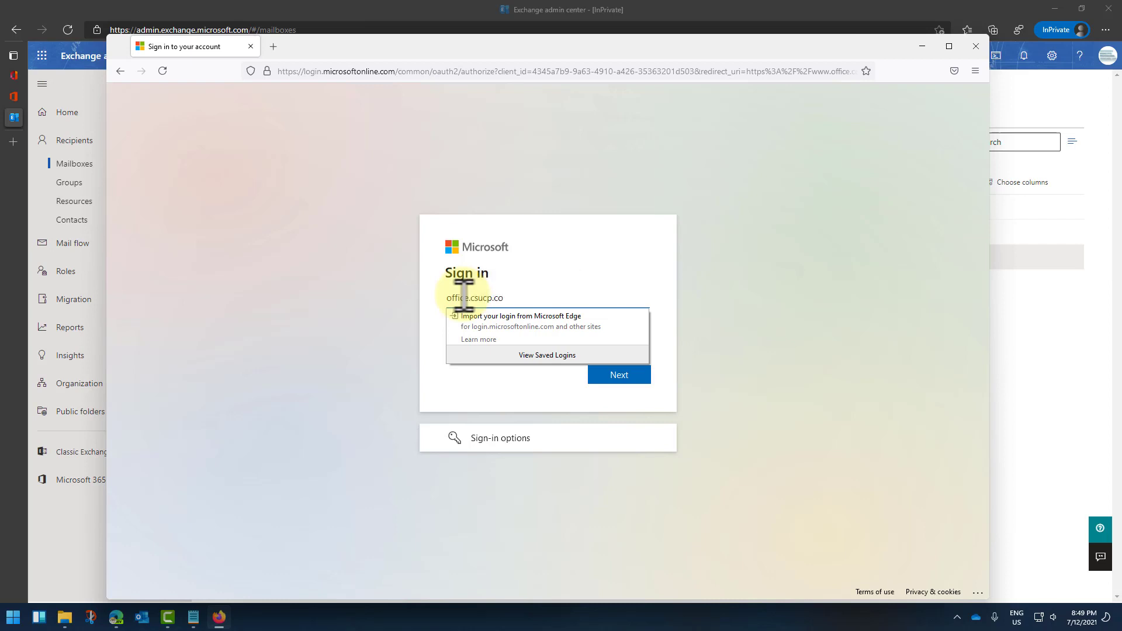
# Step: Enter the Office mailbox address as the sign-in account, correcting the mistyped '@', and continue
pyautogui.click(468, 297)
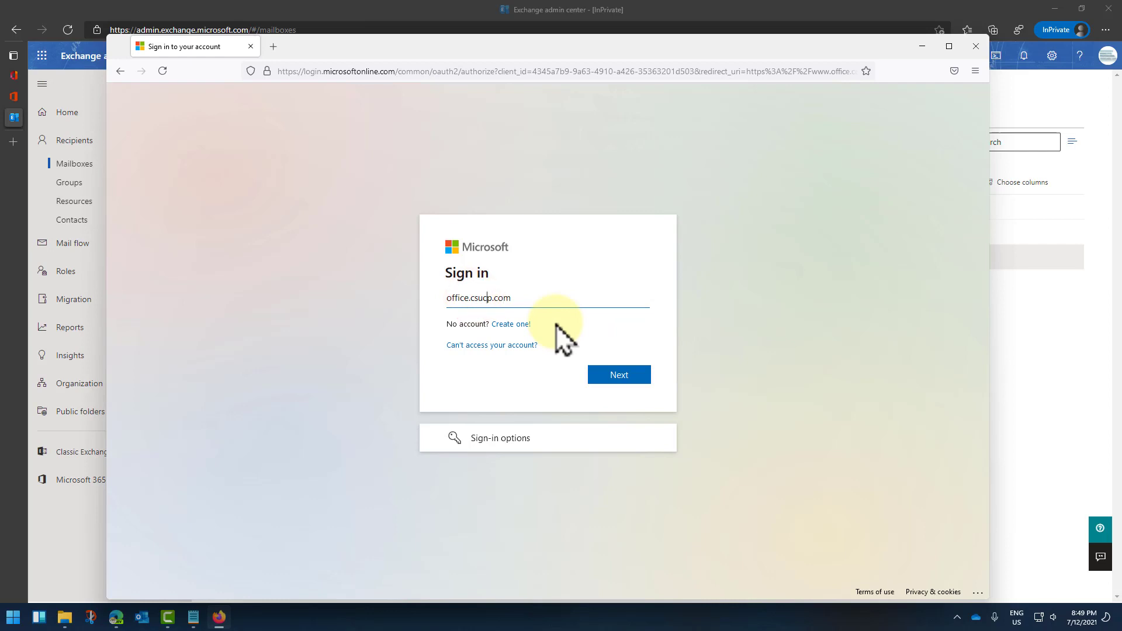
pyautogui.press('Left')
pyautogui.press('Left')
pyautogui.press('Left')
pyautogui.press('Left')
pyautogui.press('BackSpace')
pyautogui.write('@')
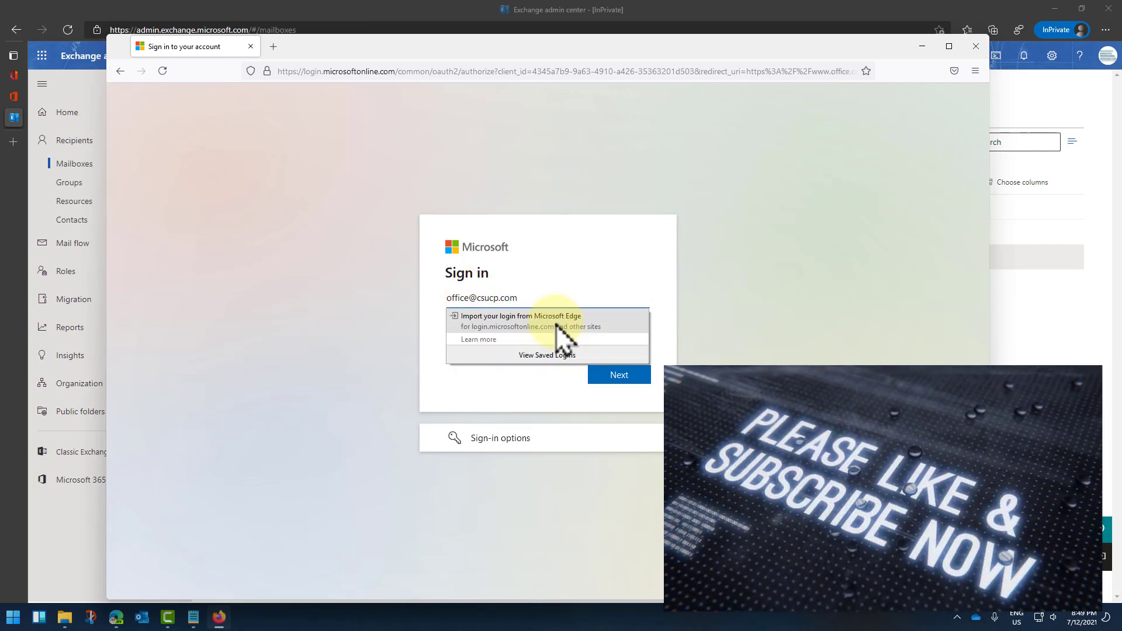
pyautogui.click(629, 377)
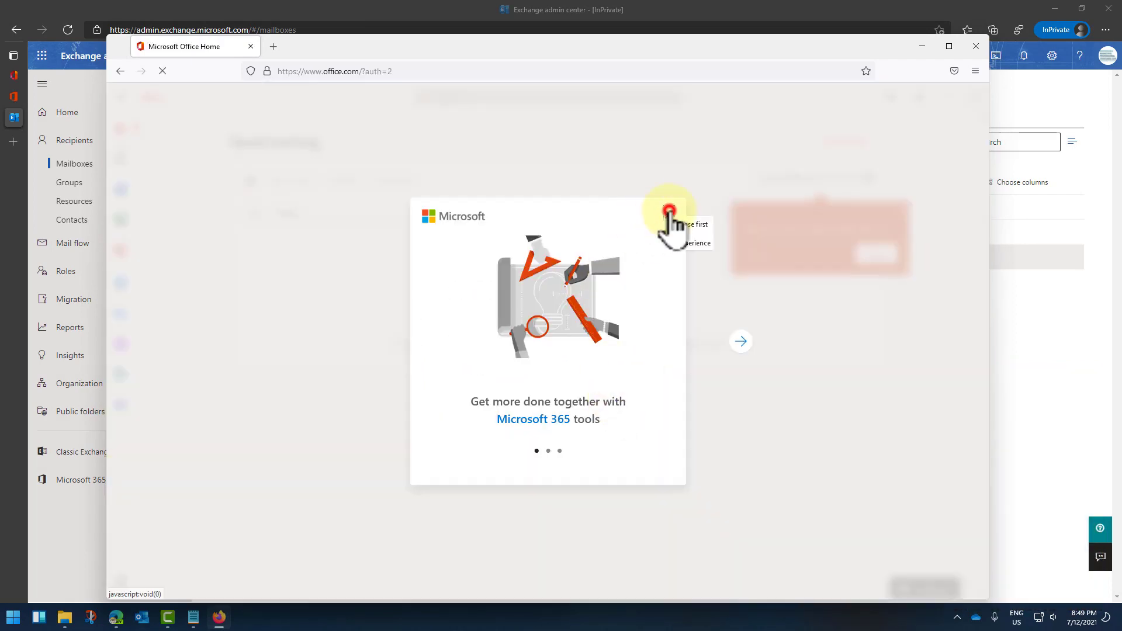
# Step: Dismiss the welcome tour and open the Office account's empty Outlook inbox beside Yahoo Mail
pyautogui.click(669, 210)
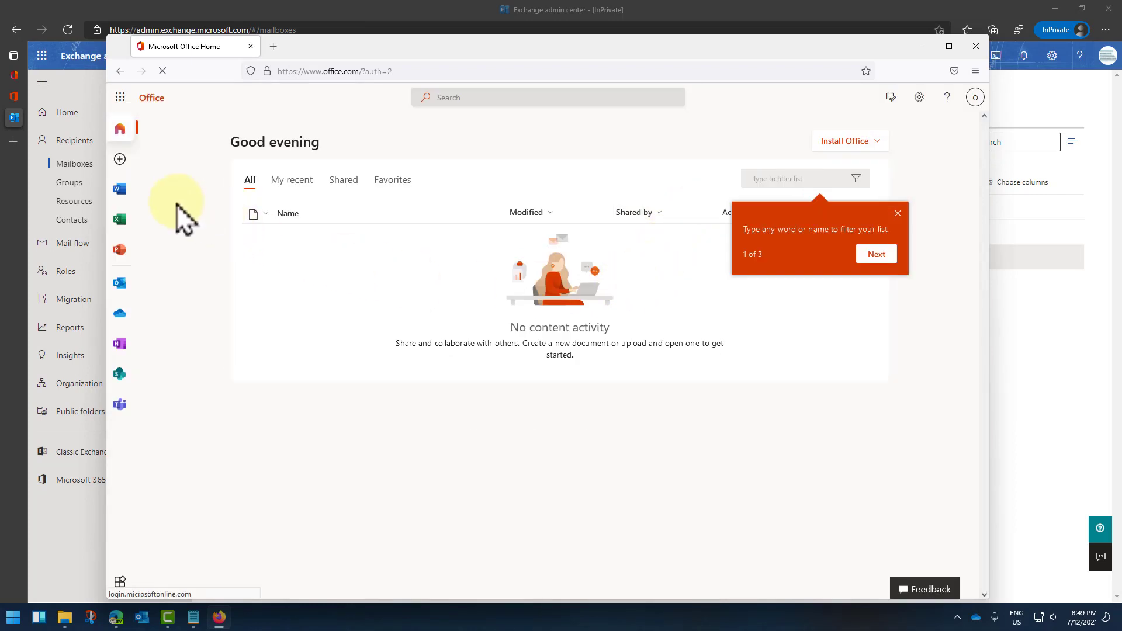
pyautogui.click(122, 287)
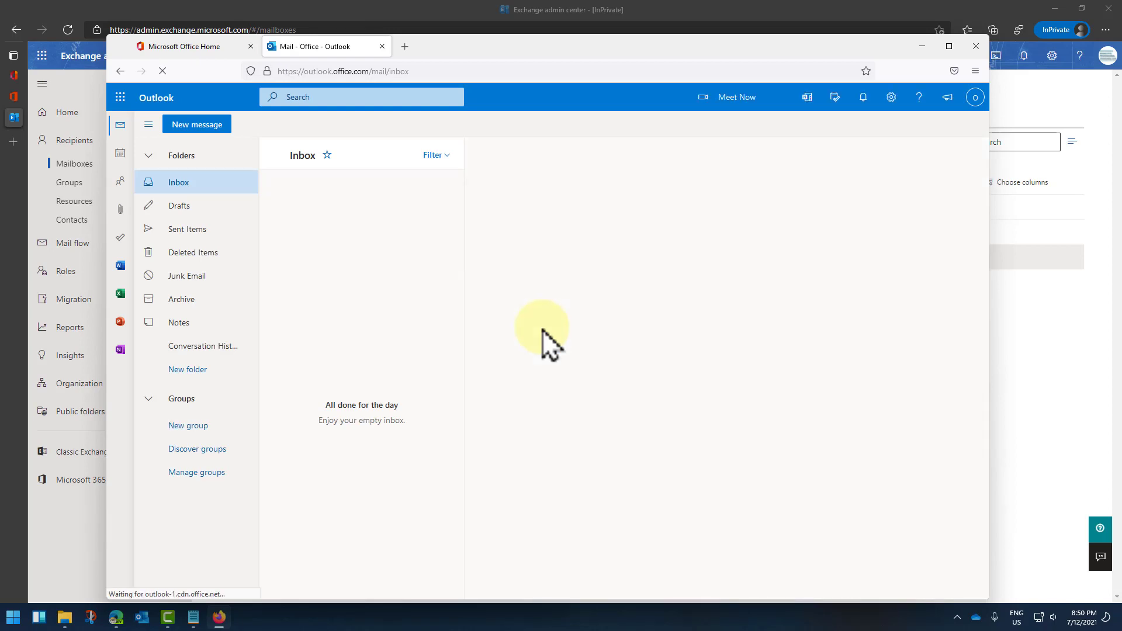
pyautogui.moveTo(475, 45); pyautogui.dragTo(623, 56)
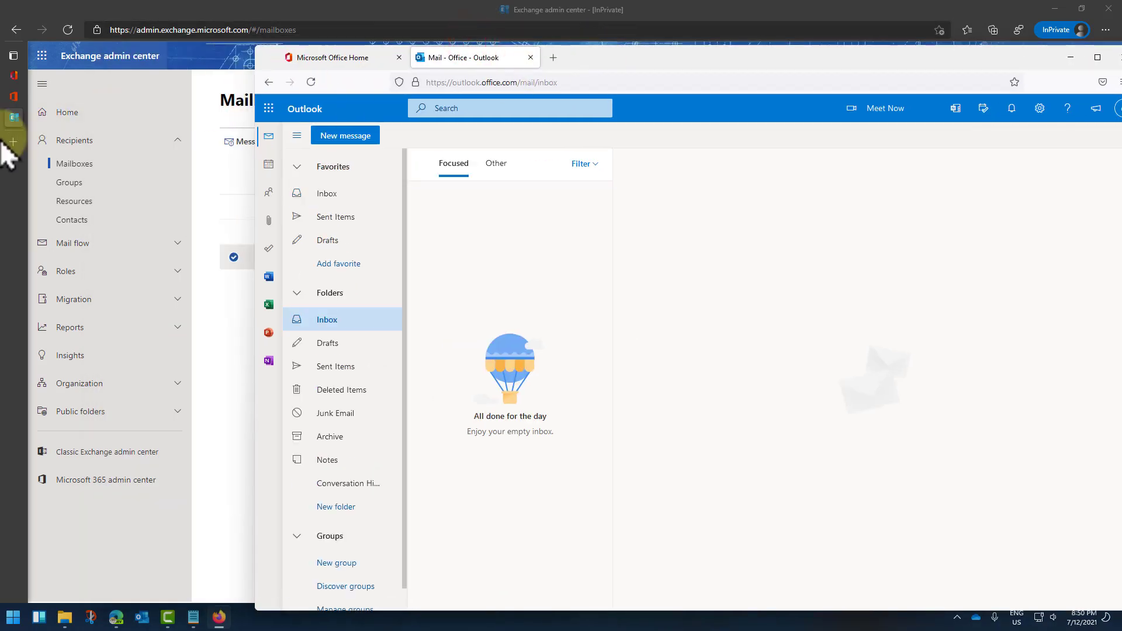
pyautogui.moveTo(119, 623)
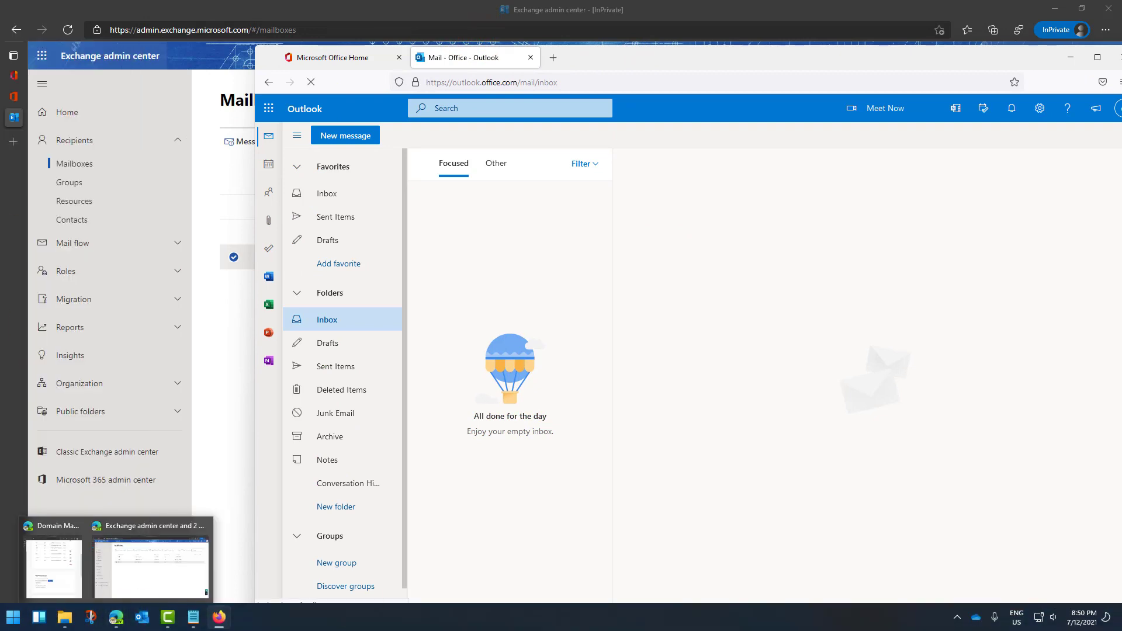
pyautogui.click(238, 147)
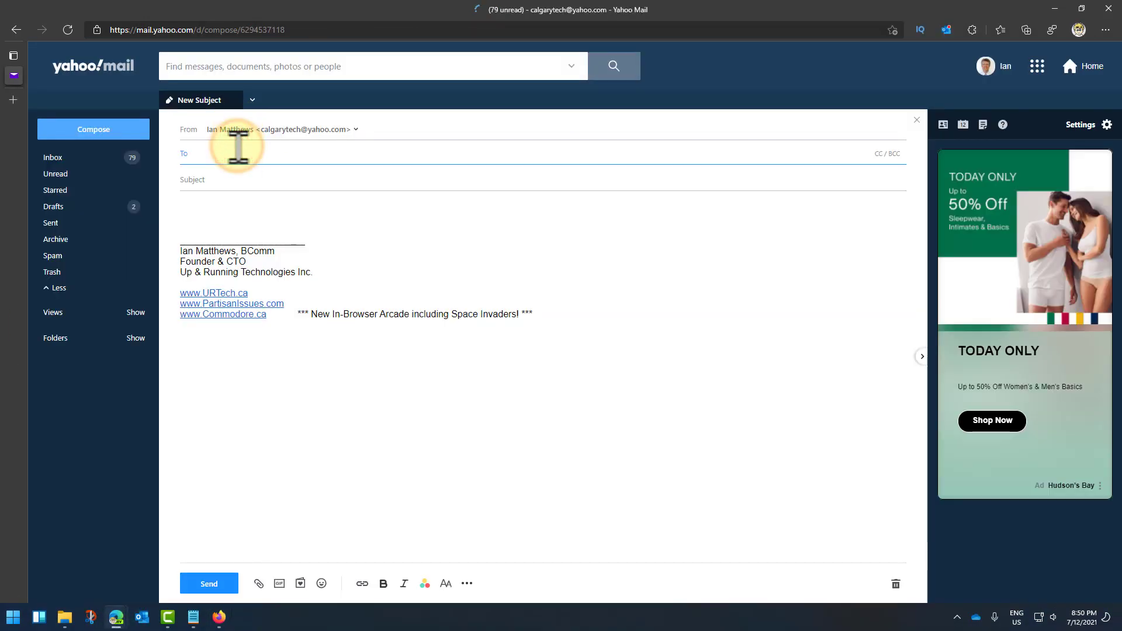
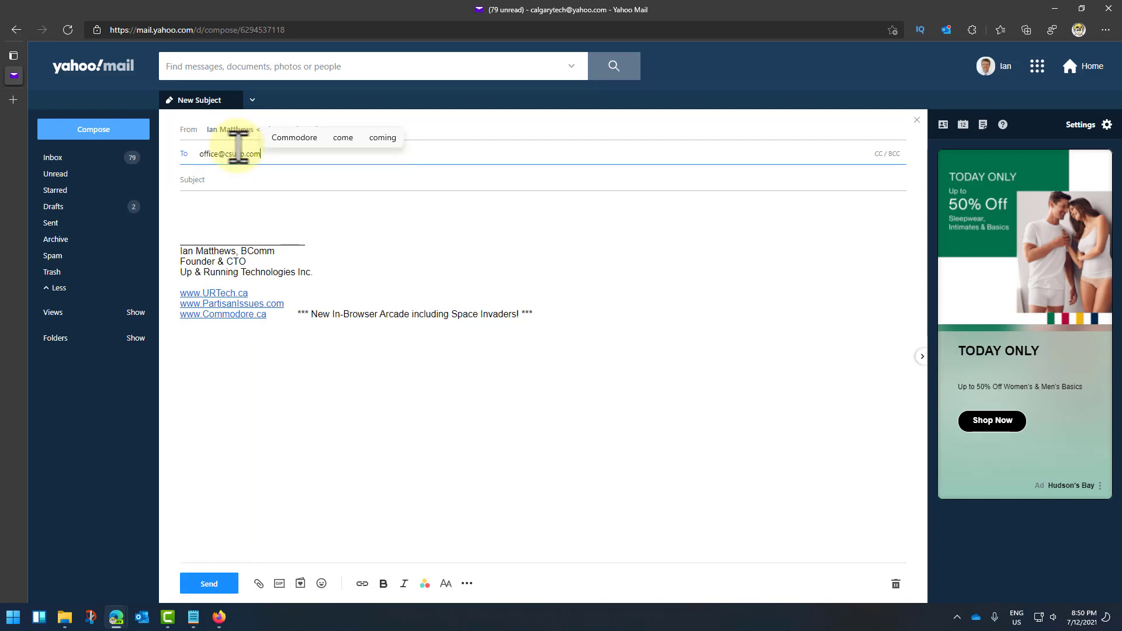
# Step: Address a Yahoo message to the Office mailbox with subject Test1 and send it
pyautogui.press('Tab')
pyautogui.write('Tes')
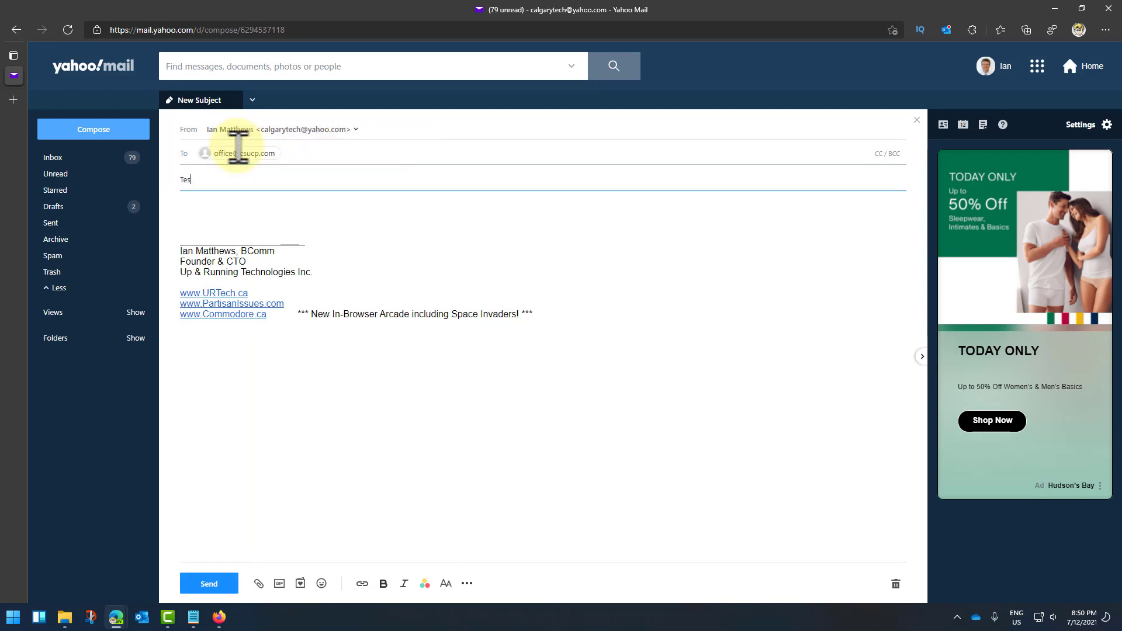
pyautogui.write('t1')
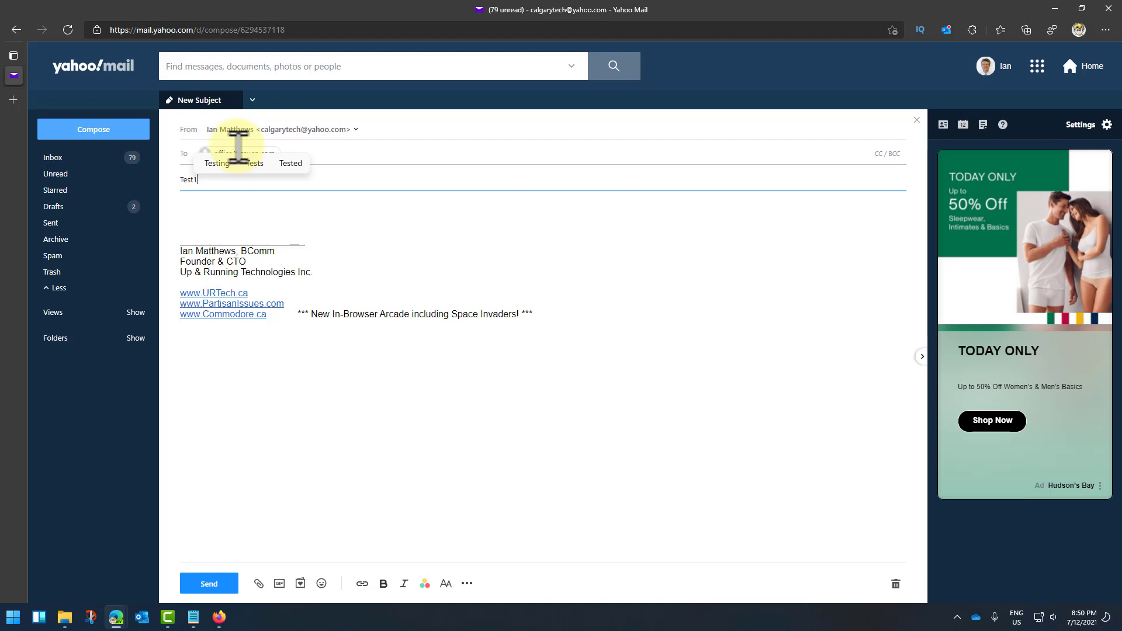
pyautogui.click(212, 588)
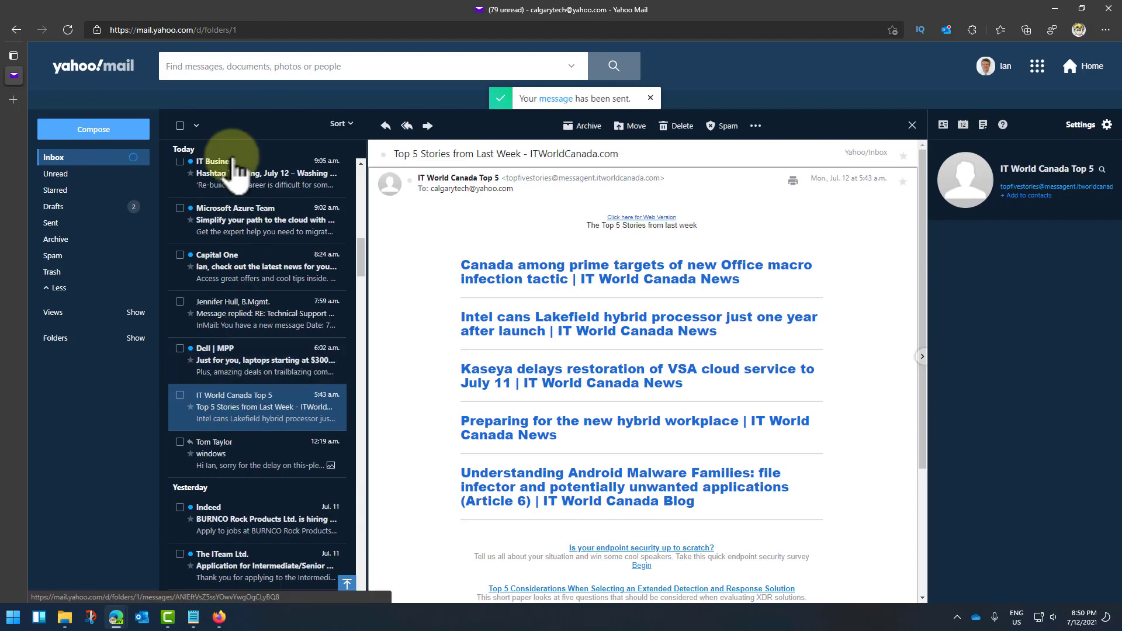
# Step: Compose and send a new Yahoo message with subject 'Test 2' to the info alias
pyautogui.click(108, 127)
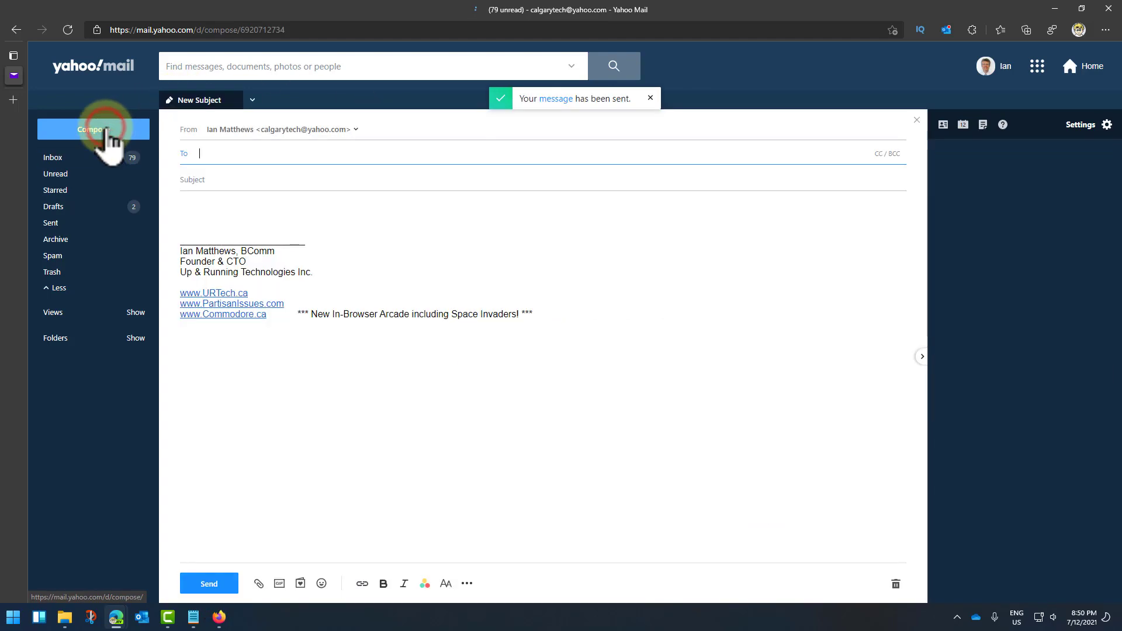
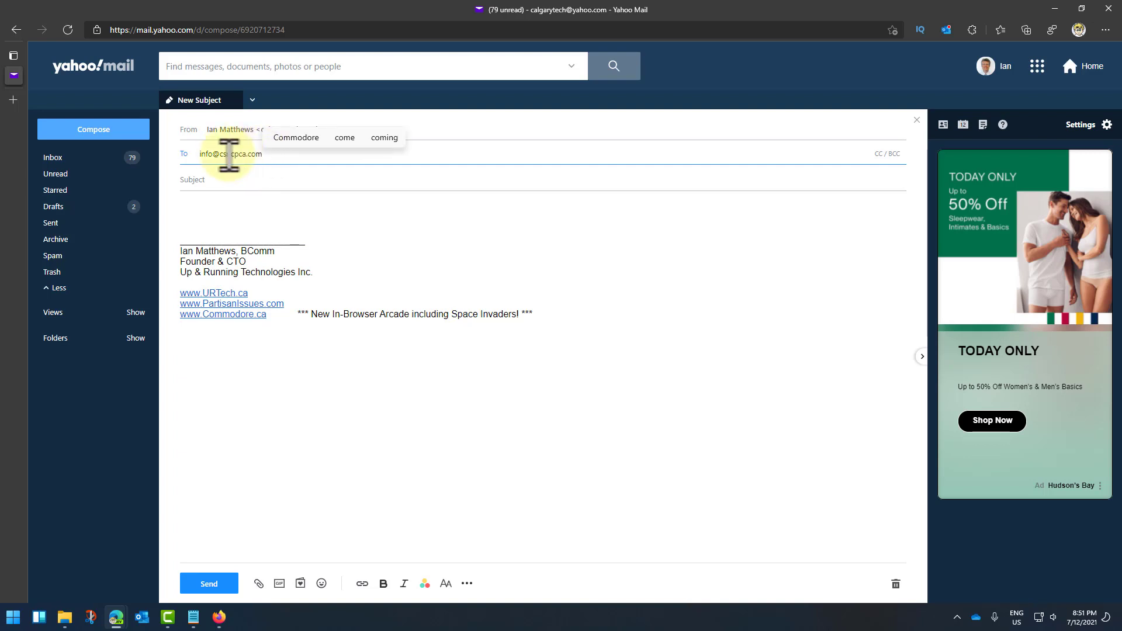
pyautogui.click(212, 184)
pyautogui.write('Test 2')
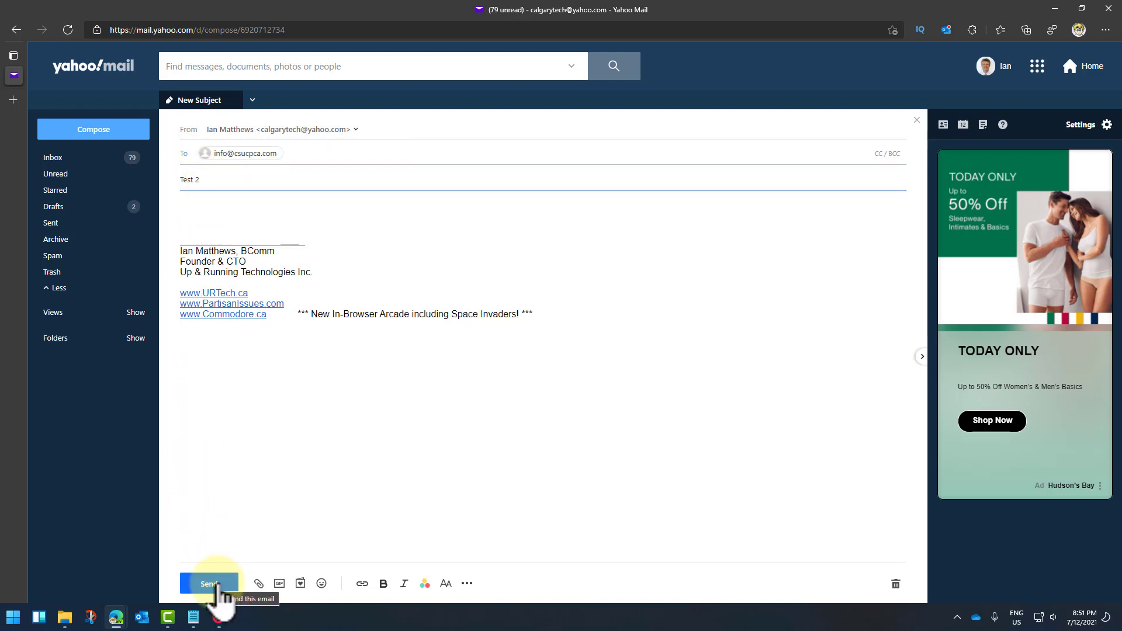
pyautogui.click(217, 585)
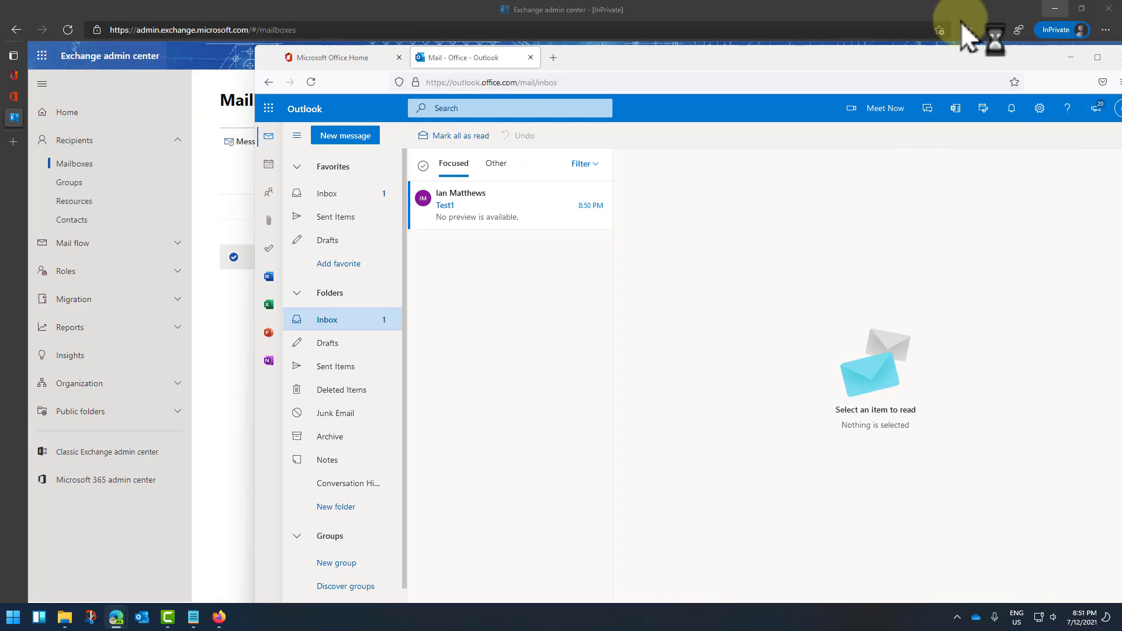
# Step: Open the received Test1 message and return the Outlook window to full size
pyautogui.click(475, 215)
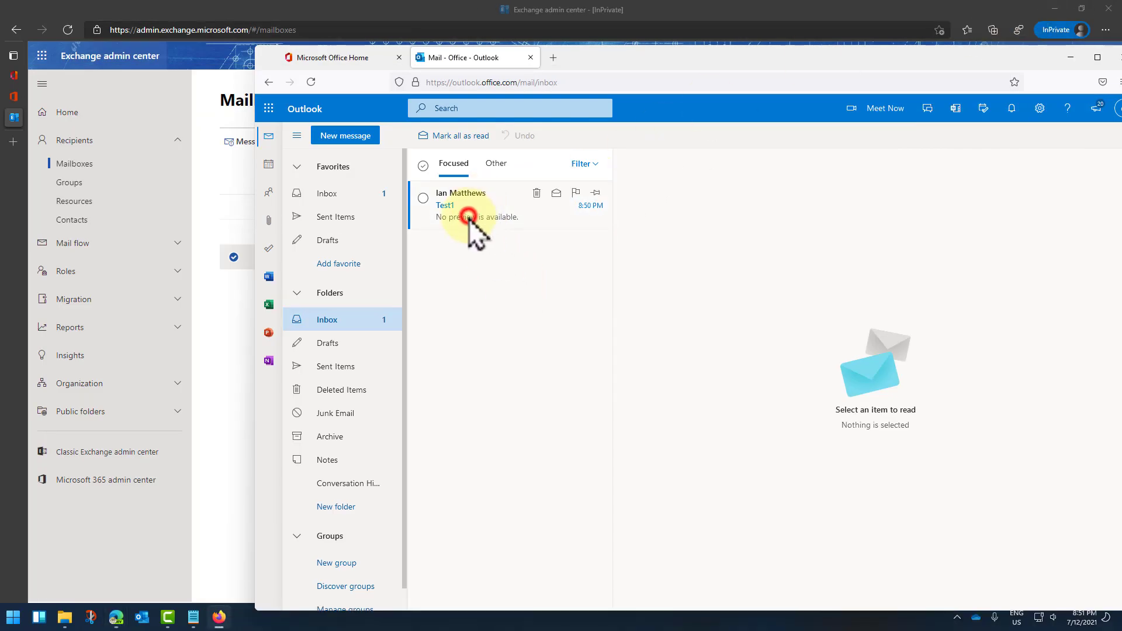
pyautogui.moveTo(714, 58); pyautogui.dragTo(551, 63)
pyautogui.doubleClick(551, 63)
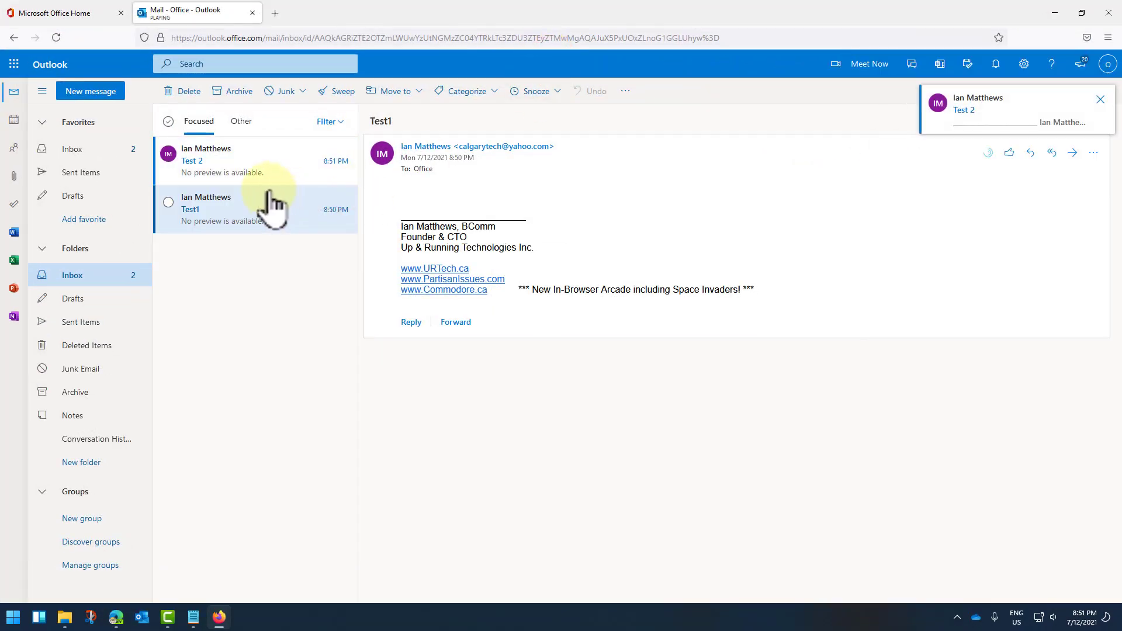
# Step: Reply 'Got it' to the newly arrived Test 2 message from Outlook
pyautogui.click(250, 164)
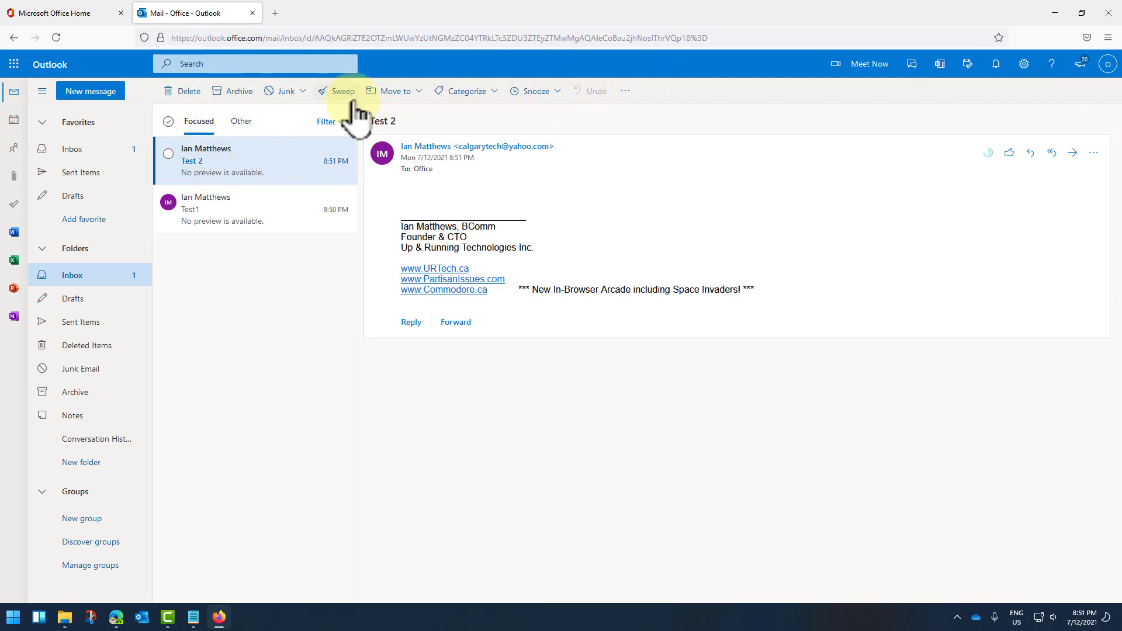
pyautogui.click(1033, 153)
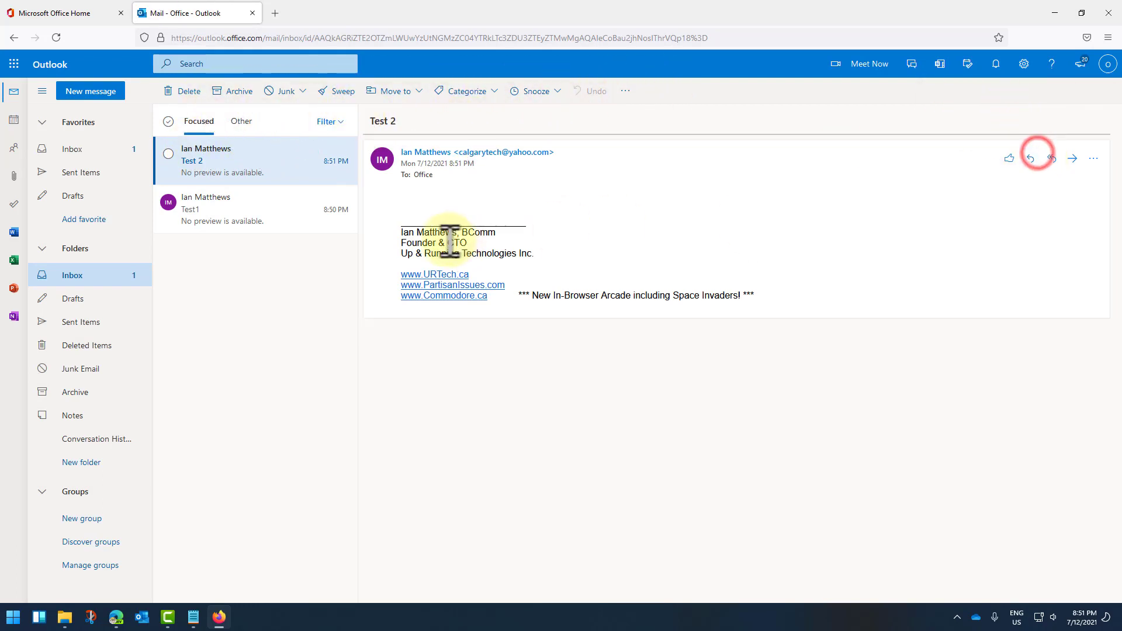
pyautogui.write('G')
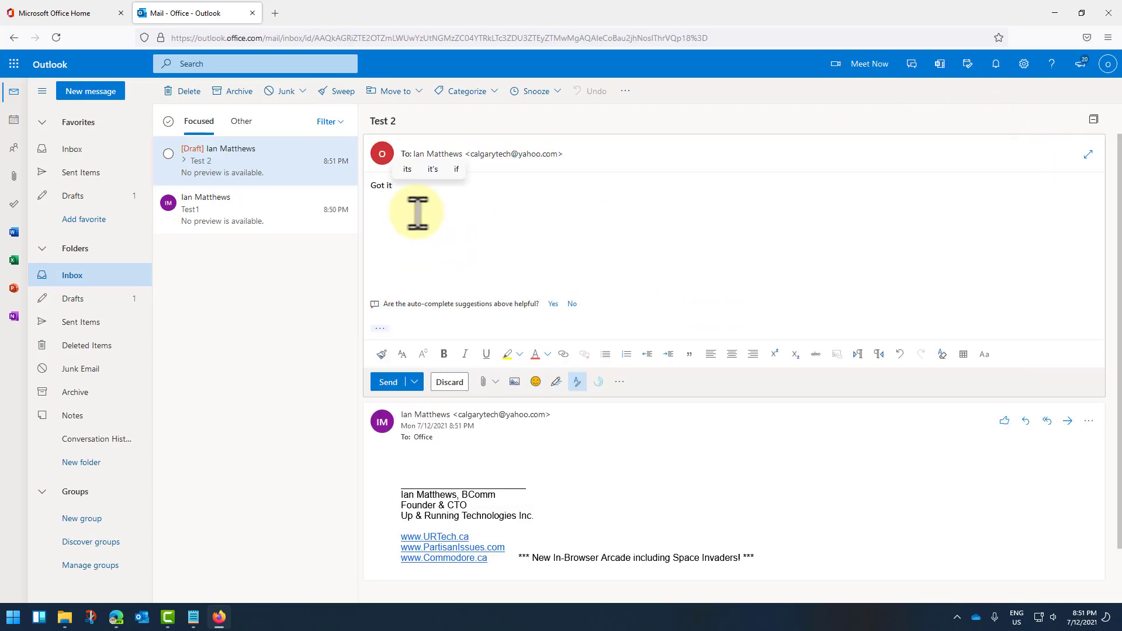
pyautogui.write('ot it')
pyautogui.click(390, 382)
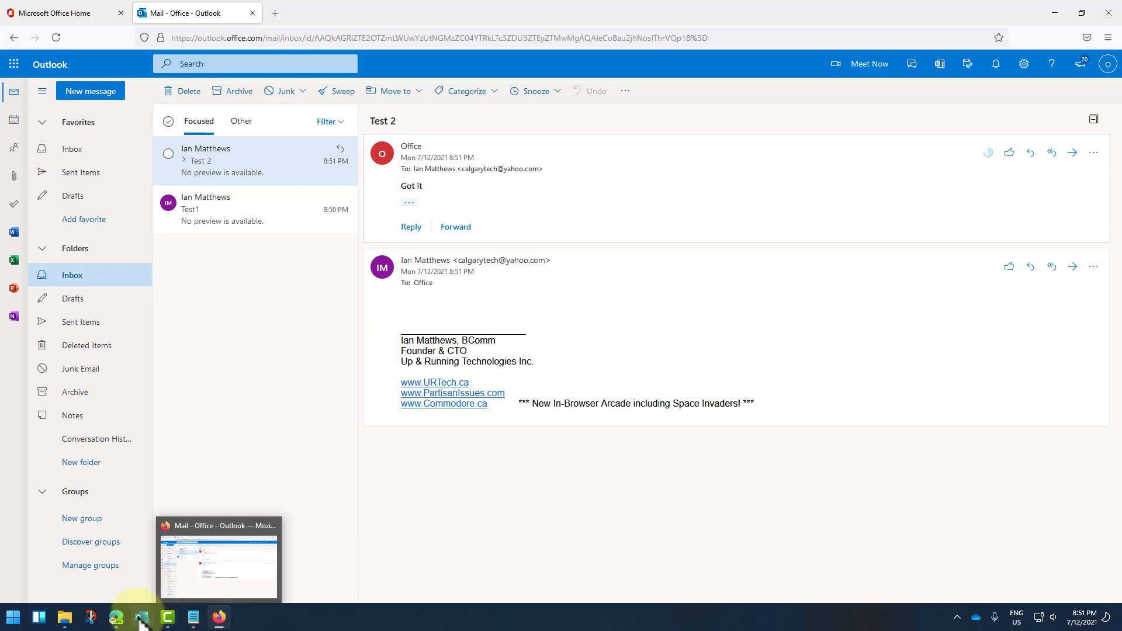
pyautogui.click(116, 617)
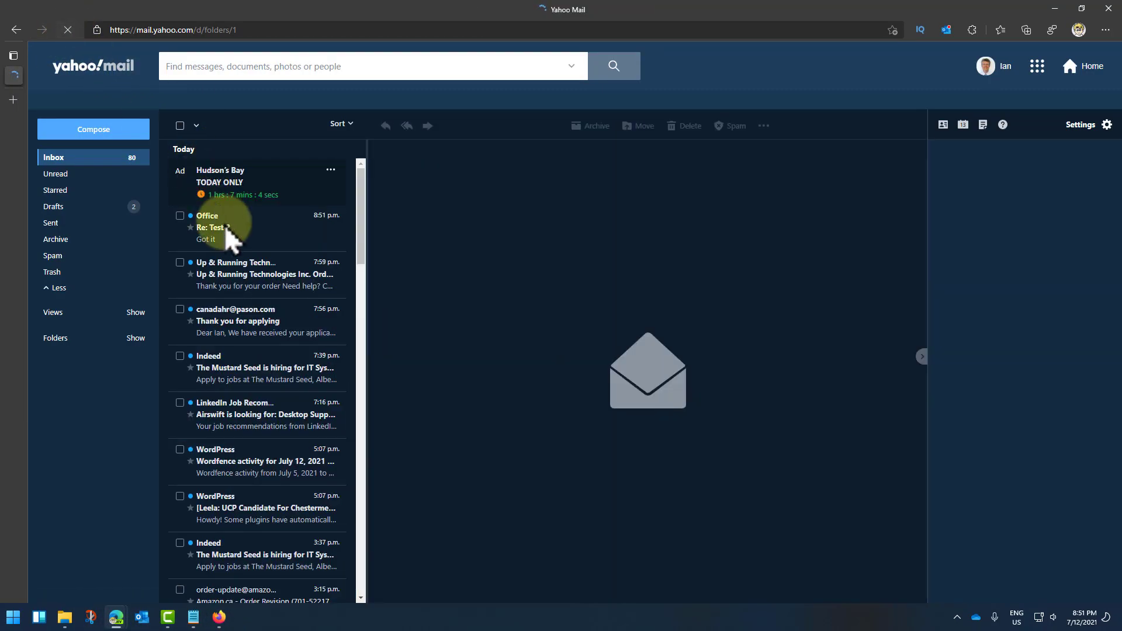
# Step: Open Office's 'Re: Test 2' reply in the Yahoo inbox
pyautogui.click(233, 247)
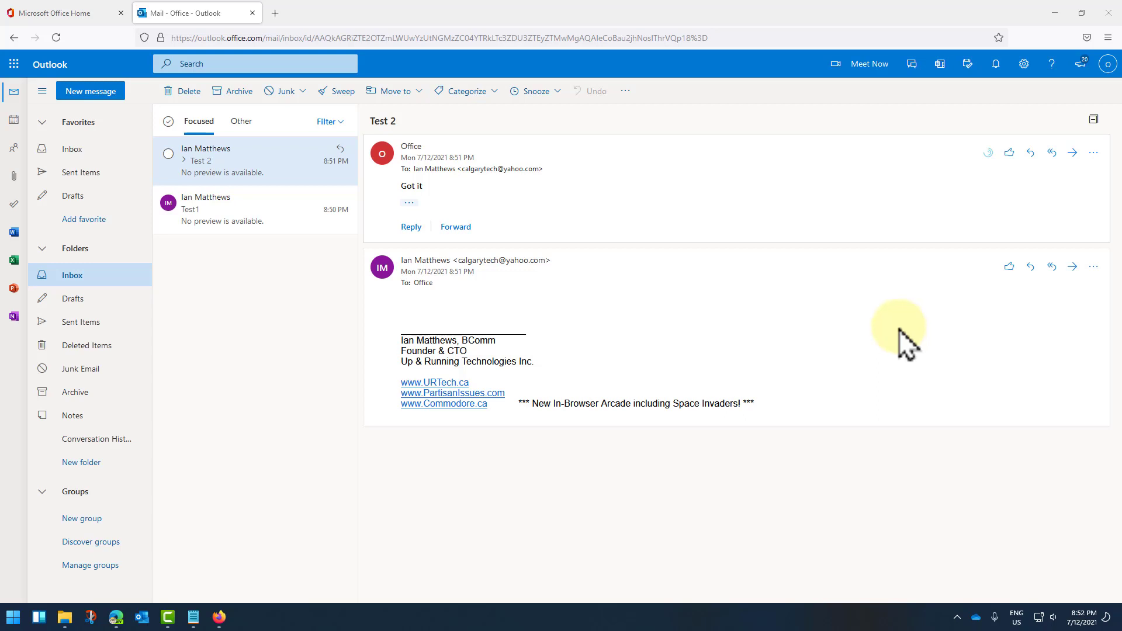
# Step: In Compose and reply settings, type the signature 'Chestermere Strathmore', adding both names to the dictionary
pyautogui.click(1024, 65)
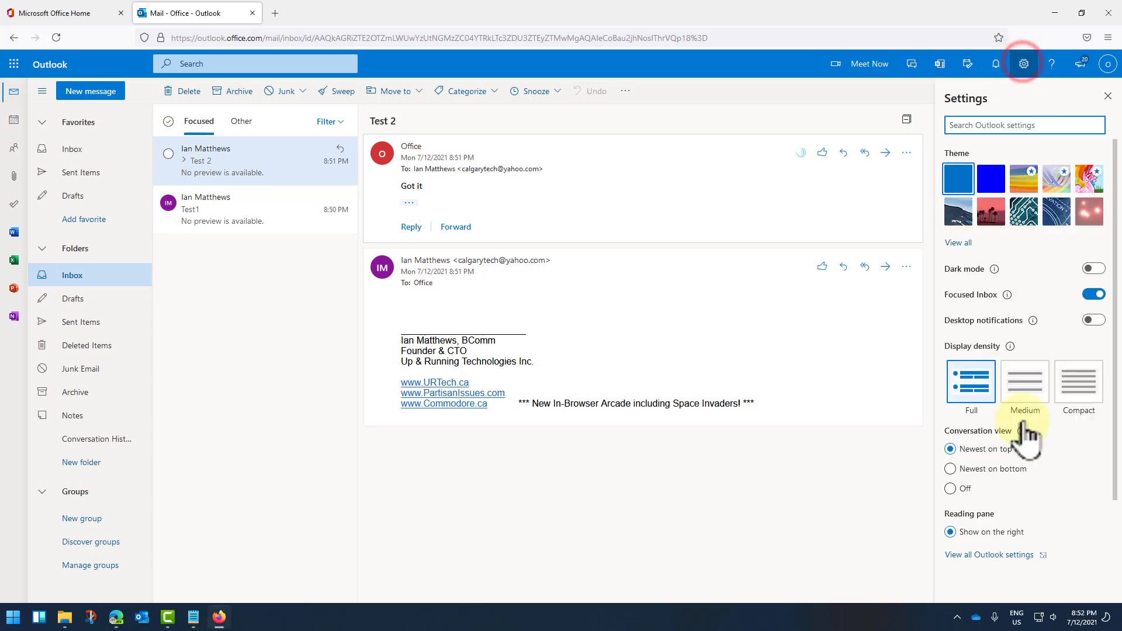
pyautogui.click(977, 557)
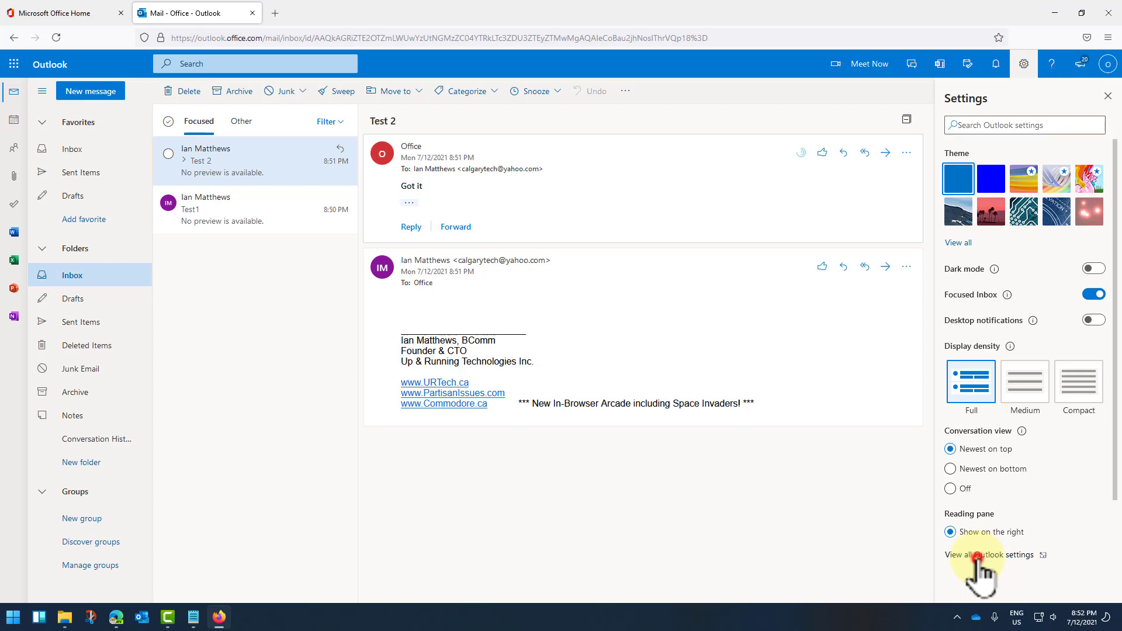
pyautogui.click(370, 116)
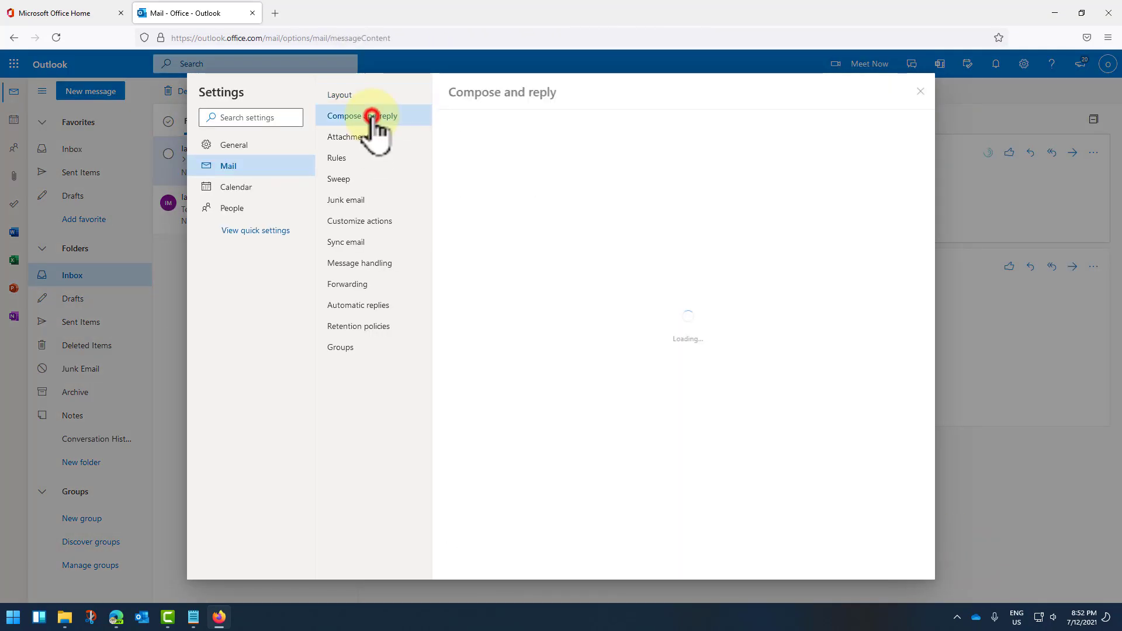
pyautogui.click(496, 211)
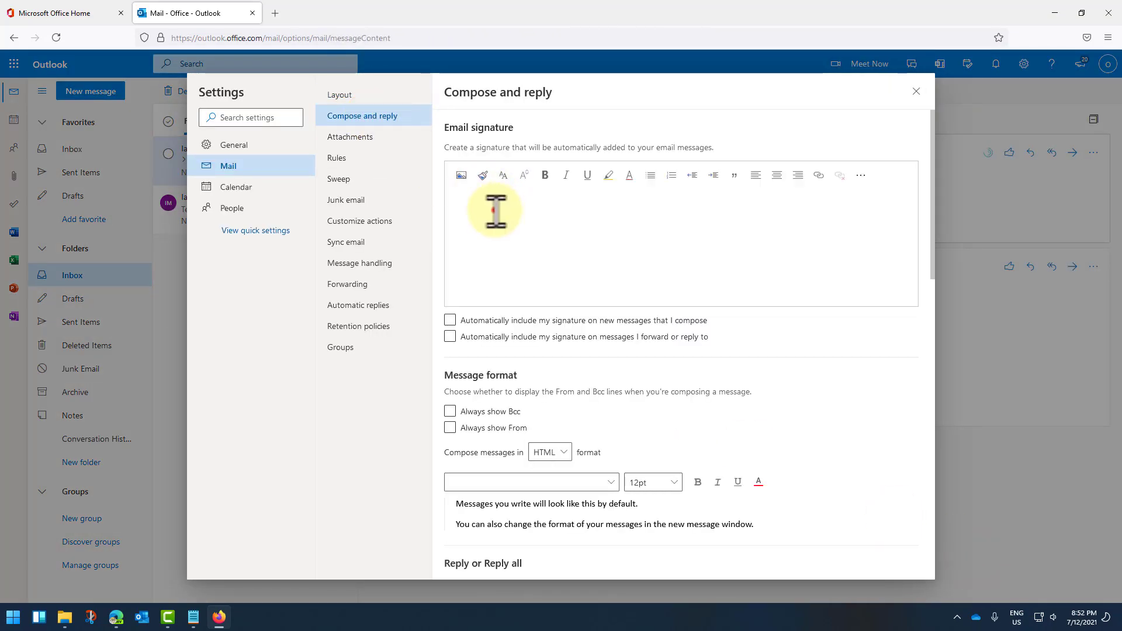
pyautogui.write('Che')
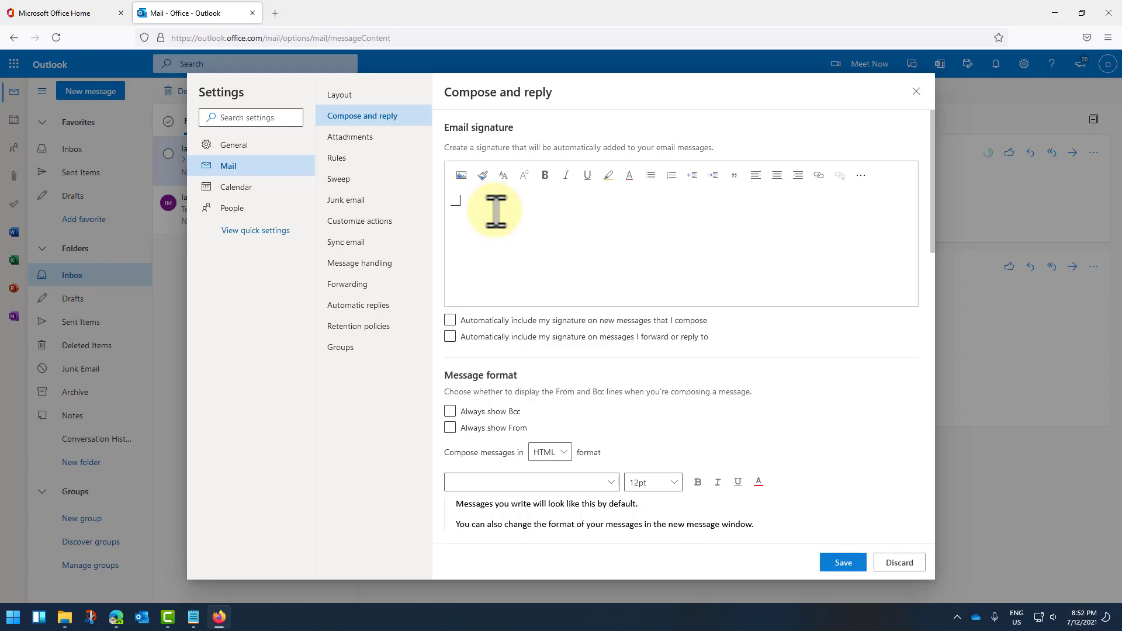
pyautogui.write('sterme')
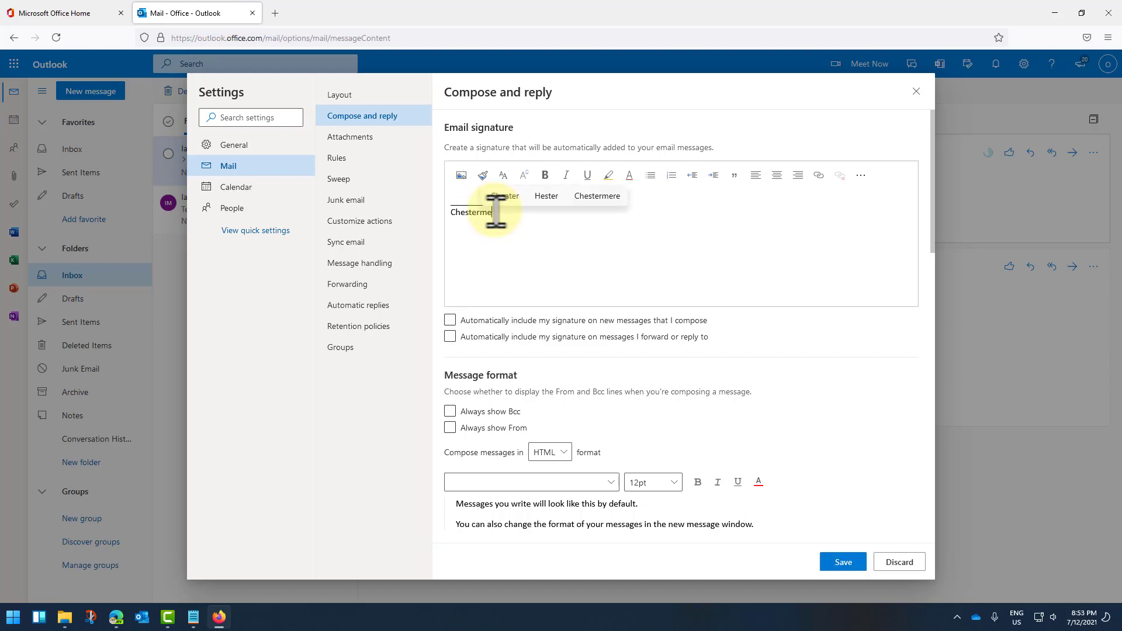
pyautogui.write('re Strathmore')
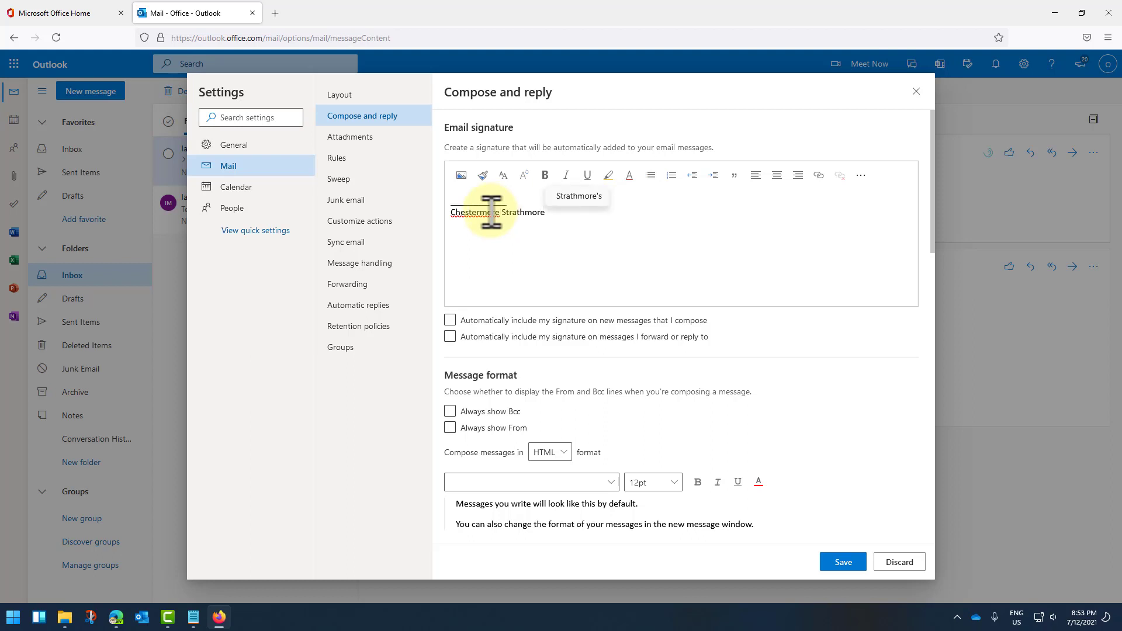
pyautogui.rightClick(487, 212)
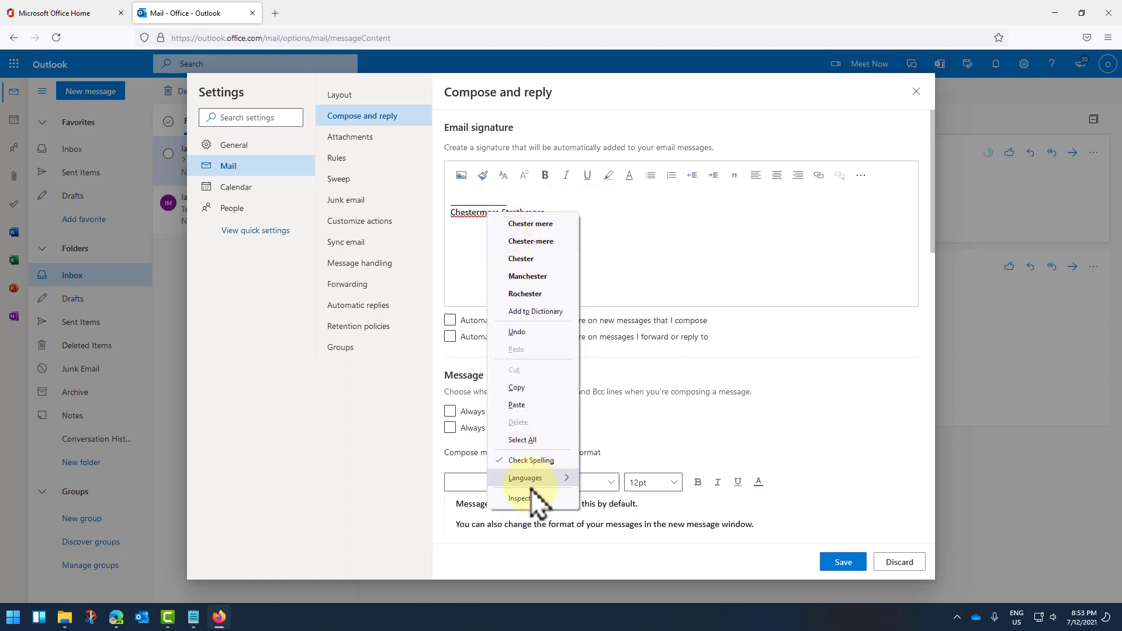
pyautogui.click(530, 311)
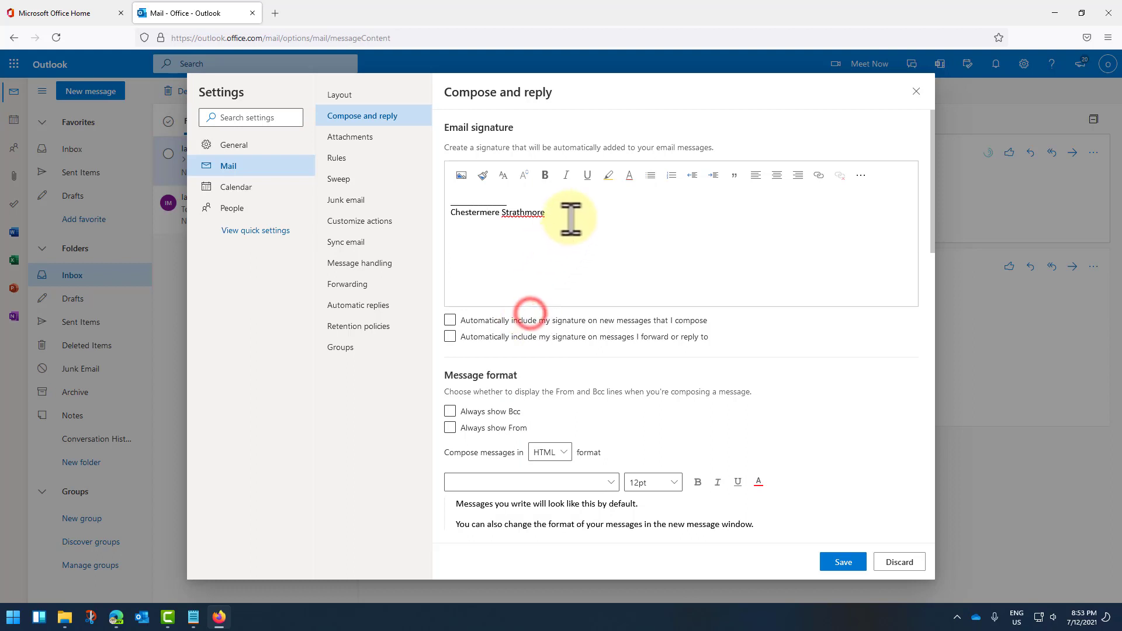
pyautogui.rightClick(546, 214)
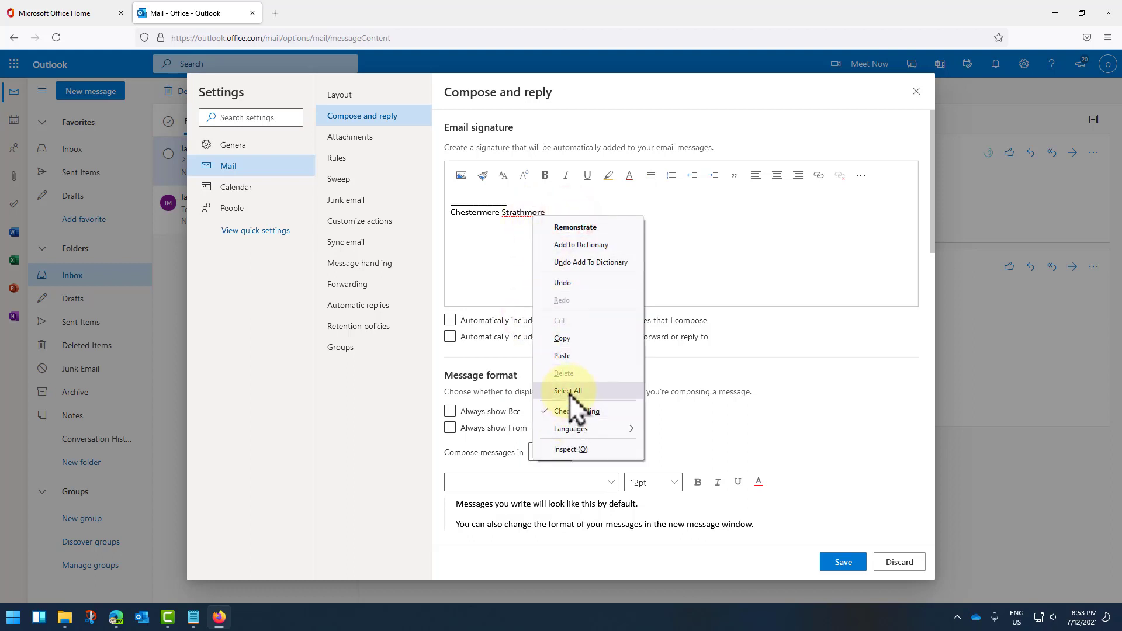
pyautogui.click(581, 246)
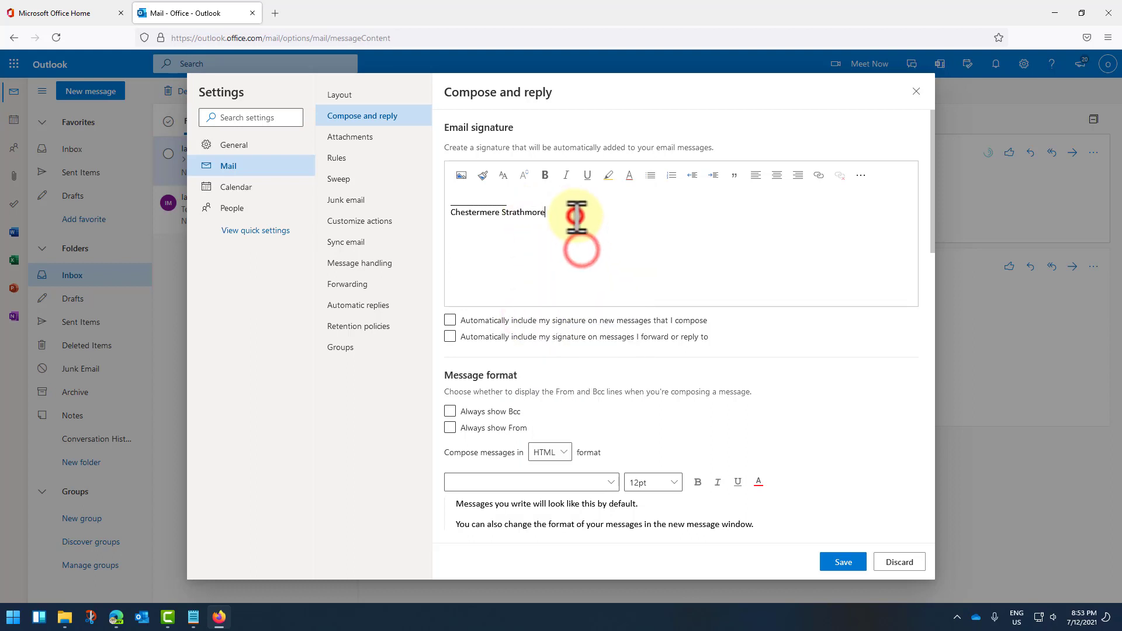
pyautogui.click(577, 216)
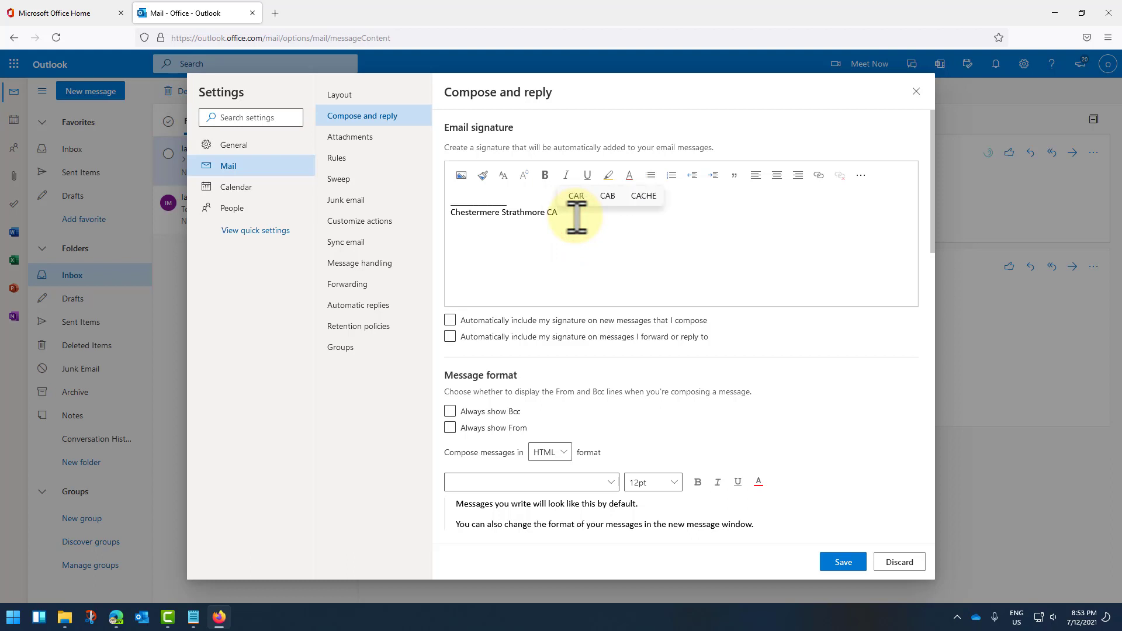
pyautogui.press('BackSpace')
pyautogui.press('BackSpace')
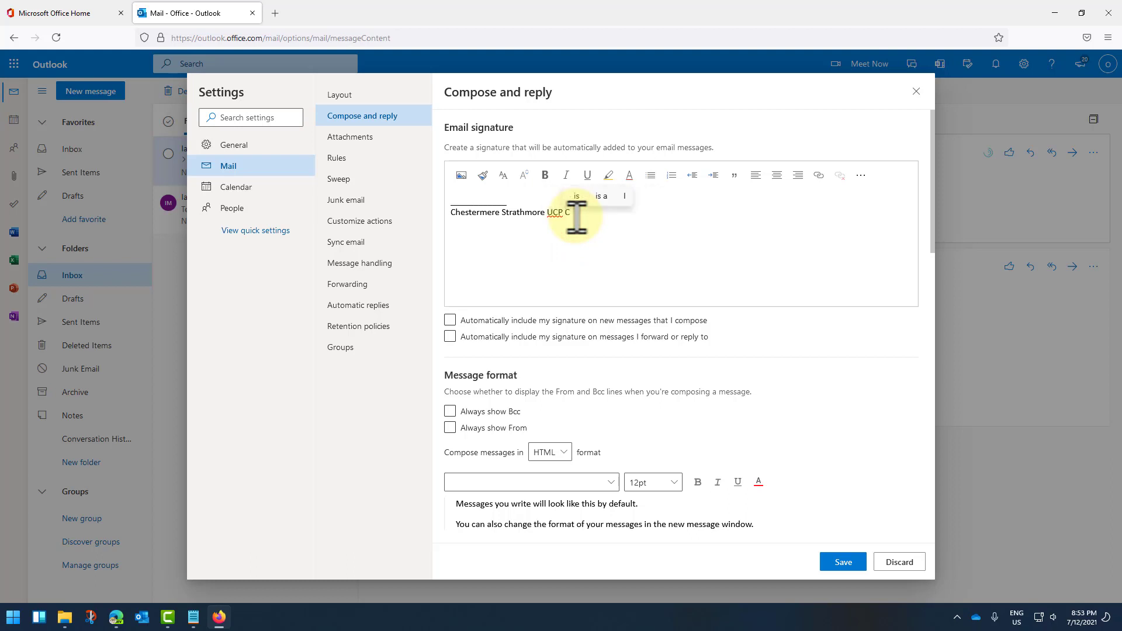
# Step: Auto-include the signature on new messages, replies and forwards, save, and close settings
pyautogui.click(462, 334)
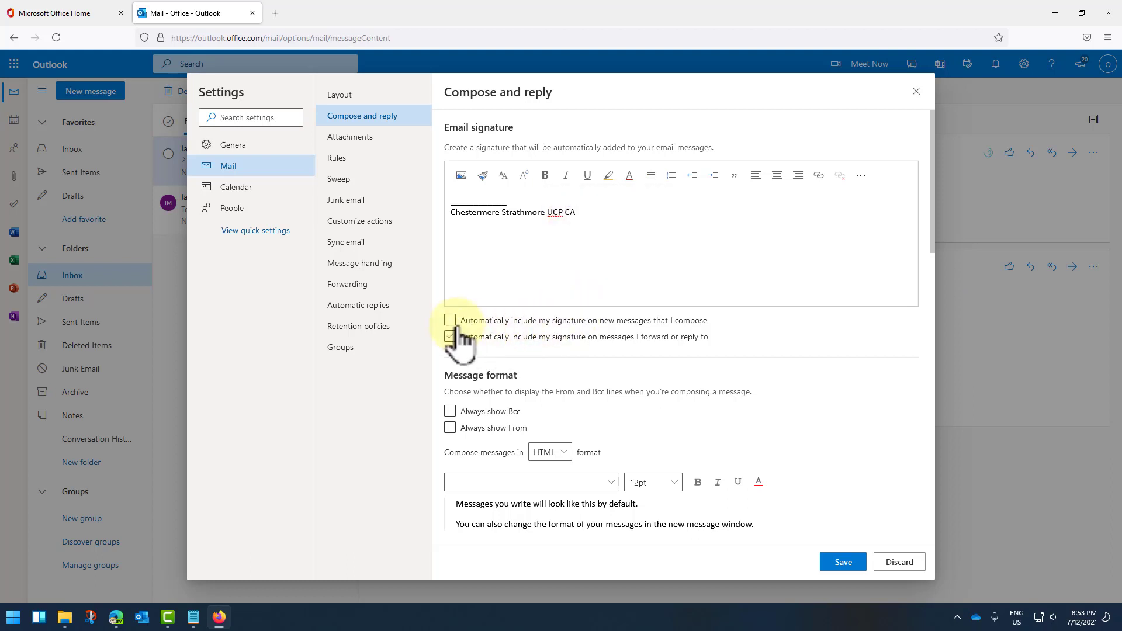
pyautogui.click(452, 320)
pyautogui.click(451, 337)
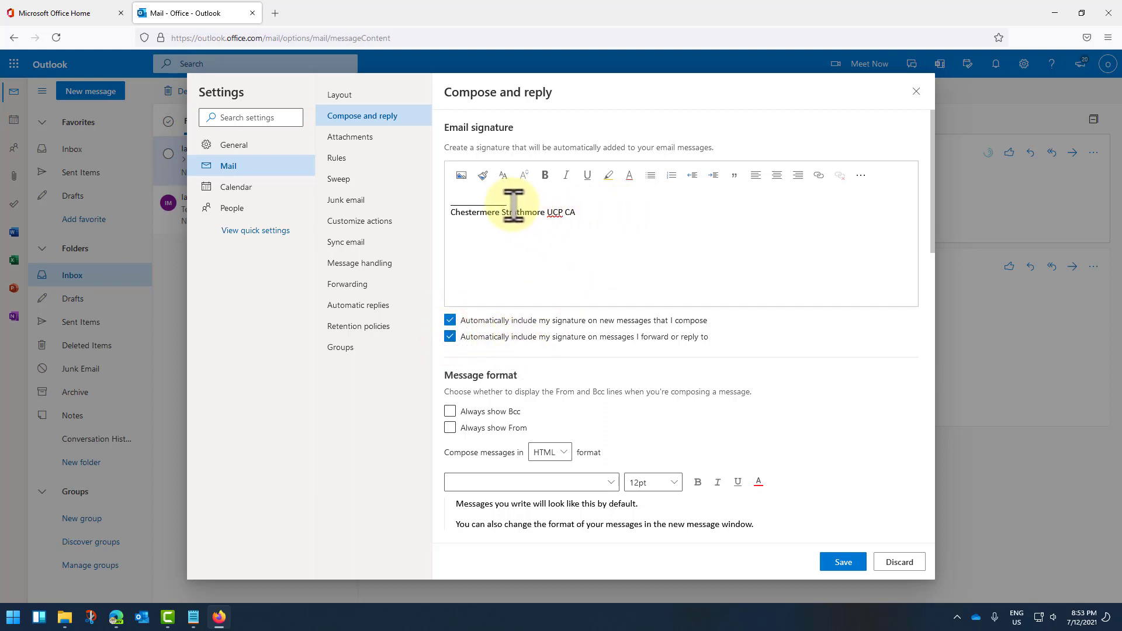
pyautogui.click(841, 559)
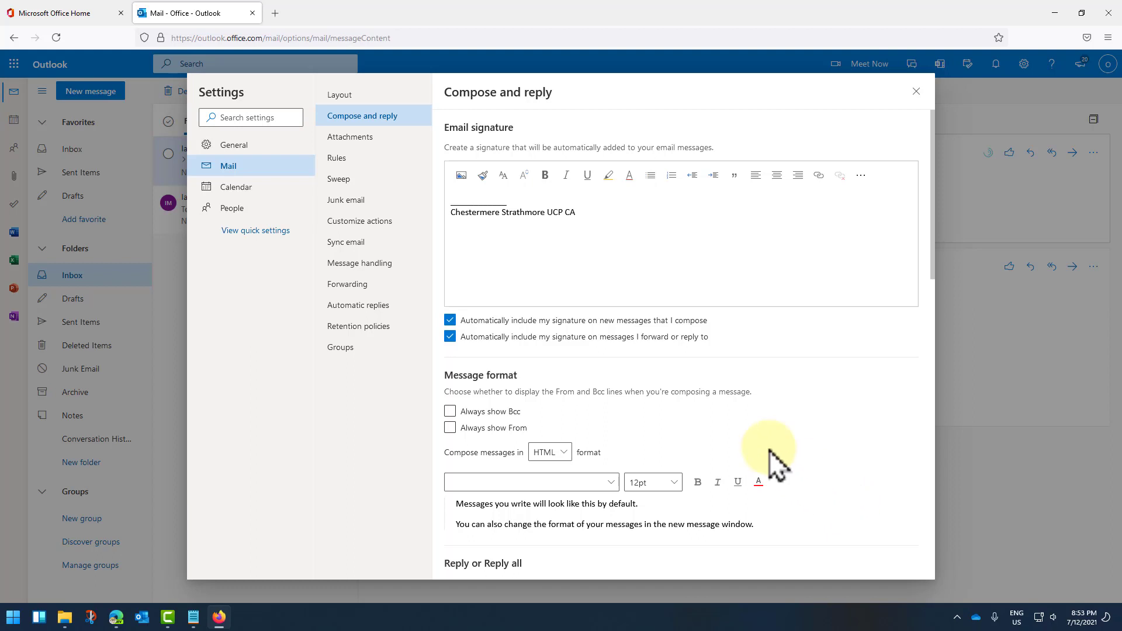
pyautogui.click(578, 212)
pyautogui.tripleClick(589, 210)
pyautogui.click(607, 233)
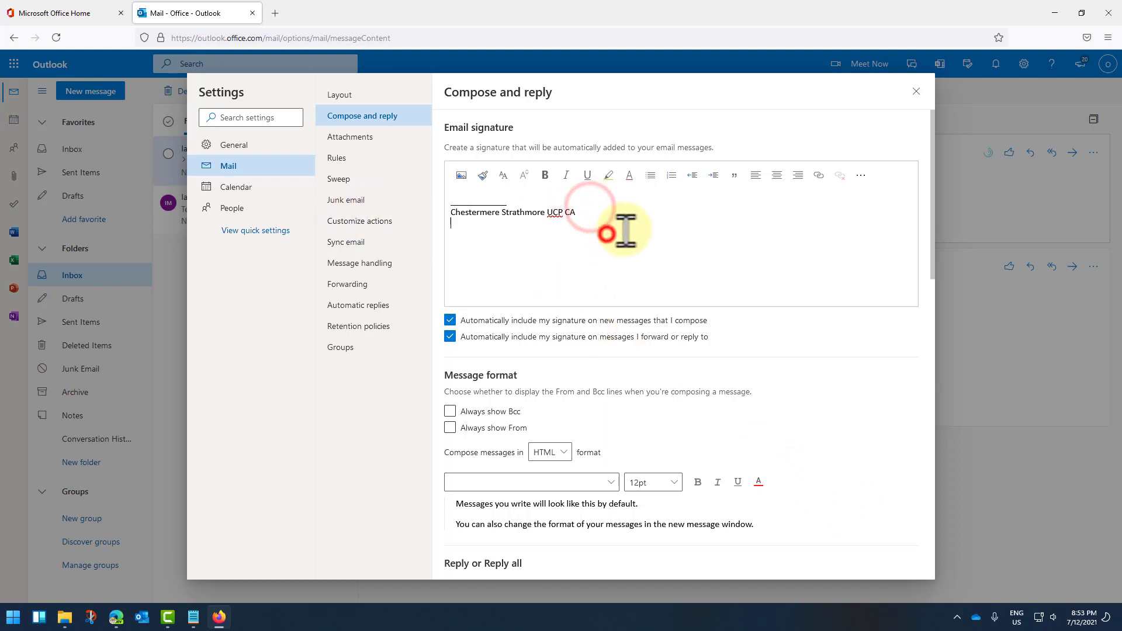
pyautogui.click(916, 91)
# Step: Start a new message and confirm the Chestermere Strathmore UCP CA signature appears in its body
pyautogui.click(89, 92)
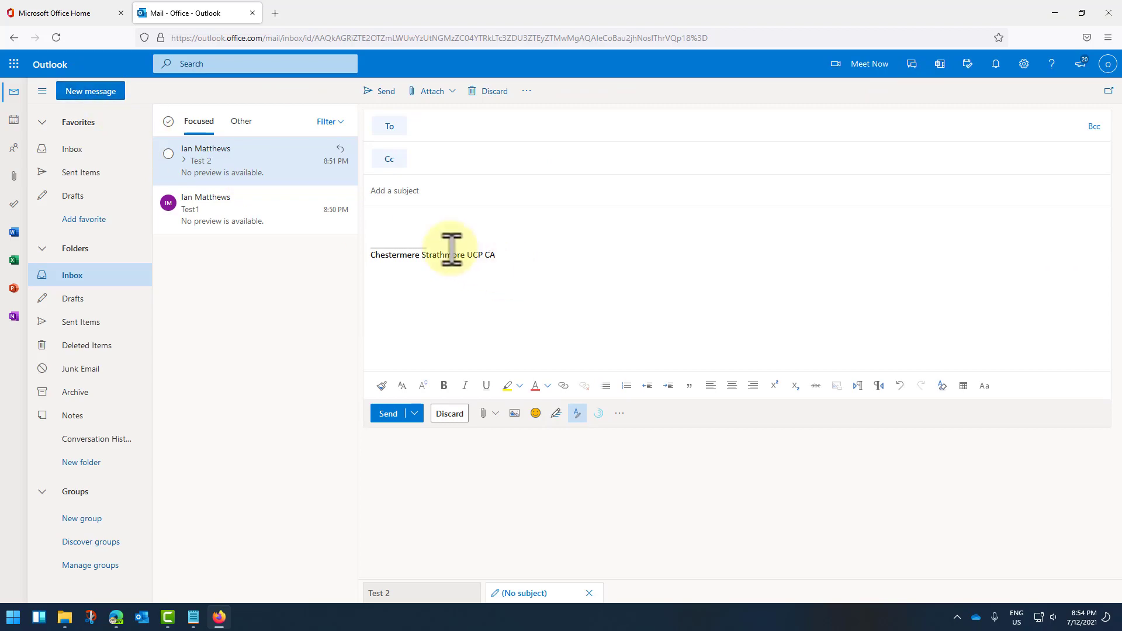
pyautogui.click(433, 242)
pyautogui.click(401, 221)
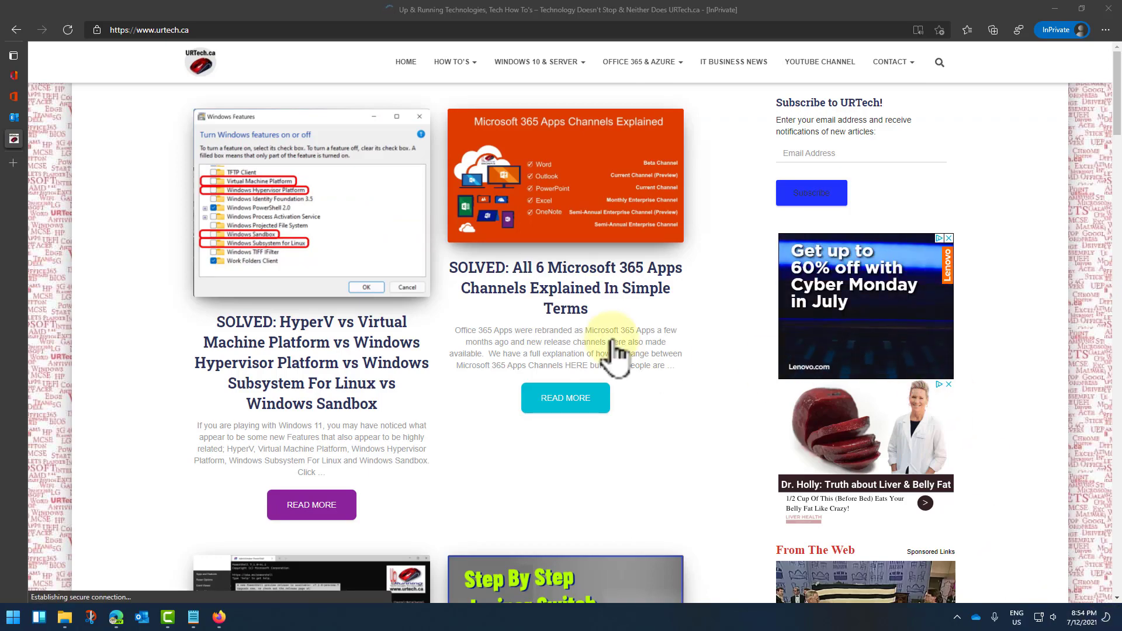
pyautogui.scroll(-6, 610, 334)
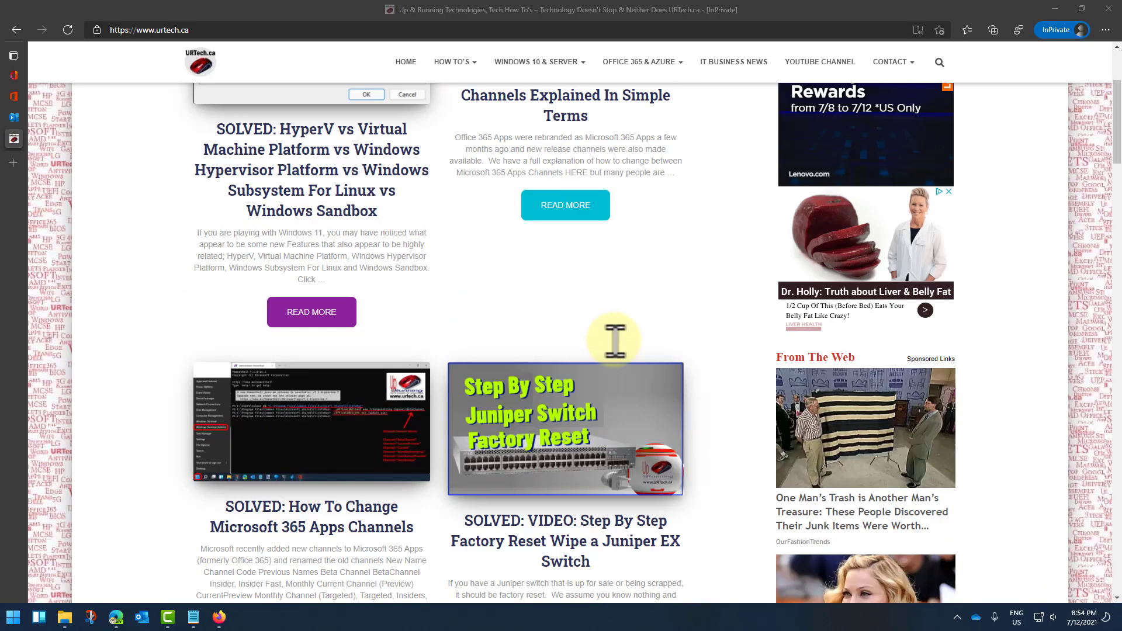
pyautogui.scroll(-3, 654, 461)
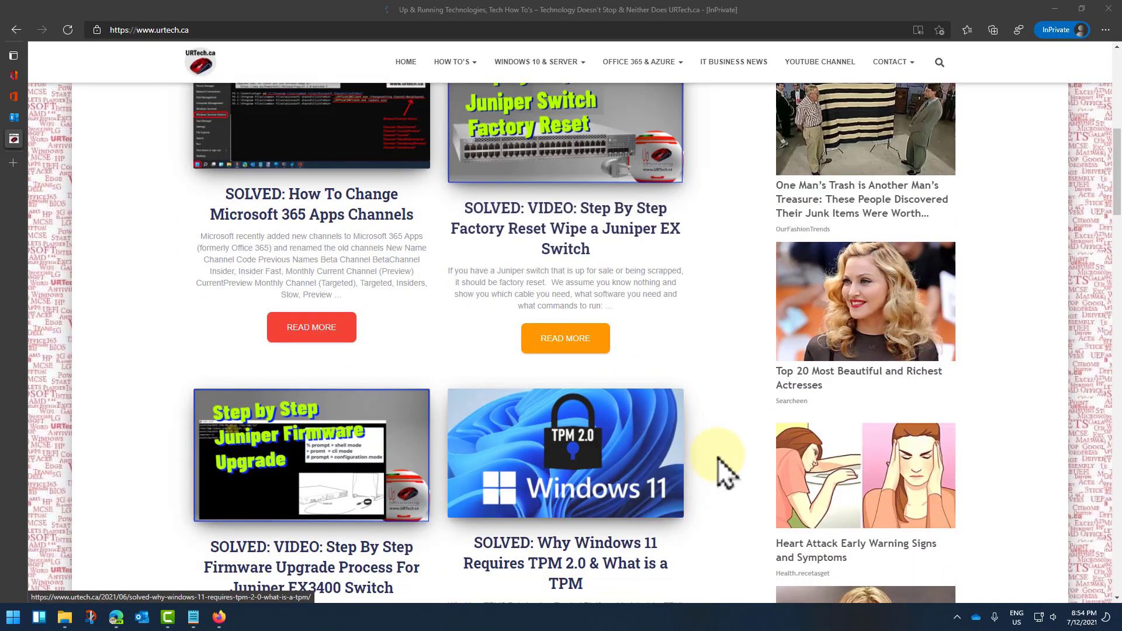
pyautogui.scroll(-3, 722, 456)
pyautogui.scroll(-5, 720, 453)
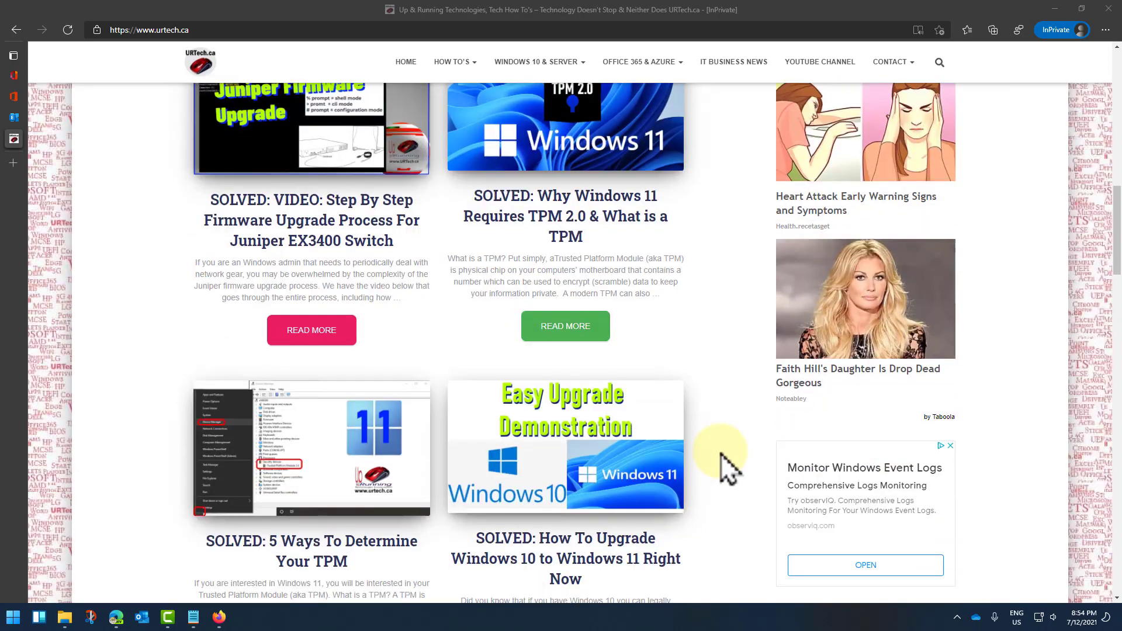
pyautogui.scroll(10, 717, 445)
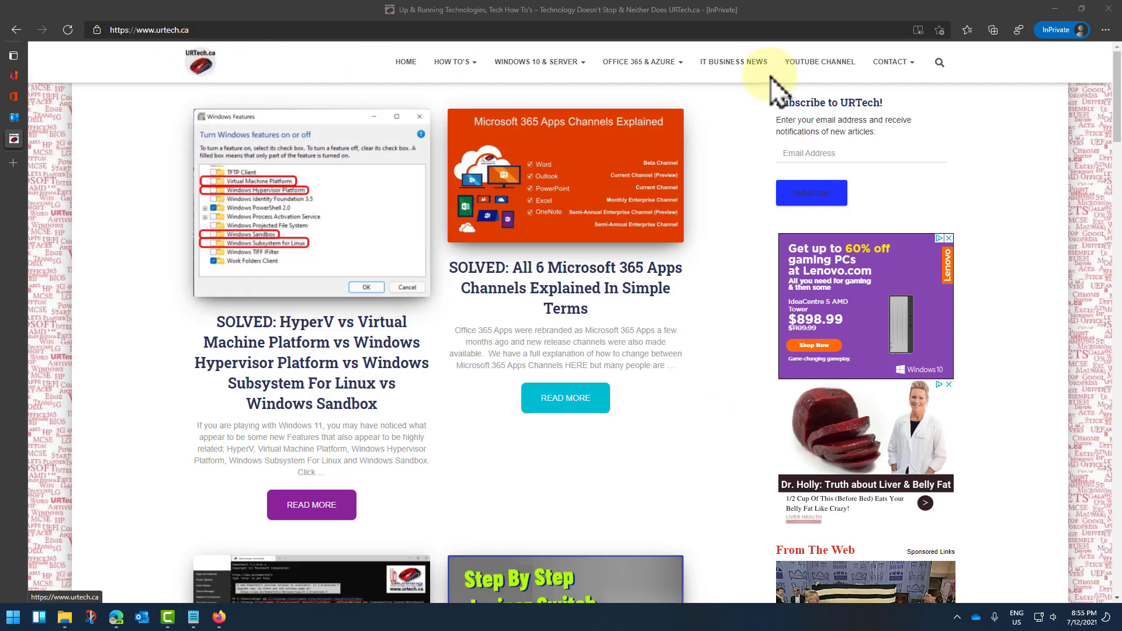
pyautogui.moveTo(912, 64)
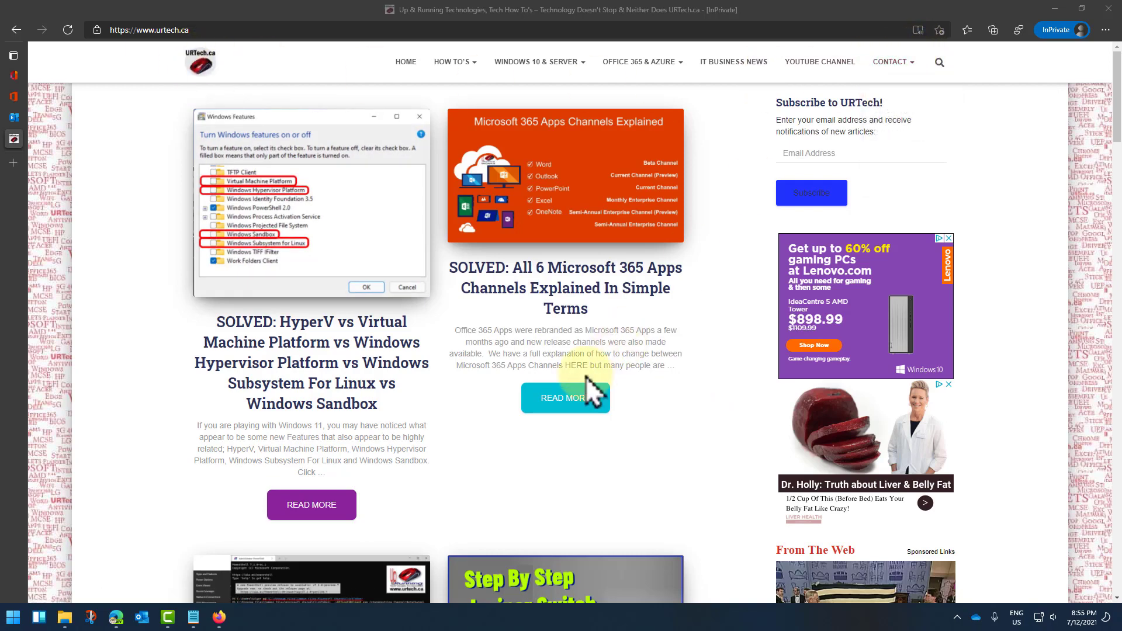